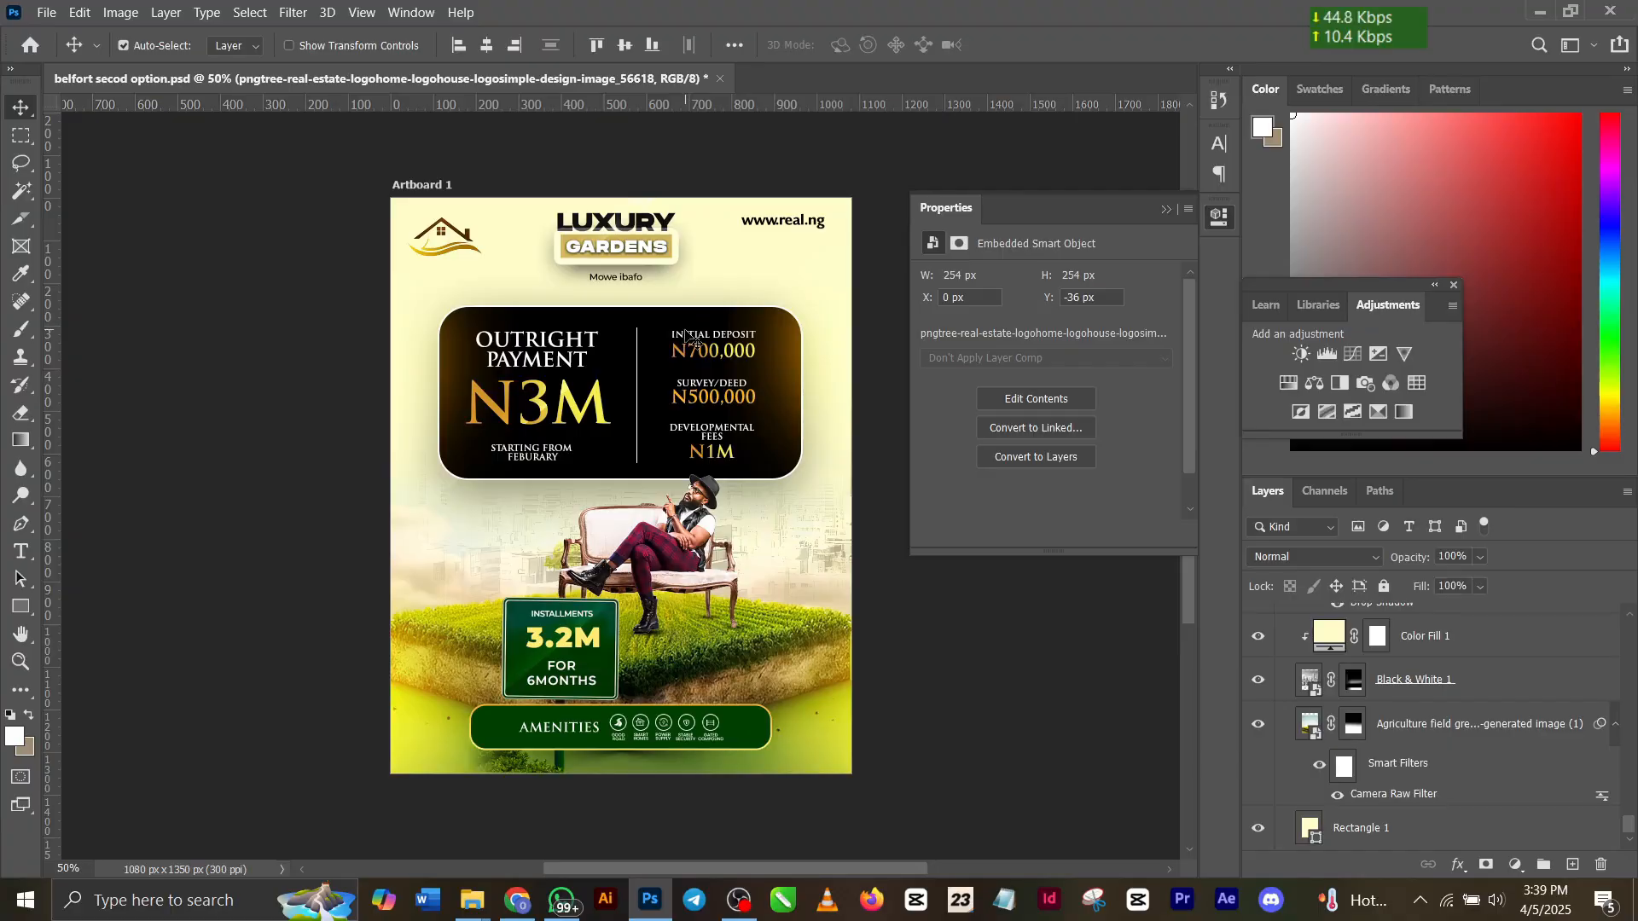
pyautogui.press('F1')
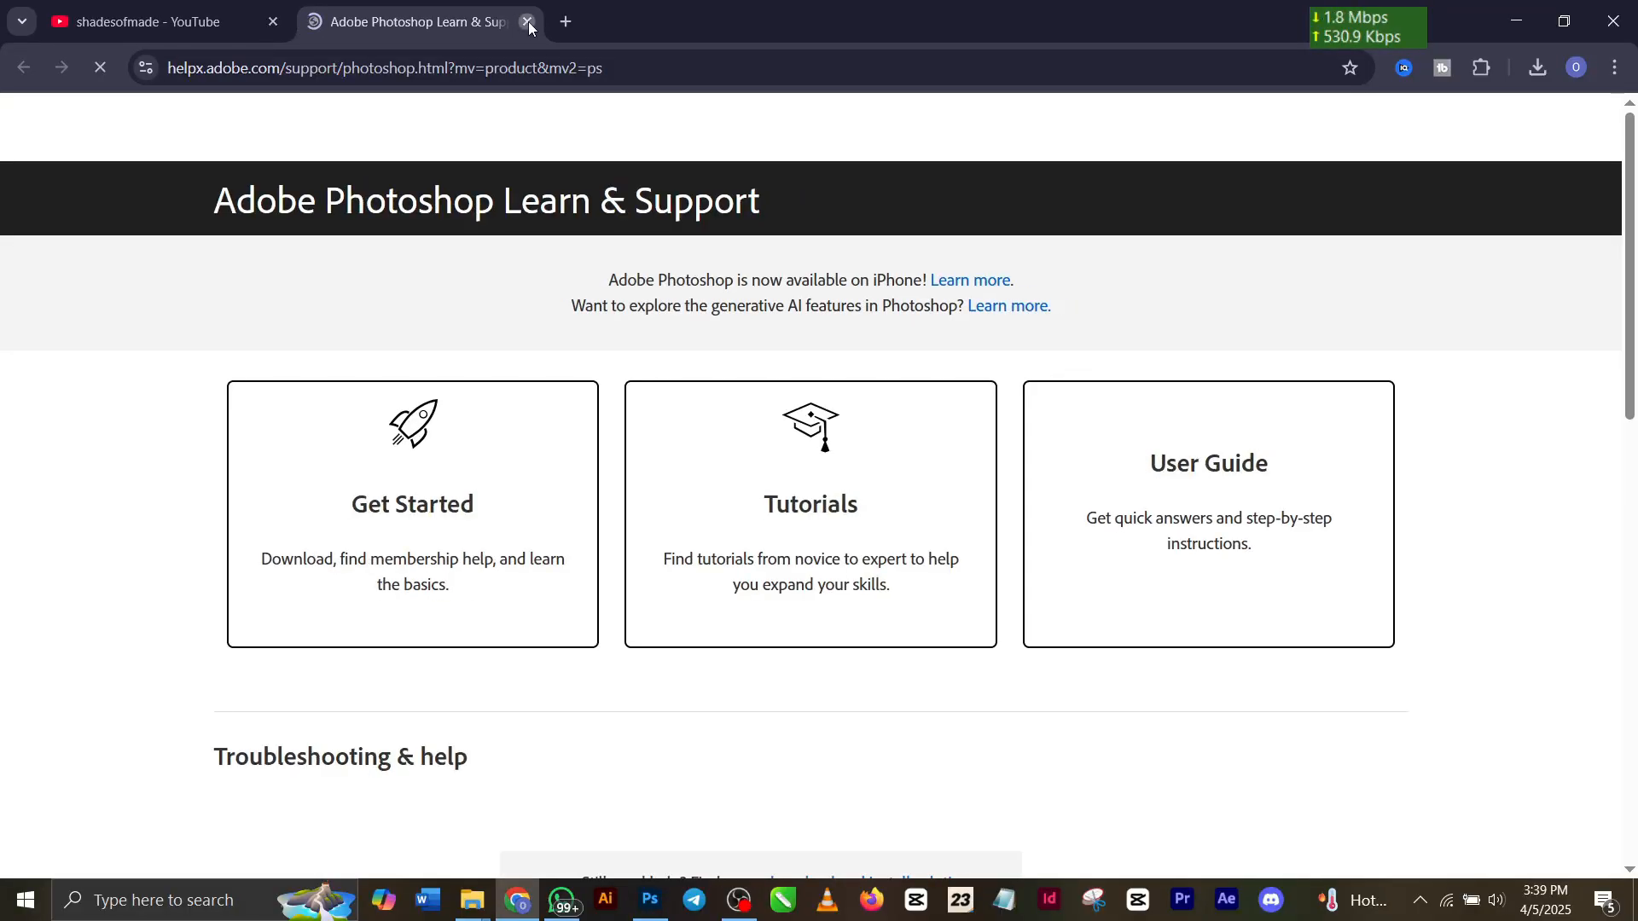
pyautogui.click(528, 22)
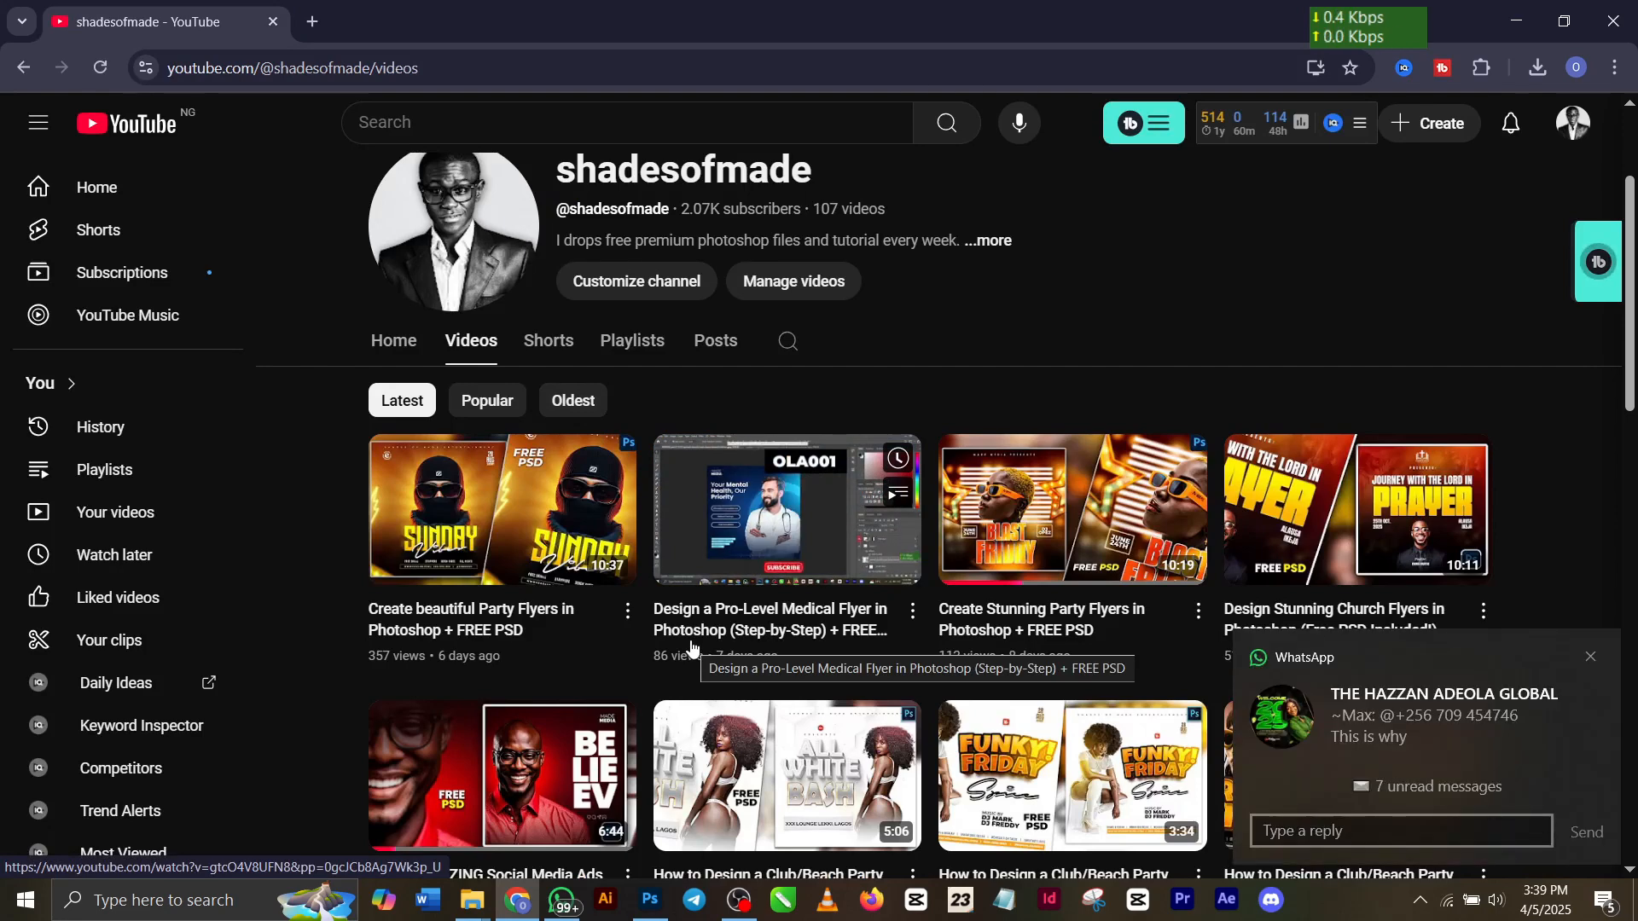
pyautogui.click(1592, 657)
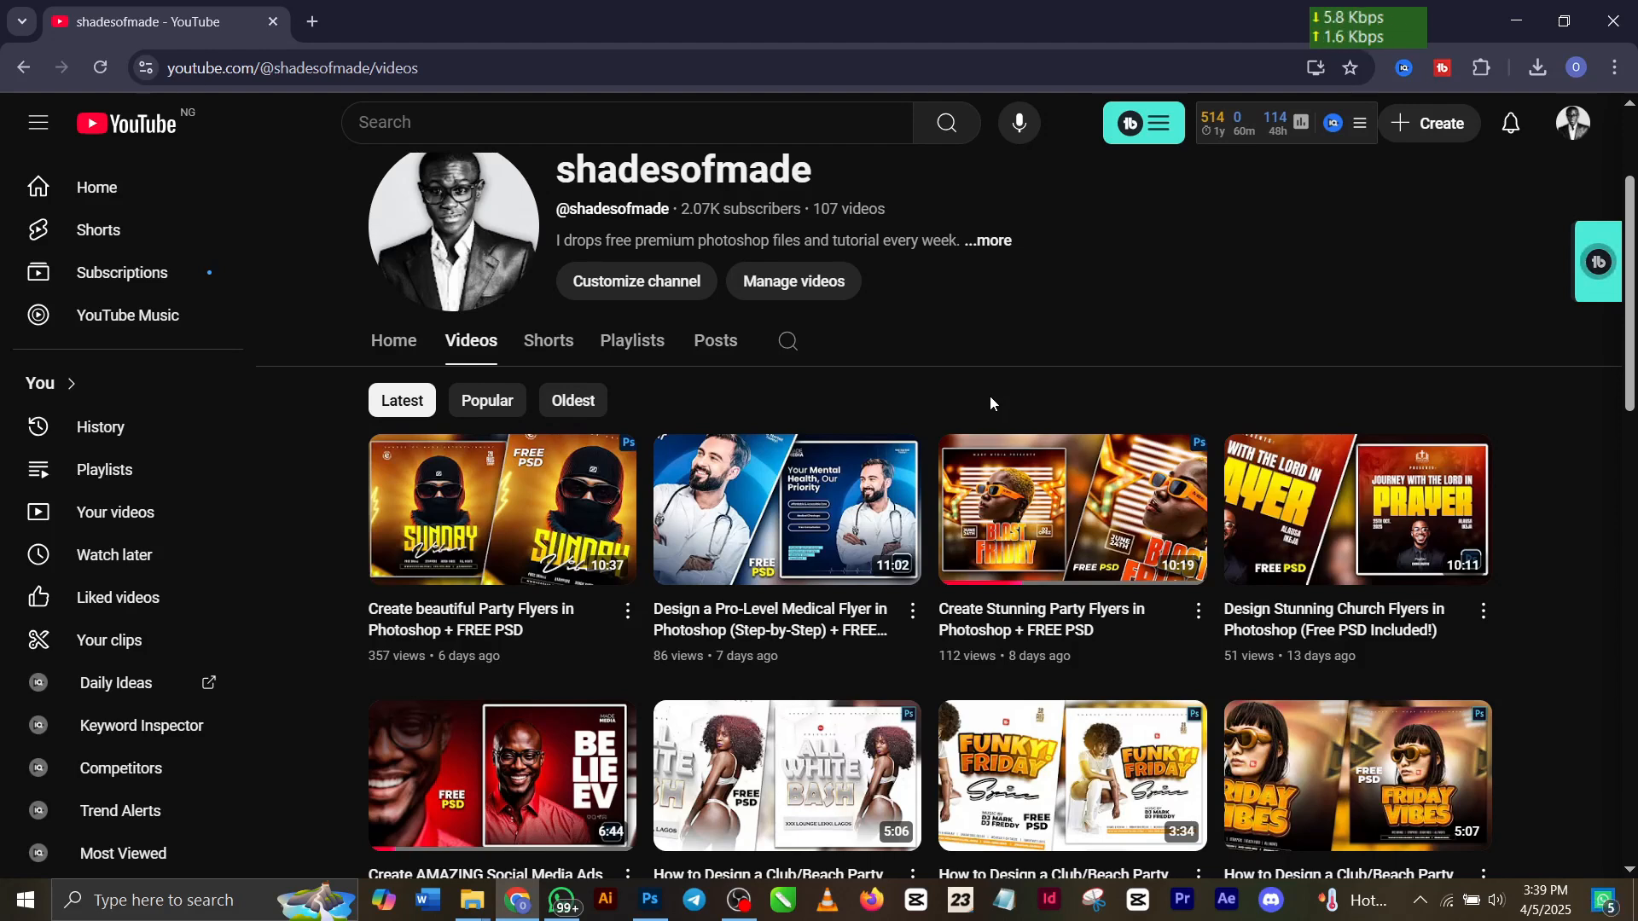
pyautogui.click(651, 900)
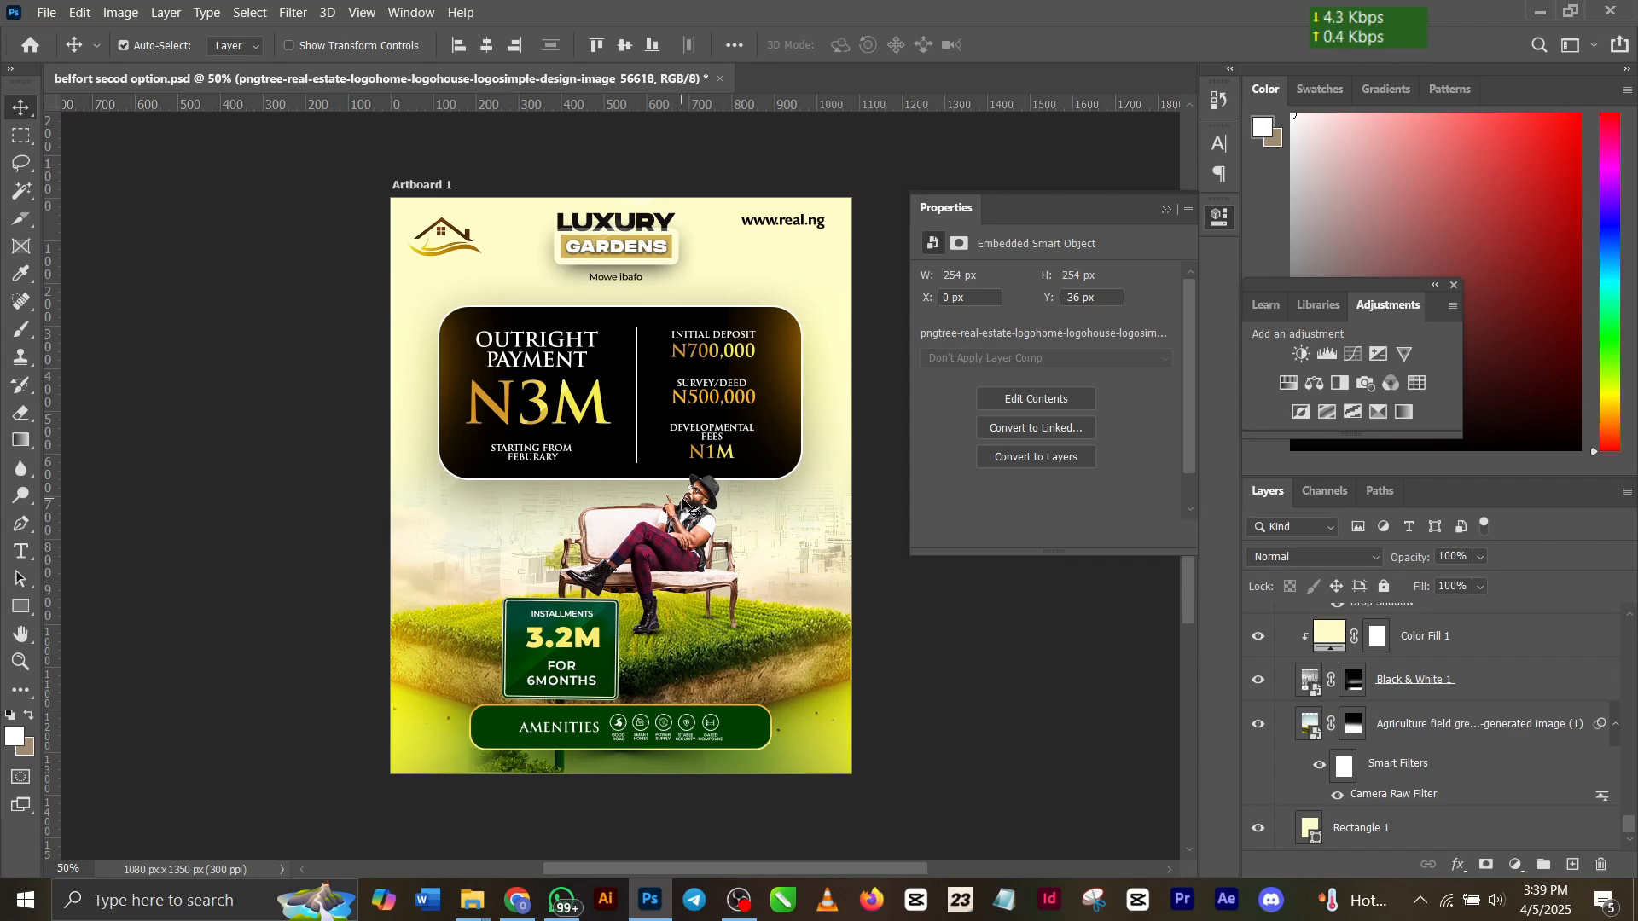
# Create a new 1080 x 1350 px document at 300 ppi in RGB Color with artboards turned off.
pyautogui.hotkey('ctrl', 'n')
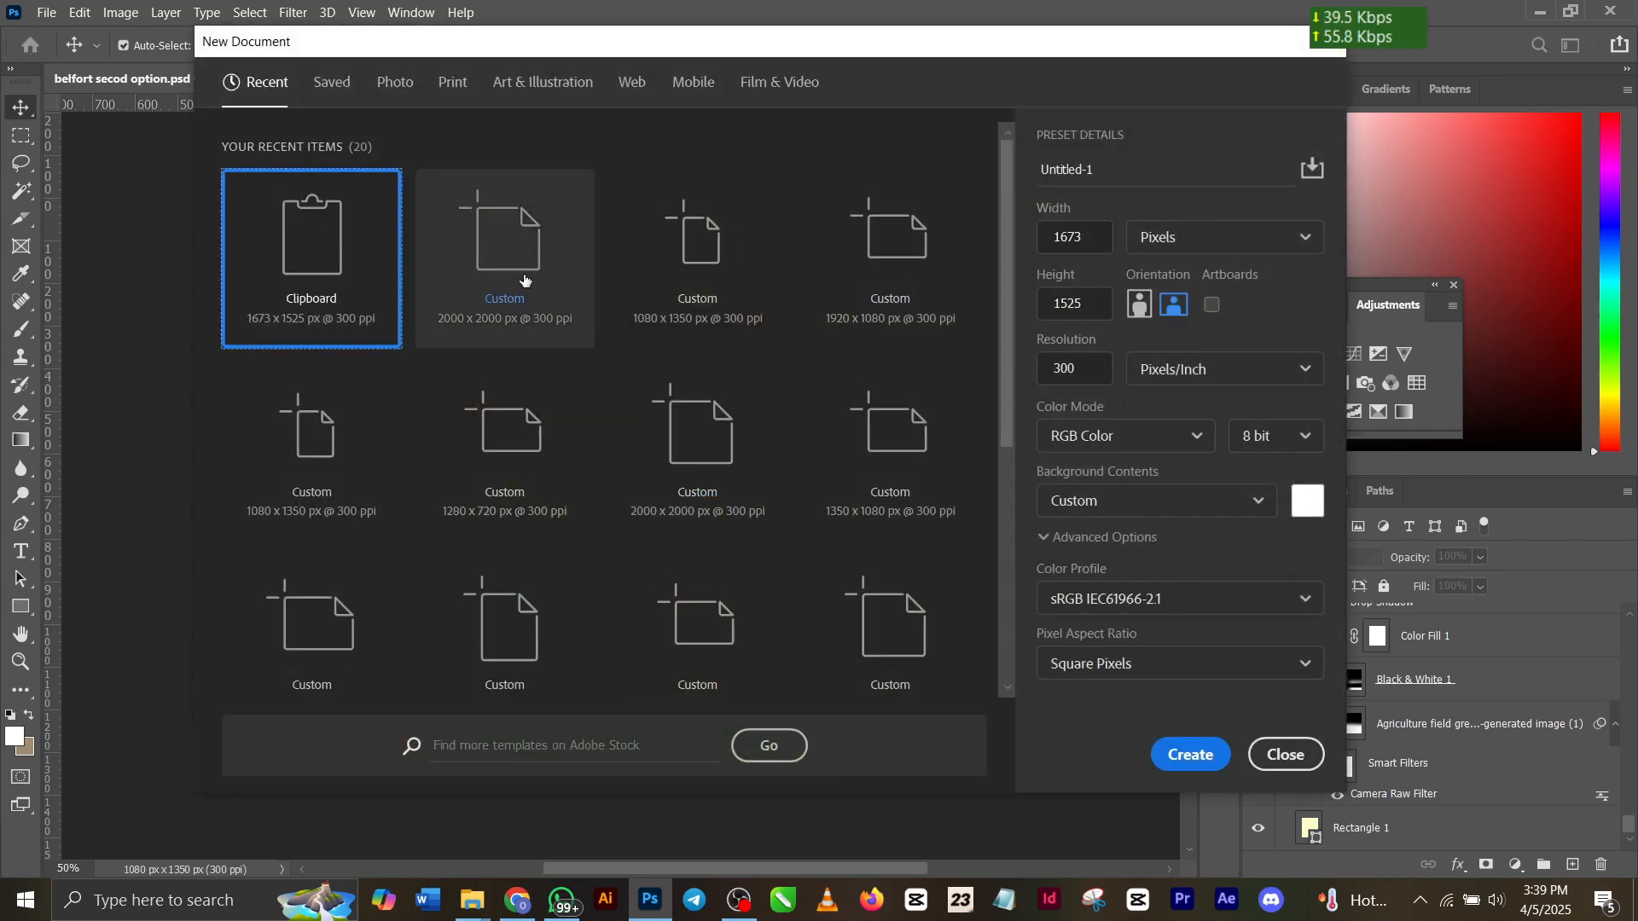
pyautogui.click(337, 427)
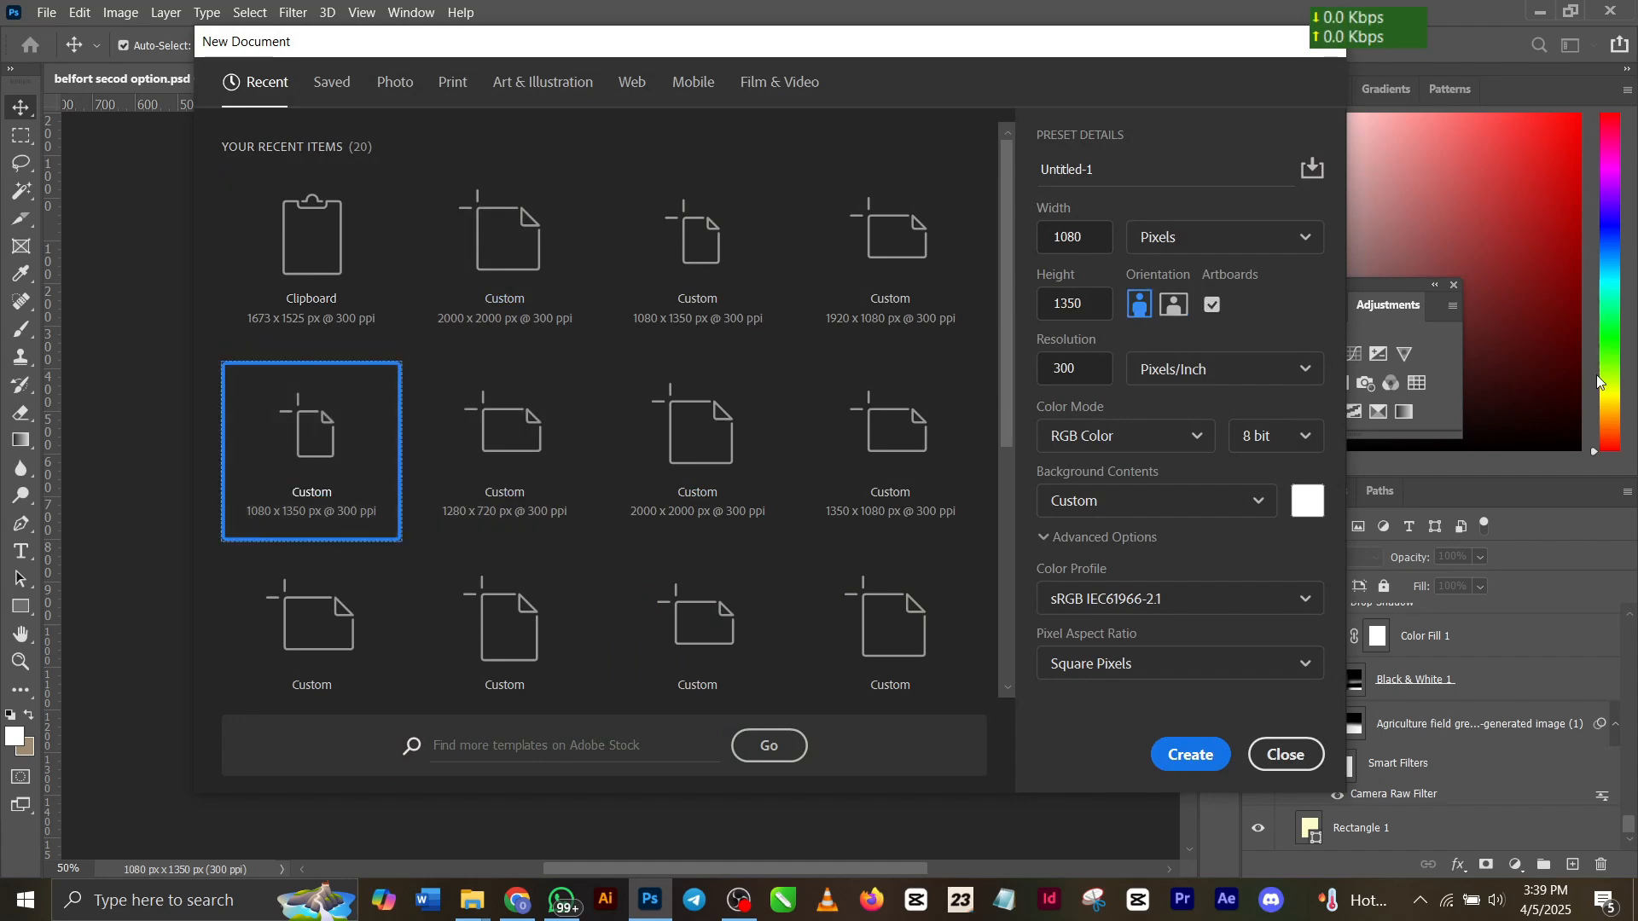
pyautogui.click(1214, 305)
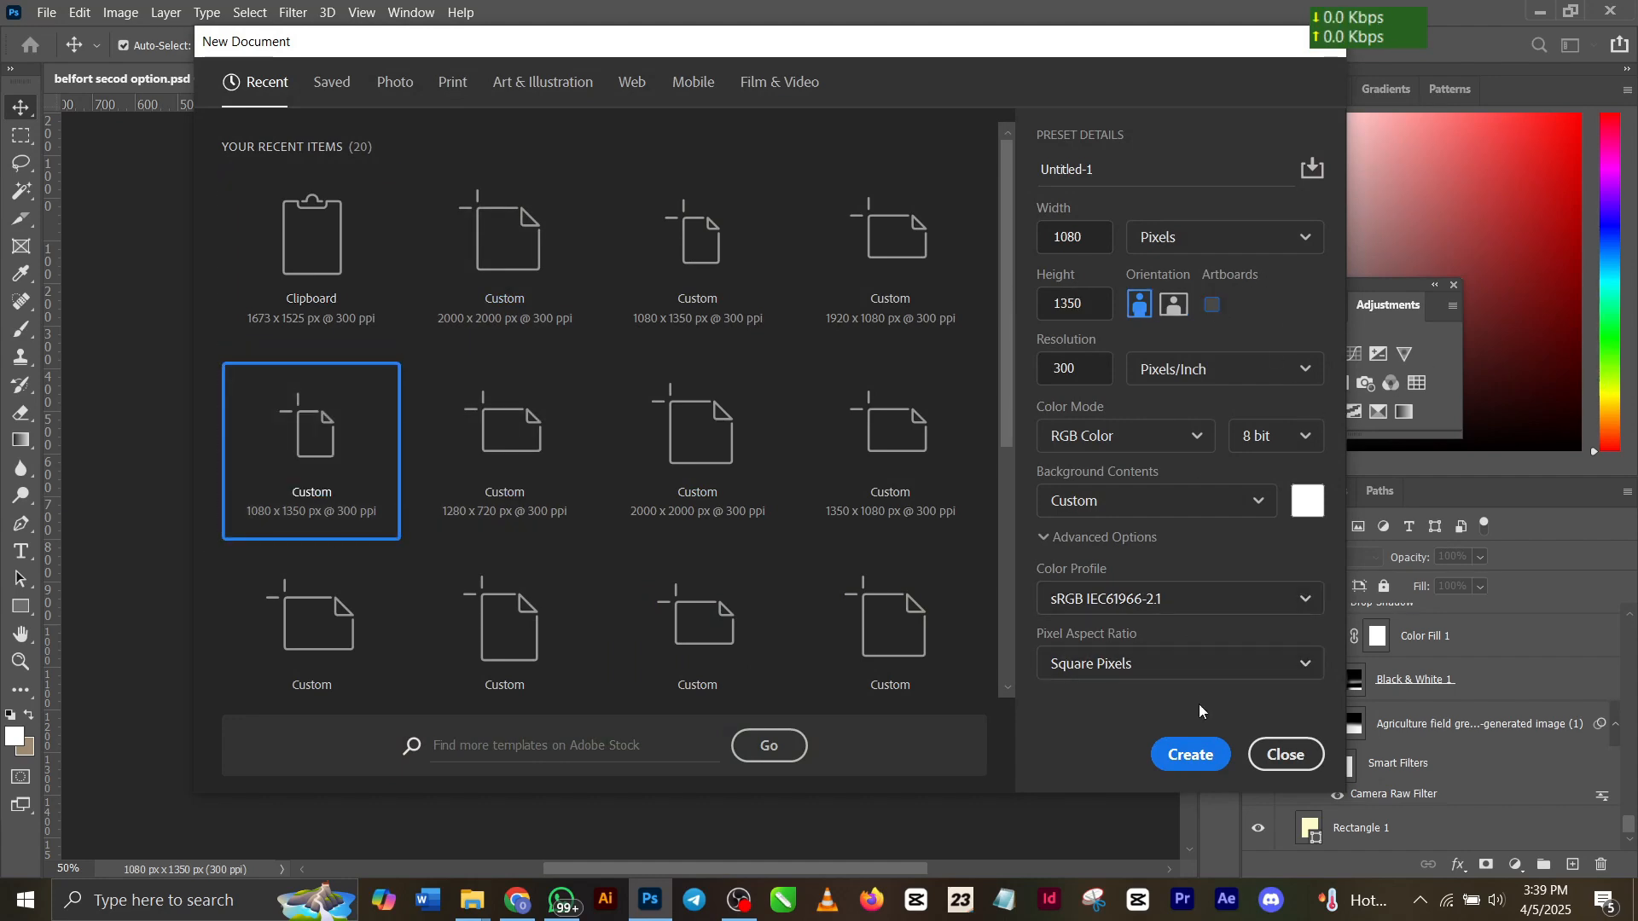
pyautogui.click(1191, 754)
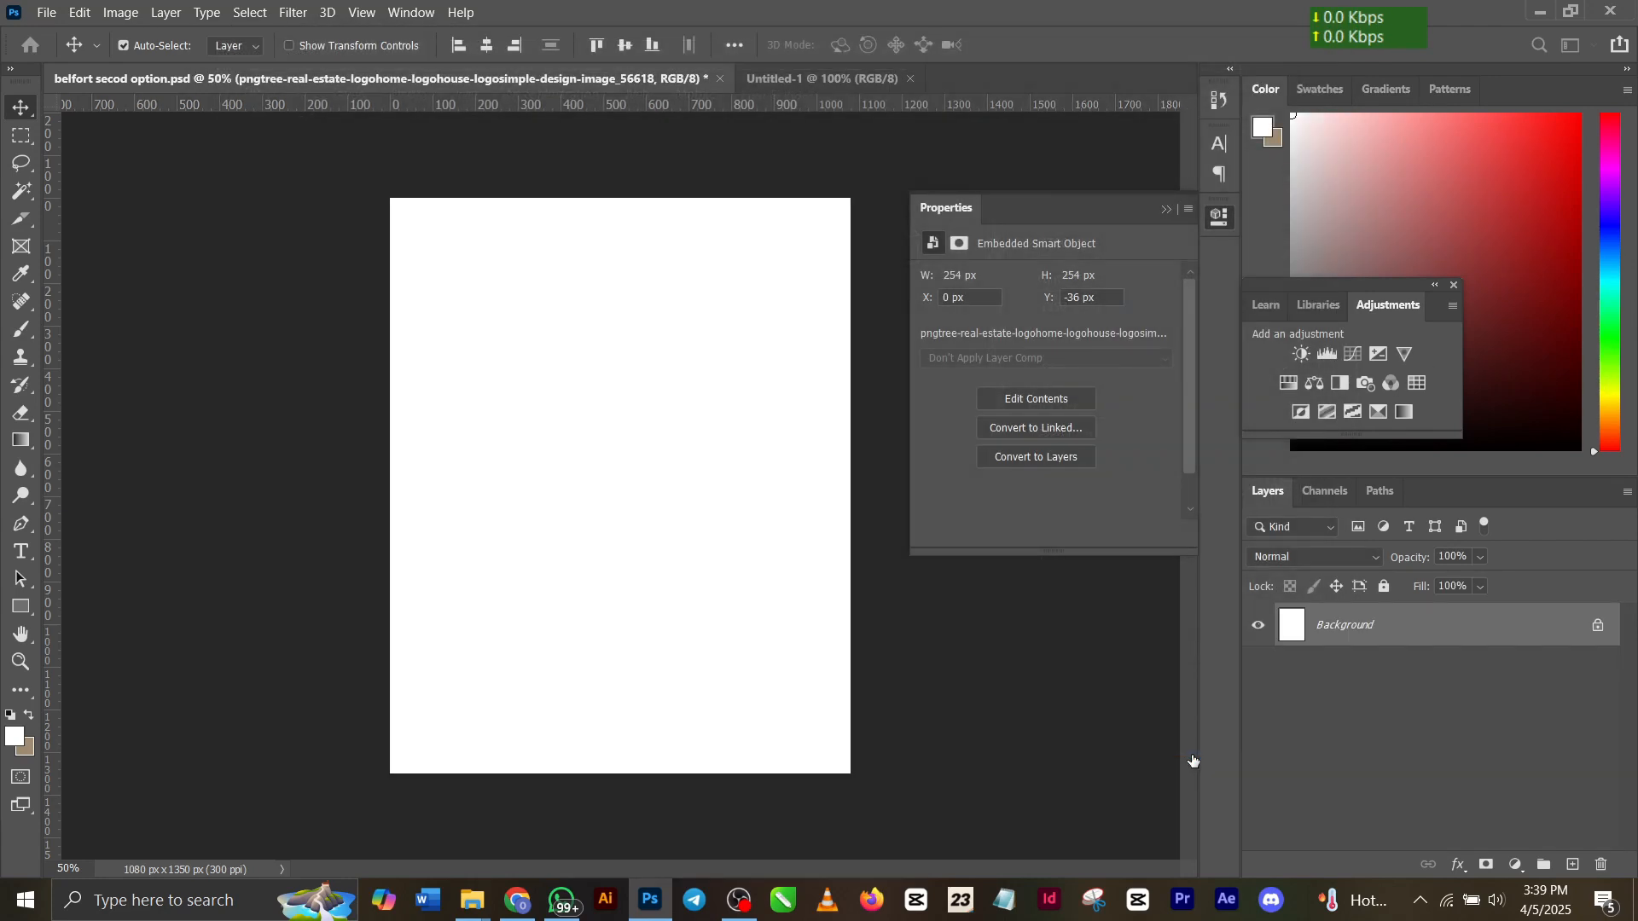
# Copy the cream Rectangle 1 background layer from the belfort flyer into the new document and check its fill colour.
pyautogui.click(426, 85)
pyautogui.scroll(-10, 1628, 766)
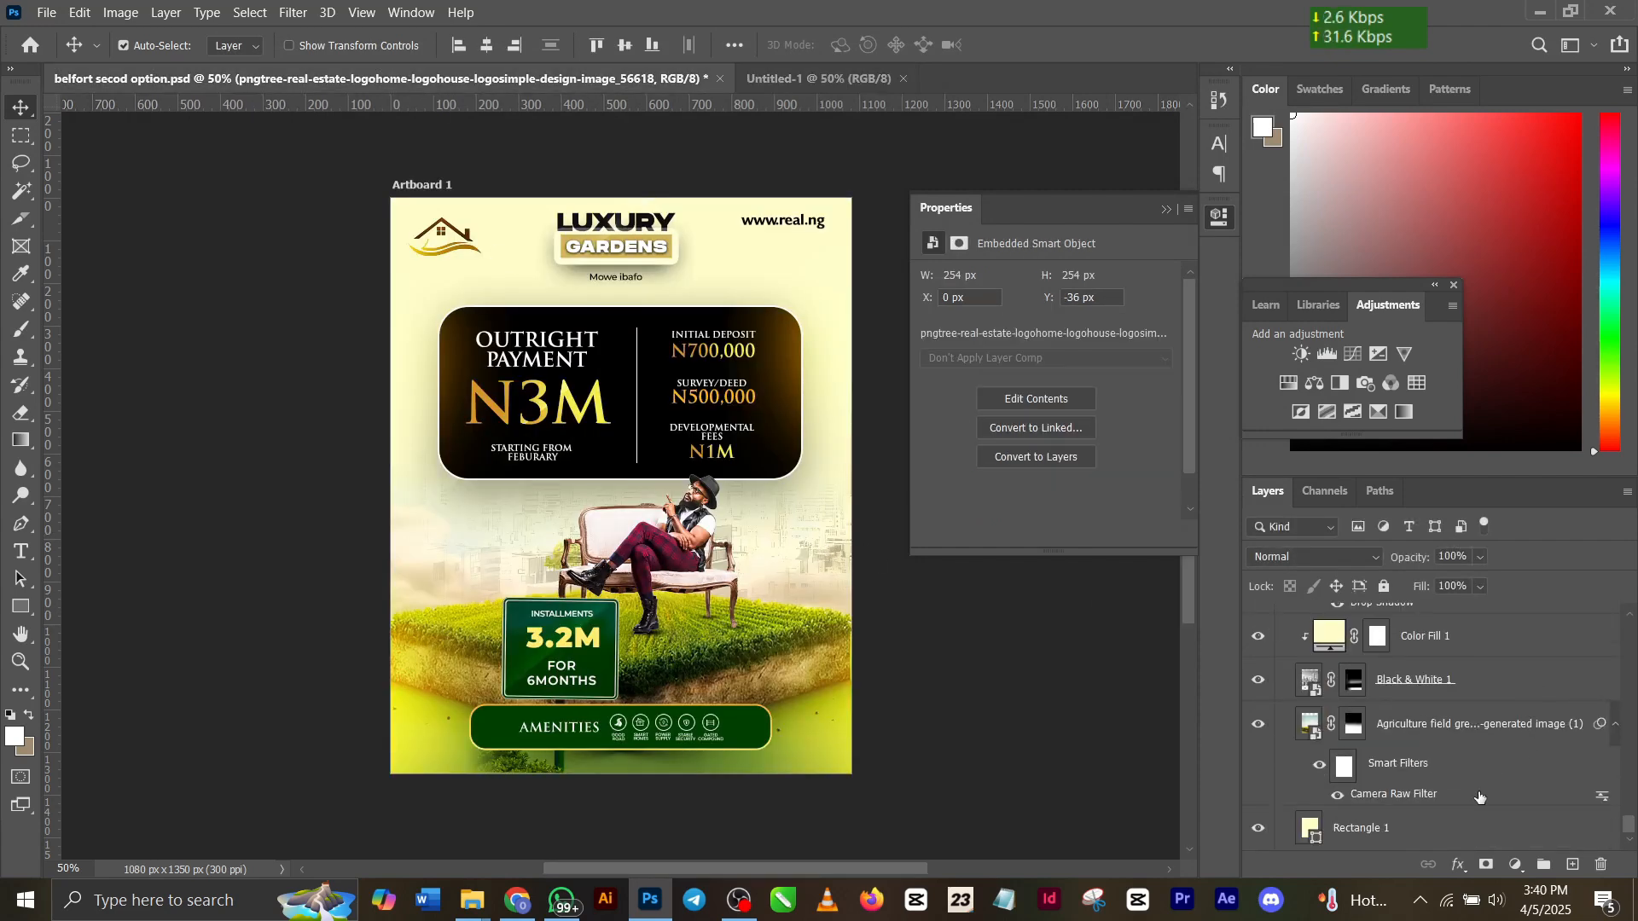
pyautogui.click(1442, 827)
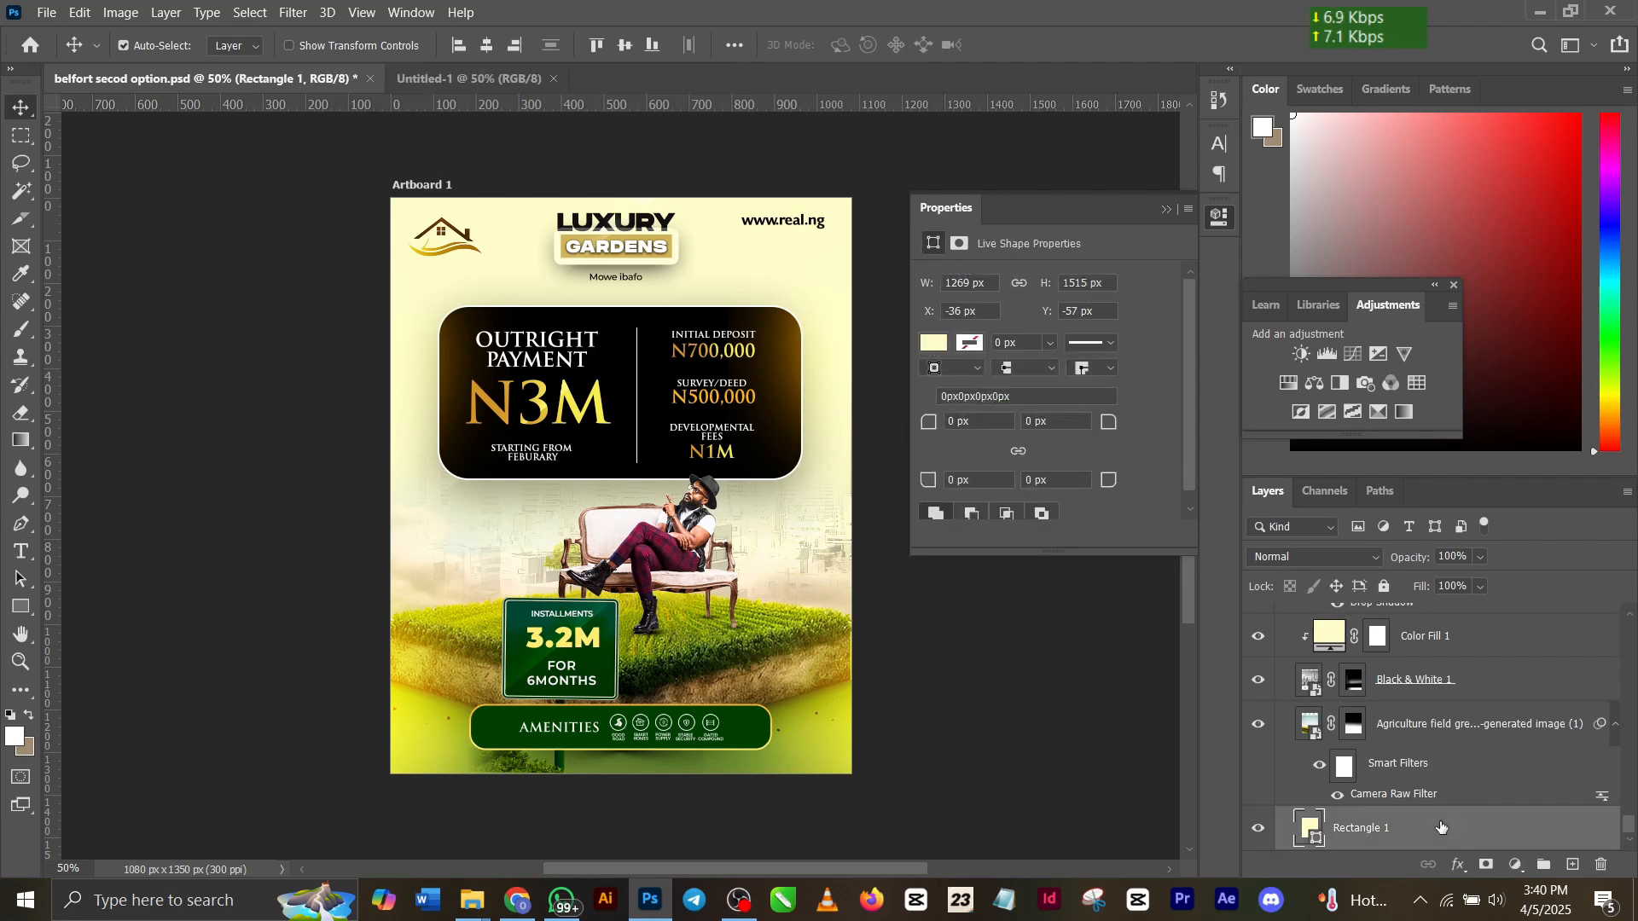
pyautogui.press('ctrl')
pyautogui.moveTo(586, 32); pyautogui.dragTo(461, 81)
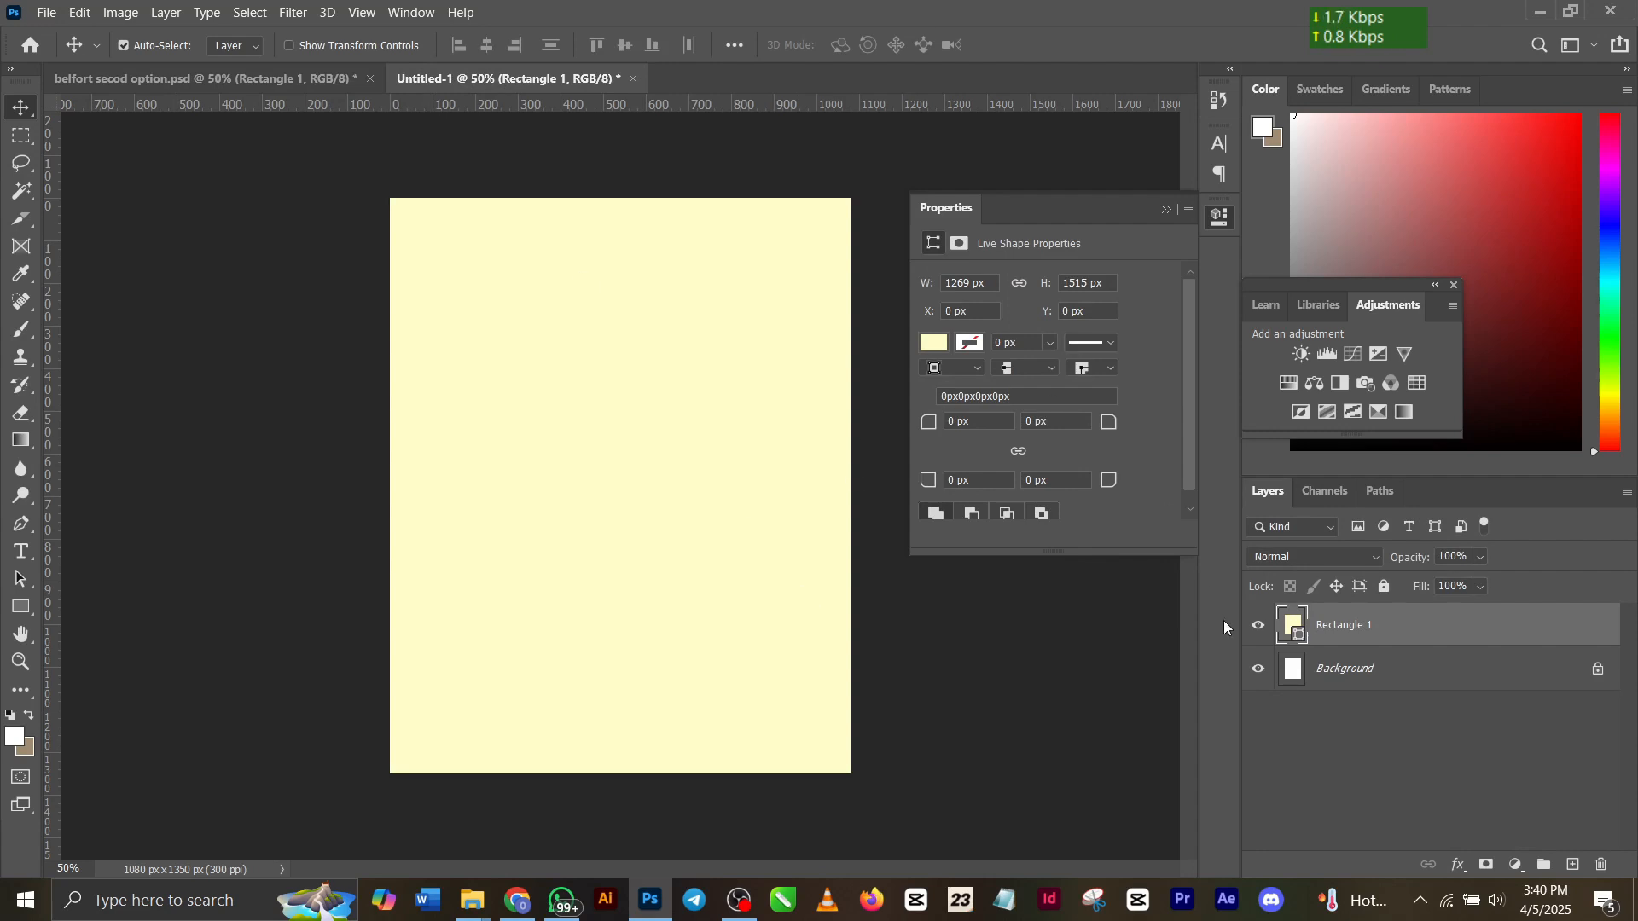
pyautogui.doubleClick(1298, 638)
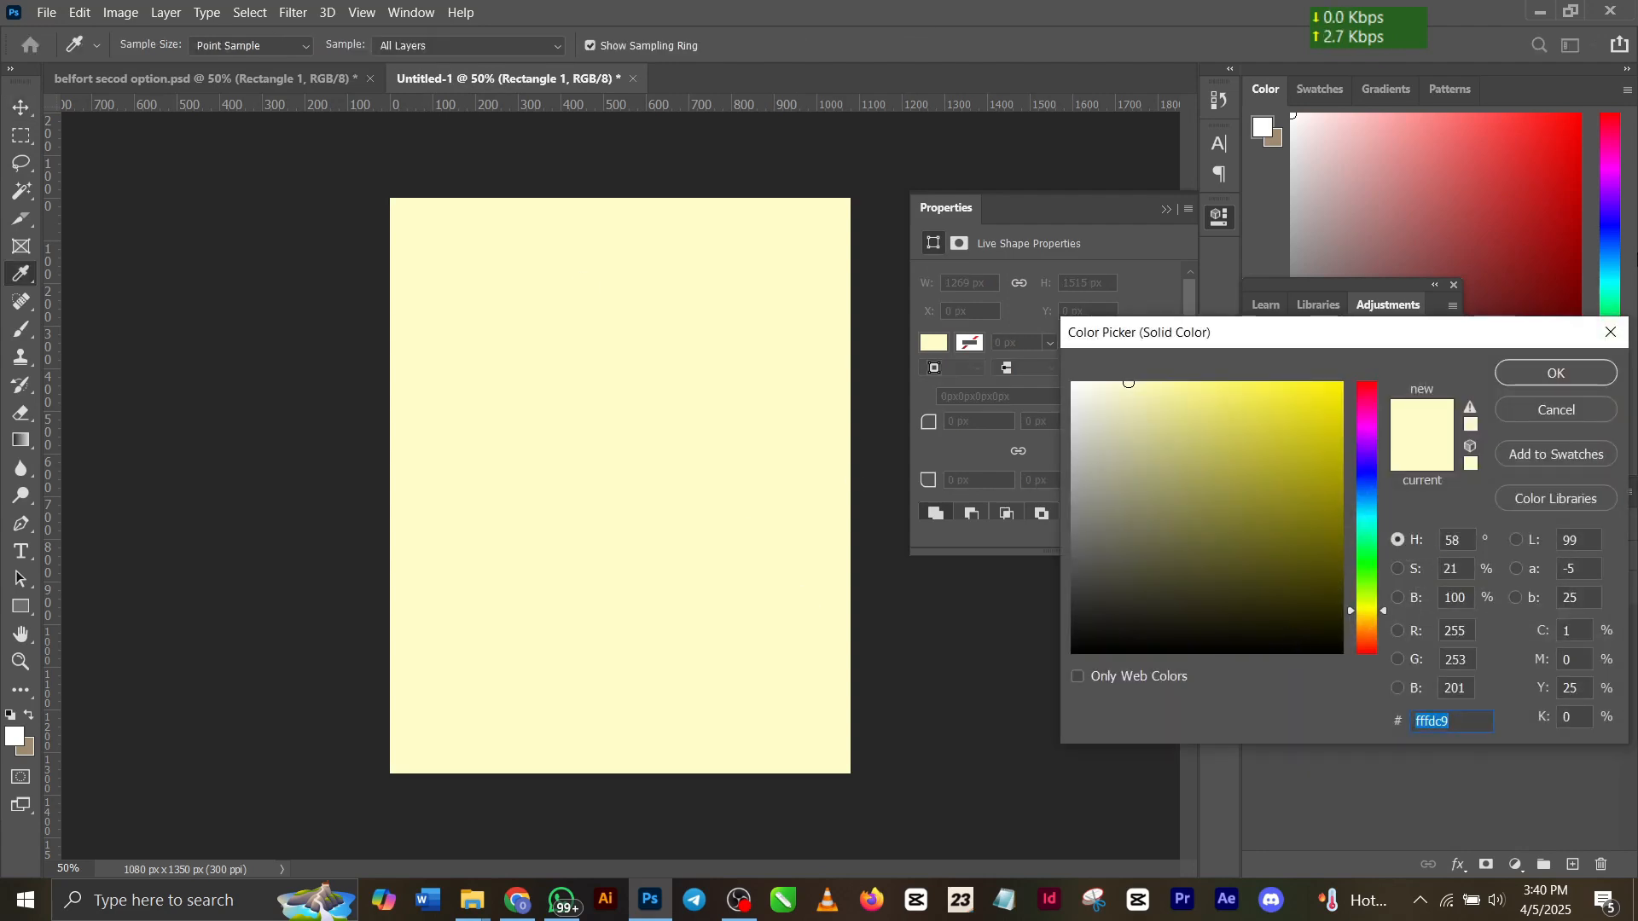
pyautogui.click(1556, 372)
# Copy the Agriculture field landscape layer from the belfort flyer into the new document, above Rectangle 1.
pyautogui.click(302, 70)
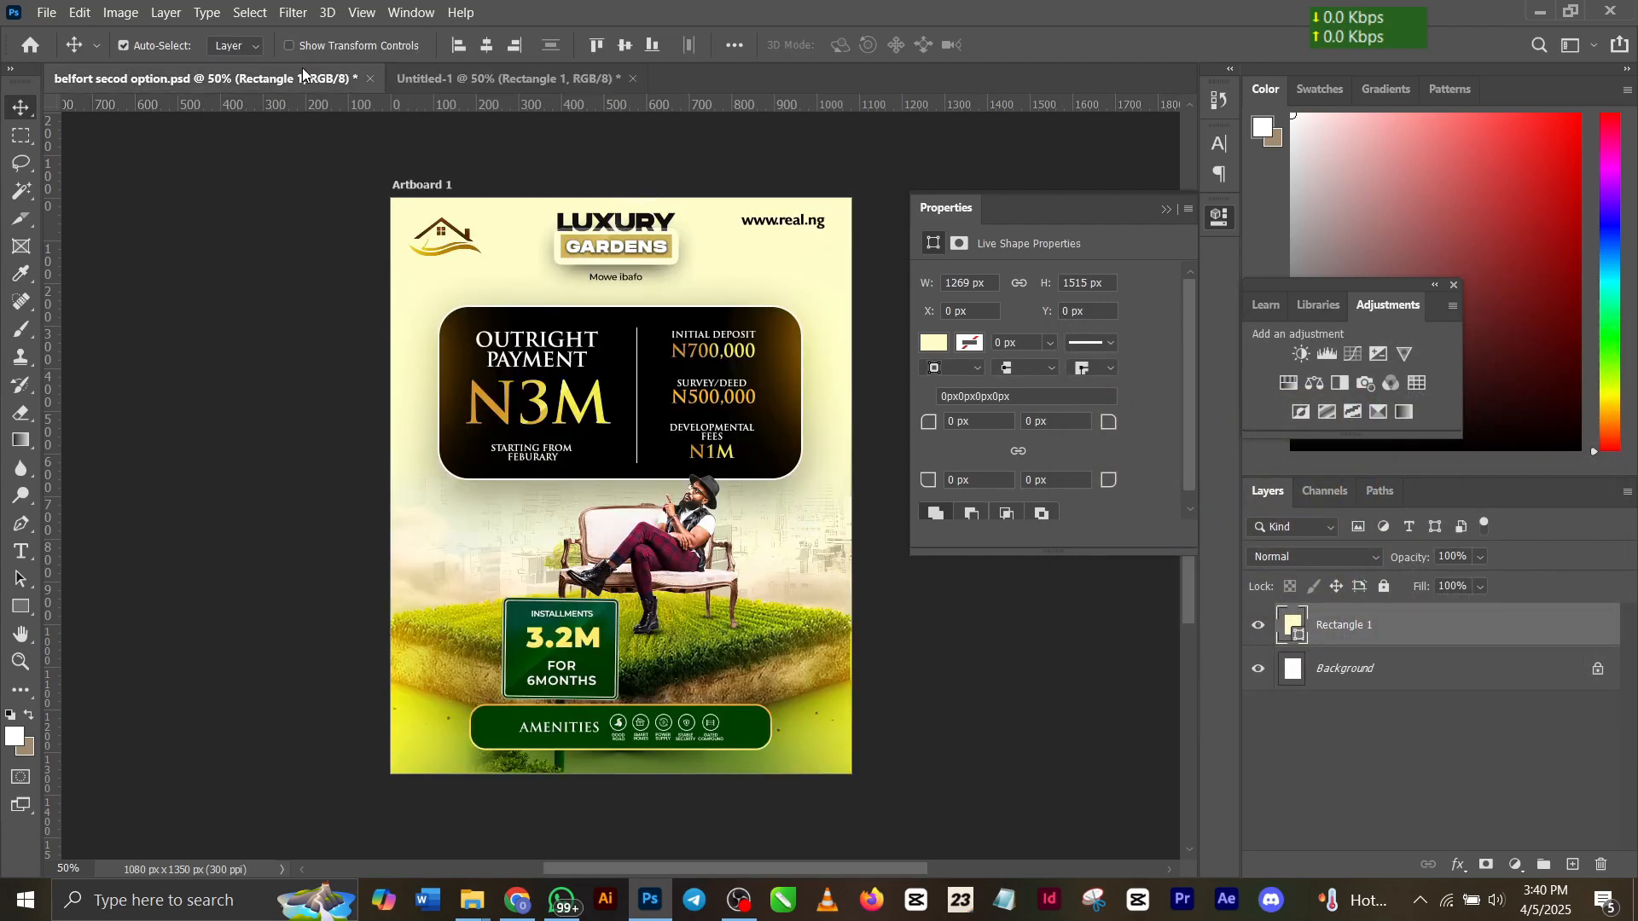
pyautogui.click(1423, 728)
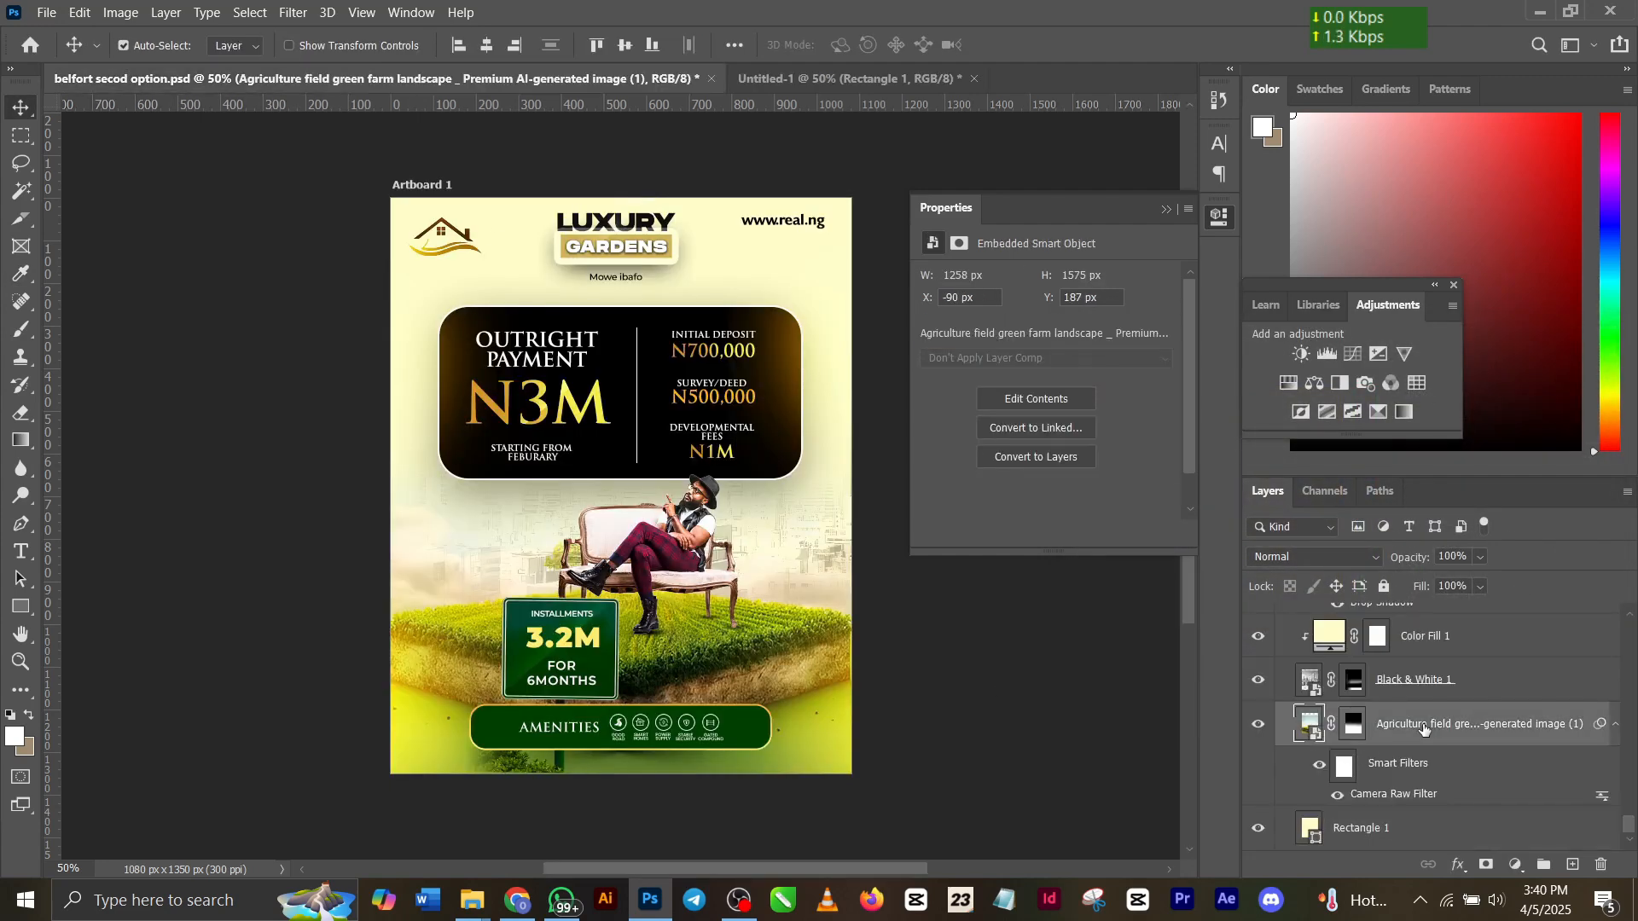
pyautogui.press('ctrl')
pyautogui.click(775, 85)
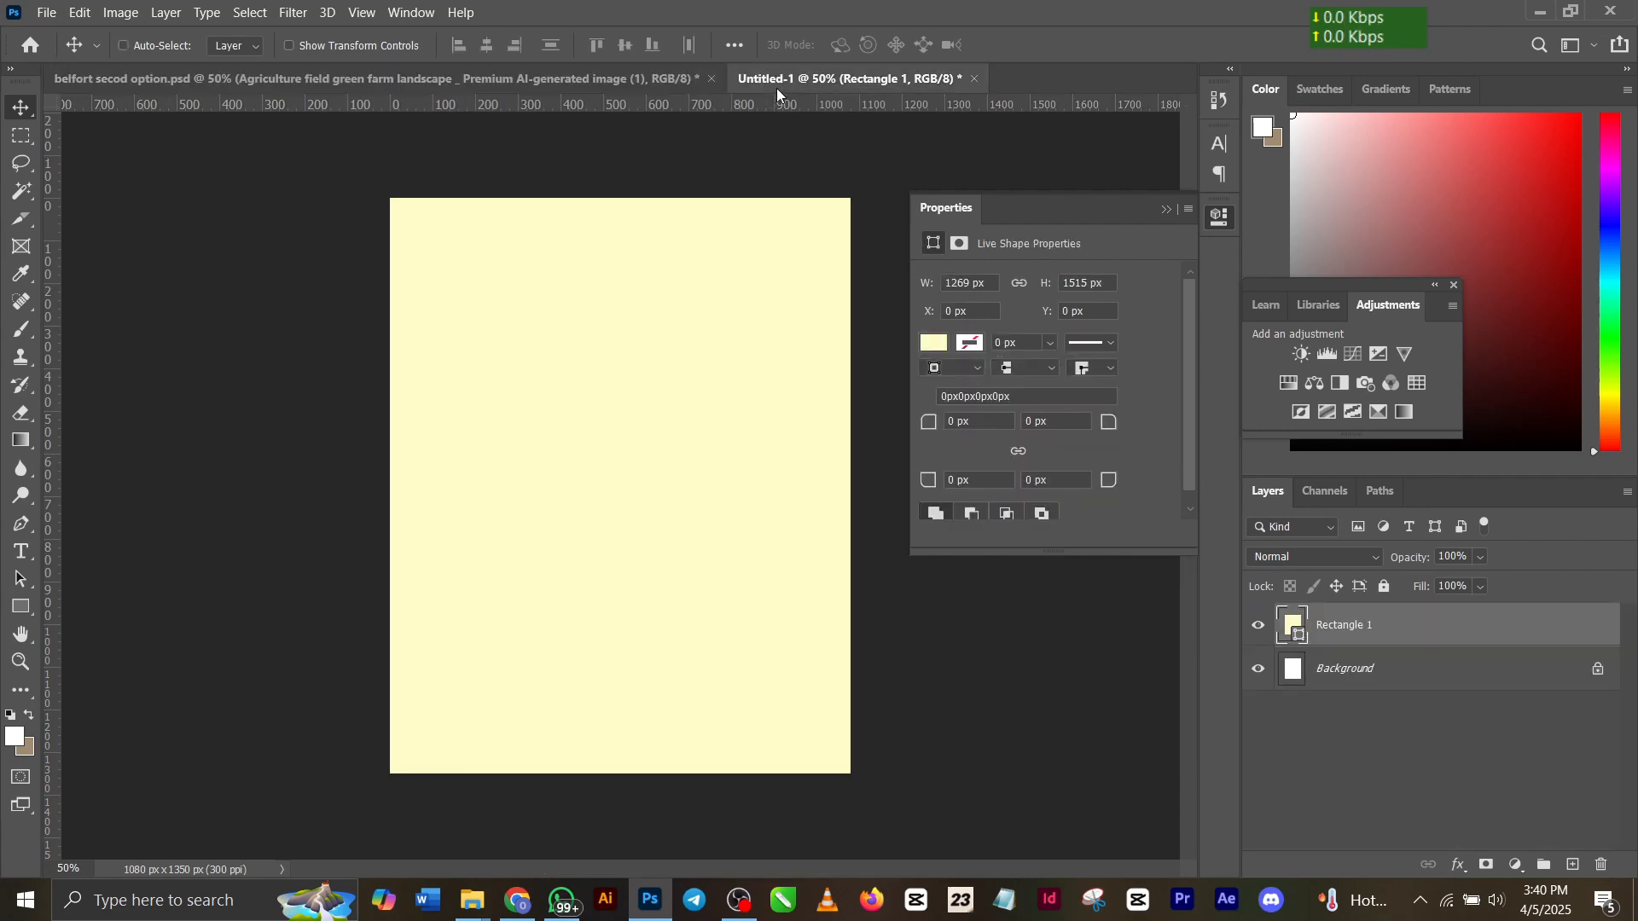
pyautogui.hotkey('ctrl', 'v')
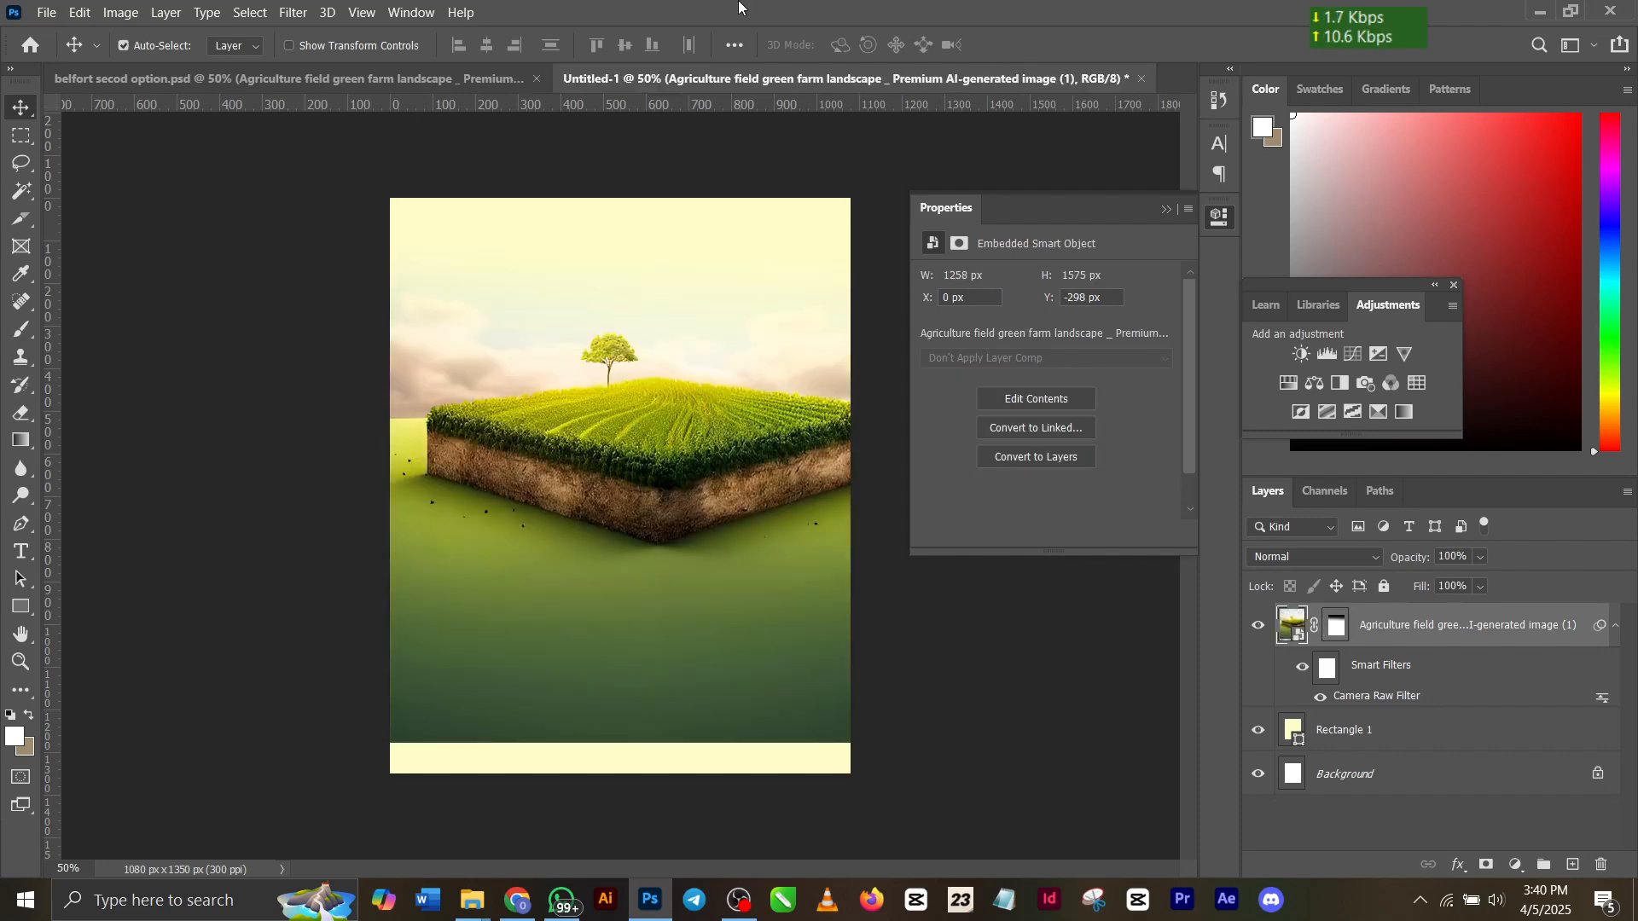
# Move the landscape layer to about X -89 px, Y 22 px so the field fills the canvas width, using the flyer as reference.
pyautogui.moveTo(657, 491); pyautogui.dragTo(628, 586)
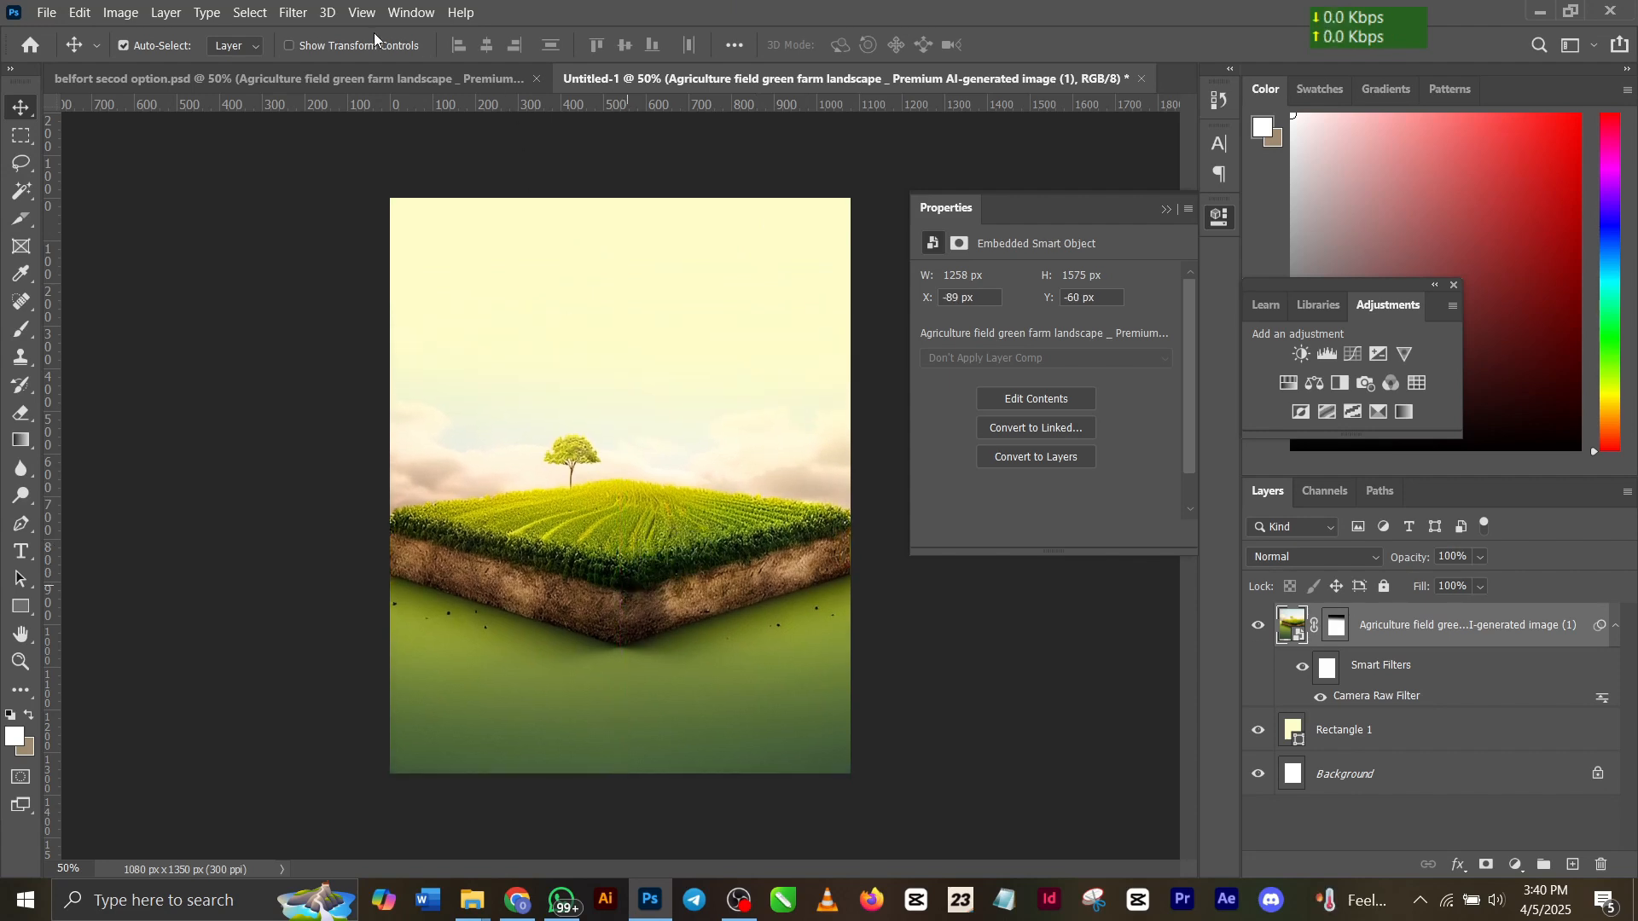
pyautogui.click(362, 77)
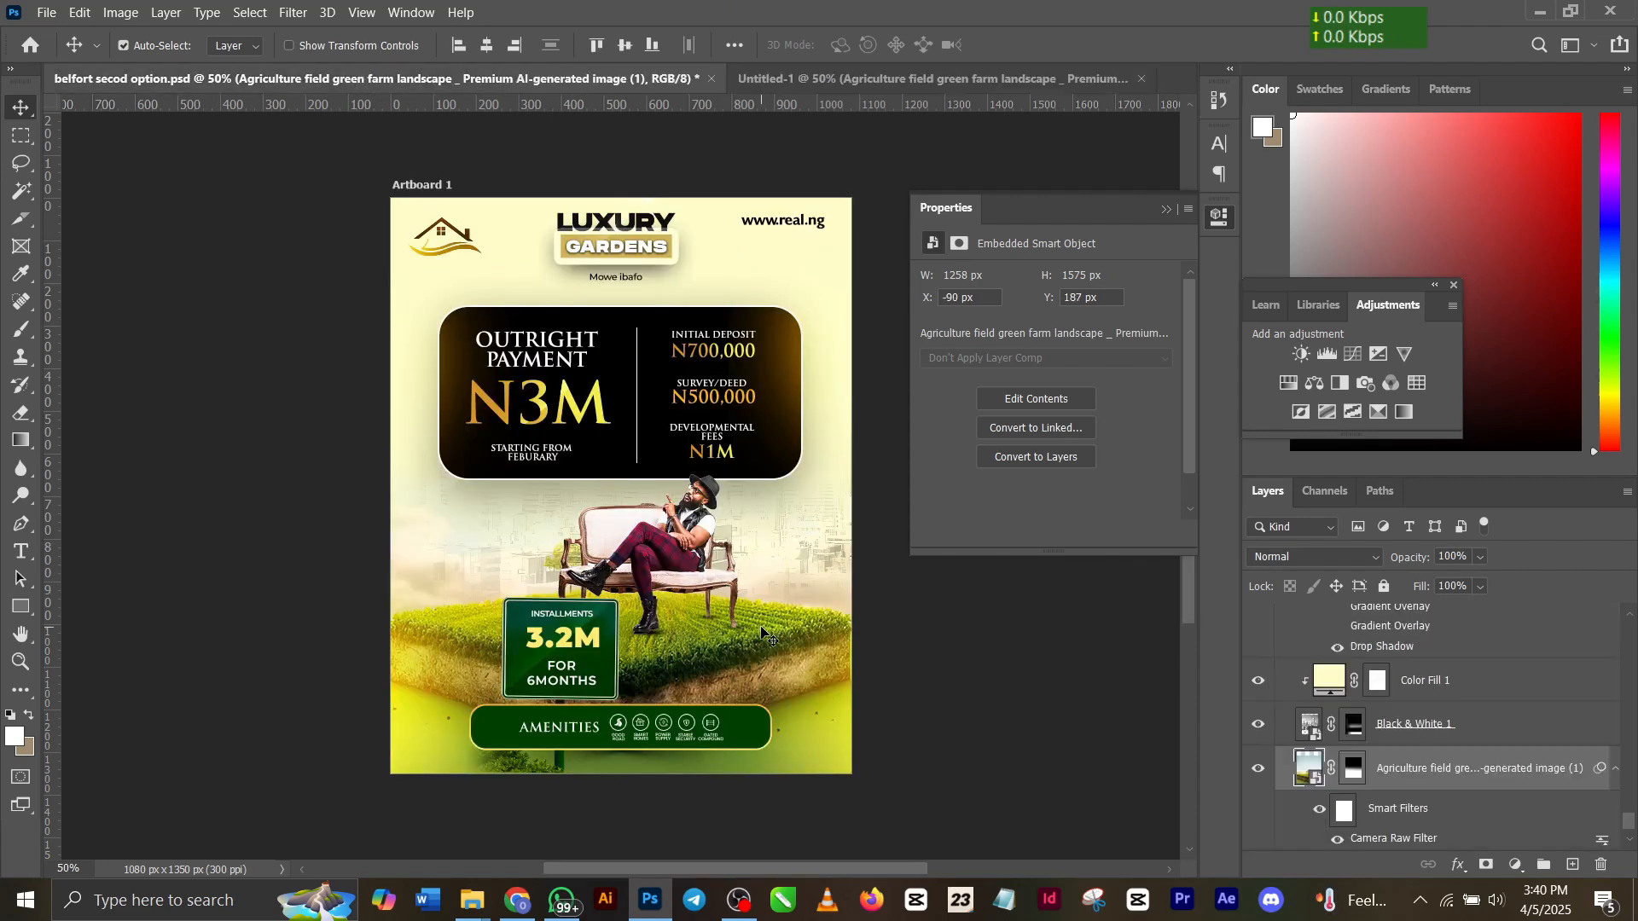
pyautogui.click(922, 84)
pyautogui.moveTo(674, 569); pyautogui.dragTo(674, 604)
# Copy the Color Fill 1 and Black & White 1 layers from the flyer into the new document and place them above the landscape layer.
pyautogui.click(464, 79)
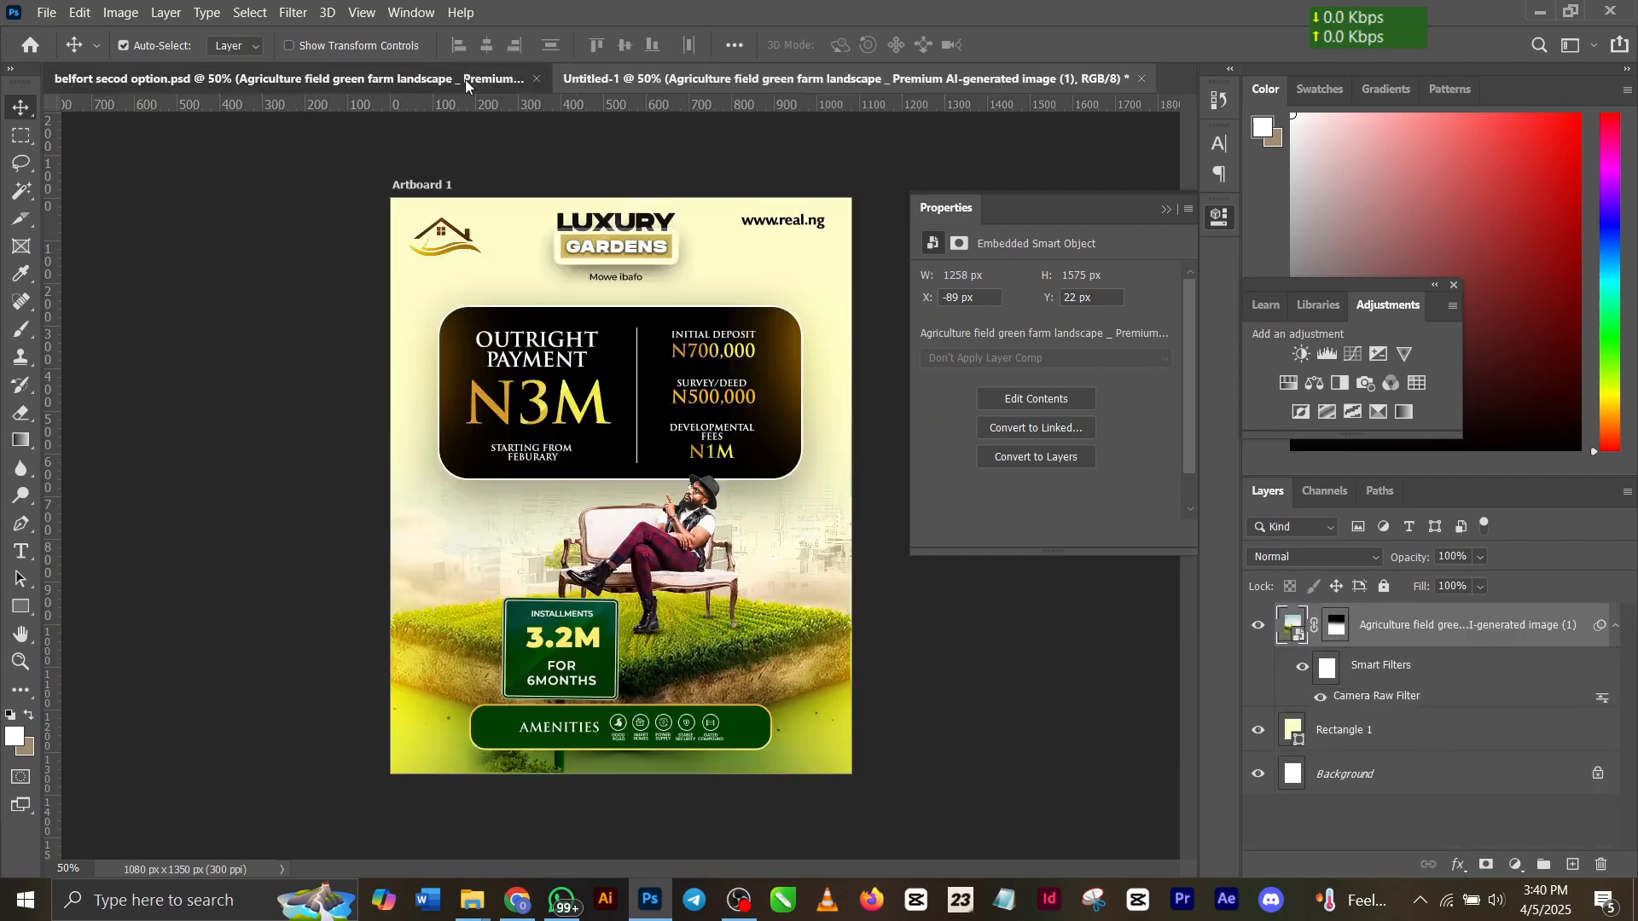
pyautogui.click(1405, 725)
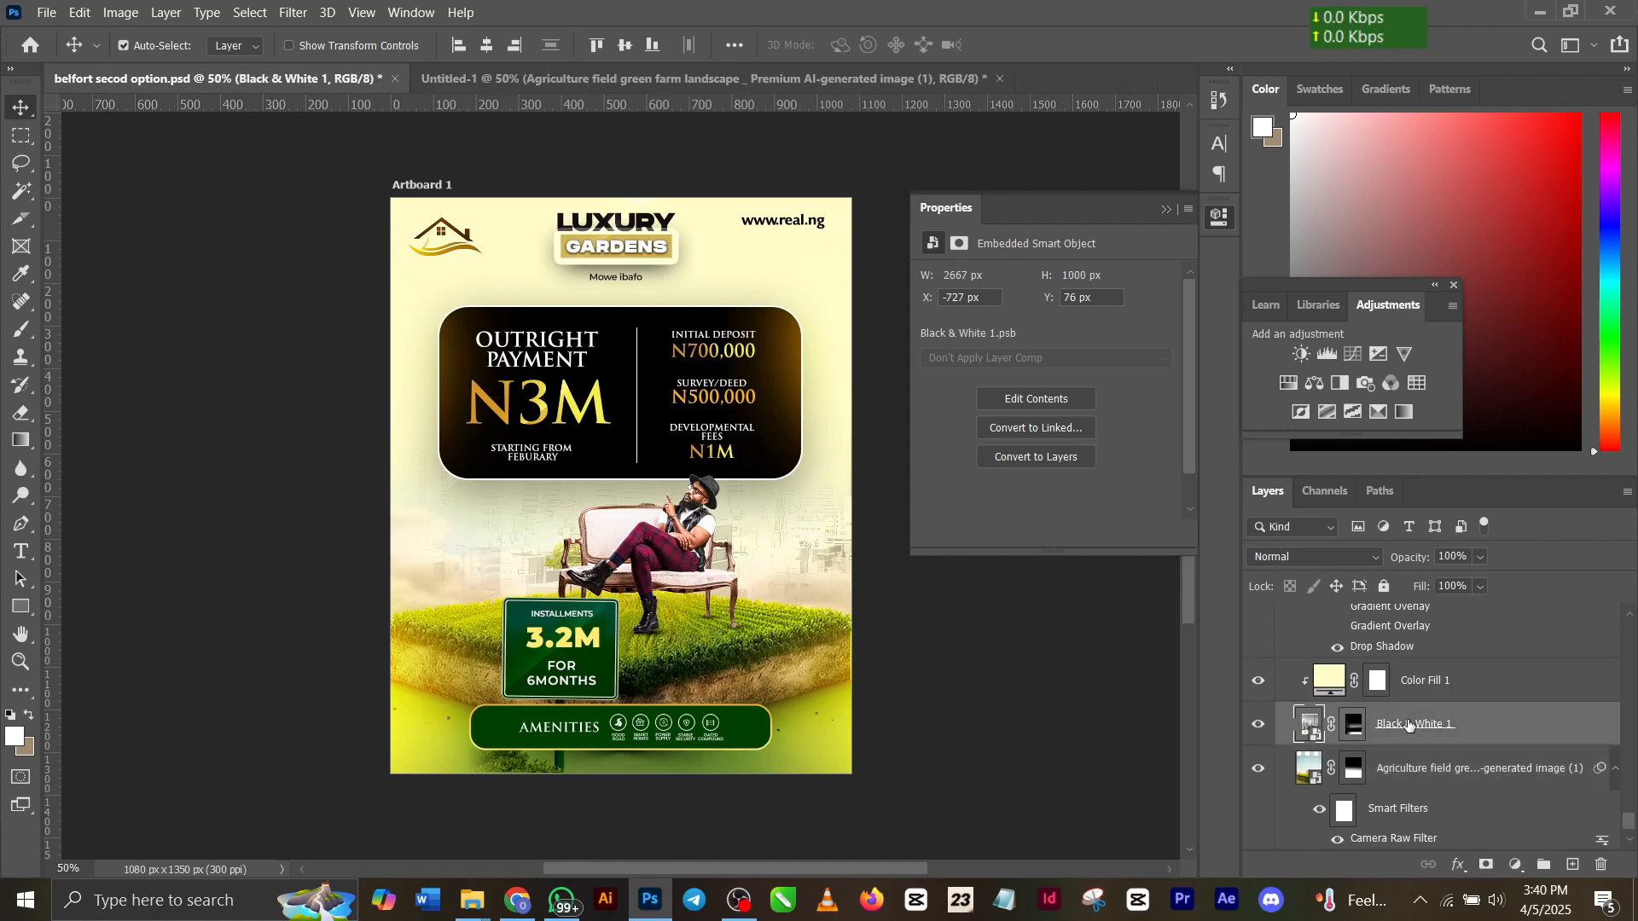
pyautogui.keyDown('shift'); pyautogui.click(1424, 696); pyautogui.keyUp('shift')
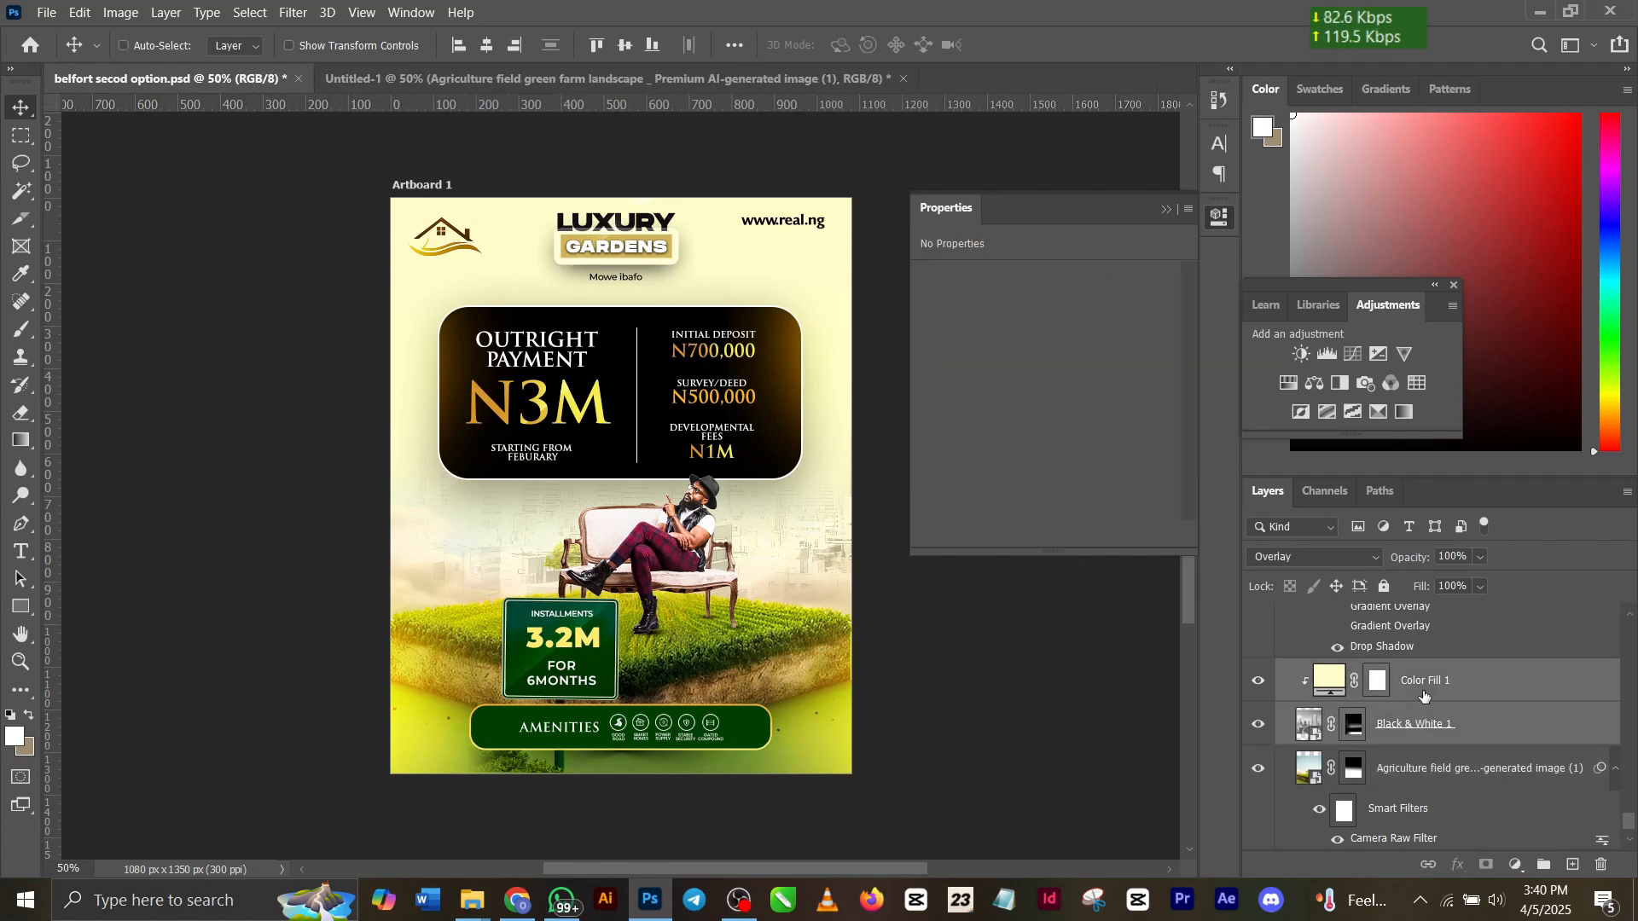
pyautogui.click(397, 78)
pyautogui.moveTo(1476, 639); pyautogui.dragTo(1520, 812)
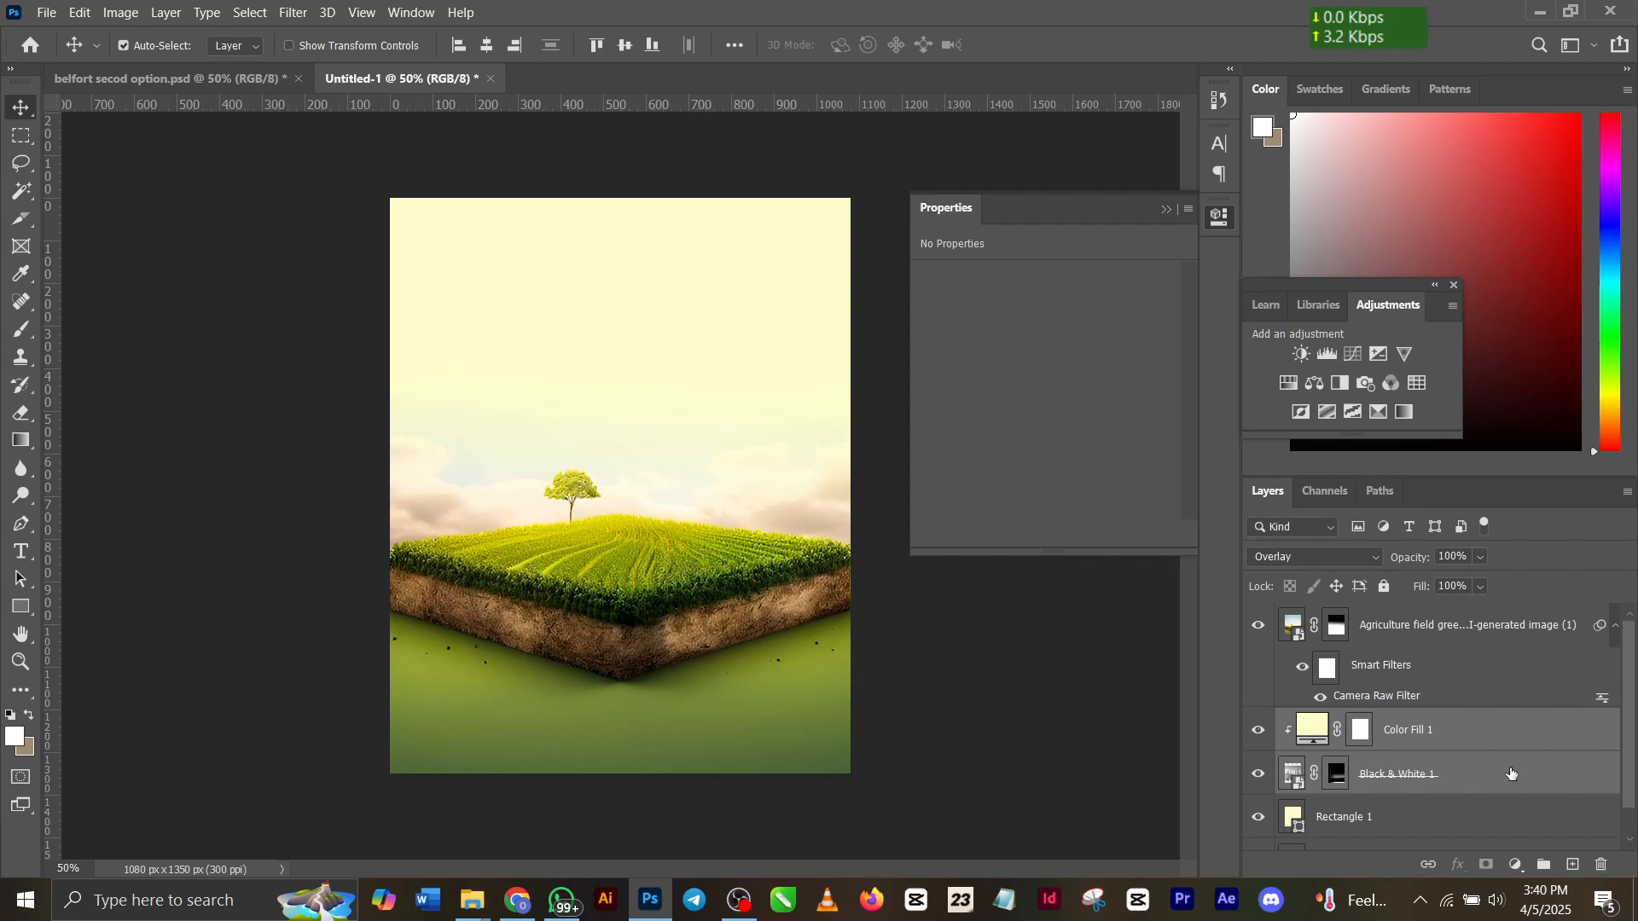
pyautogui.moveTo(1403, 725); pyautogui.dragTo(1408, 614)
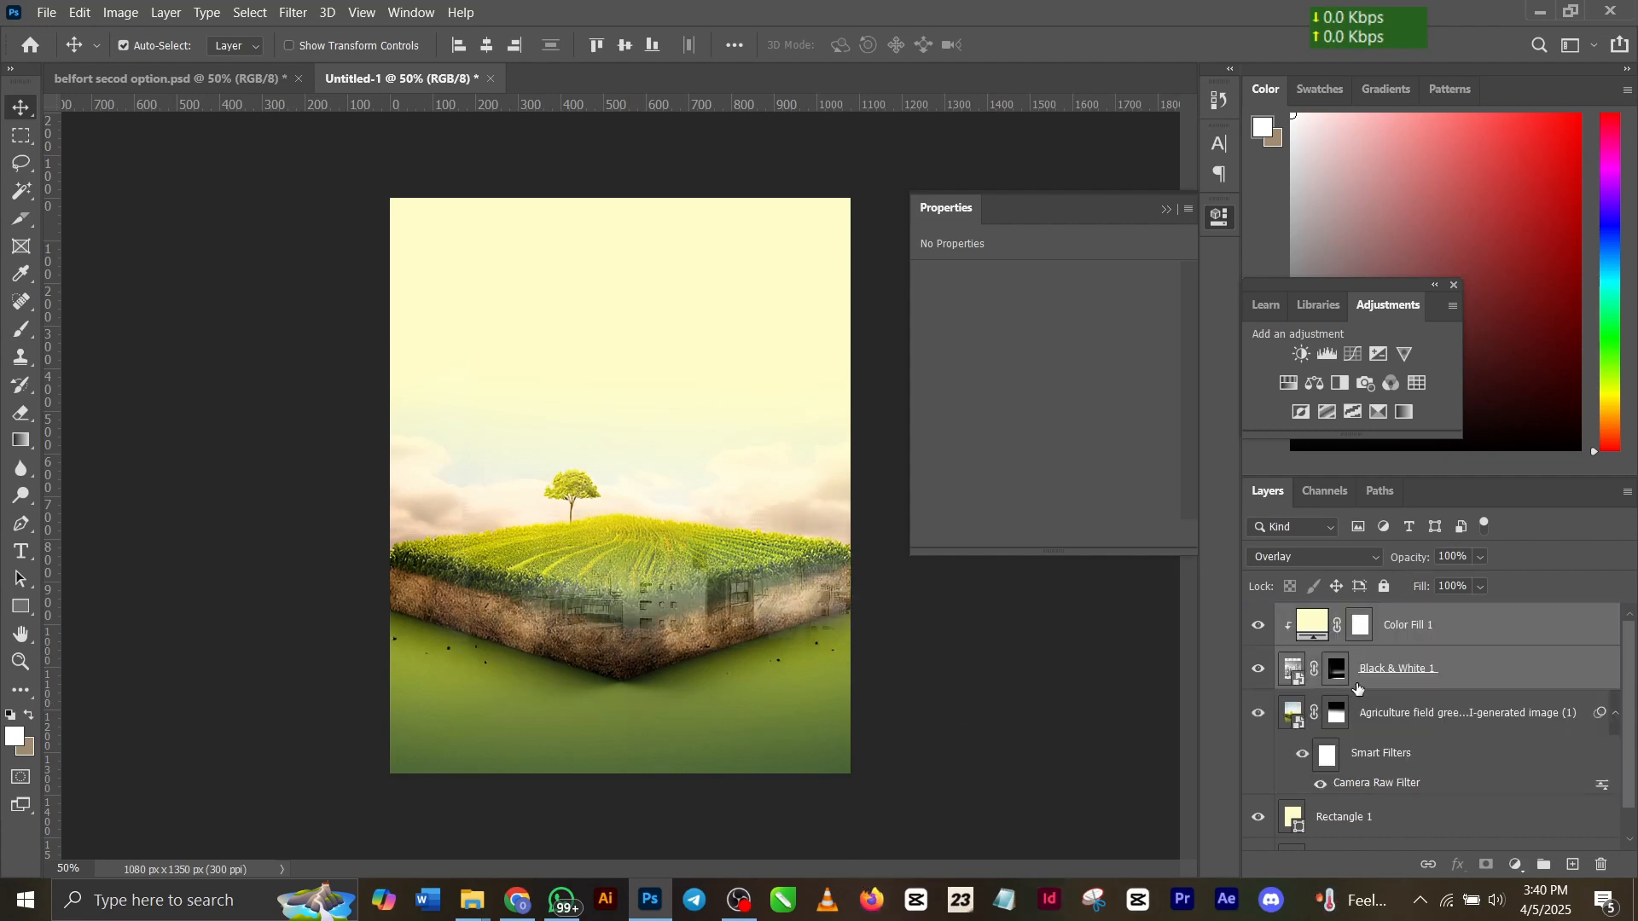
# Move the cityscape layers up to rise behind the field, and lower the landscape layer to about Y 118 px.
pyautogui.hotkey('ctrl', 't')
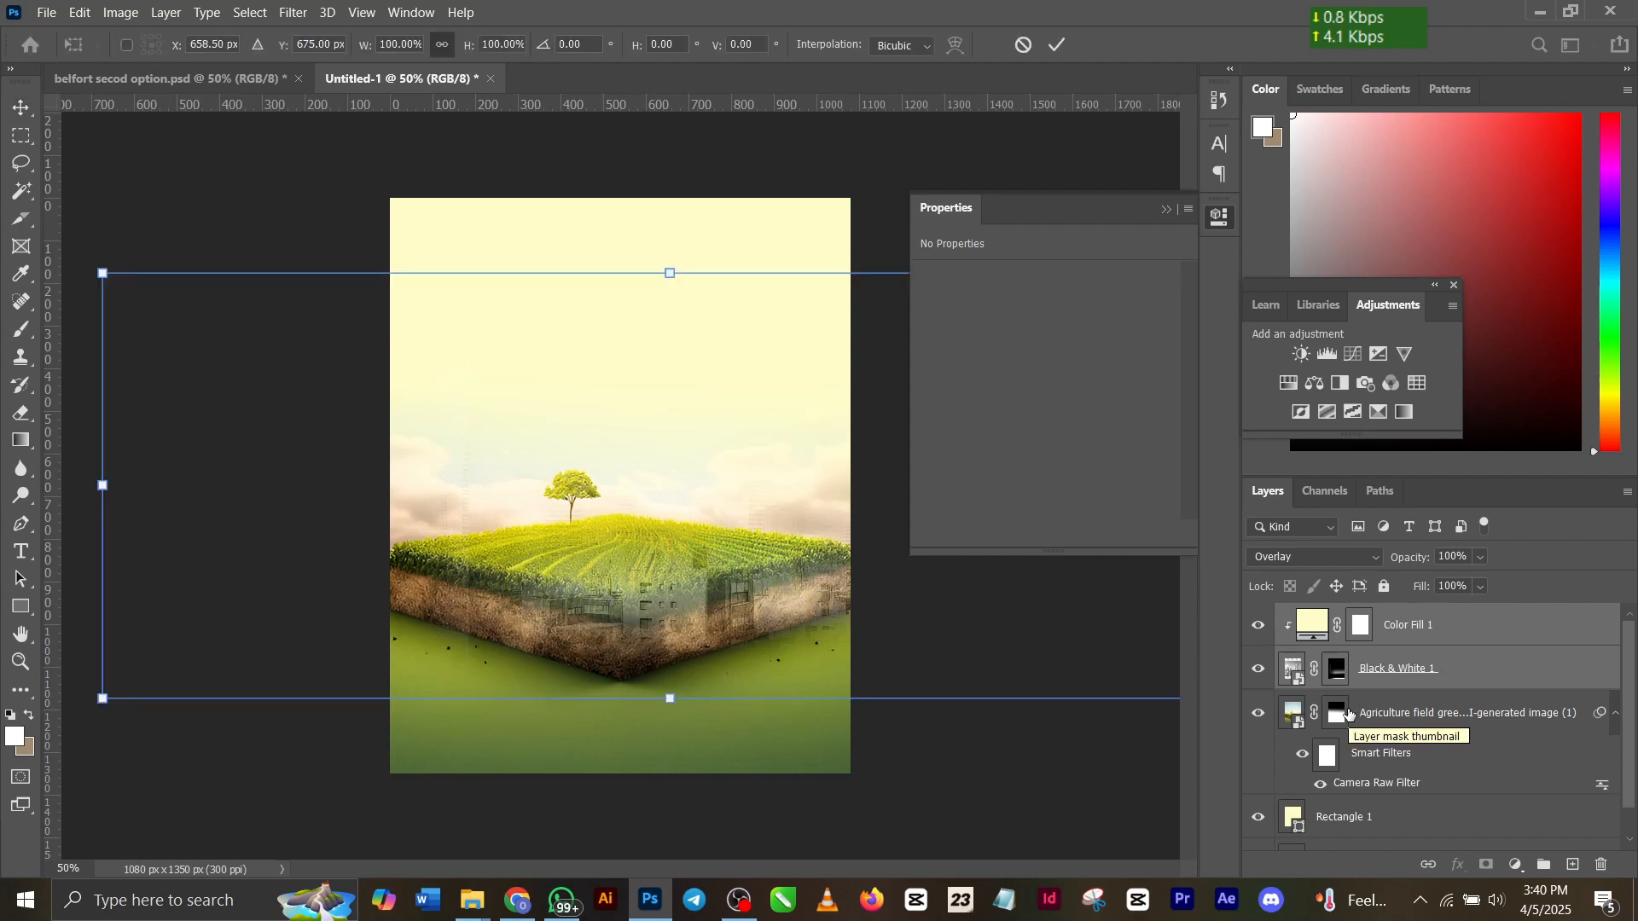
pyautogui.moveTo(597, 502); pyautogui.dragTo(584, 362)
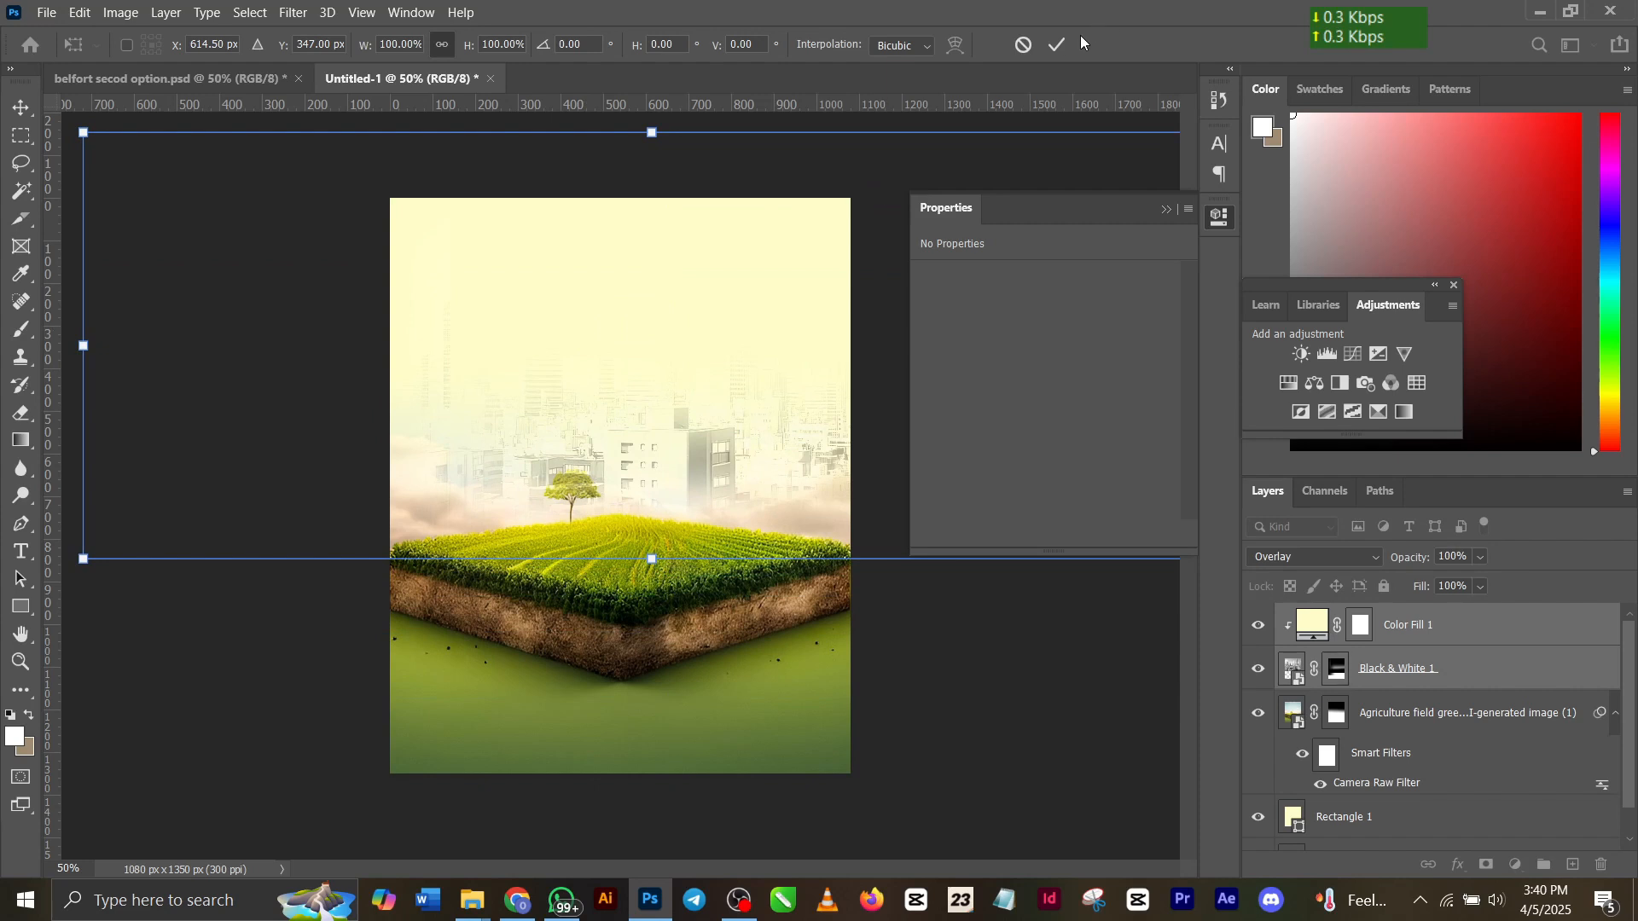
pyautogui.click(1059, 42)
pyautogui.moveTo(642, 585); pyautogui.dragTo(639, 624)
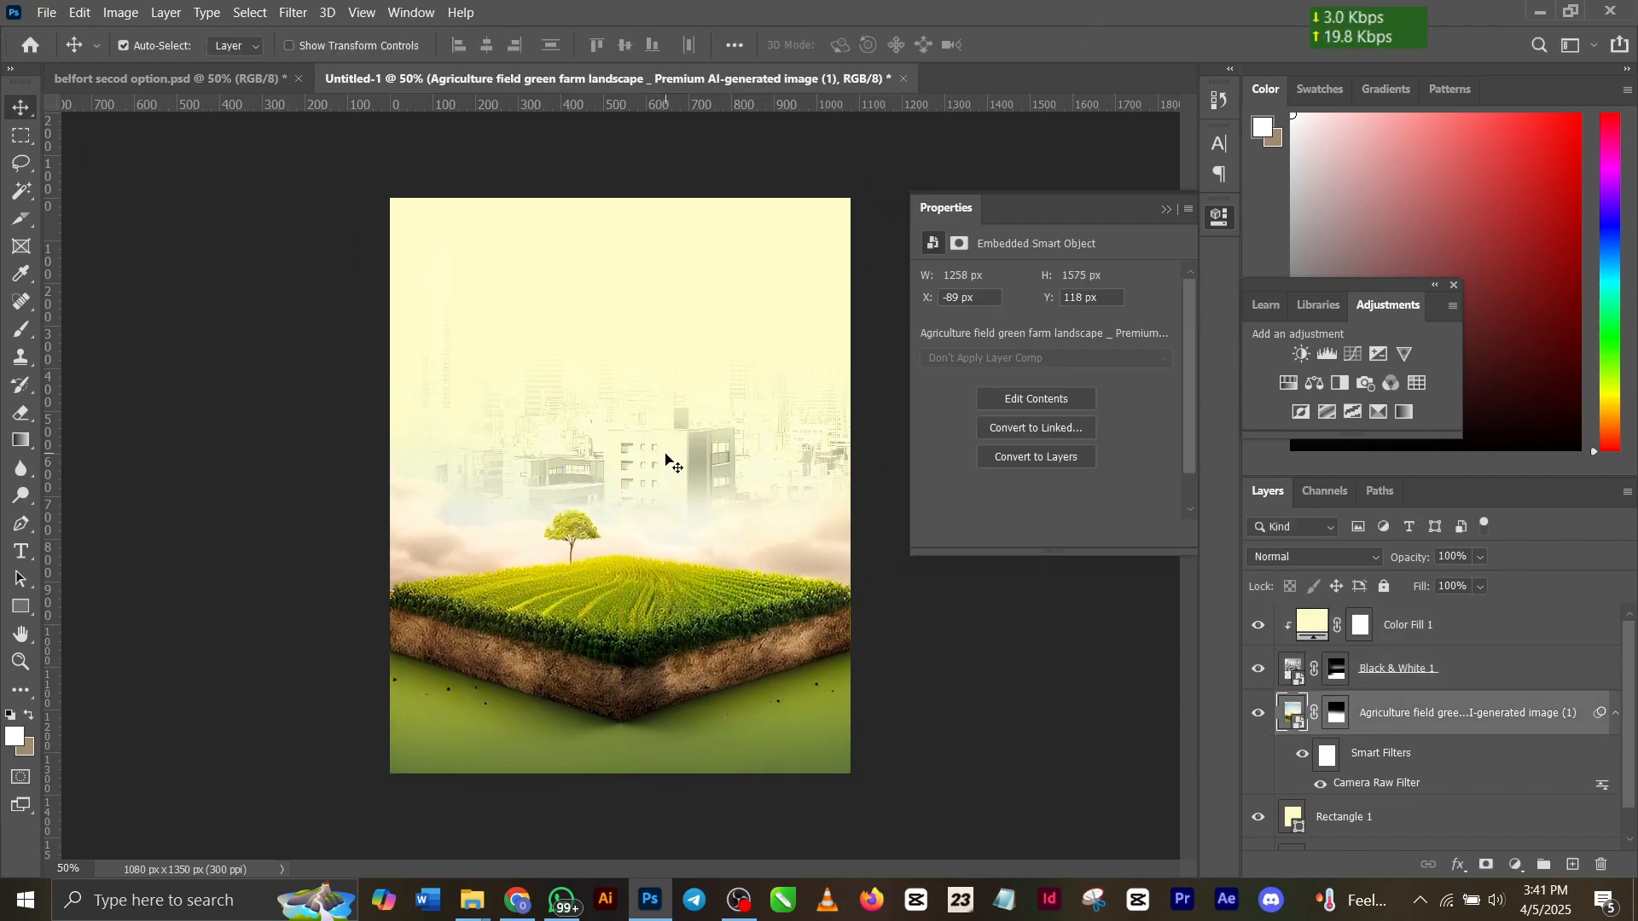
# Look through the belfort flyer's layers and examine the black rounded payment panel by toggling its visibility.
pyautogui.click(272, 70)
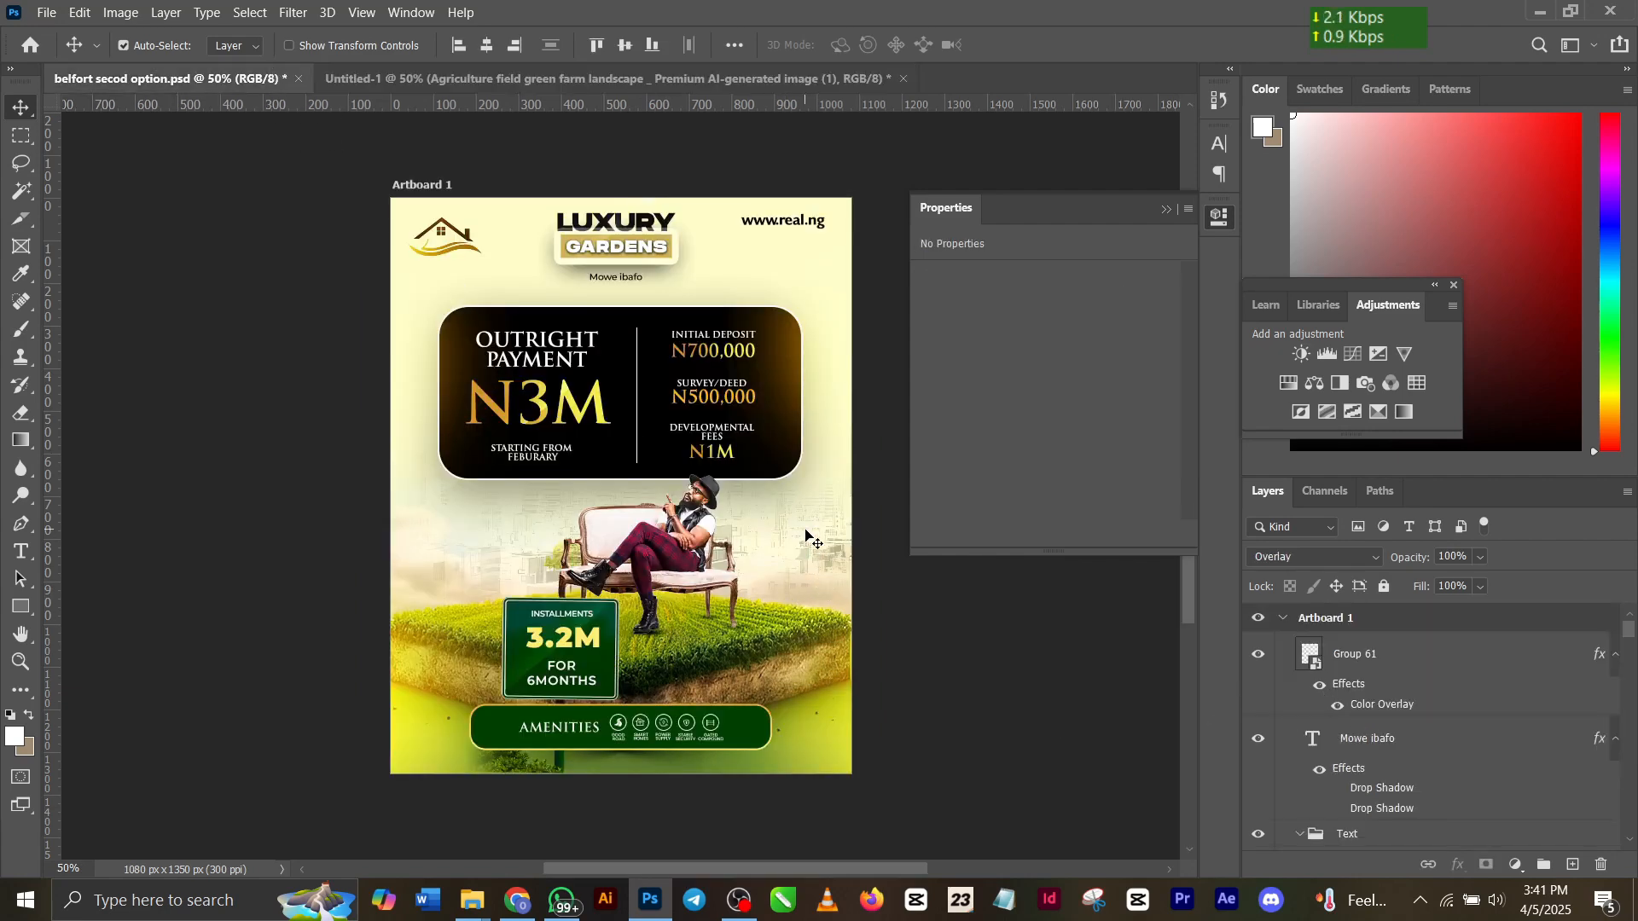
pyautogui.scroll(-3, 1436, 771)
pyautogui.scroll(-6, 1434, 771)
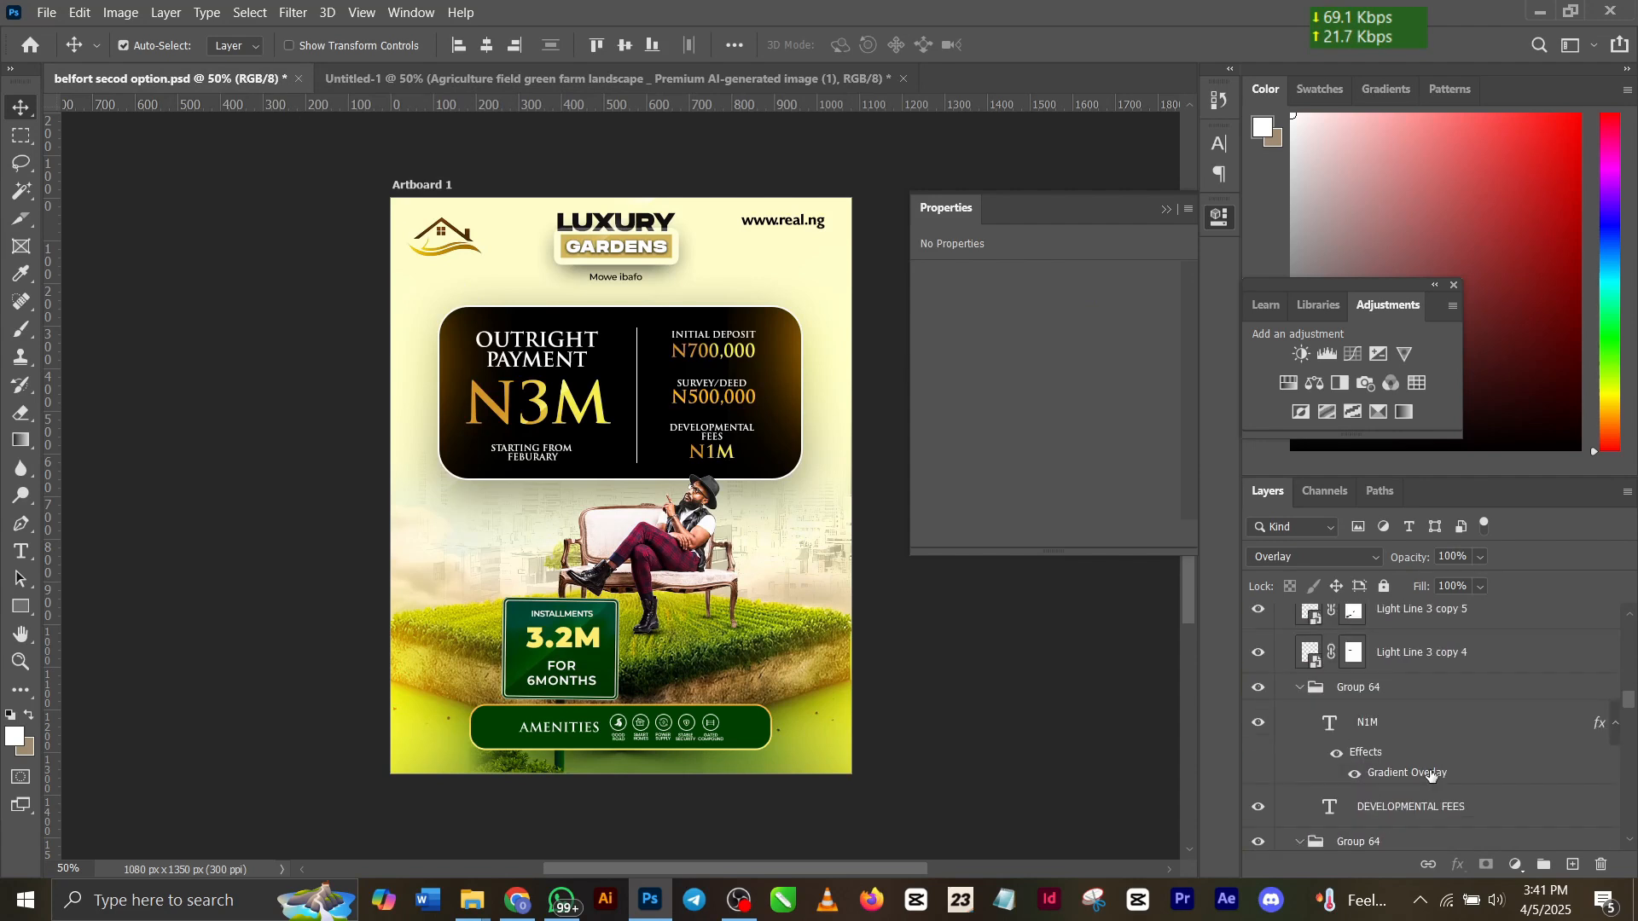
pyautogui.scroll(-6, 1434, 776)
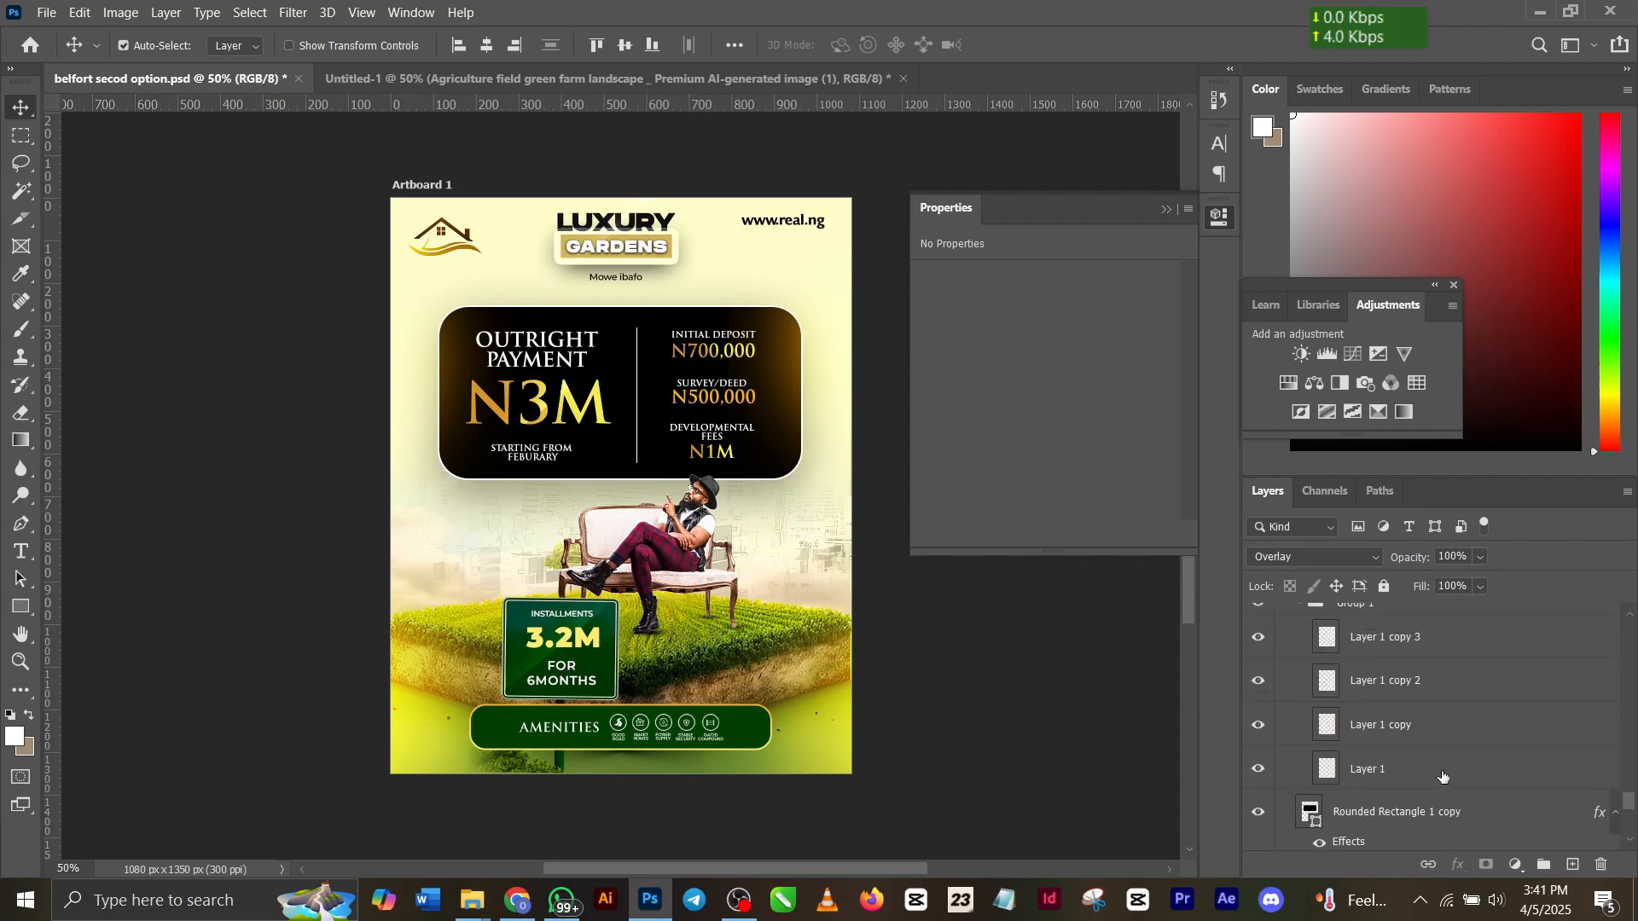
pyautogui.scroll(1, 1442, 776)
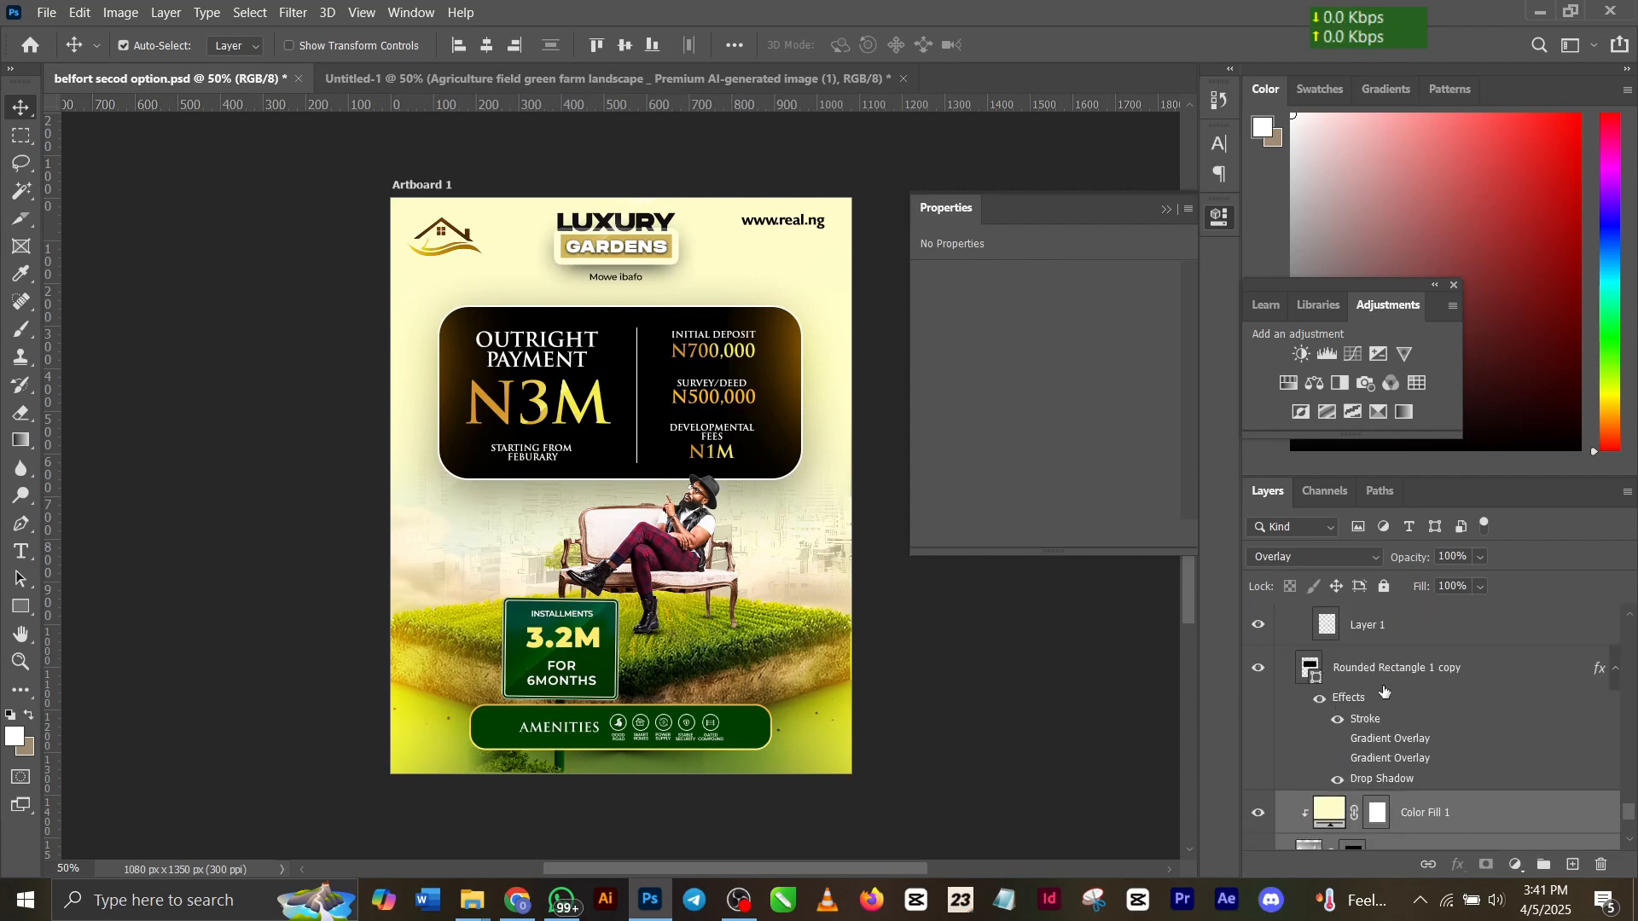
pyautogui.click(1258, 668)
pyautogui.click(1259, 668)
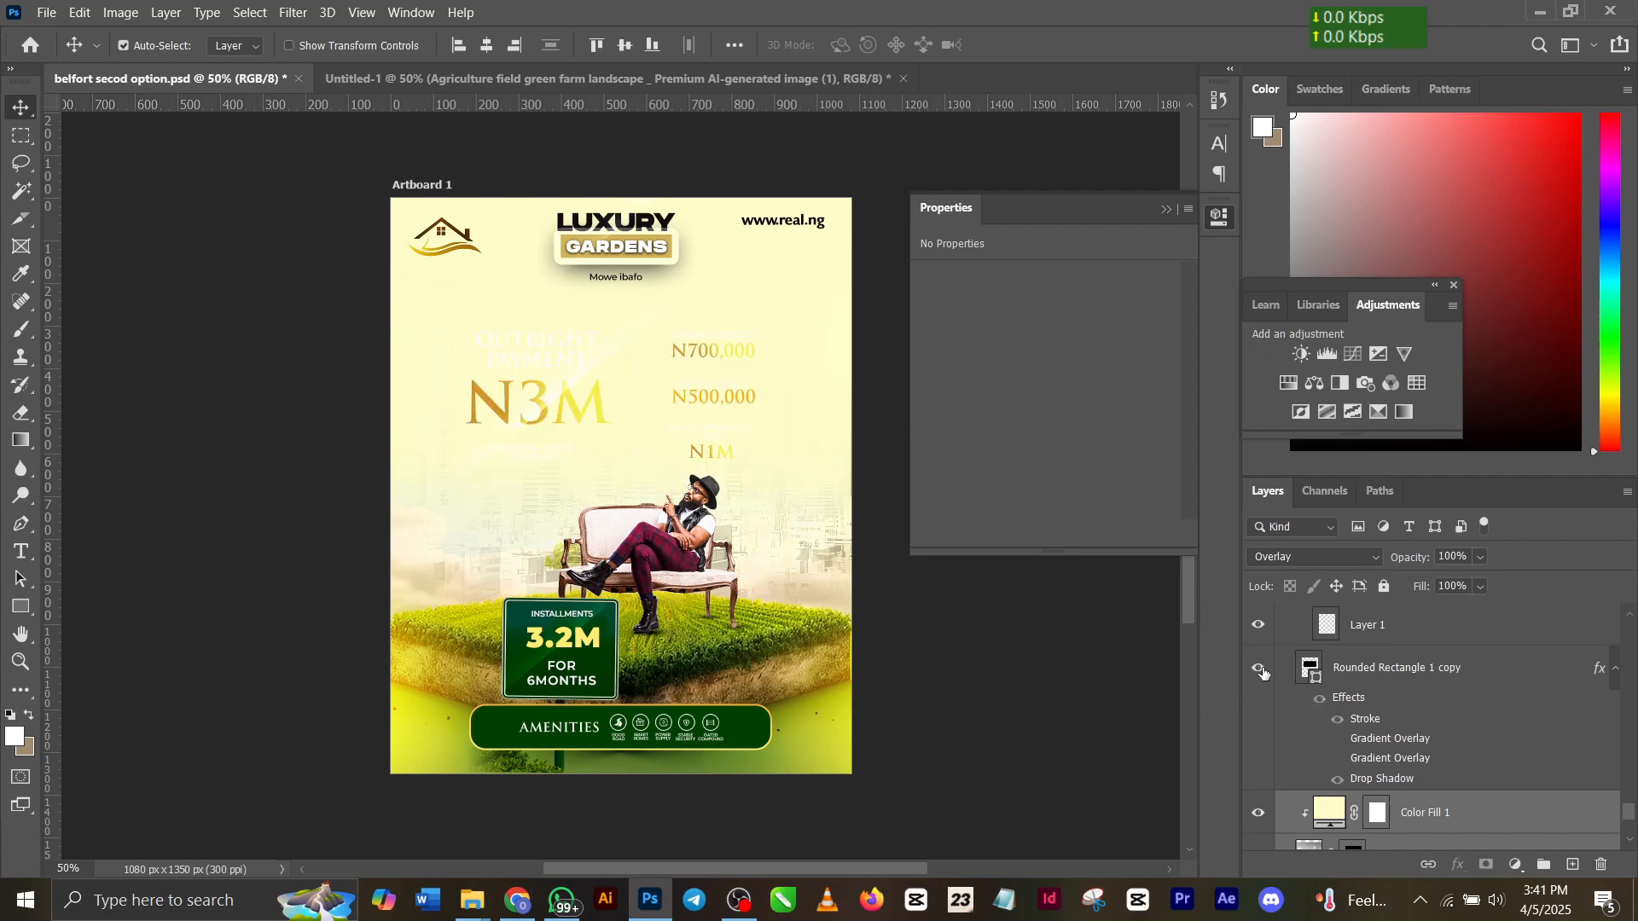
pyautogui.click(1418, 672)
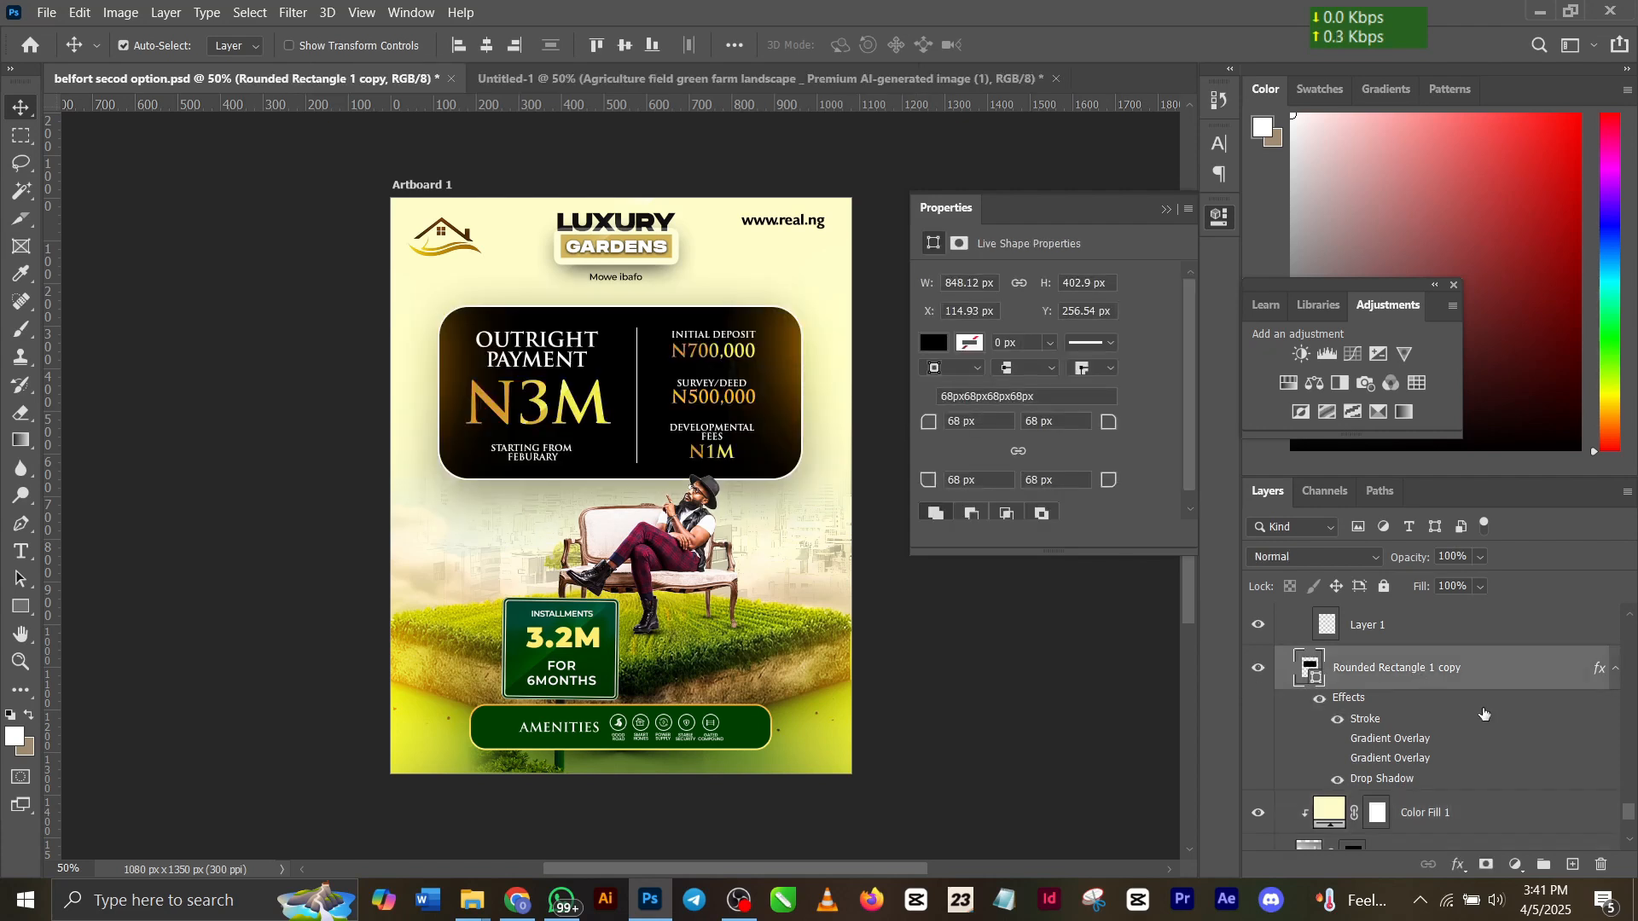
pyautogui.scroll(1, 1485, 714)
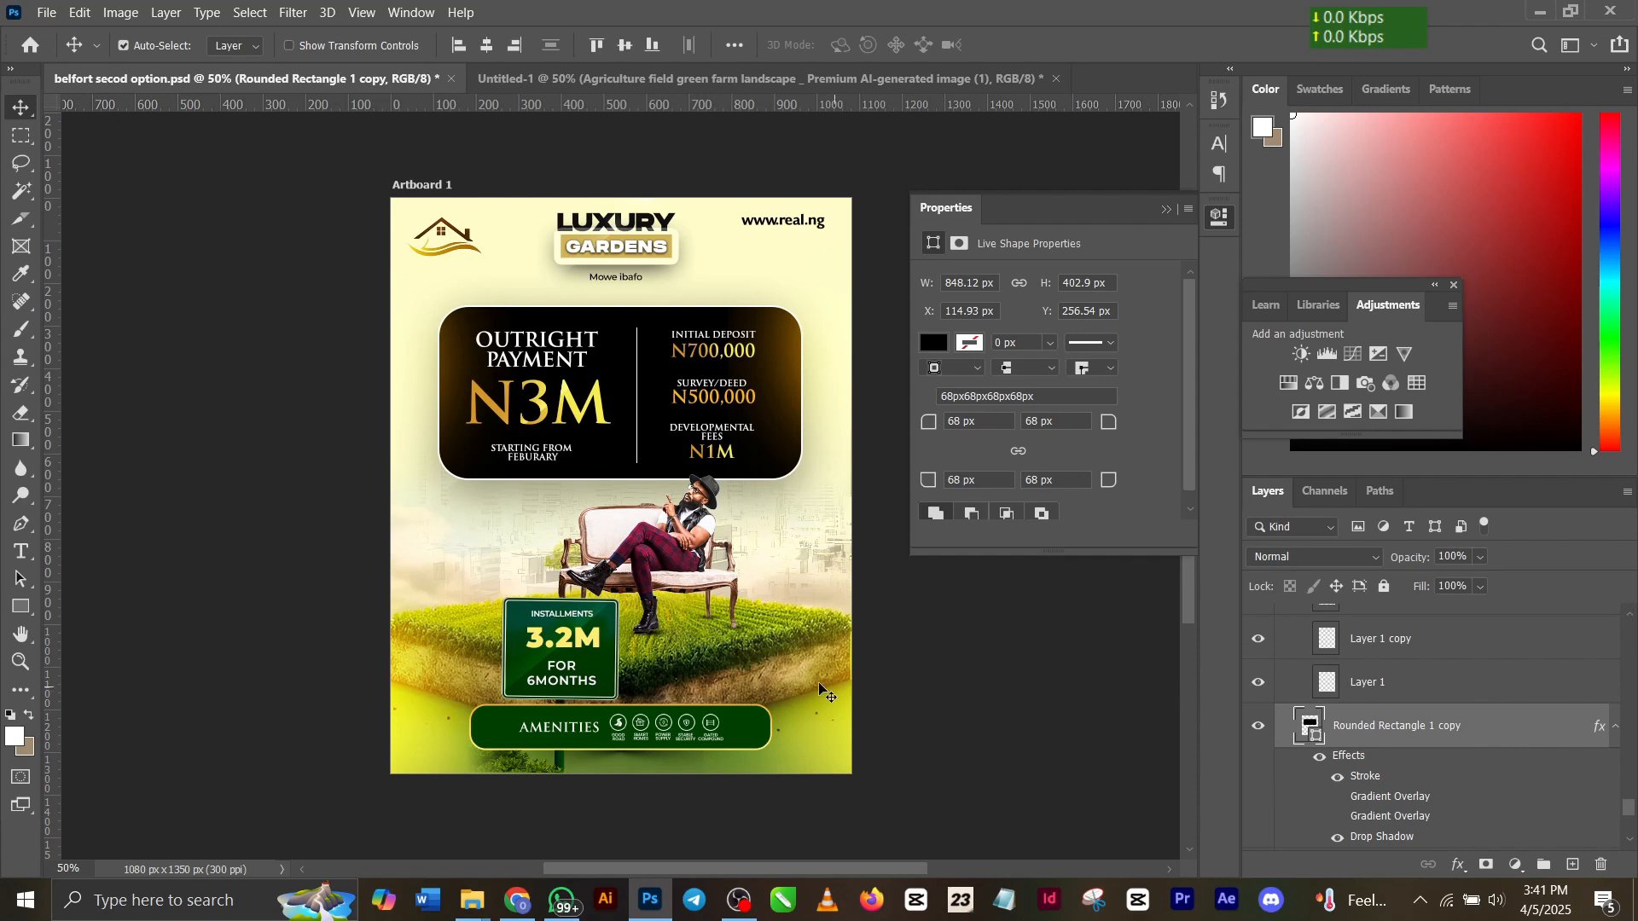
# Copy the man-on-sofa layer from the flyer to the top of the new document's layers and place it at about X 361 px, Y 591 px.
pyautogui.click(687, 551)
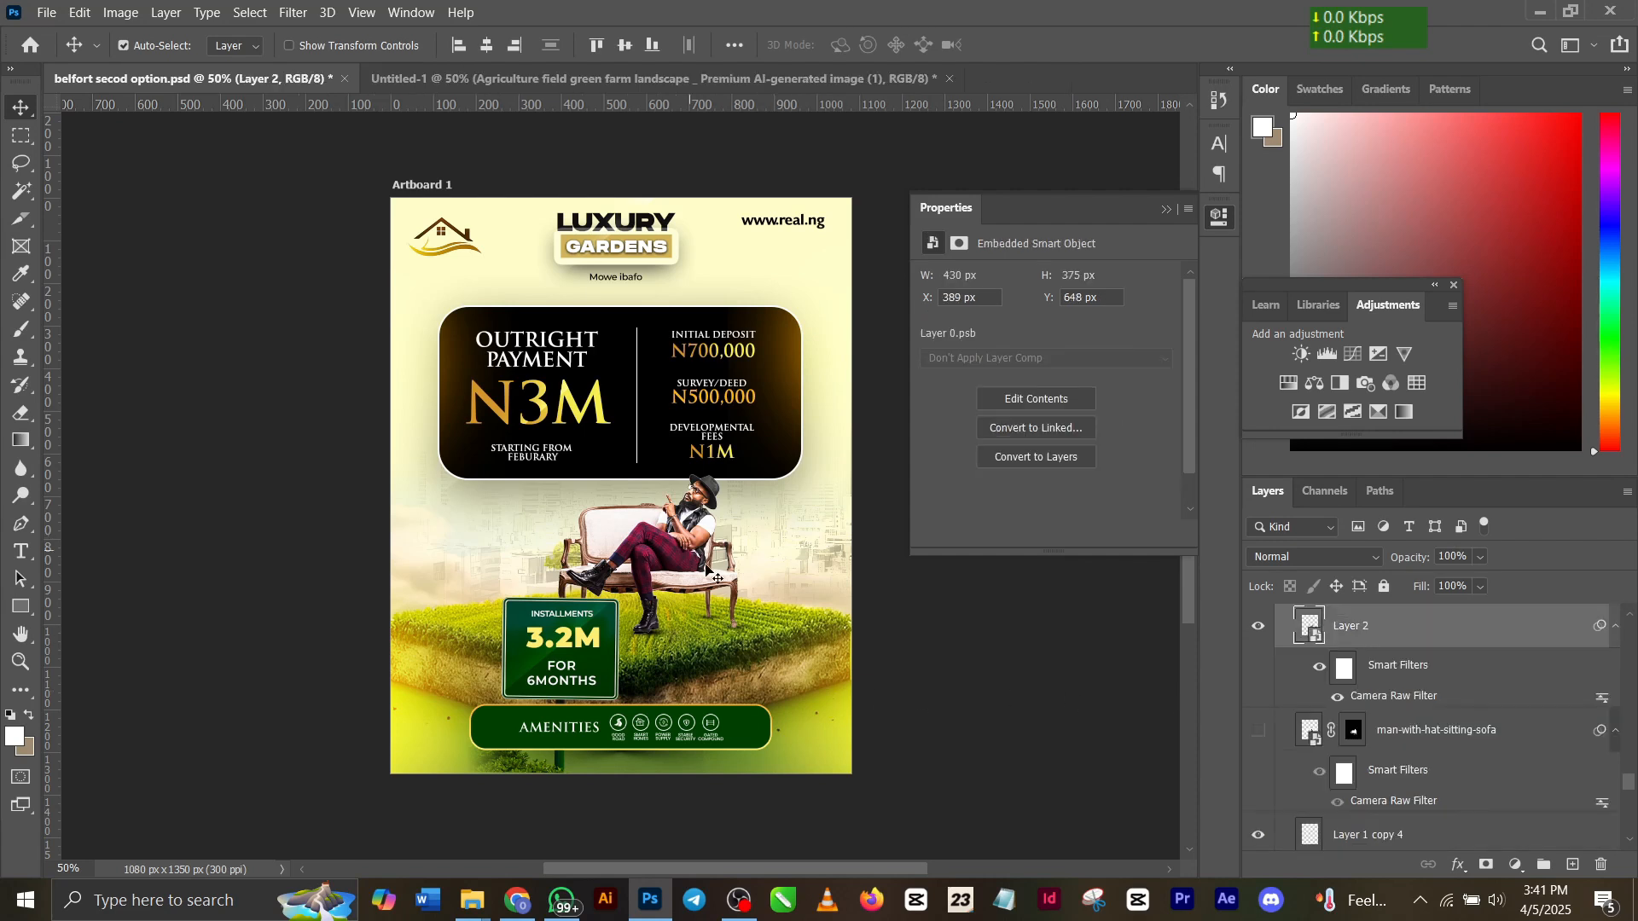
pyautogui.click(1260, 628)
pyautogui.click(1259, 627)
pyautogui.click(725, 84)
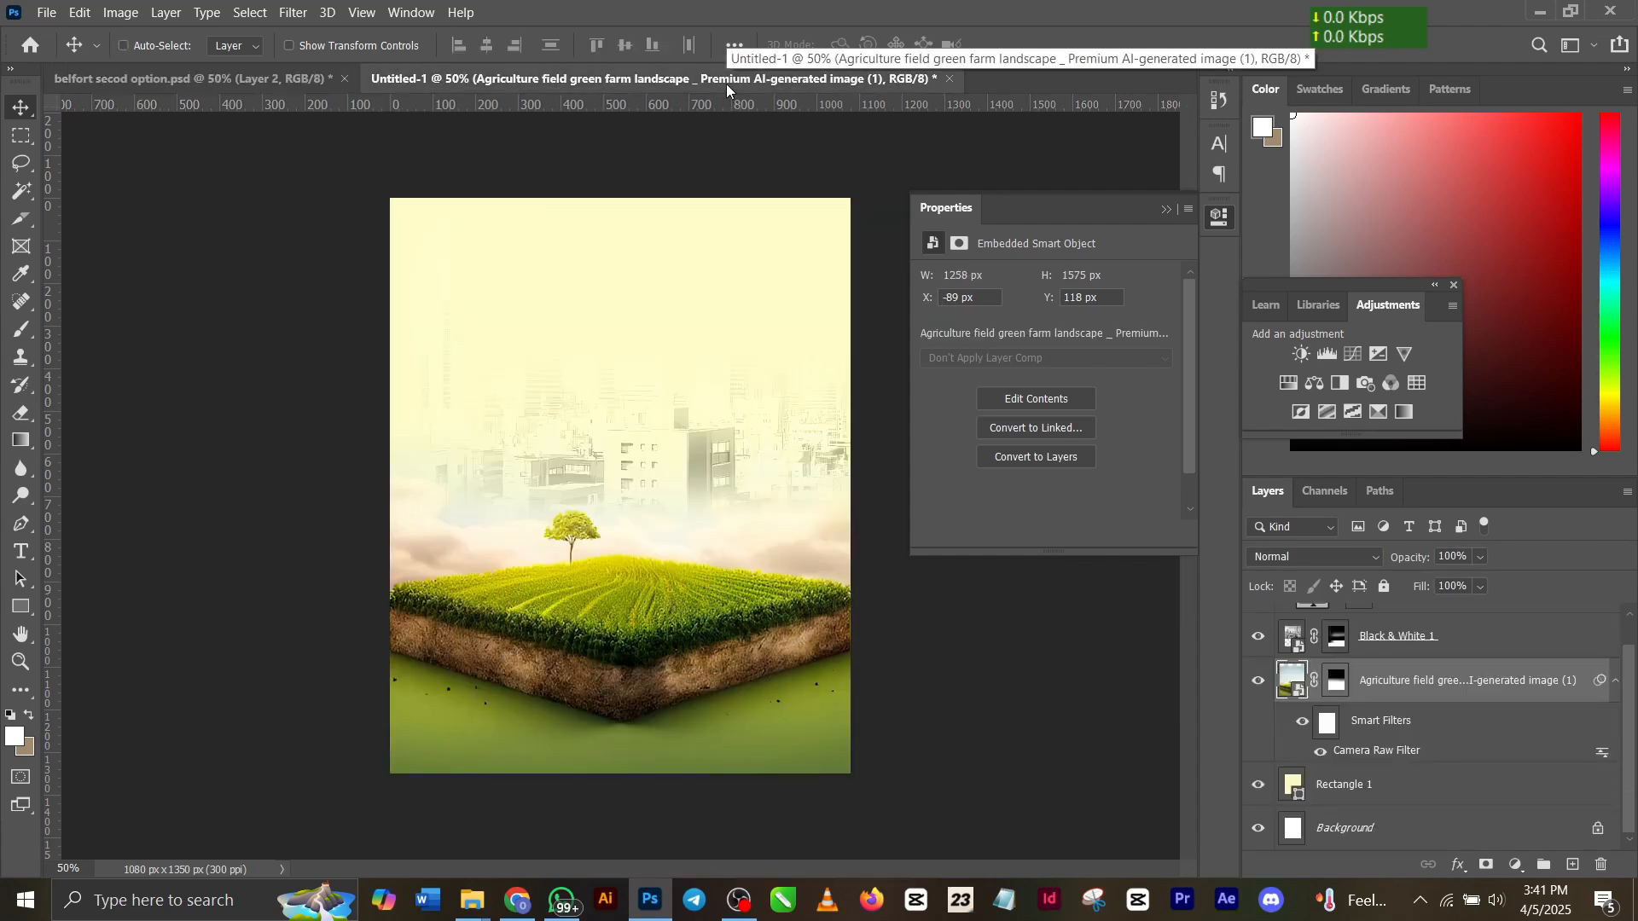
pyautogui.moveTo(725, 83); pyautogui.dragTo(647, 153)
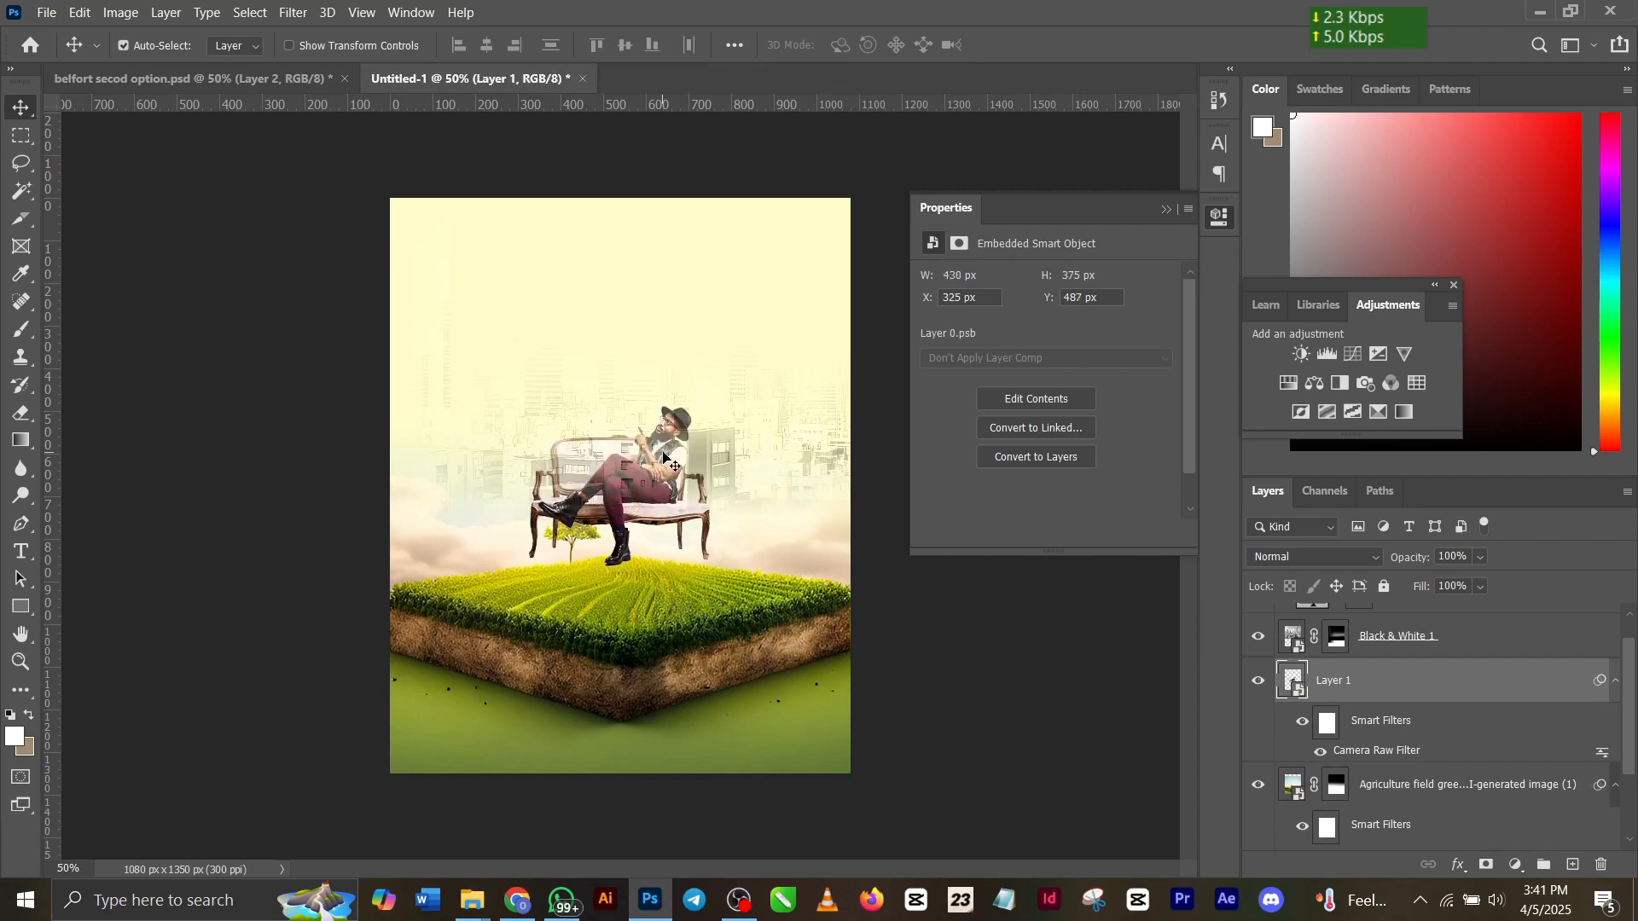
pyautogui.moveTo(1491, 691); pyautogui.dragTo(1485, 617)
pyautogui.moveTo(662, 484); pyautogui.dragTo(686, 525)
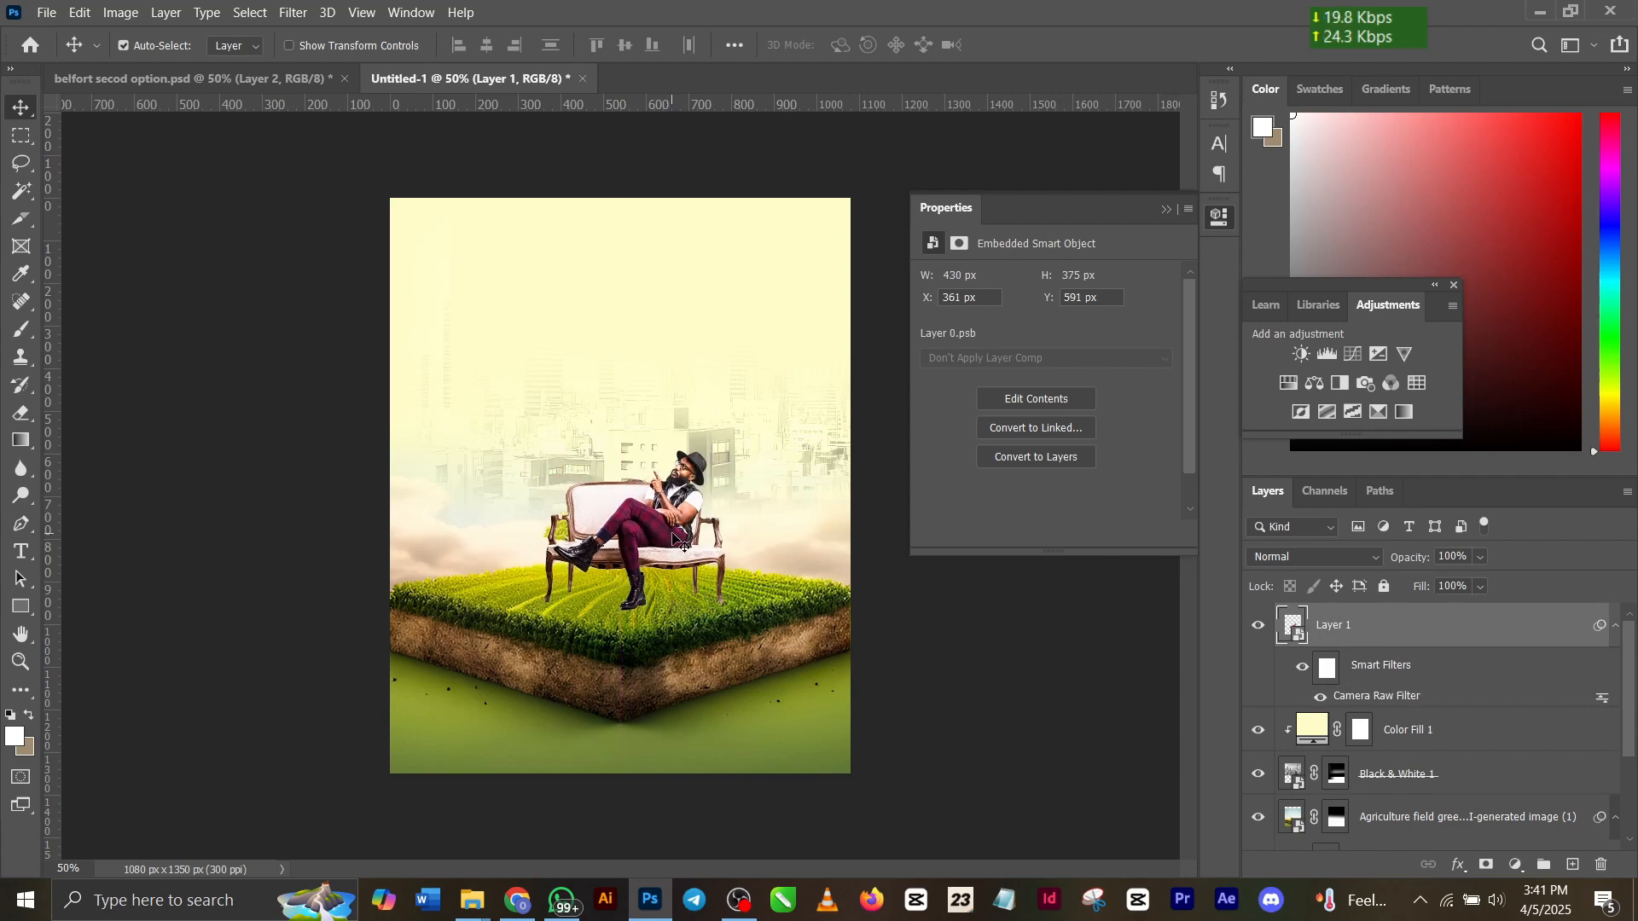
# Add a new layer above Color Fill 1 and paint a soft 70 px black dab below the sofa's front right leg.
pyautogui.click(1560, 748)
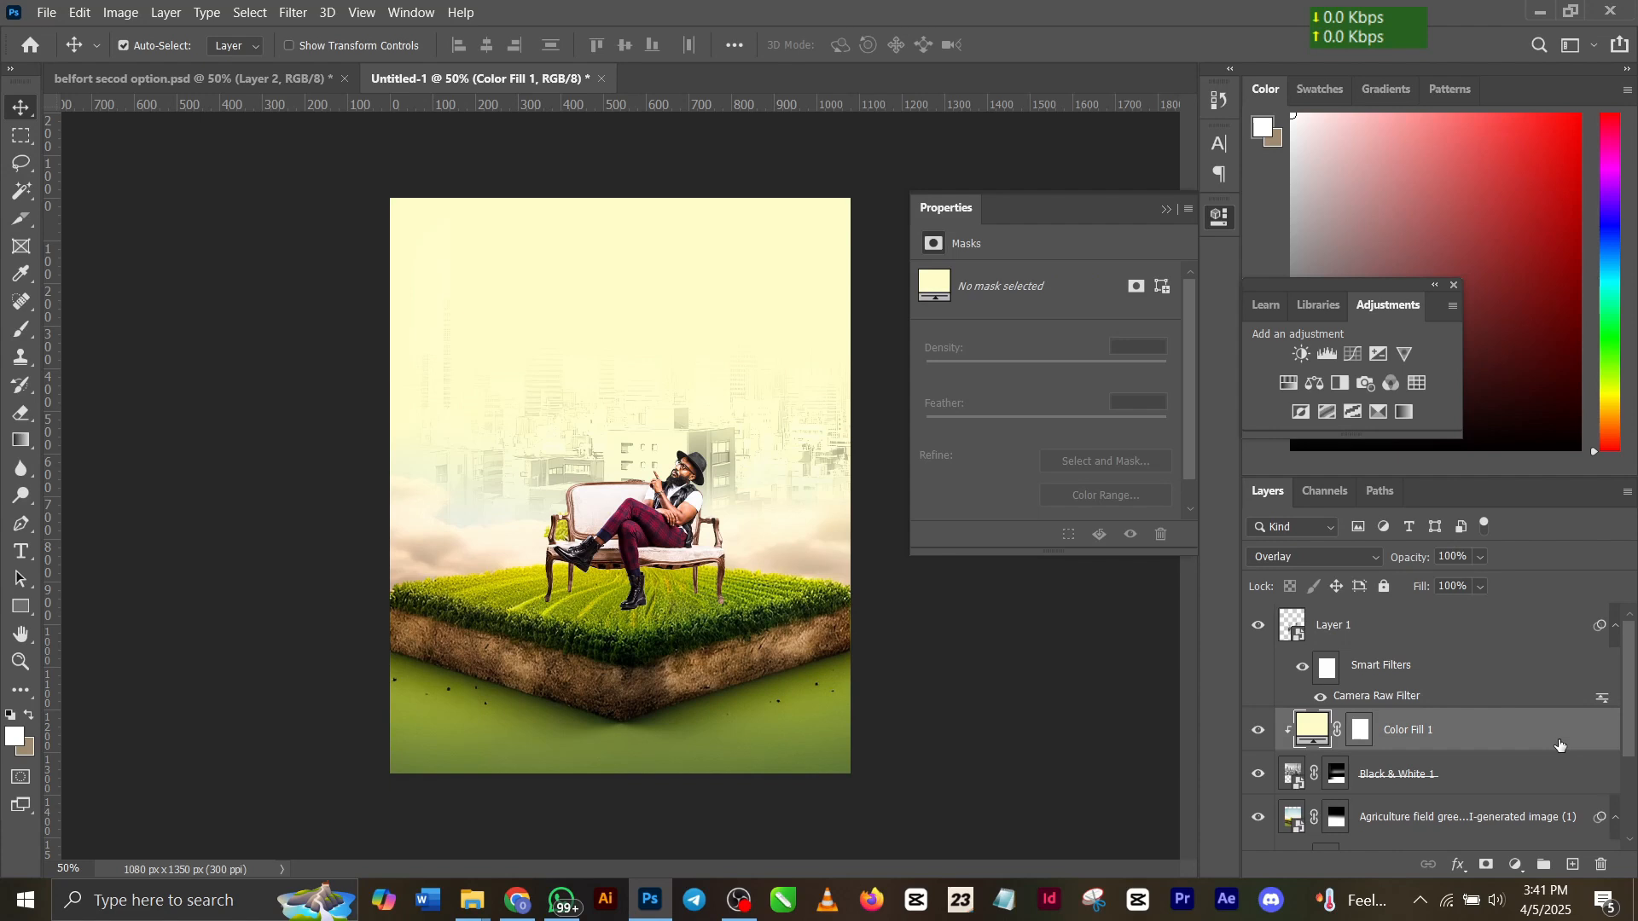
pyautogui.click(1574, 865)
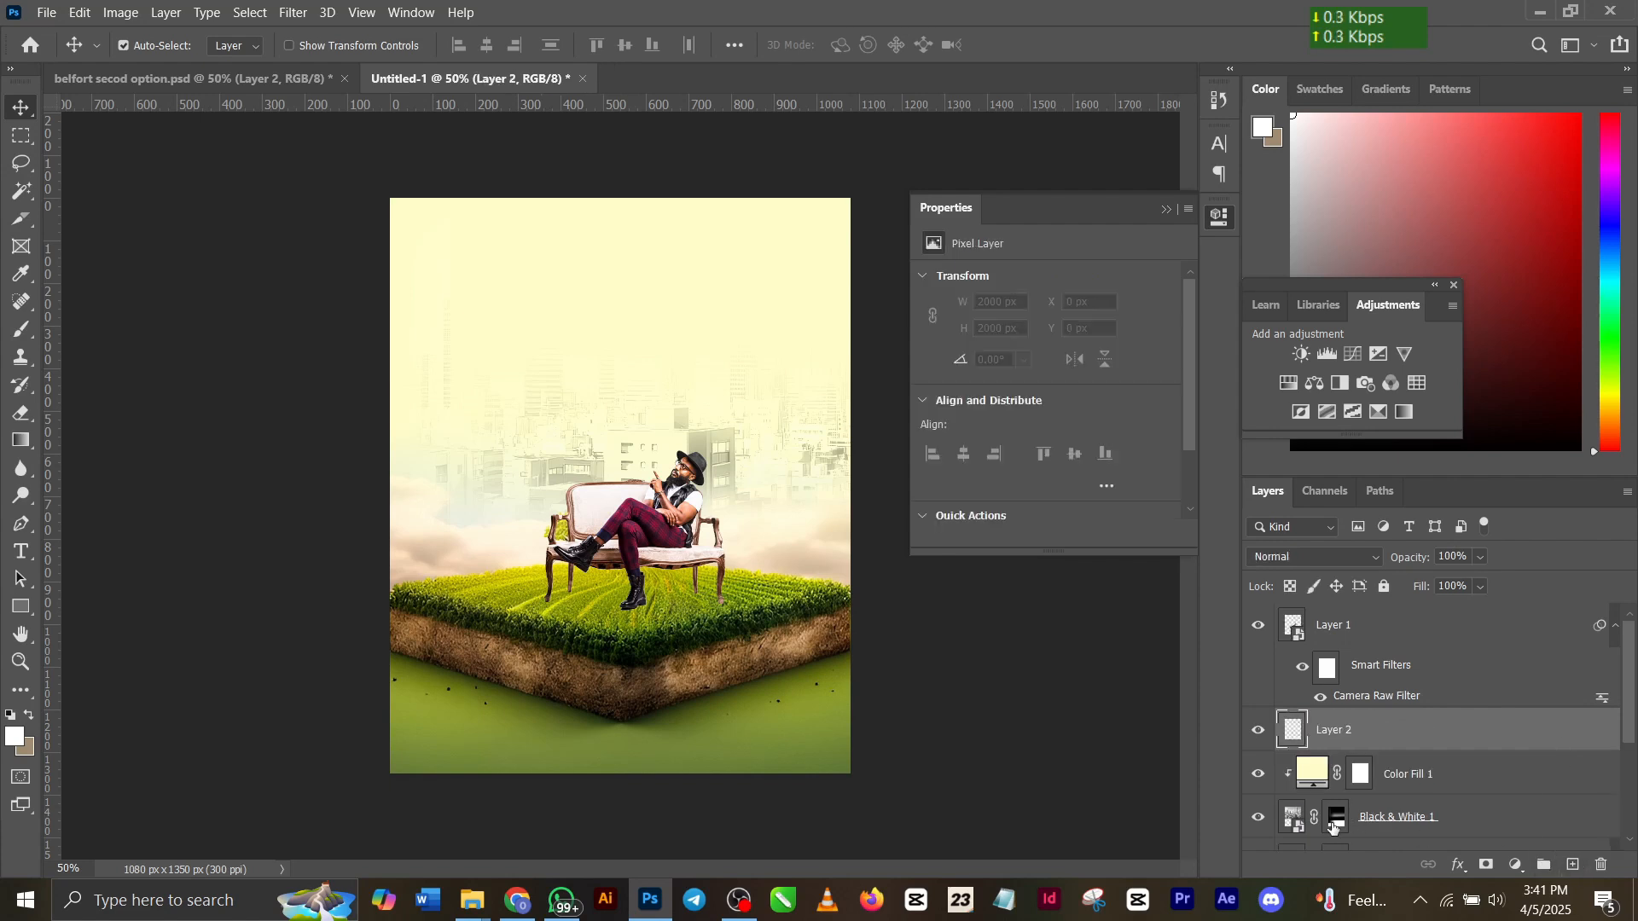
pyautogui.press('b')
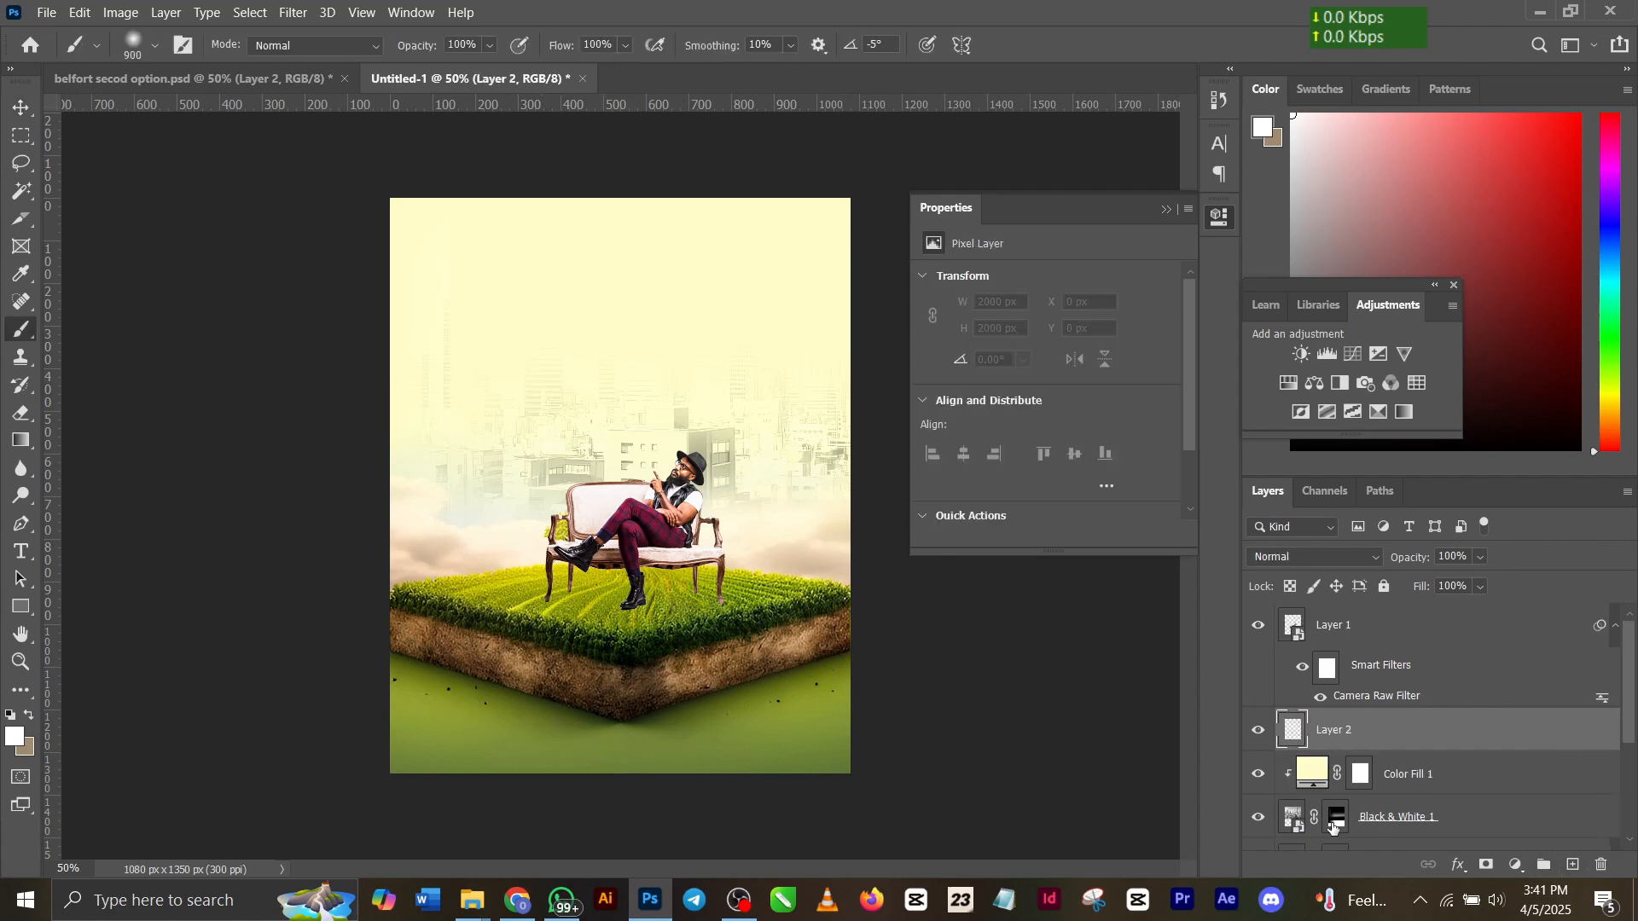
pyautogui.click(9, 716)
pyautogui.press('[')
pyautogui.press('[')
pyautogui.press('[')
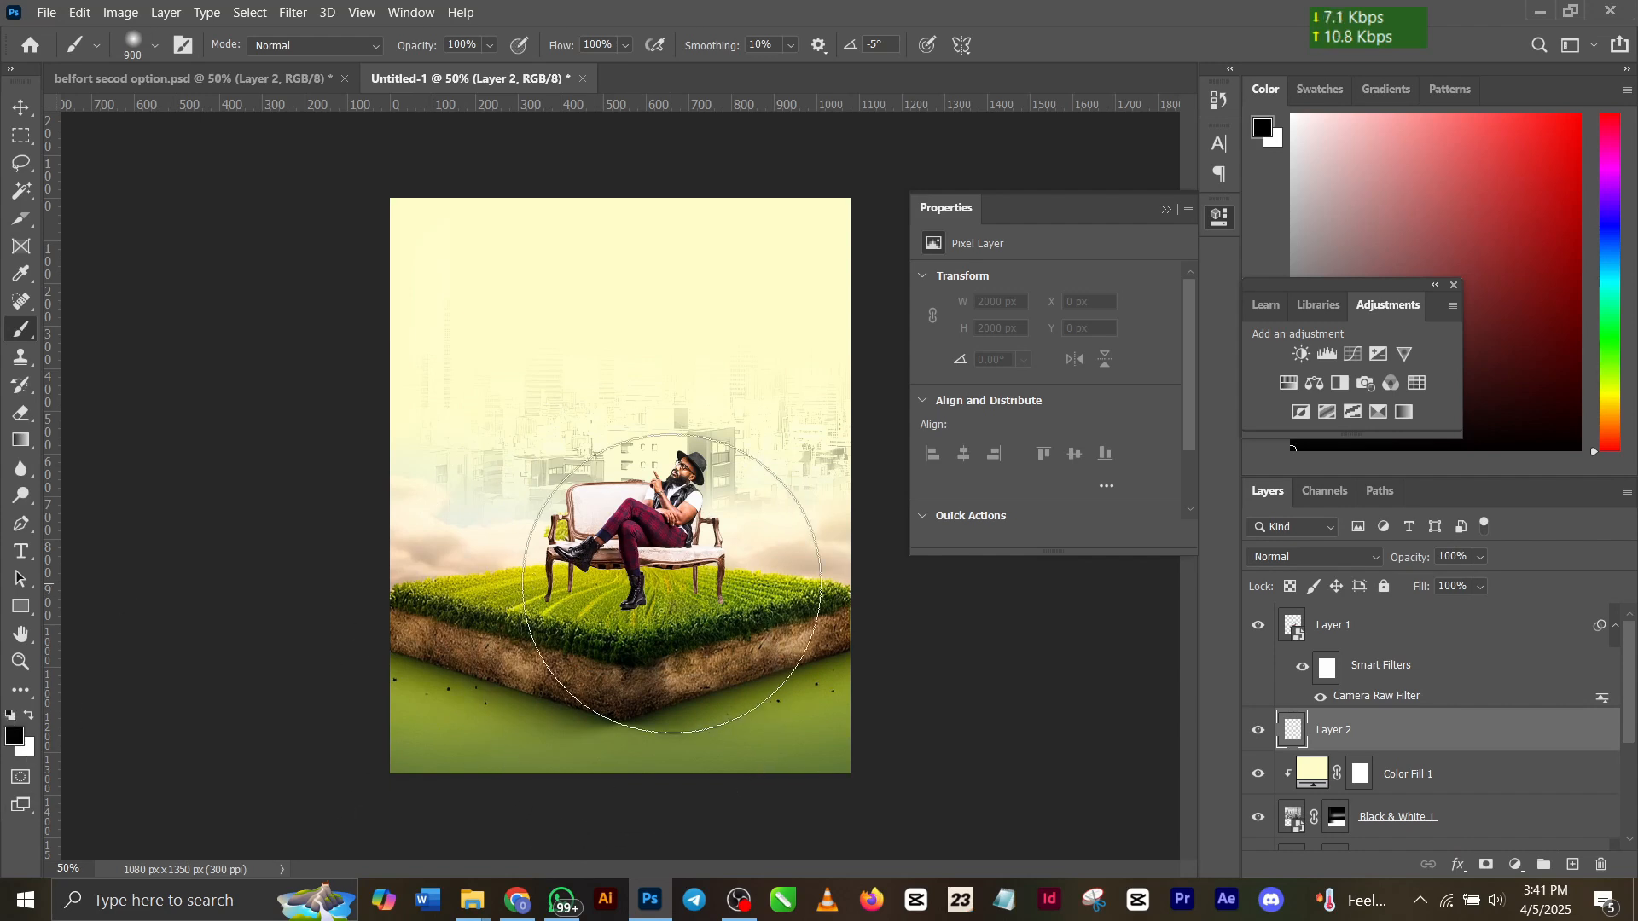
pyautogui.press('[')
pyautogui.press('[')
pyautogui.press('[')
pyautogui.press('[')
pyautogui.press('[')
pyautogui.press('[')
pyautogui.press('[')
pyautogui.press('[')
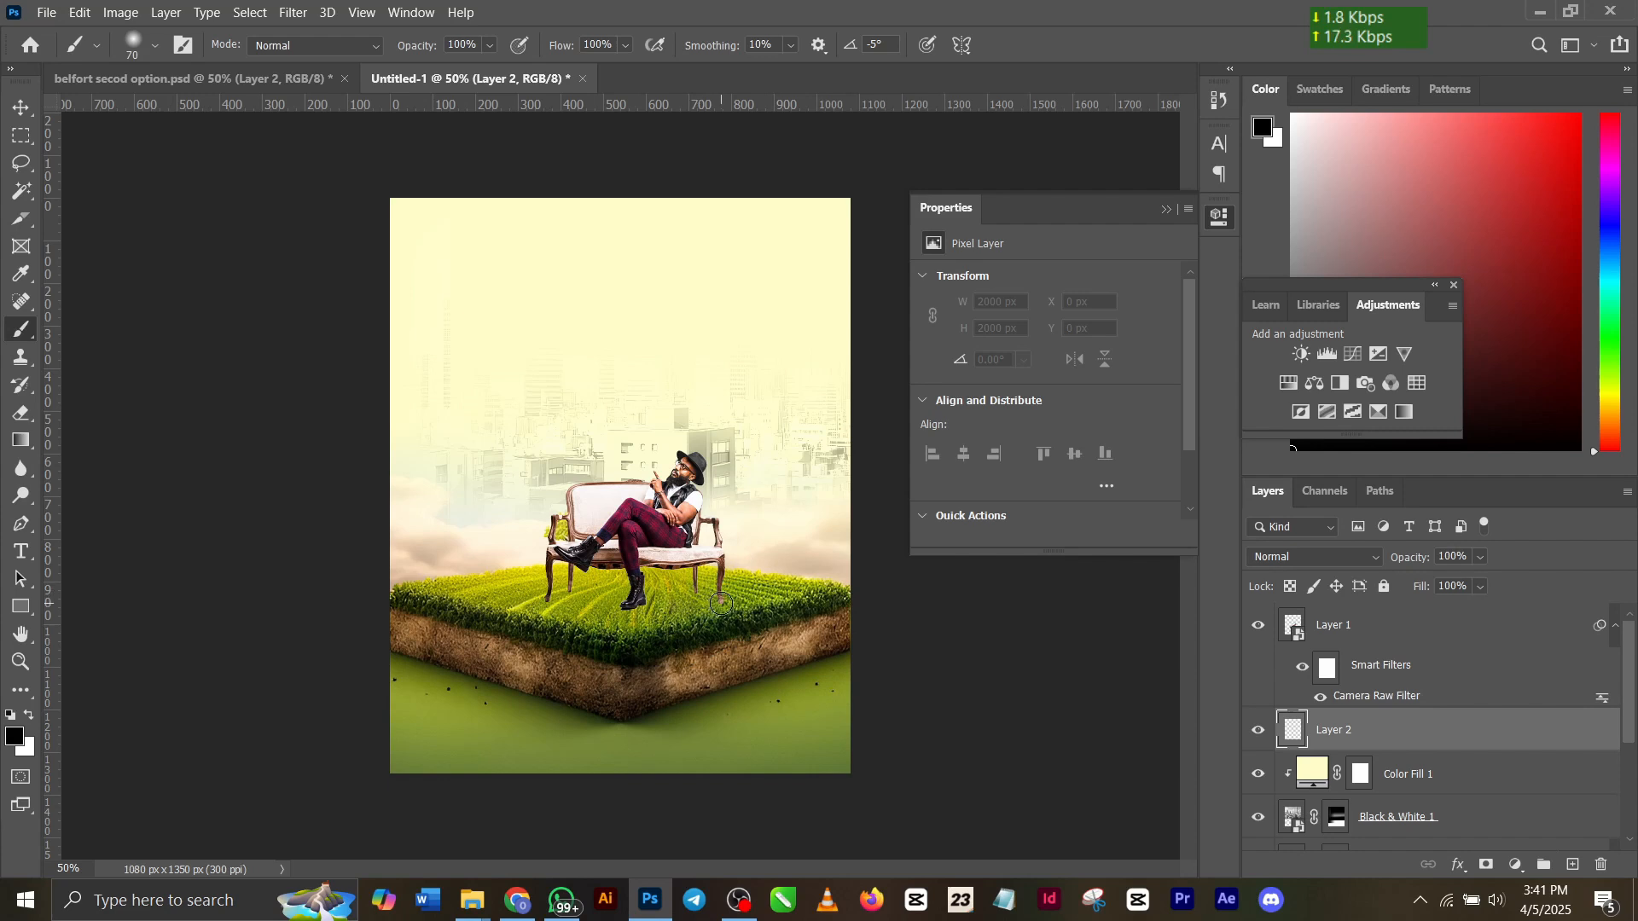
pyautogui.click(721, 604)
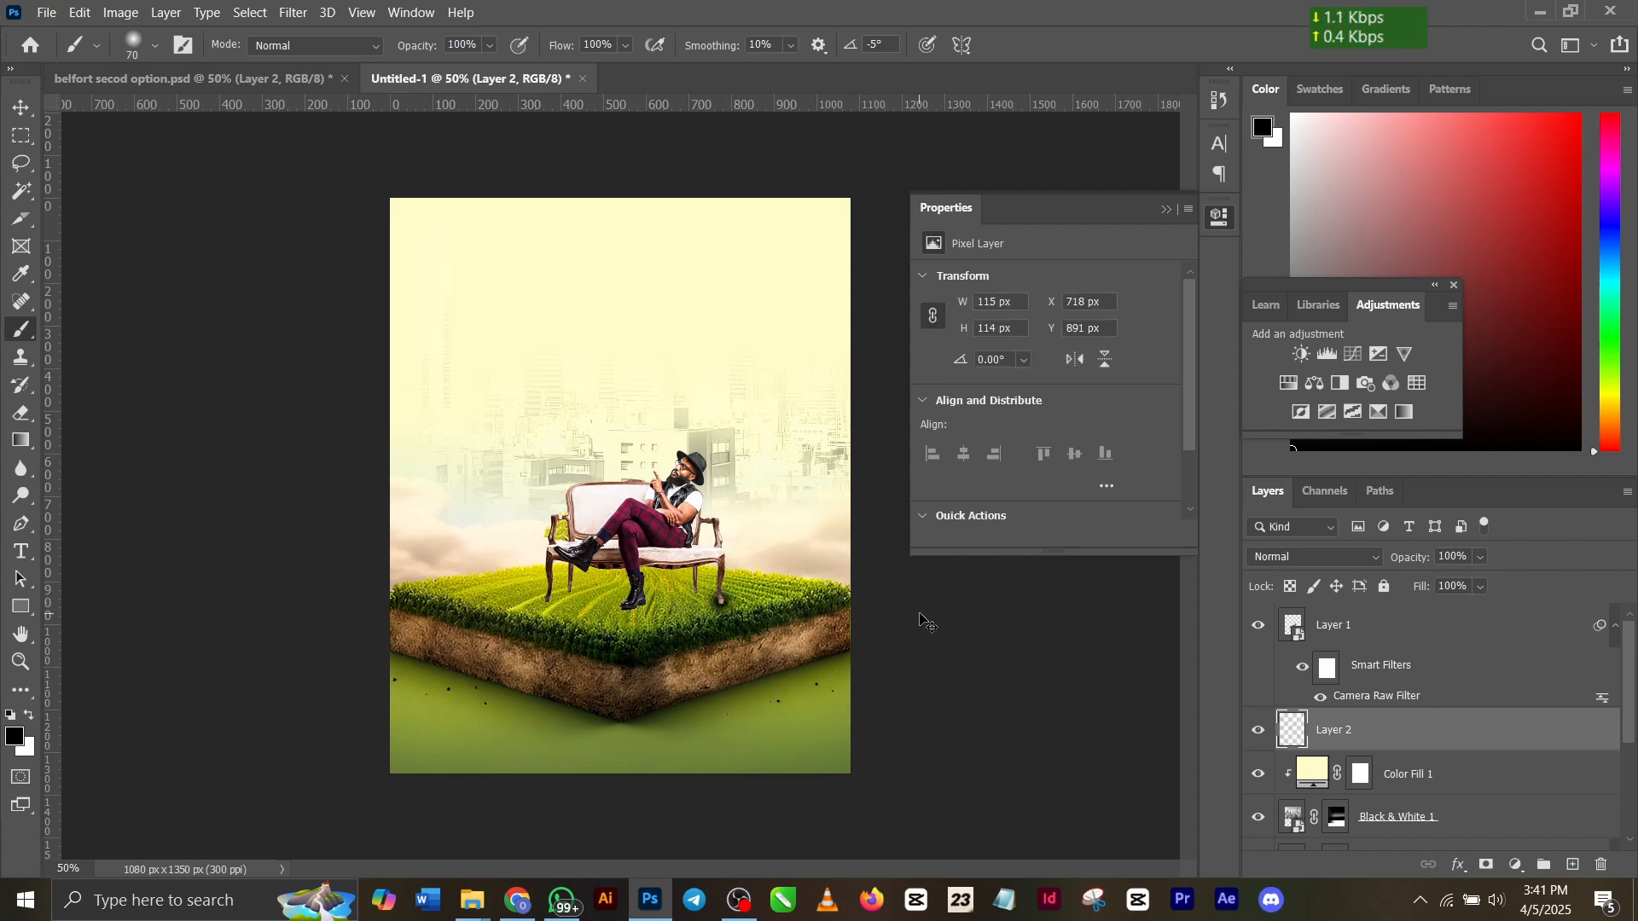
# Flatten the black dab to about 100 x 35 px and place it under the front right leg at about X 719 px, Y 931 px.
pyautogui.hotkey('ctrl', 't')
pyautogui.moveTo(715, 580)
pyautogui.mouseDown()
pyautogui.moveTo(725, 616)
pyautogui.moveTo(725, 601)
pyautogui.mouseUp()
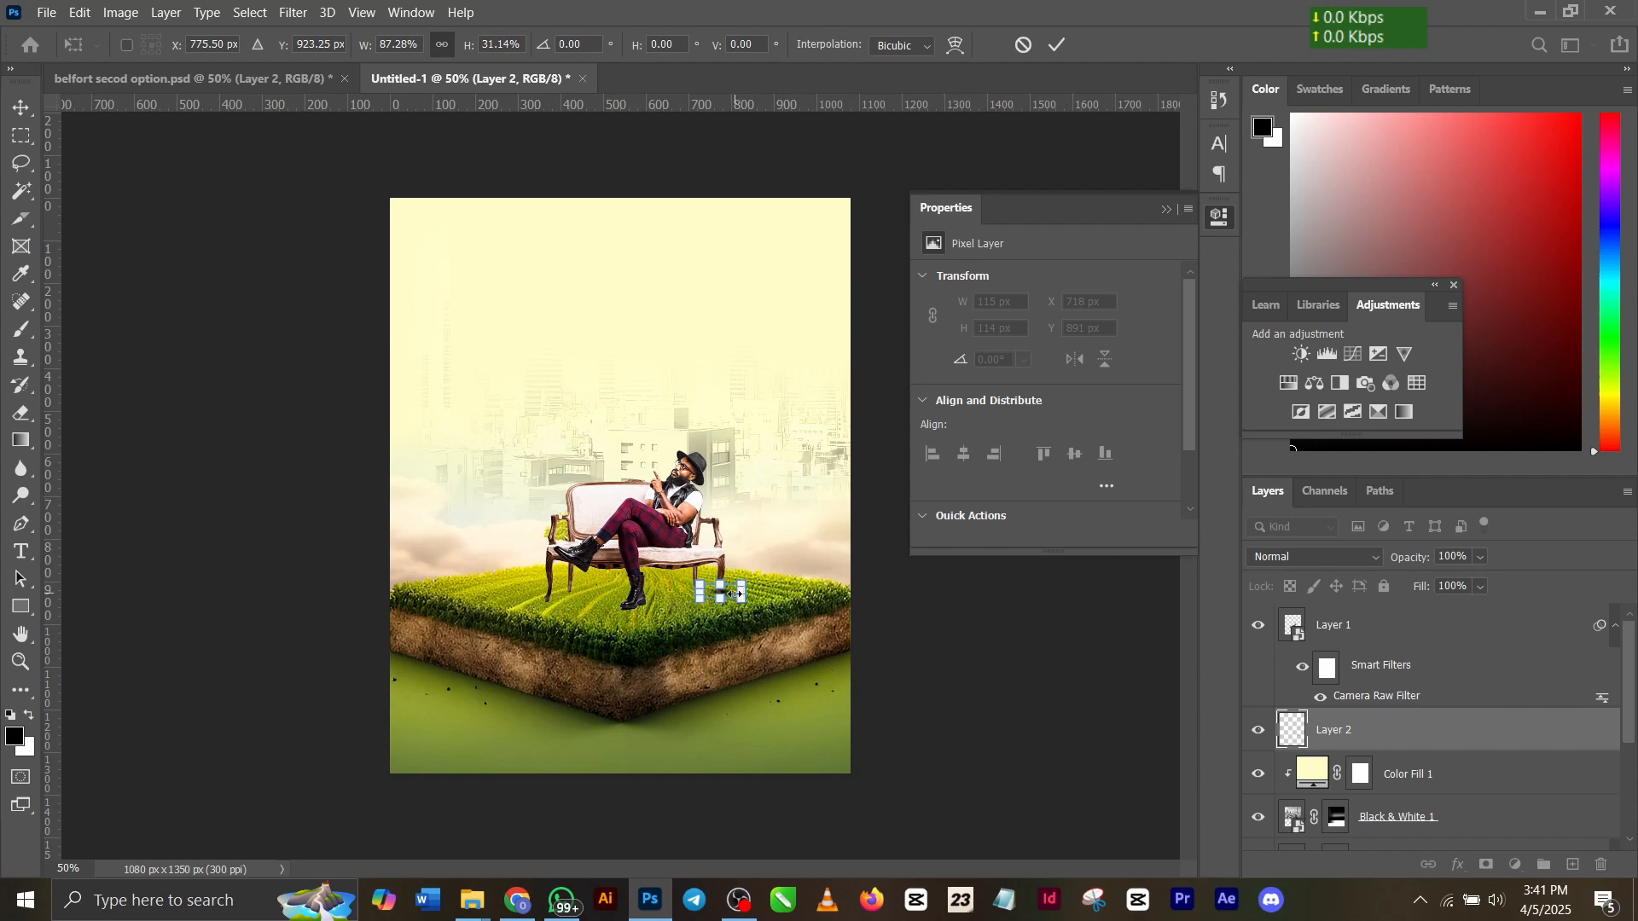
pyautogui.click(21, 107)
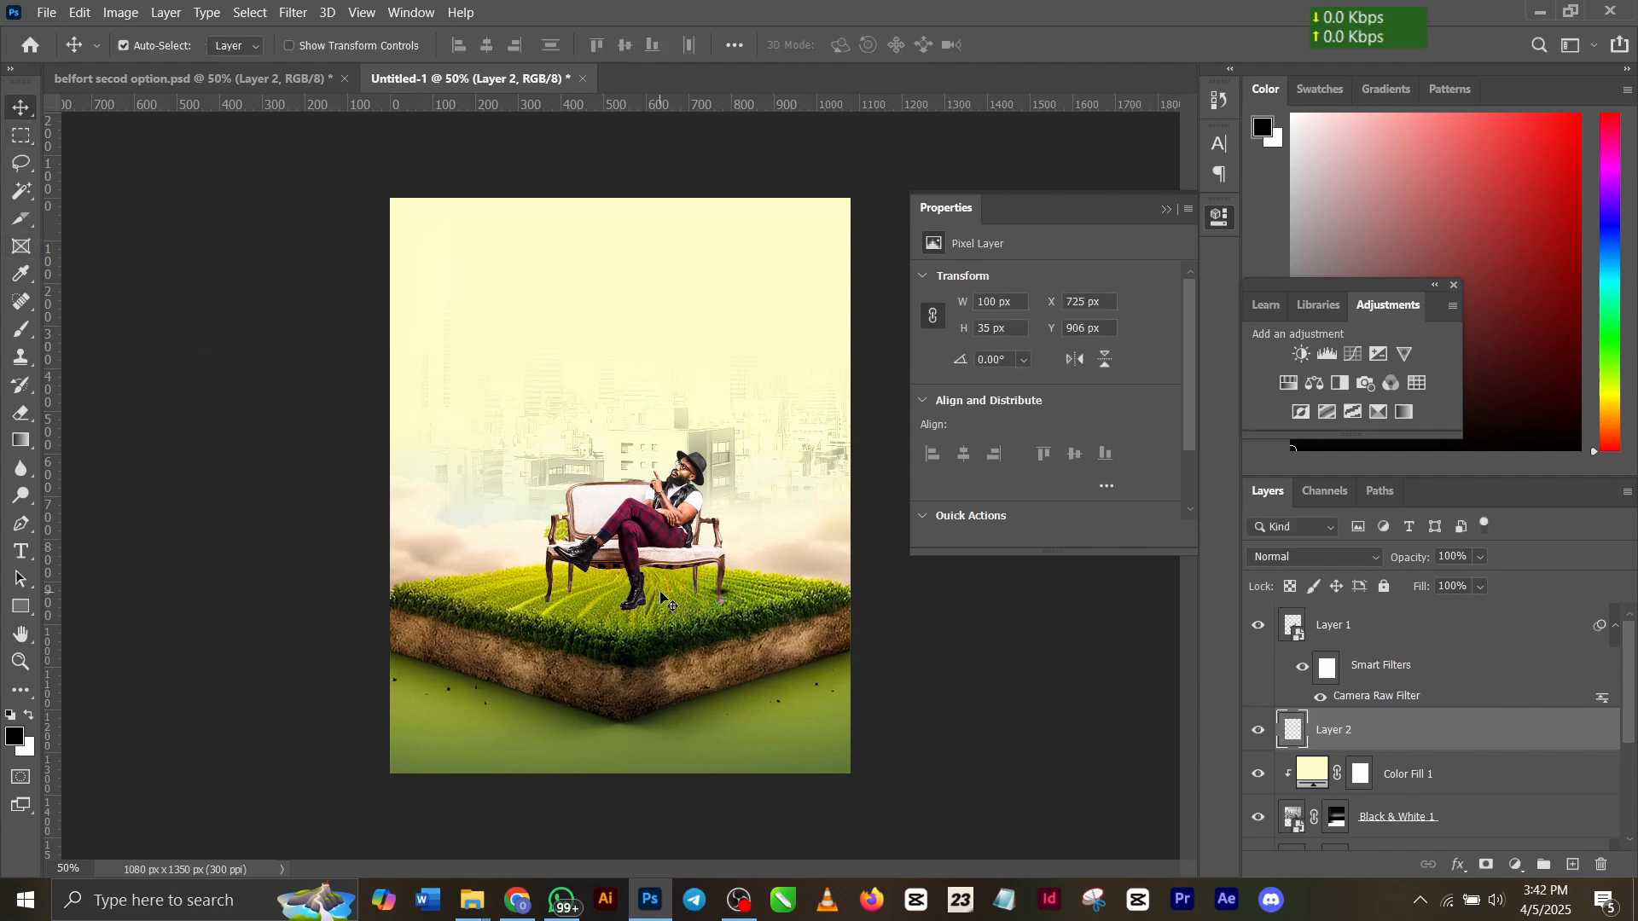
pyautogui.moveTo(727, 595); pyautogui.dragTo(725, 606)
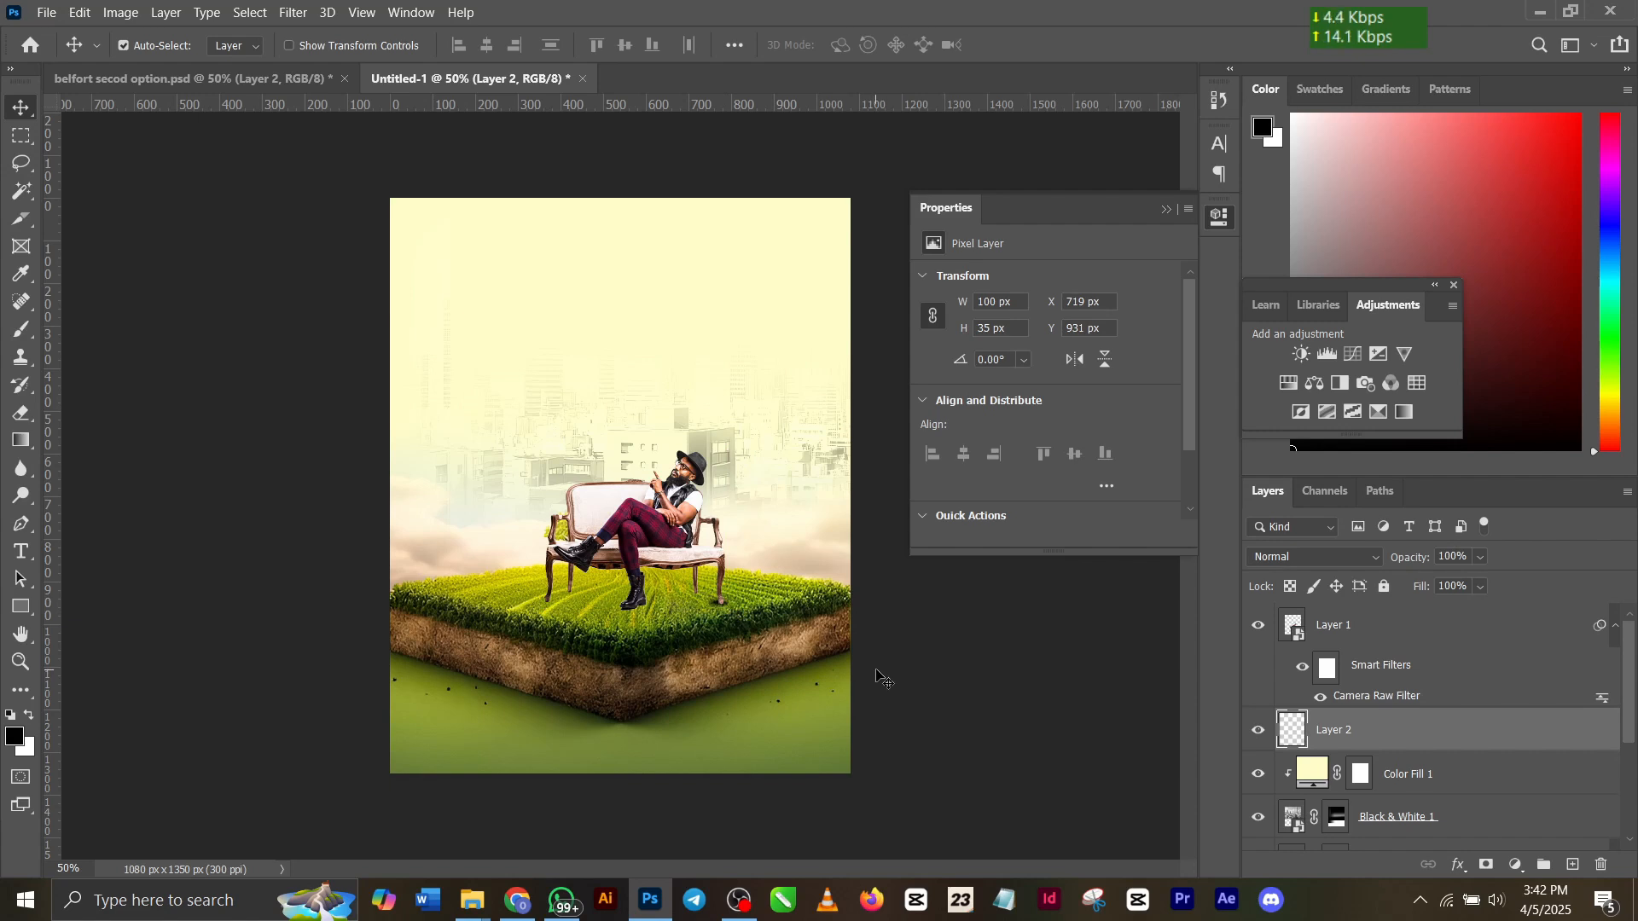
# Duplicate the leg shadow and shift the copy under the sofa's rear right leg at about X 669 px, Y 911 px.
pyautogui.keyDown('alt'); pyautogui.moveTo(877, 677); pyautogui.dragTo(878, 678); pyautogui.keyUp('alt')
pyautogui.hotkey('shift', 'Left')
pyautogui.hotkey('shift', 'Left')
pyautogui.hotkey('shift', 'Left')
pyautogui.hotkey('shift', 'Left')
pyautogui.press('Left')
pyautogui.press('Left')
pyautogui.press('Left')
pyautogui.press('Left')
pyautogui.press('Left')
pyautogui.press('Left')
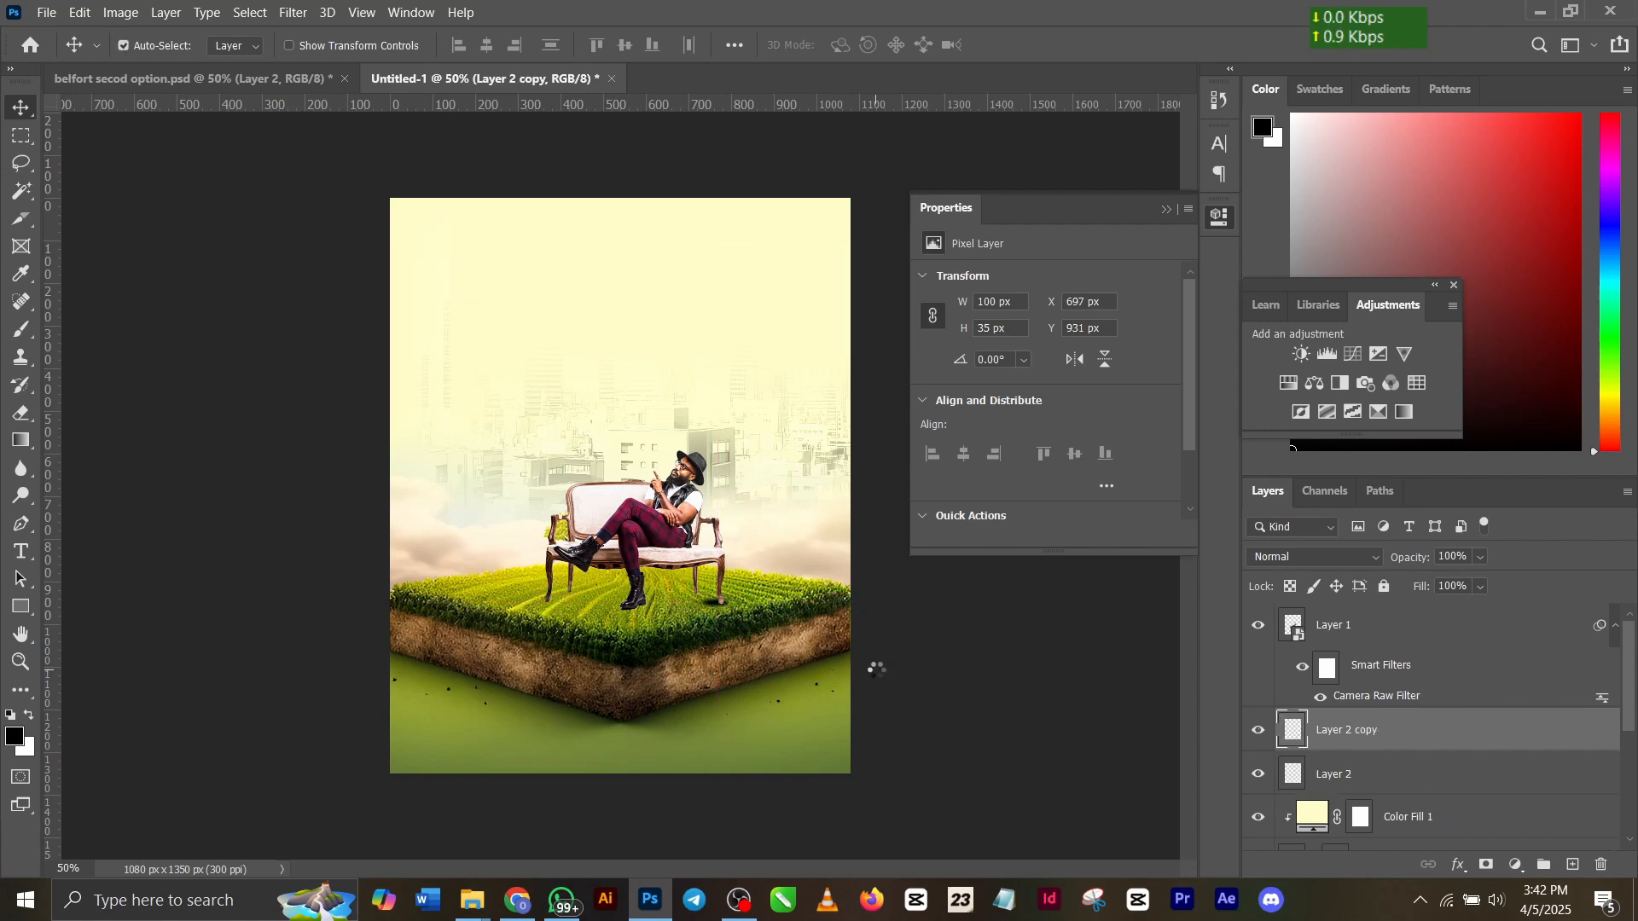
pyautogui.hotkey('shift', 'Up')
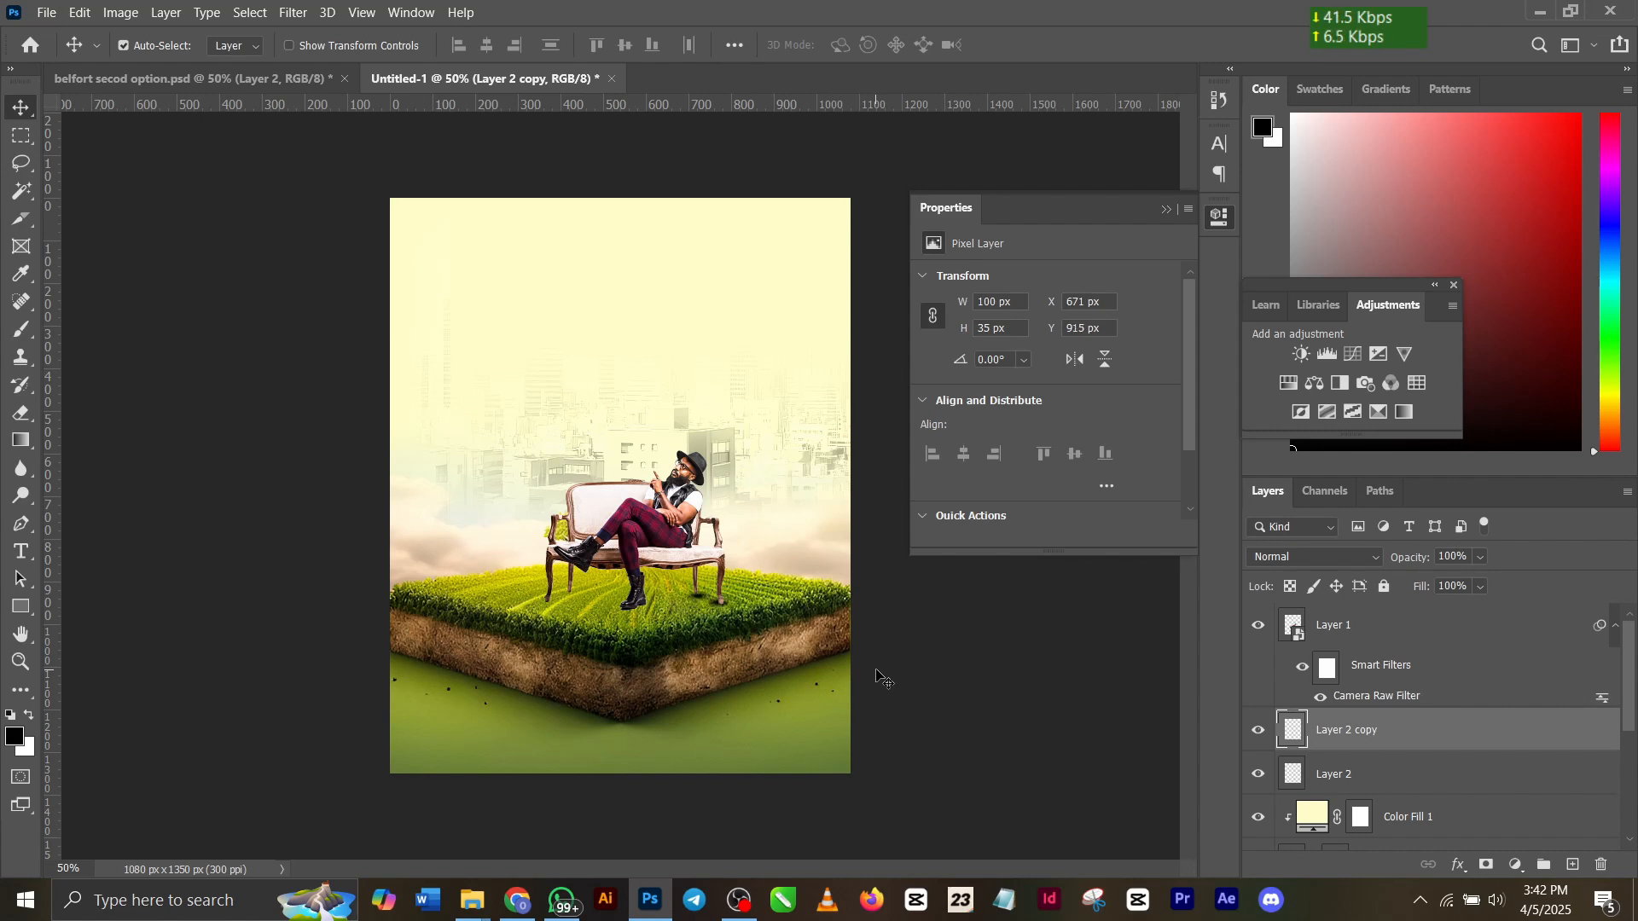
pyautogui.press('Left')
pyautogui.press('Left')
pyautogui.press('Down')
pyautogui.press('Down')
# Set both right leg shadow layers to 73% opacity and group them.
pyautogui.keyDown('ctrl'); pyautogui.click(1394, 769); pyautogui.keyUp('ctrl')
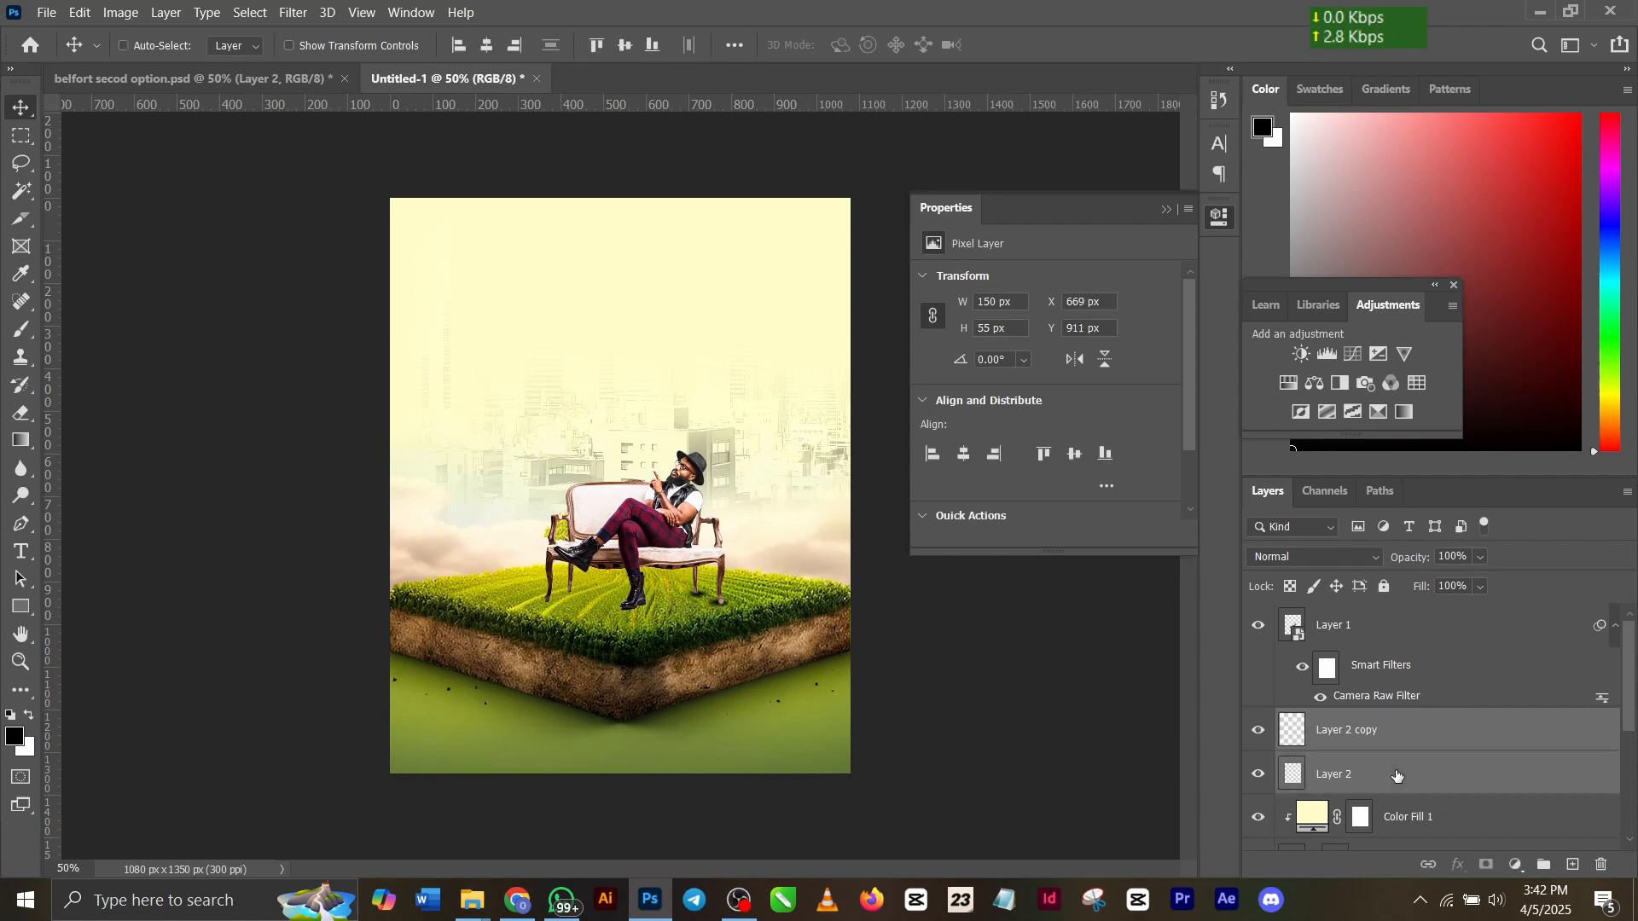
pyautogui.moveTo(1422, 563); pyautogui.dragTo(1402, 560)
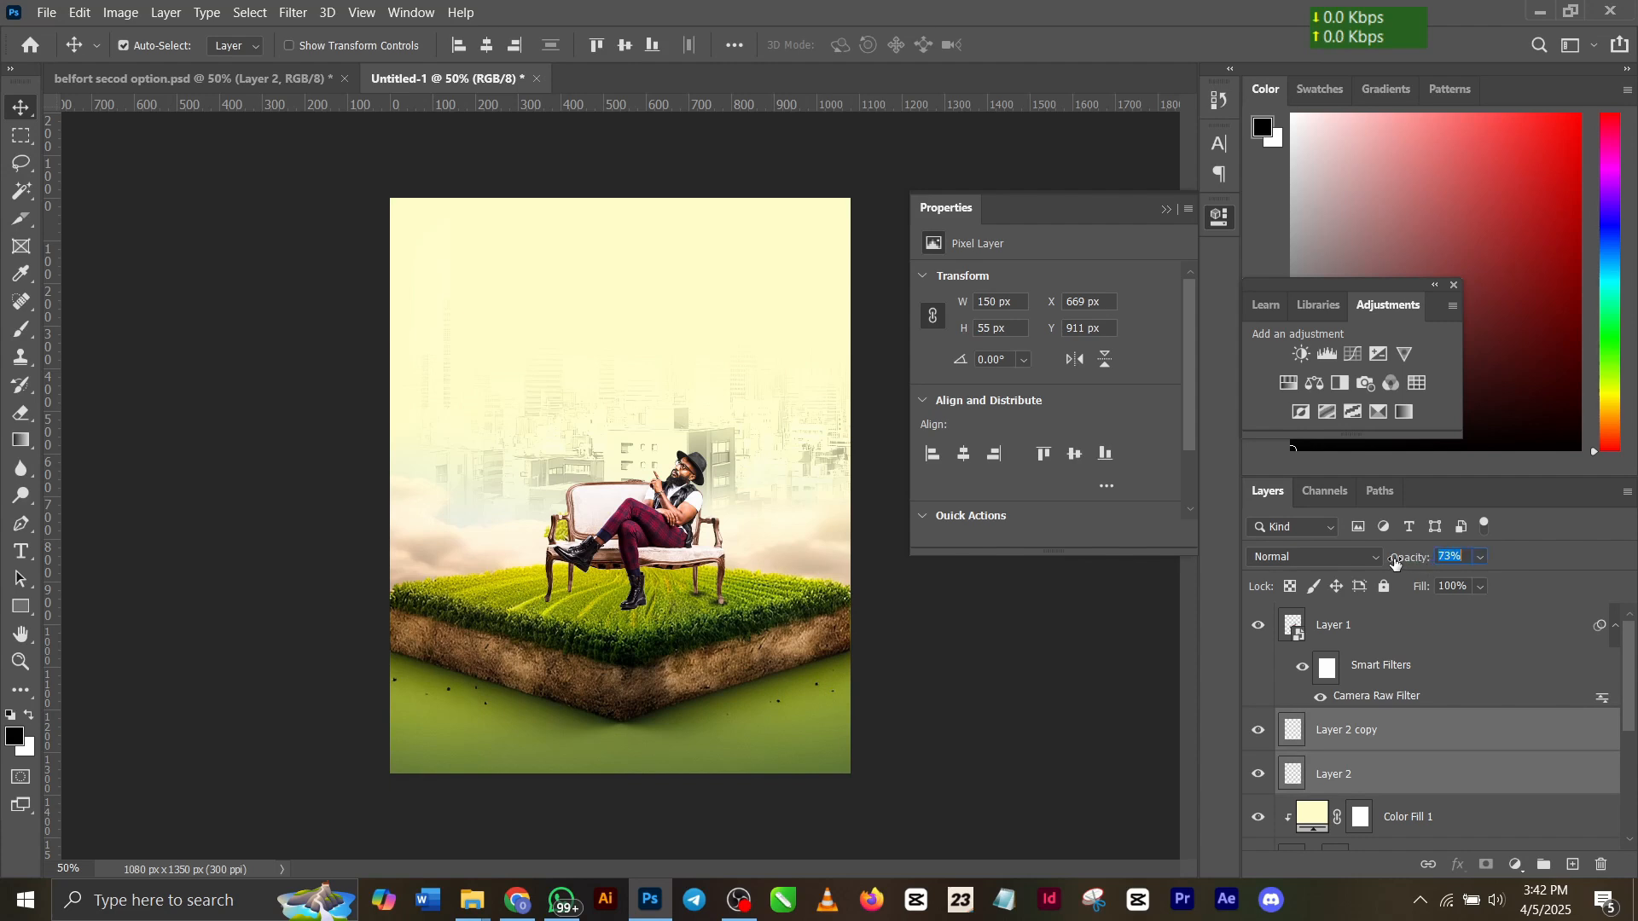
pyautogui.hotkey('ctrl', 'g')
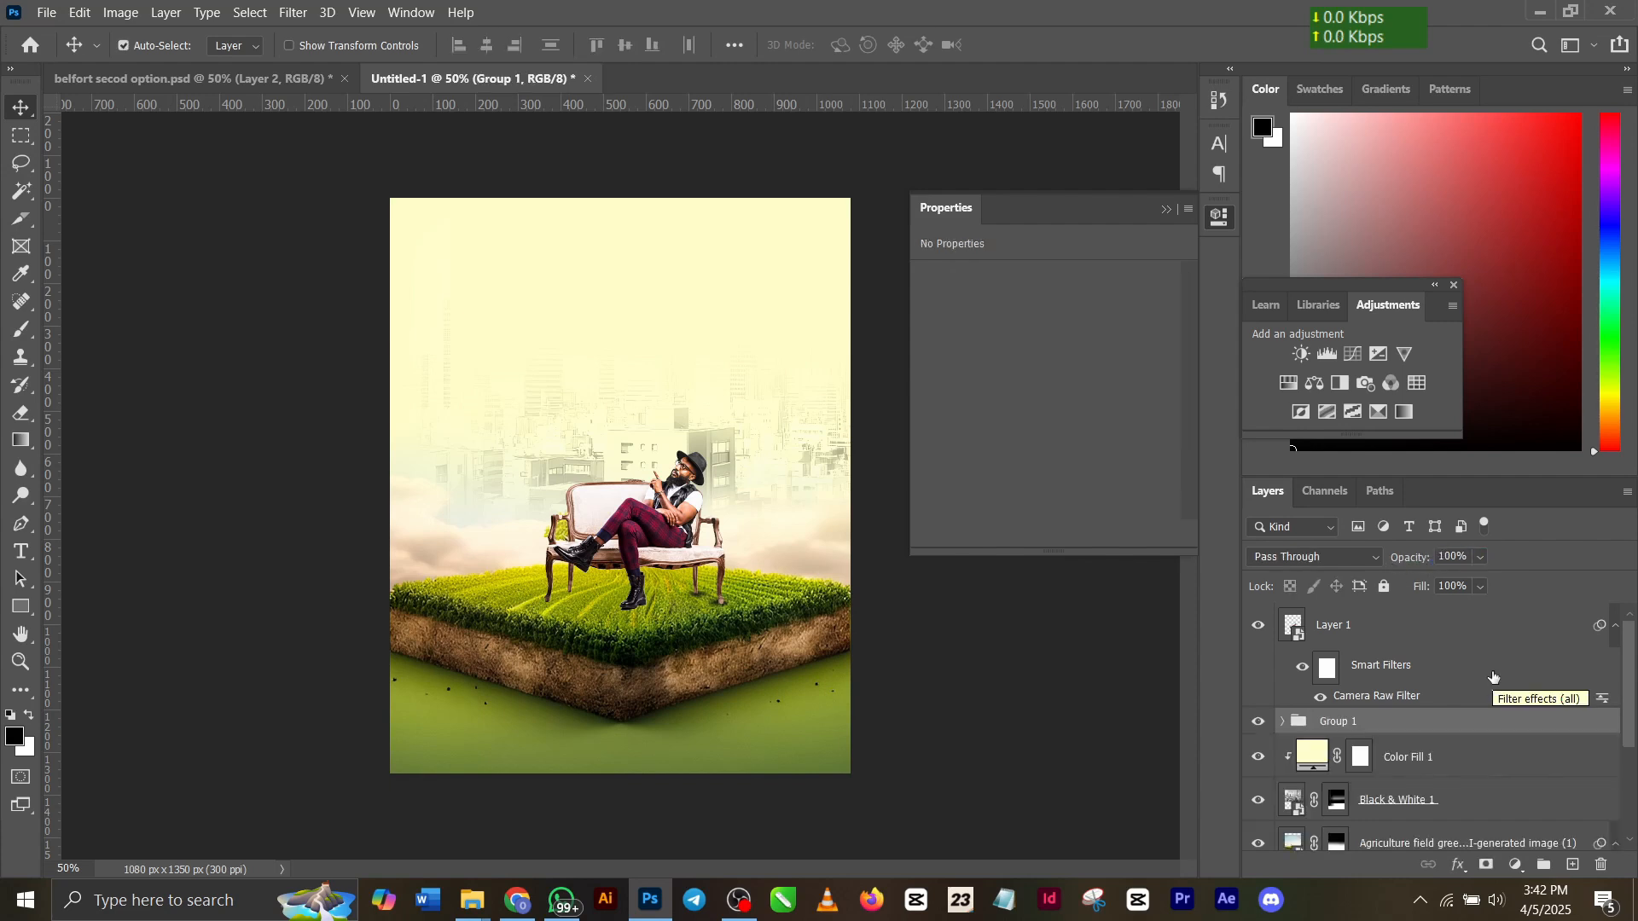
# Duplicate the leg shadow group and move the copy horizontally beneath the sofa's left legs.
pyautogui.hotkey('ctrl', 'j')
pyautogui.hotkey('ctrl', 't')
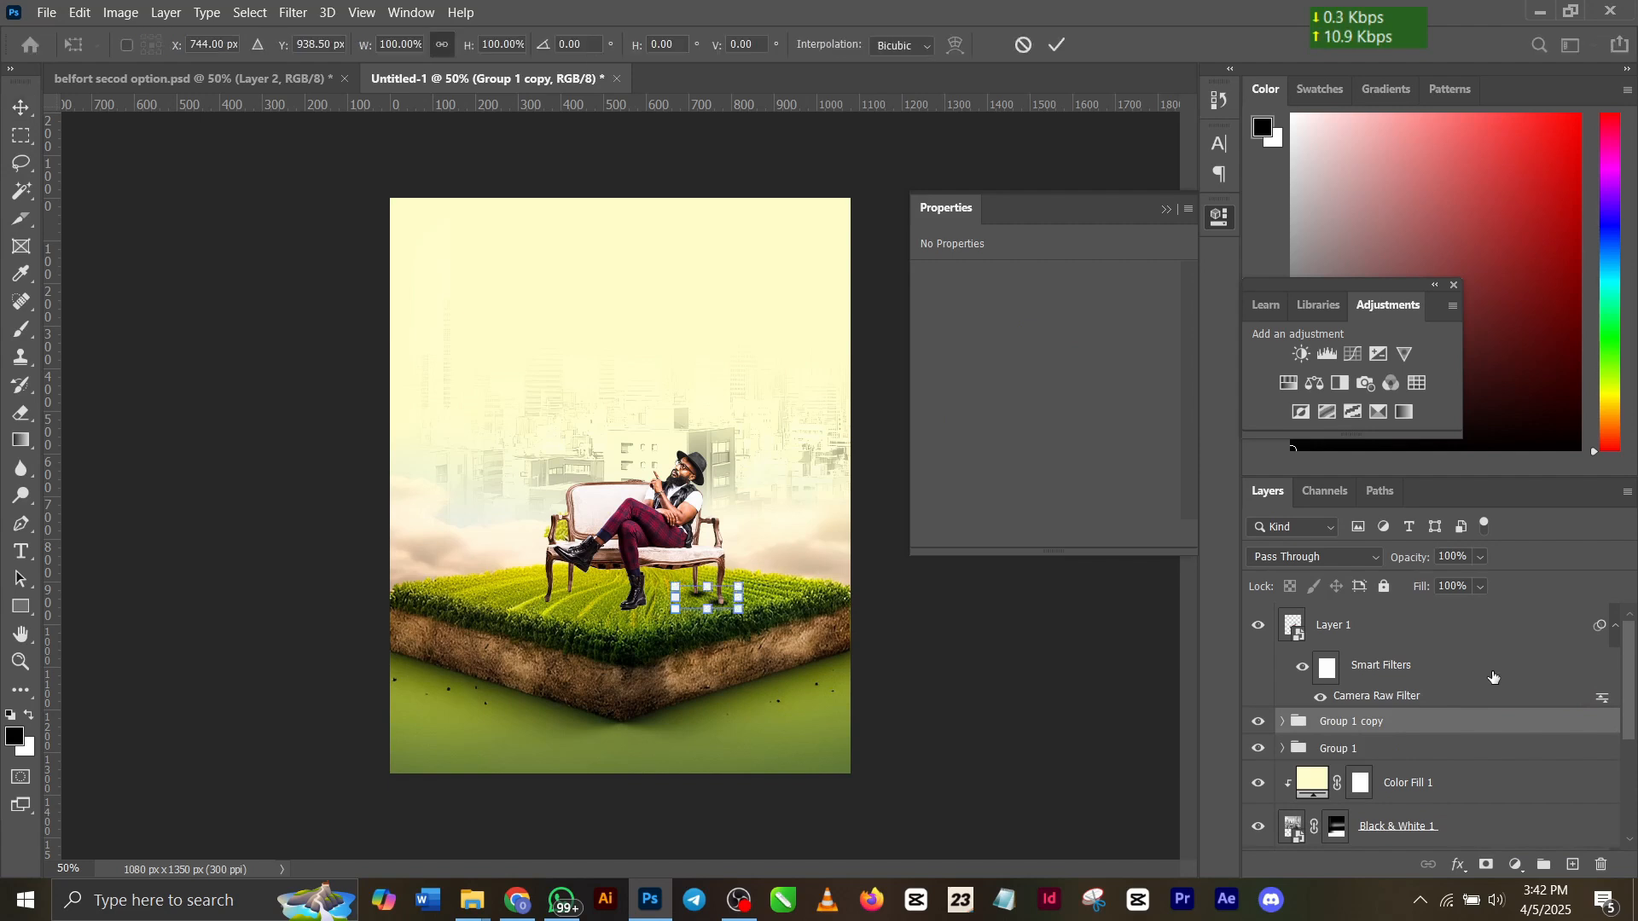
pyautogui.hotkey('shift', 'Left')
pyautogui.hotkey('shift', 'Left')
pyautogui.hotkey('shift', 'Left')
pyautogui.hotkey('shift', 'Left')
pyautogui.hotkey('shift', 'Left')
pyautogui.hotkey('shift', 'Left')
pyautogui.hotkey('shift', 'Left')
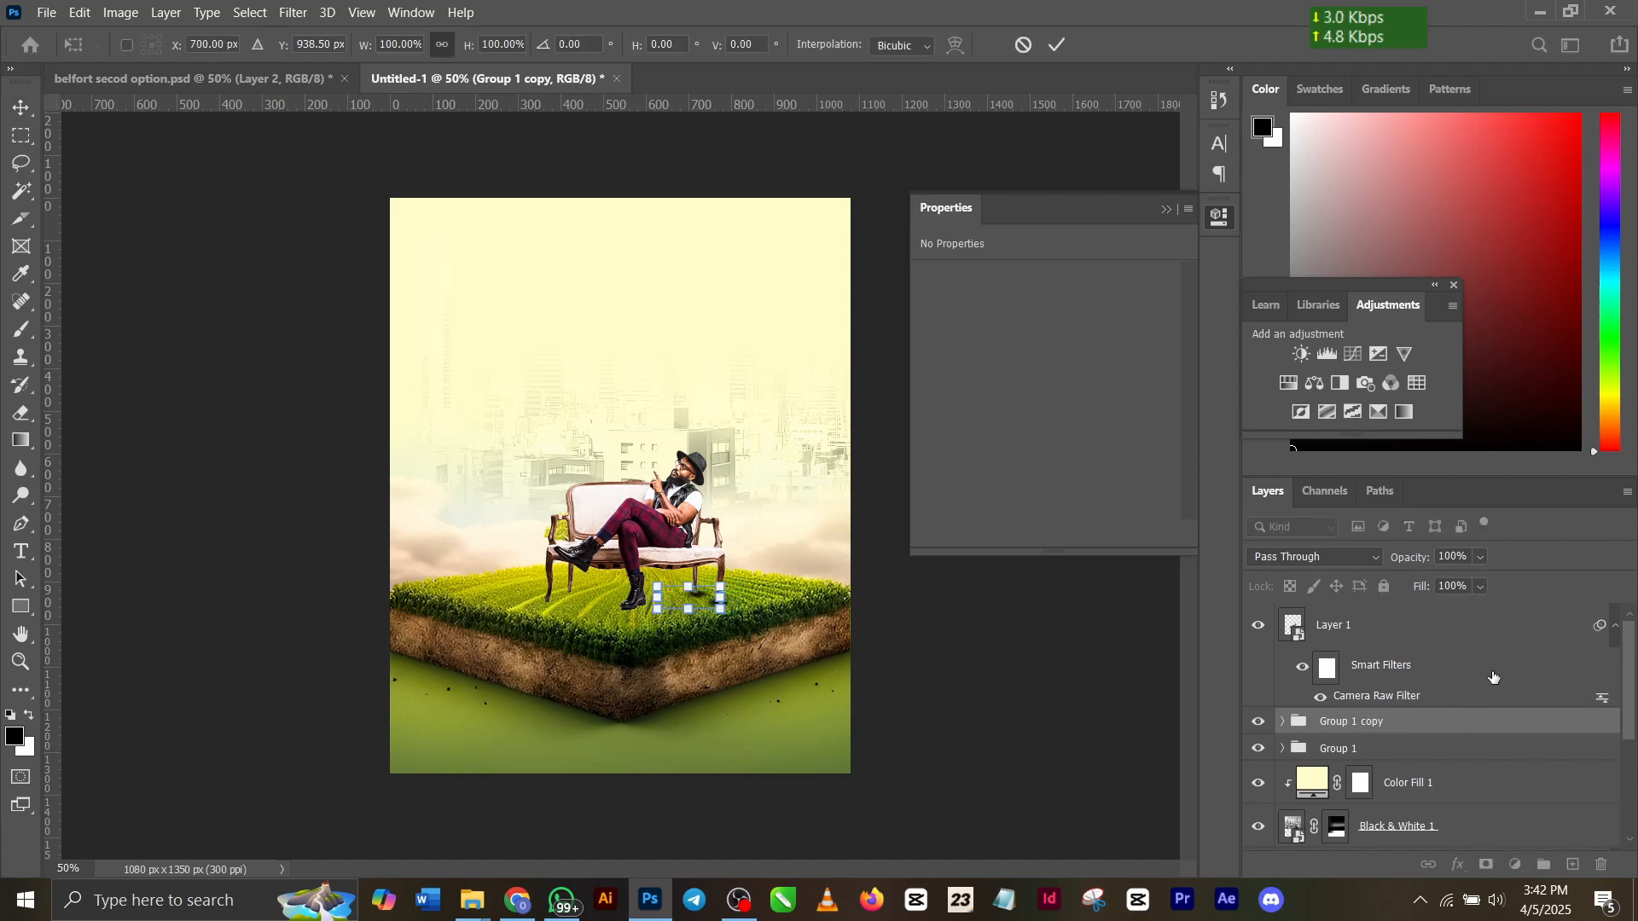
pyautogui.press('Left')
pyautogui.press('Left')
pyautogui.press('Left')
pyautogui.press('Left')
pyautogui.hotkey('shift', 'Left')
pyautogui.hotkey('shift', 'Left')
pyautogui.hotkey('shift', 'Left')
pyautogui.hotkey('shift', 'Left')
pyautogui.hotkey('shift', 'Left')
pyautogui.hotkey('shift', 'Left')
pyautogui.hotkey('shift', 'Left')
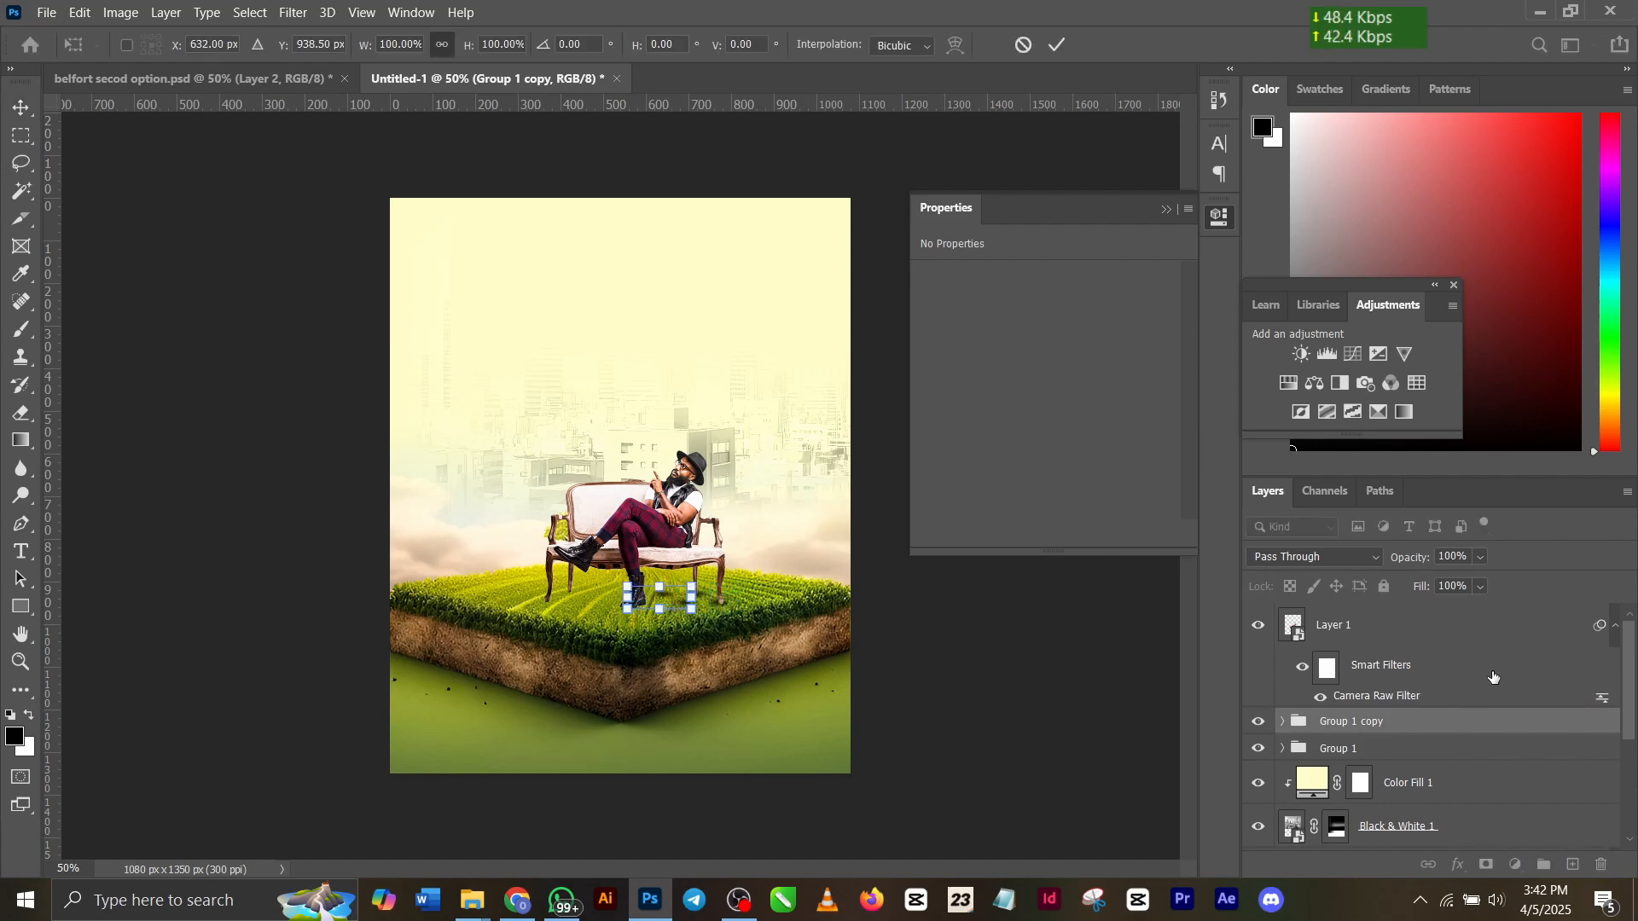
pyautogui.hotkey('shift', 'Left')
pyautogui.hotkey('shift', 'Left')
pyautogui.hotkey('shift', 'Left')
pyautogui.hotkey('shift', 'Left')
pyautogui.hotkey('shift', 'Left')
pyautogui.hotkey('shift', 'Left')
pyautogui.hotkey('shift', 'Left')
pyautogui.hotkey('shift', 'Left')
pyautogui.hotkey('shift', 'Left')
pyautogui.hotkey('shift', 'Left')
pyautogui.hotkey('shift', 'Left')
pyautogui.hotkey('shift', 'Left')
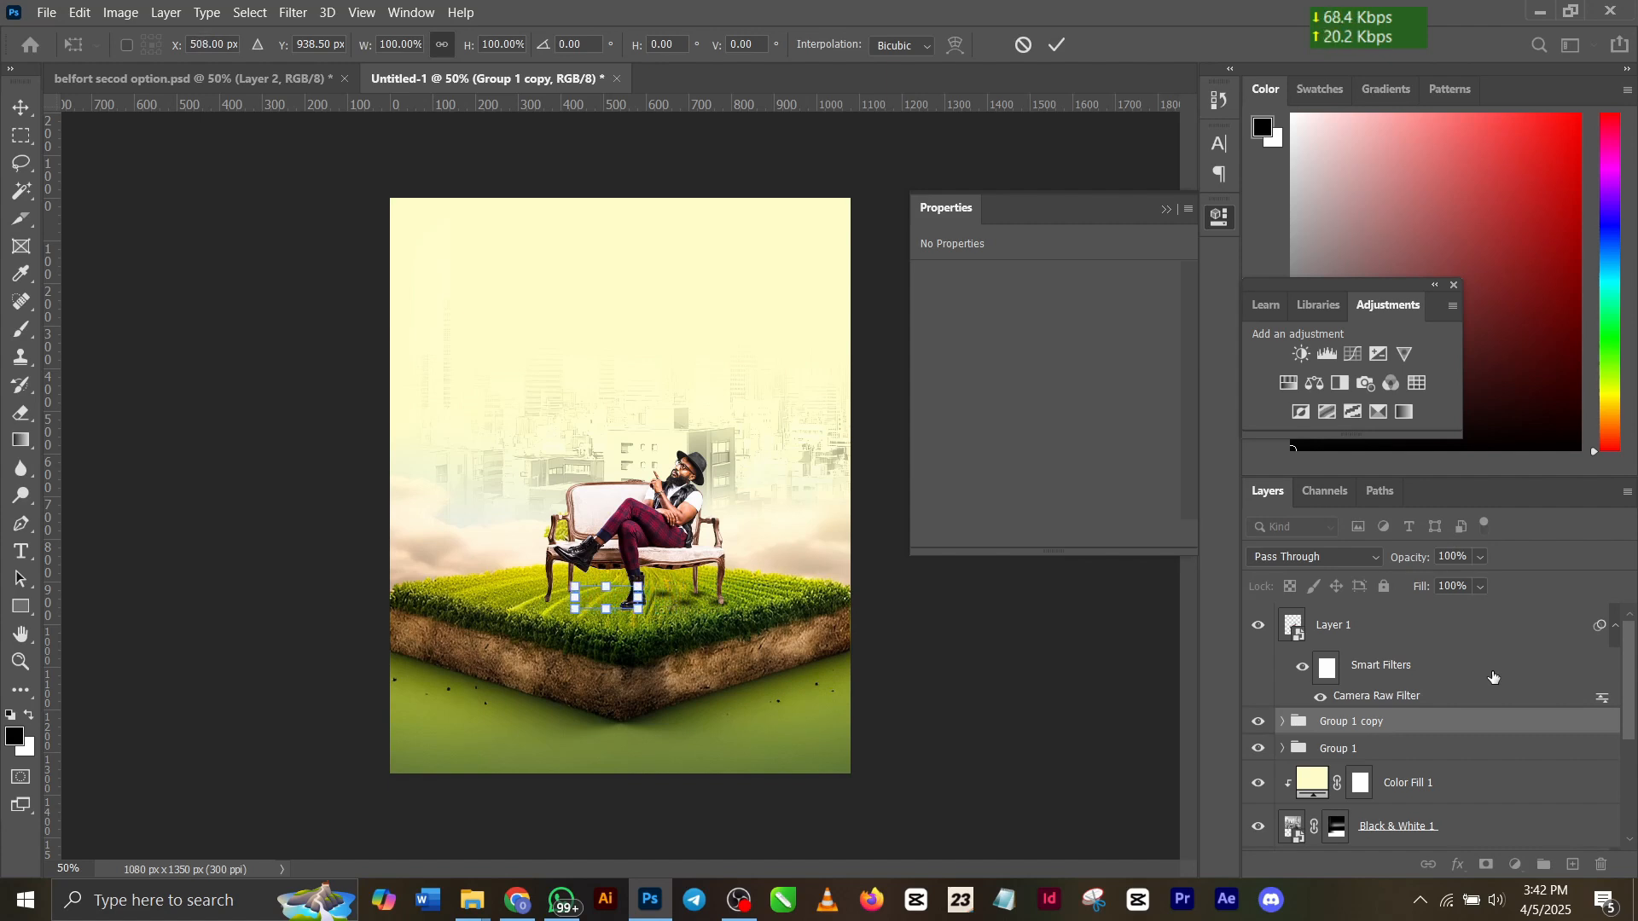
pyautogui.hotkey('shift', 'Left')
pyautogui.hotkey('shift', 'Left')
pyautogui.hotkey('shift', 'Left')
pyautogui.hotkey('shift', 'Left')
pyautogui.hotkey('shift', 'Left')
pyautogui.hotkey('shift', 'Left')
pyautogui.hotkey('shift', 'Left')
pyautogui.hotkey('shift', 'Left')
pyautogui.hotkey('shift', 'Left')
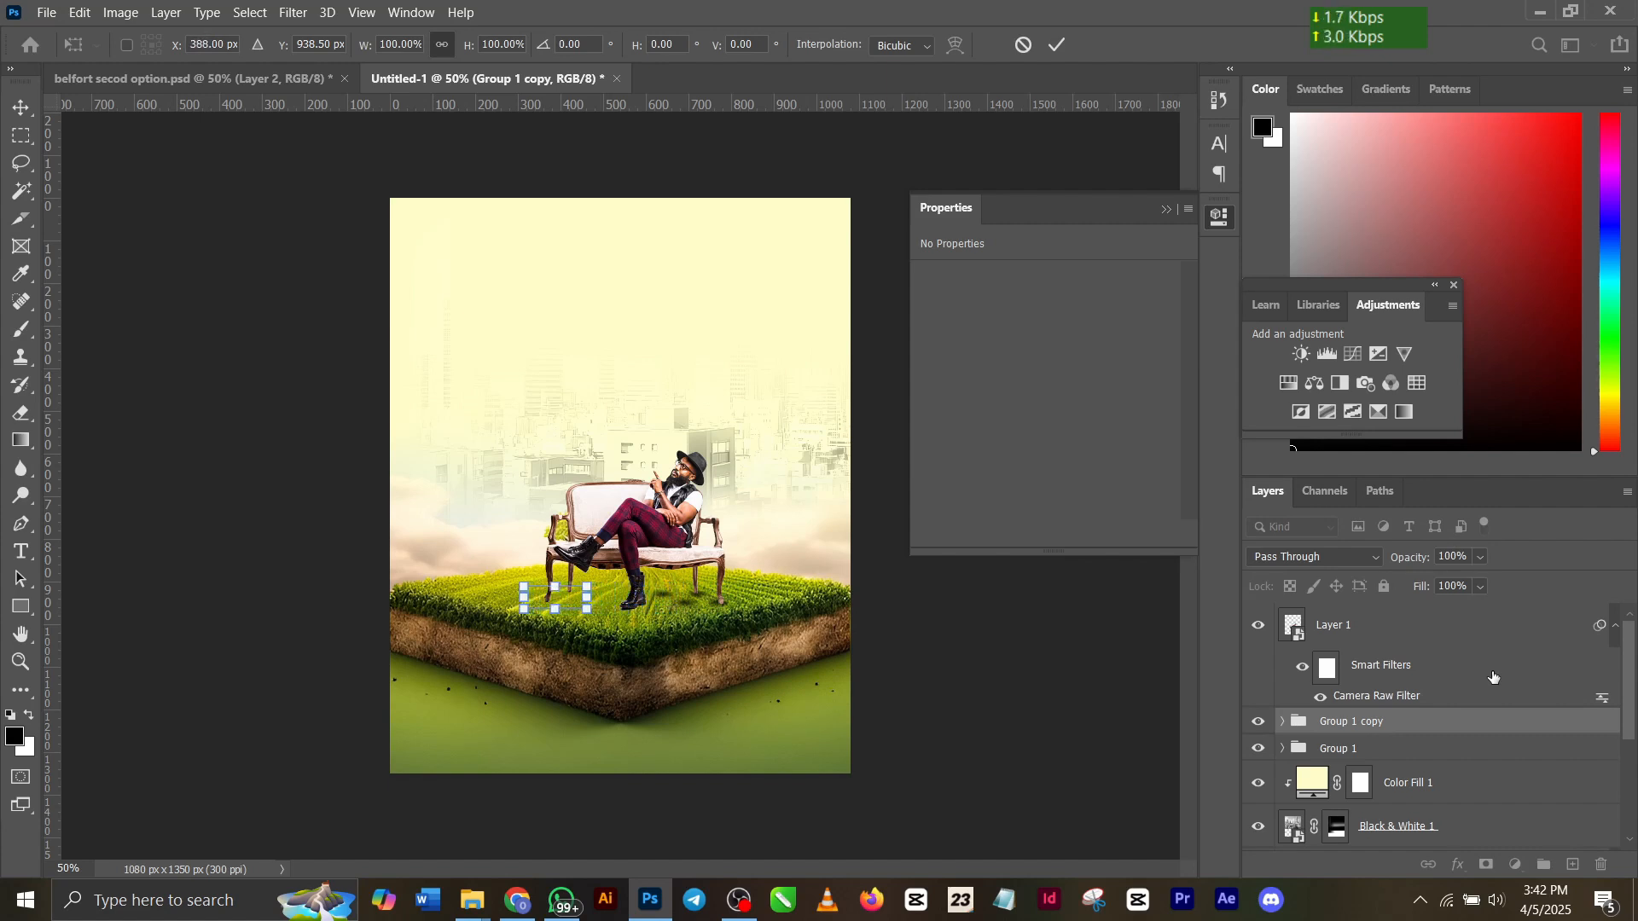
pyautogui.press('Left')
pyautogui.press('Left')
pyautogui.press('Left')
pyautogui.press('Left')
pyautogui.click(1058, 45)
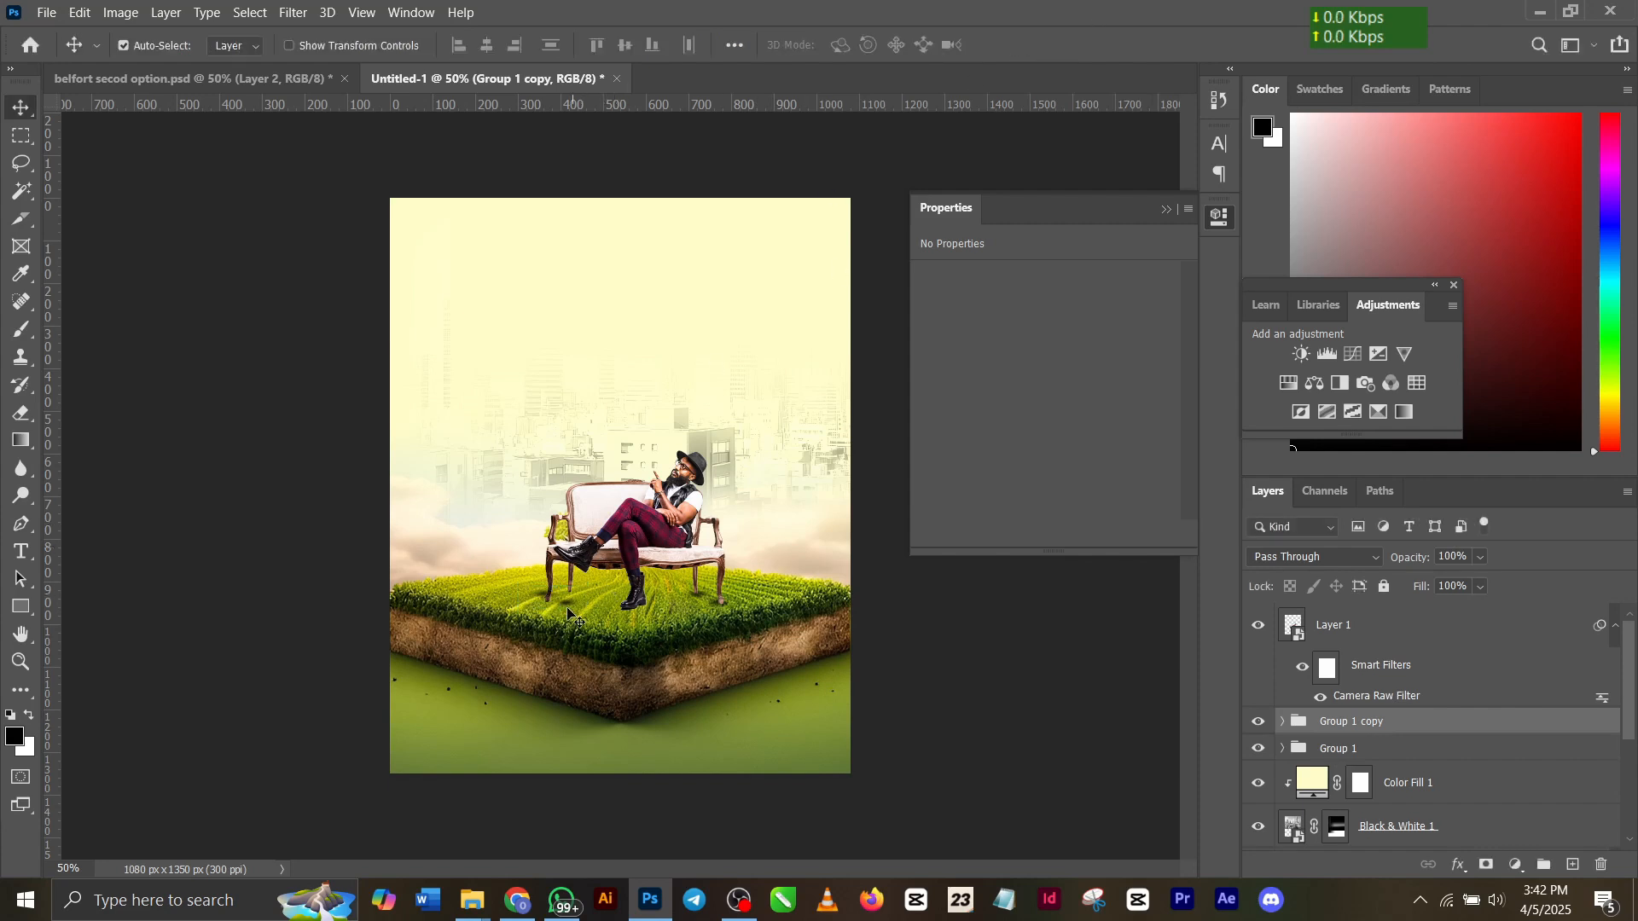
# Reposition the two copied shadows under the sofa's left legs, with Layer 2 at about X 361 px, Y 911 px.
pyautogui.click(568, 609)
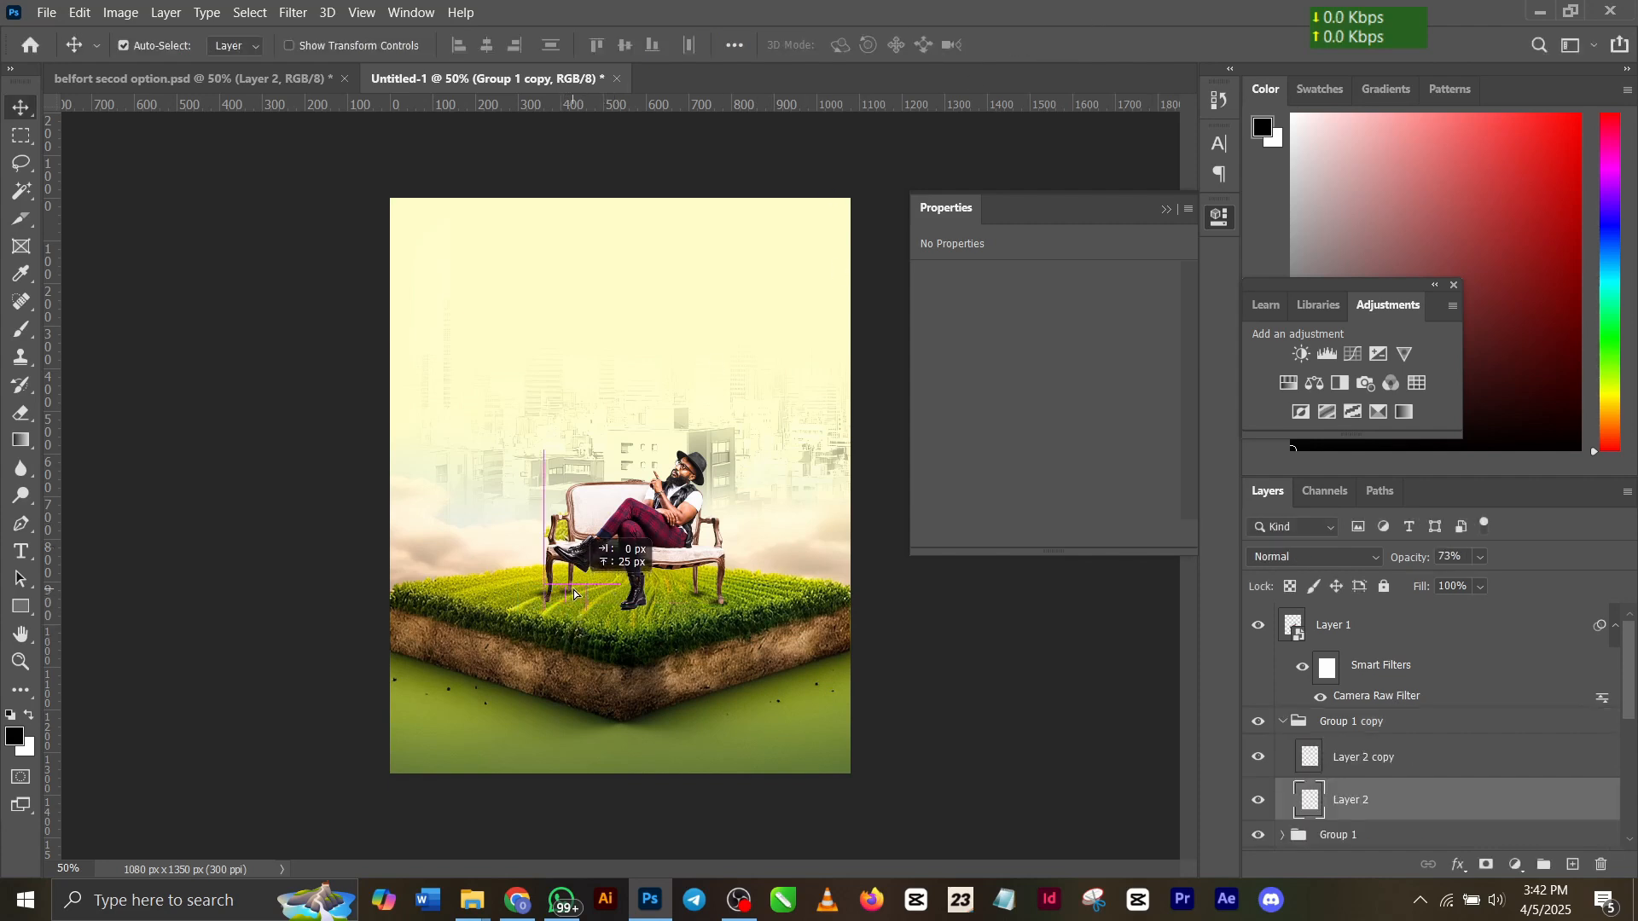
pyautogui.click(545, 602)
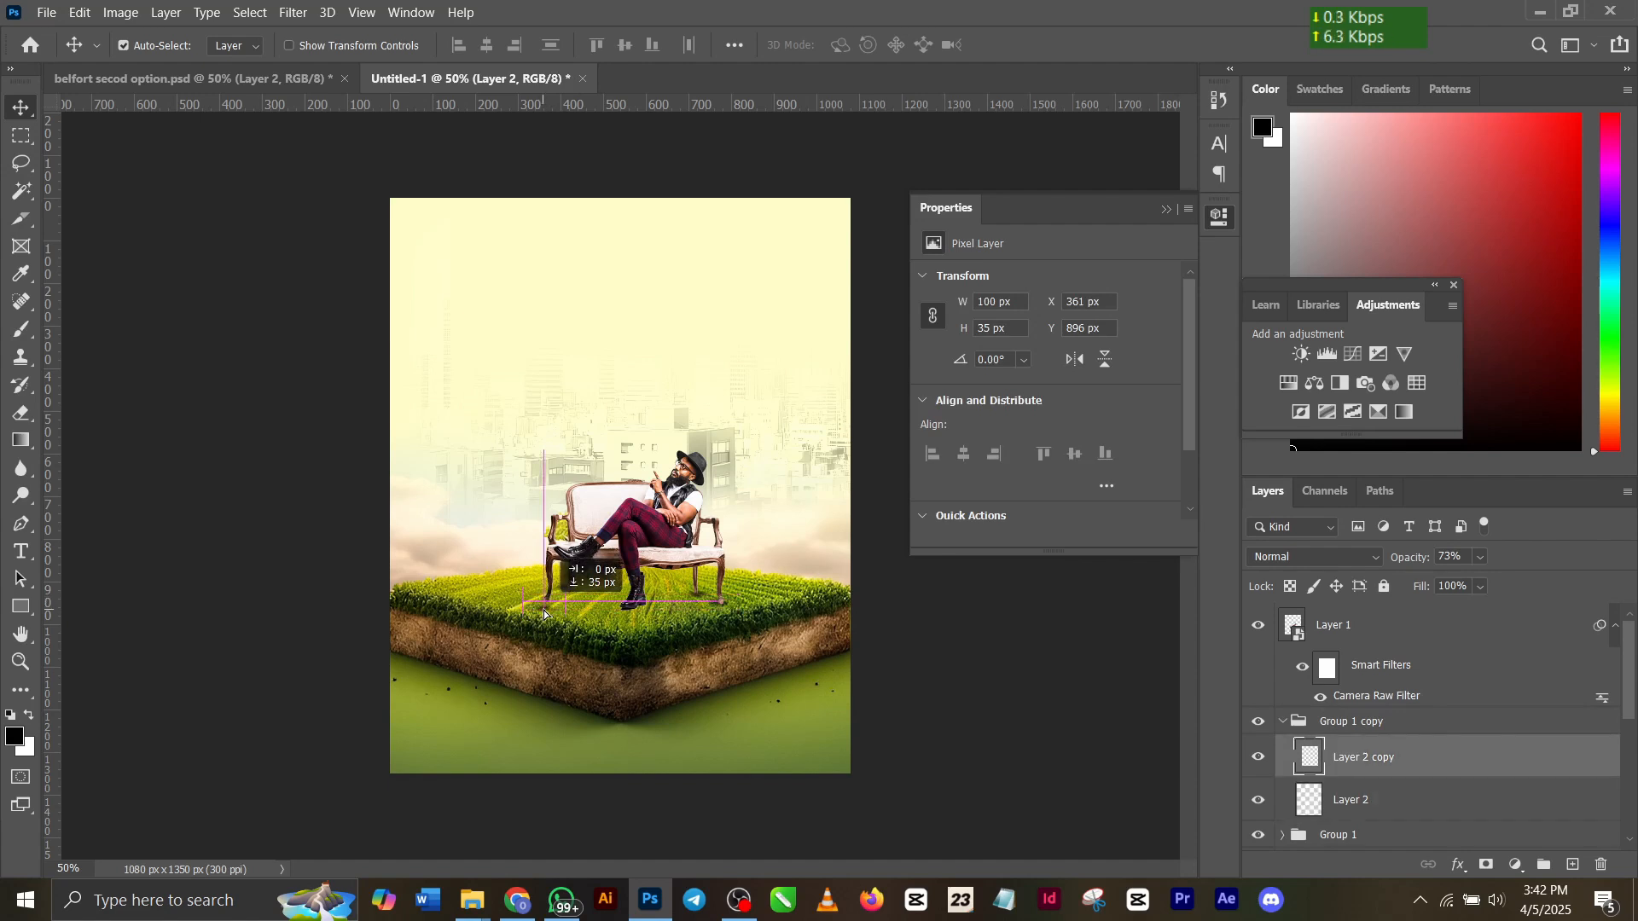
pyautogui.click(576, 600)
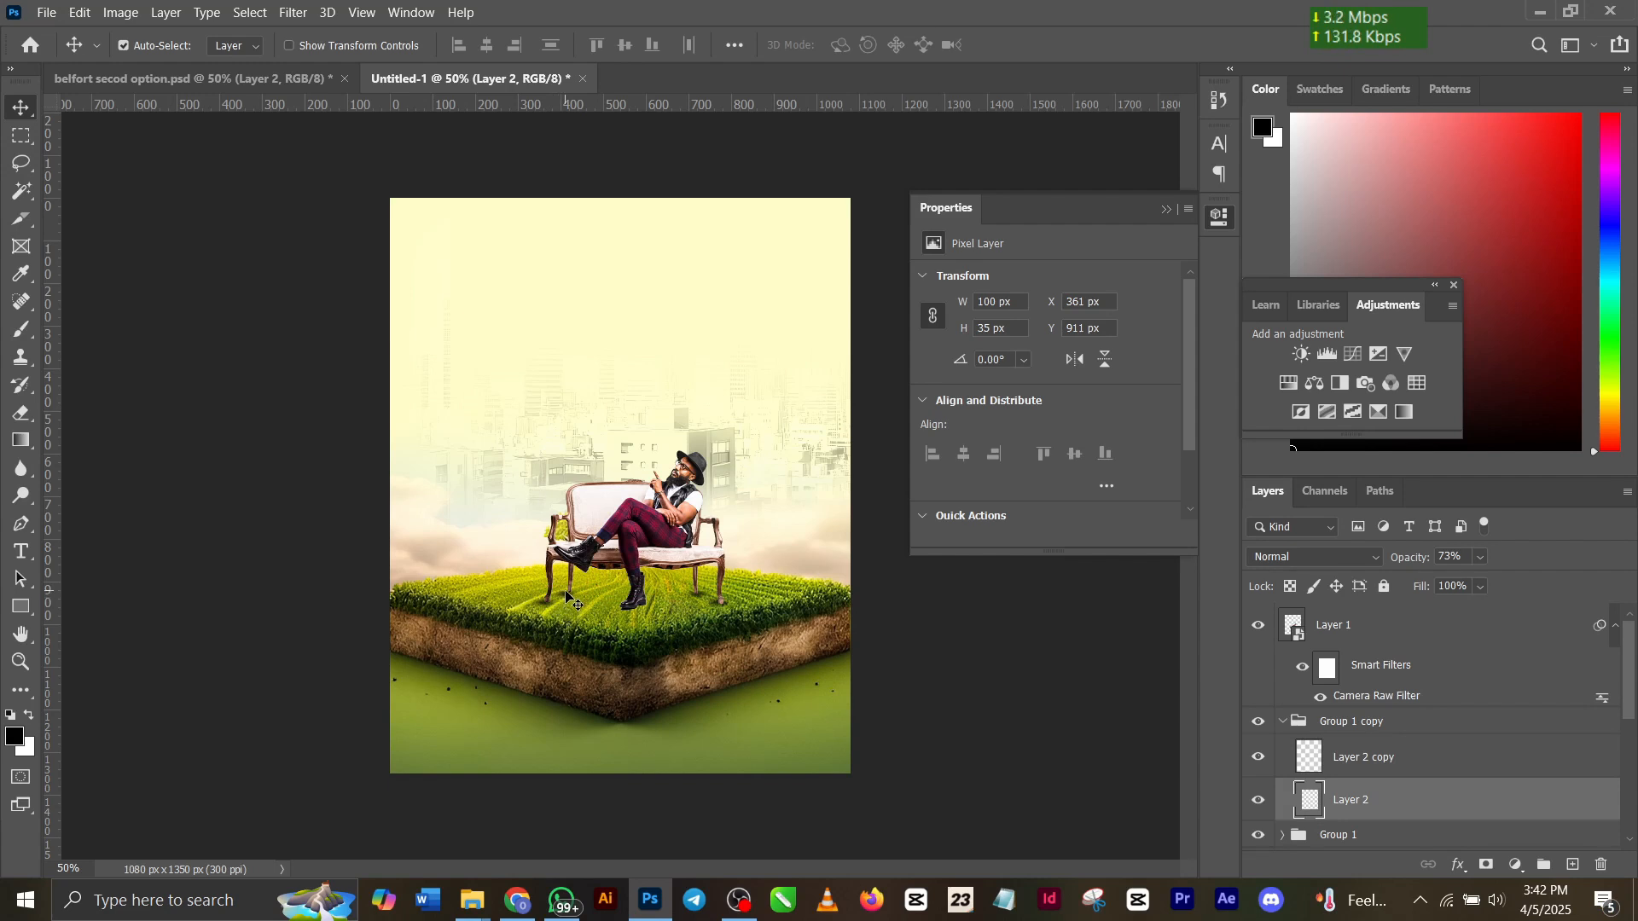
# Duplicate a leg shadow beneath the man's boot and enlarge it to about 180 x 63 px at about X 484 px, Y 931 px.
pyautogui.moveTo(569, 600); pyautogui.dragTo(635, 615)
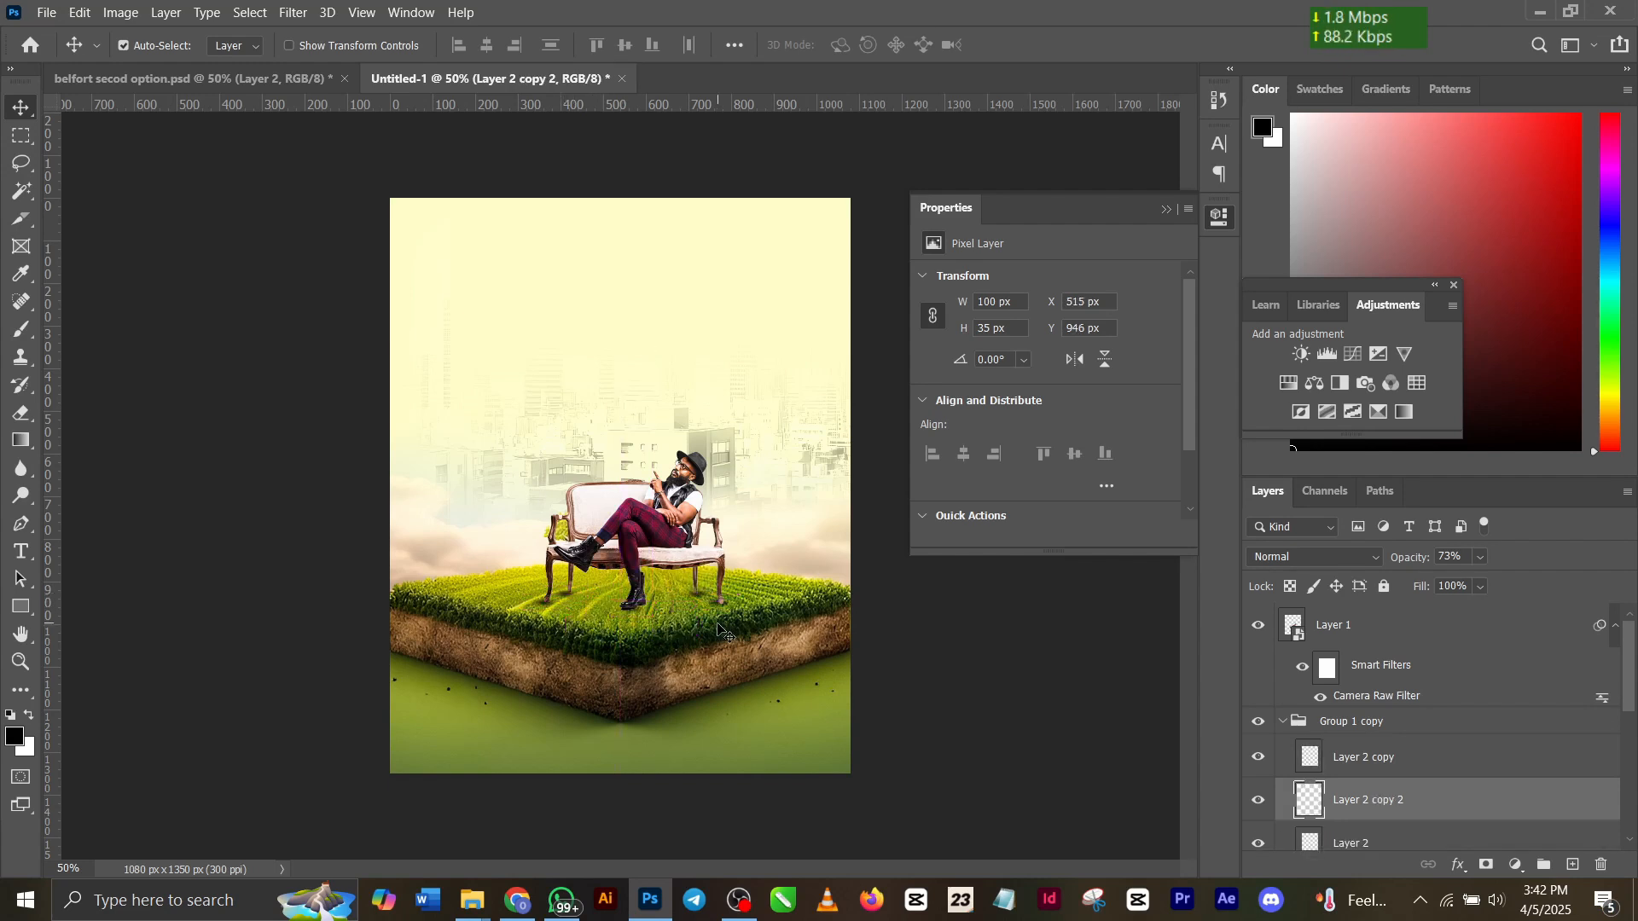
pyautogui.hotkey('ctrl', 't')
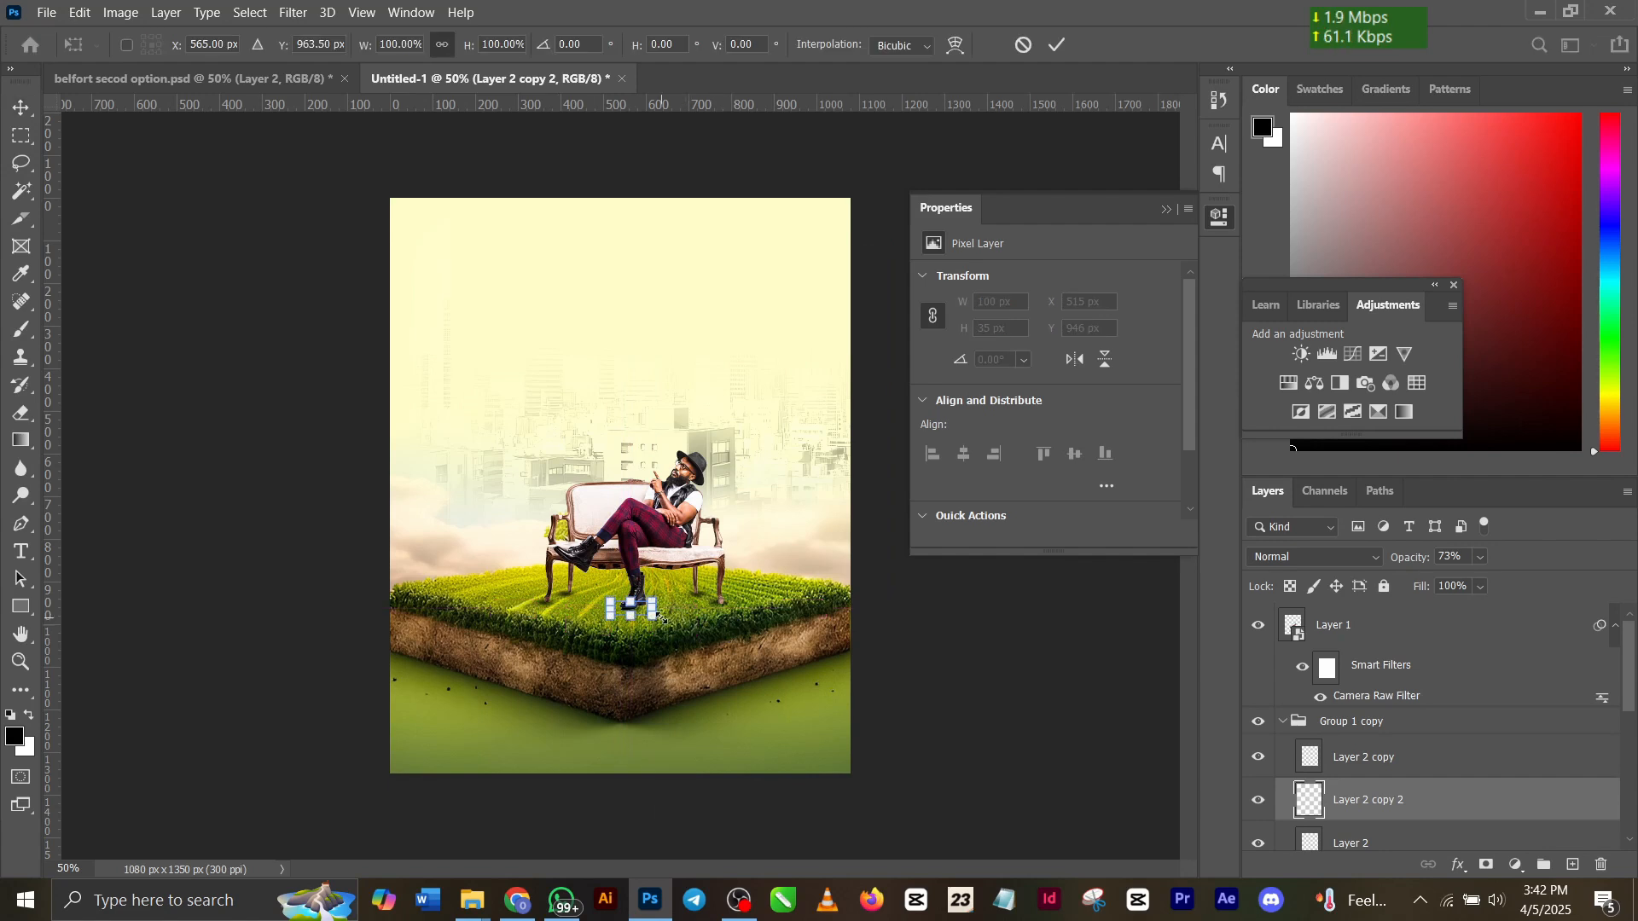
pyautogui.moveTo(653, 616)
pyautogui.mouseDown()
pyautogui.moveTo(683, 623)
pyautogui.moveTo(648, 617)
pyautogui.mouseUp()
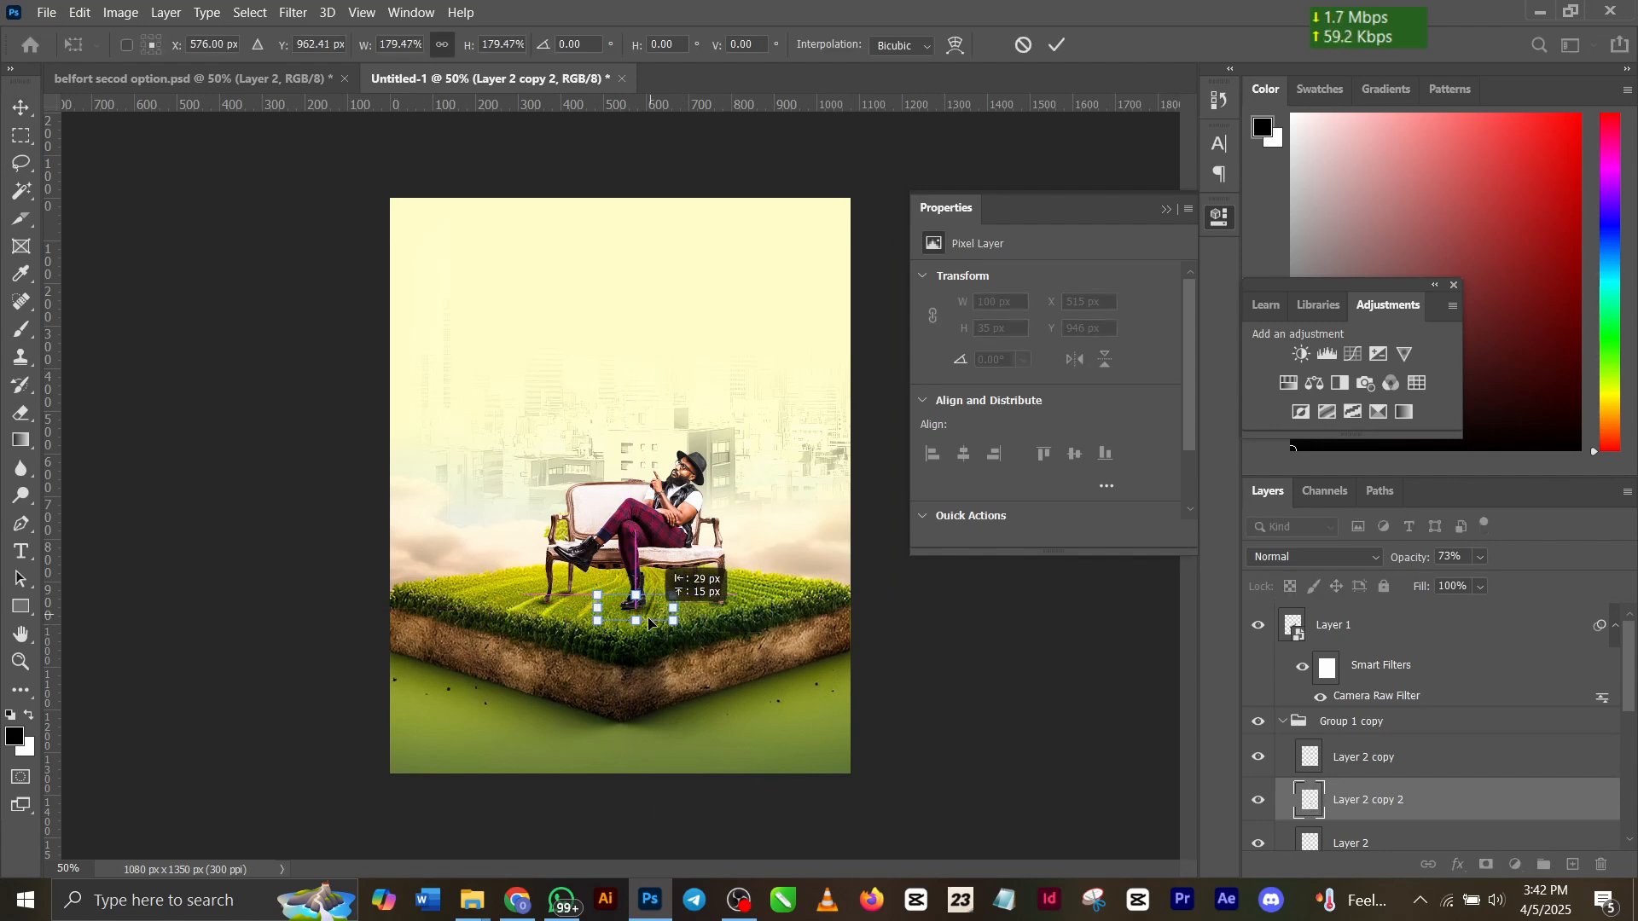
pyautogui.click(1051, 46)
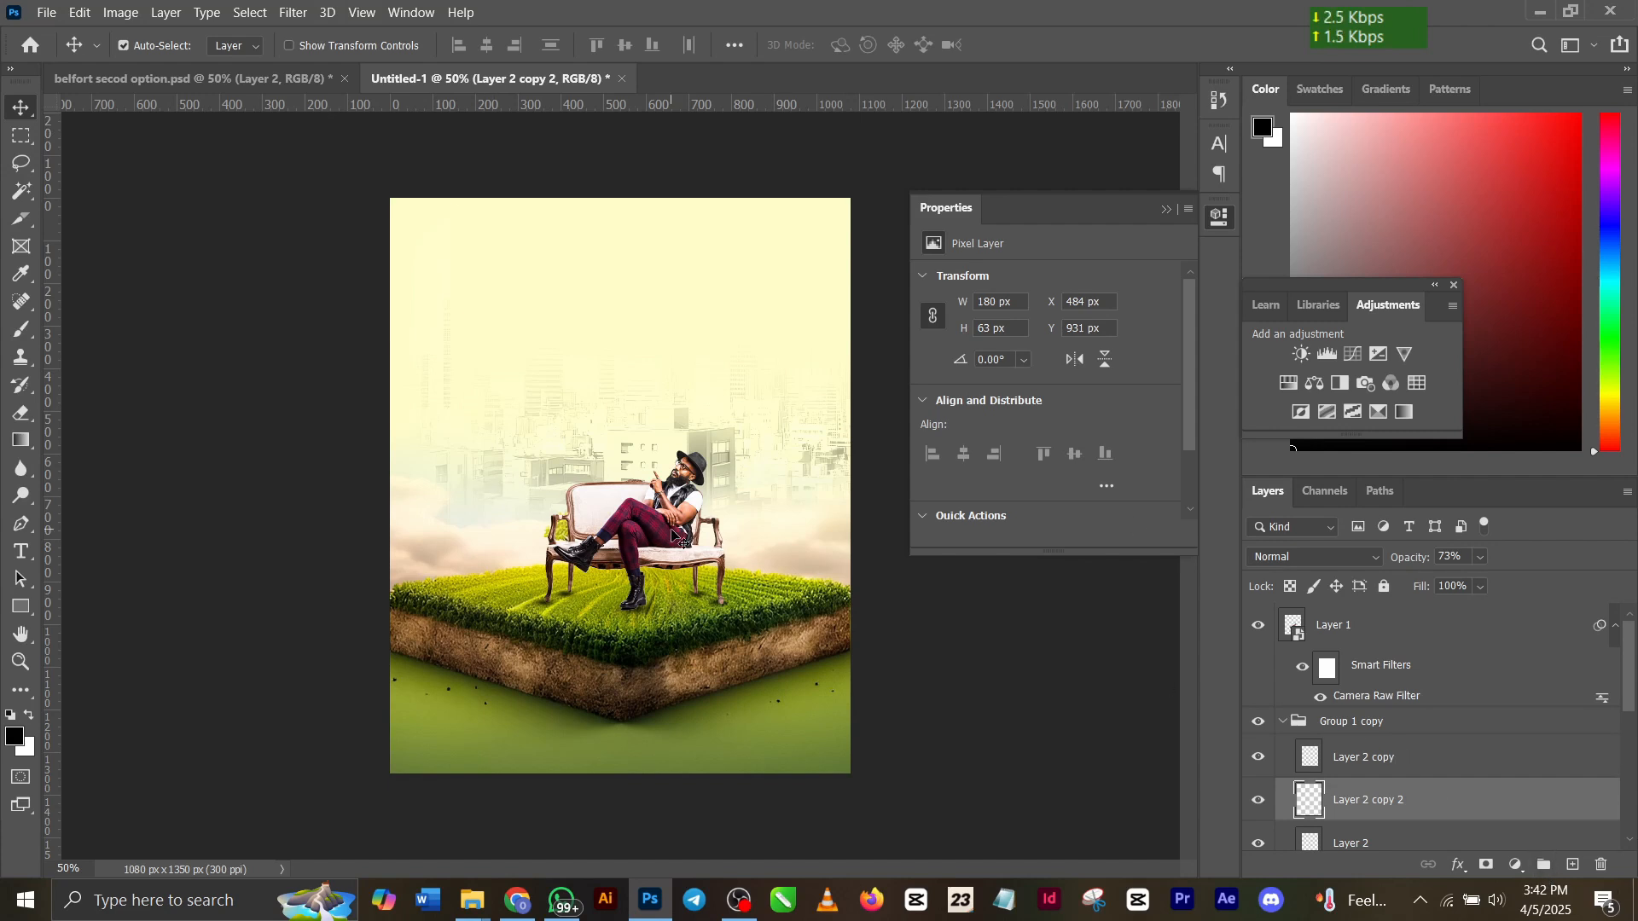
# Review the Camera Raw Filter settings on the man-on-sofa layer and accept them as they are.
pyautogui.click(1450, 687)
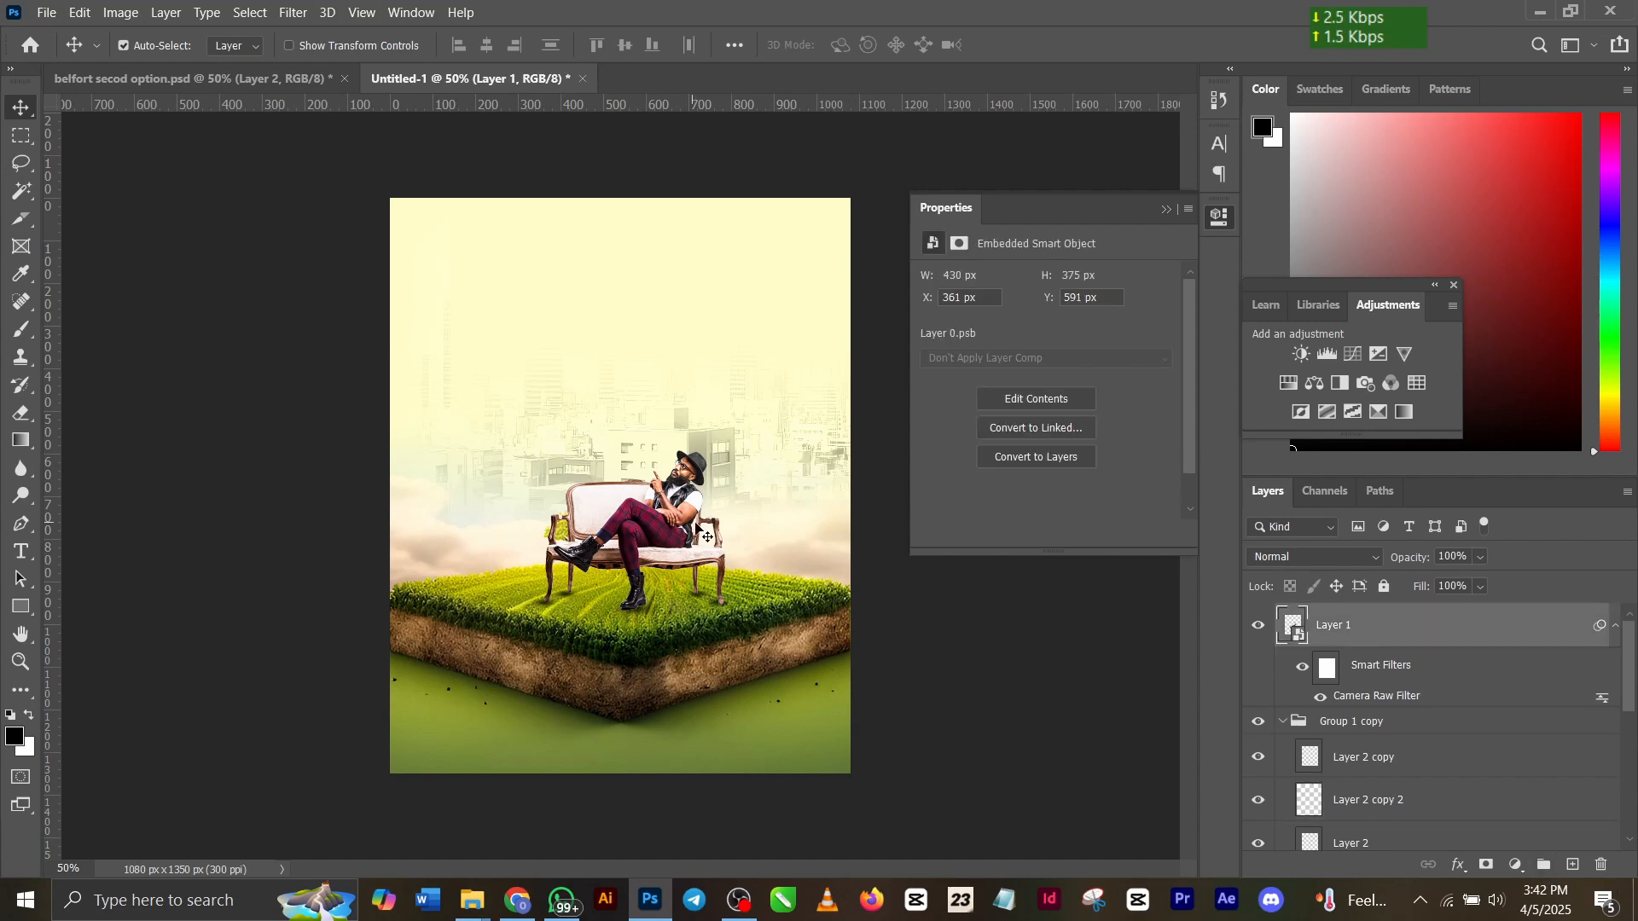
pyautogui.doubleClick(1402, 696)
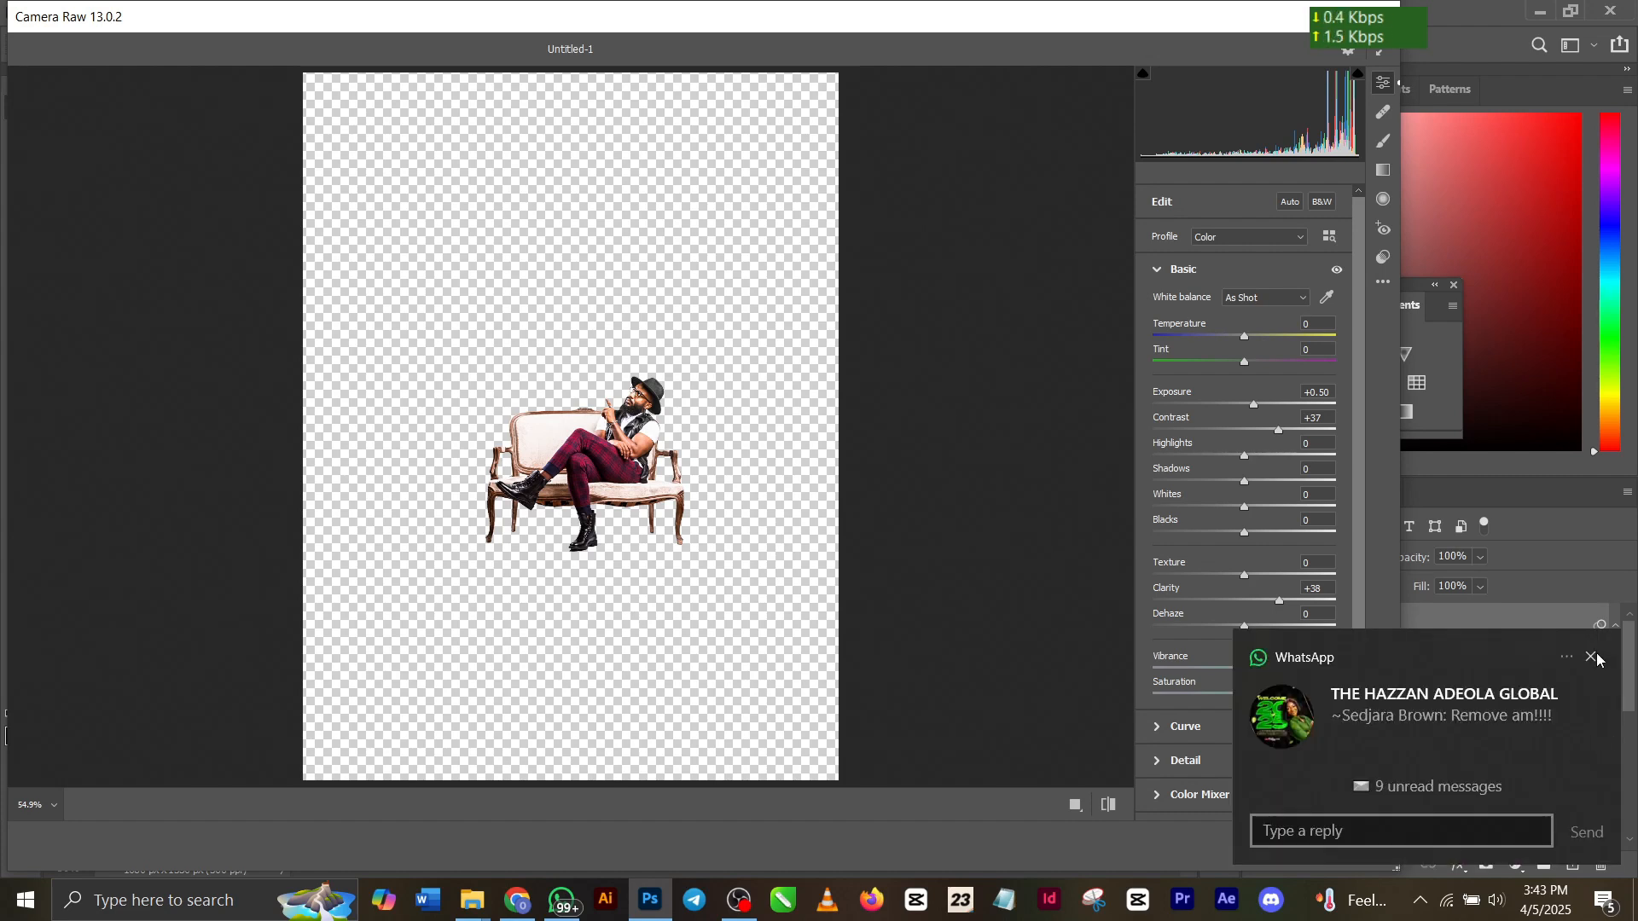
pyautogui.click(1592, 657)
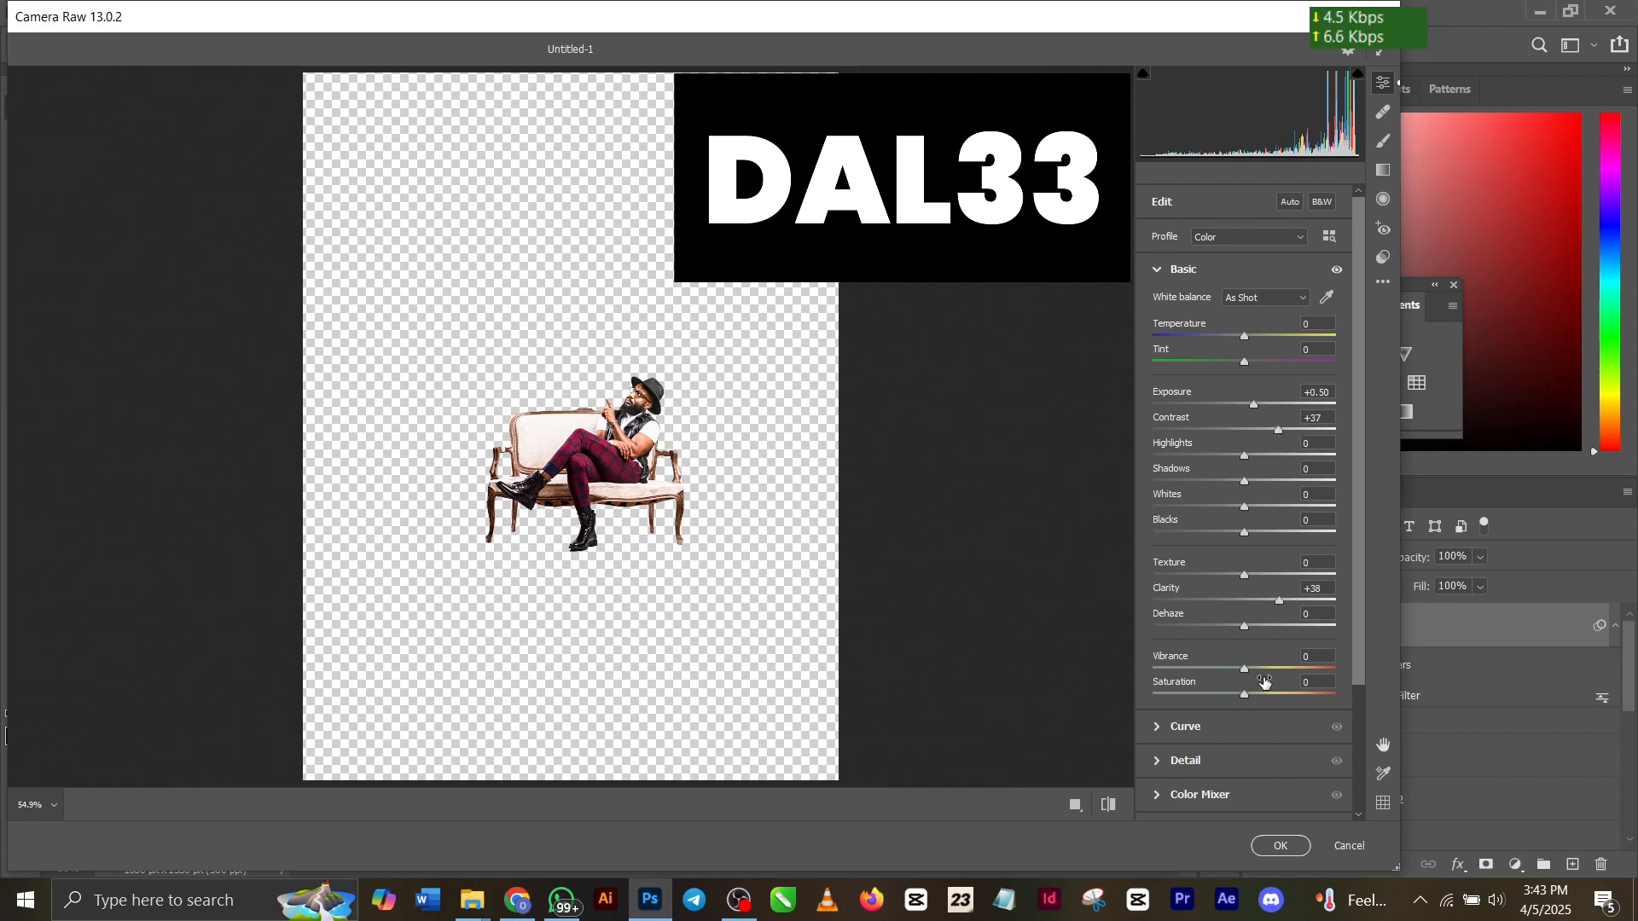
pyautogui.click(1280, 846)
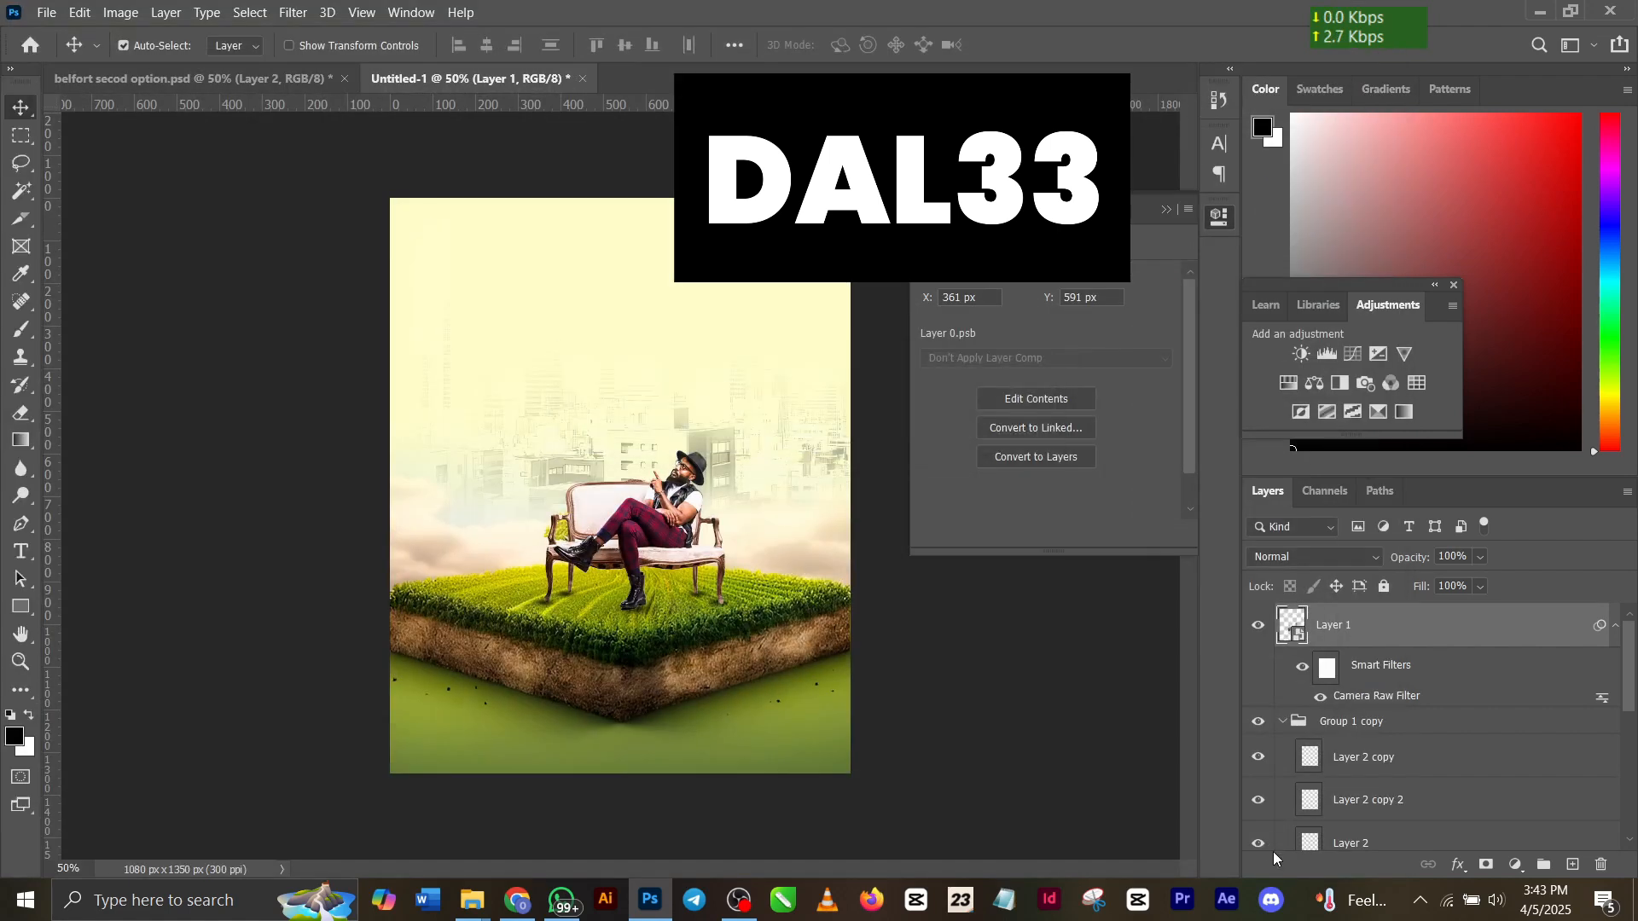
# In belfort secod option.psd, select the black rounded price card and examine its text groups by toggling Groups 62, 63 and 64.
pyautogui.click(299, 79)
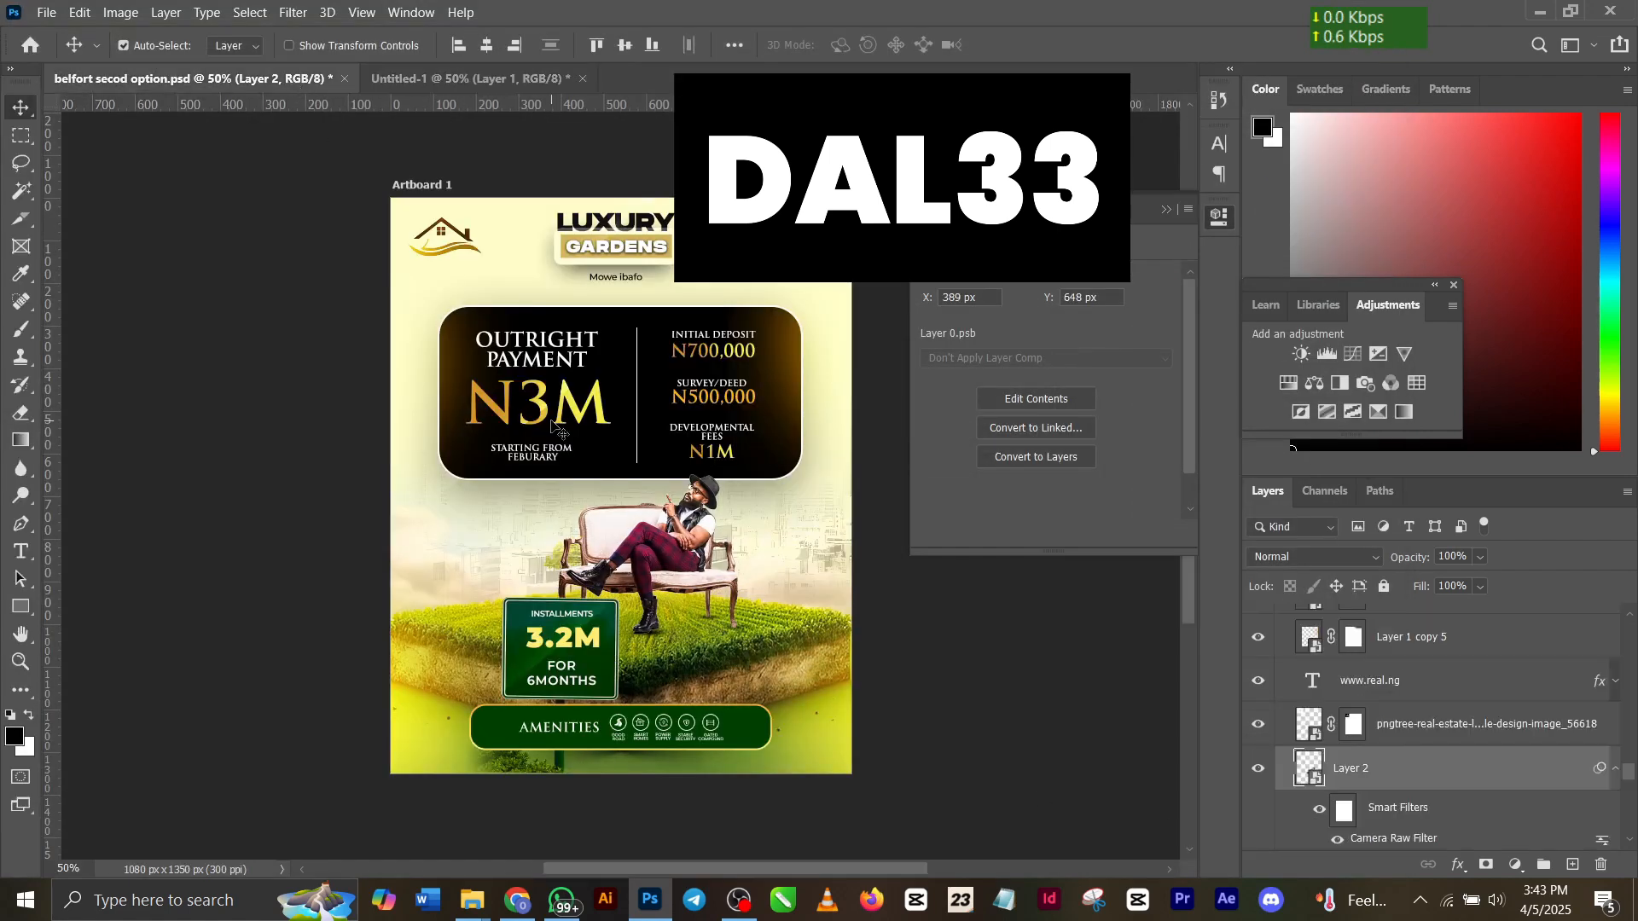
pyautogui.click(631, 452)
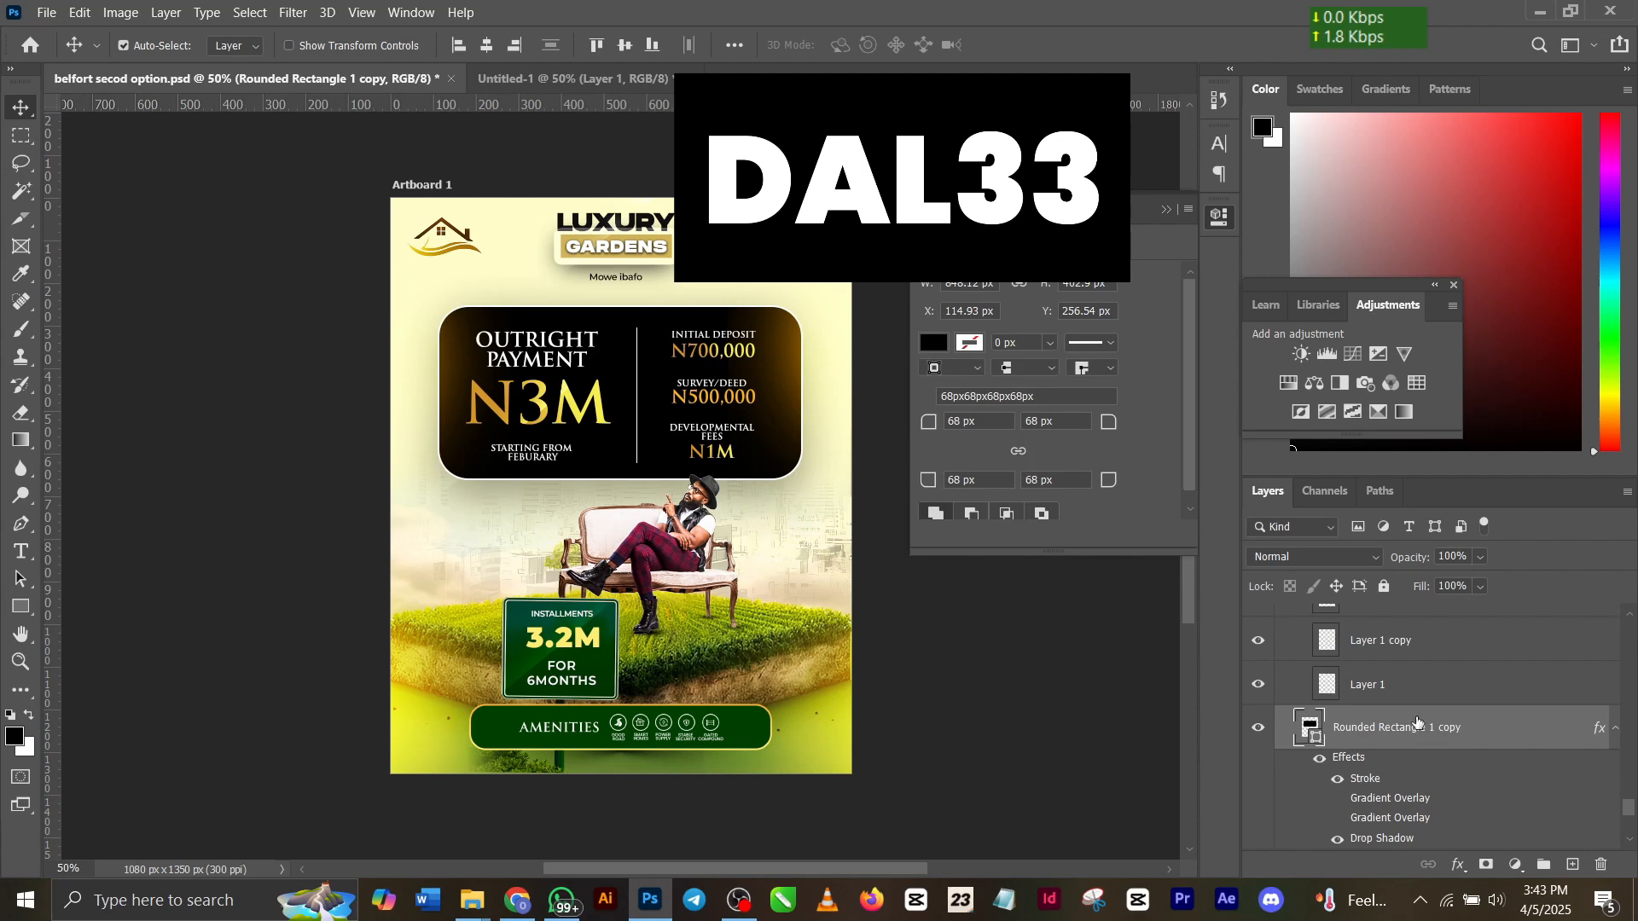
pyautogui.scroll(6, 1419, 723)
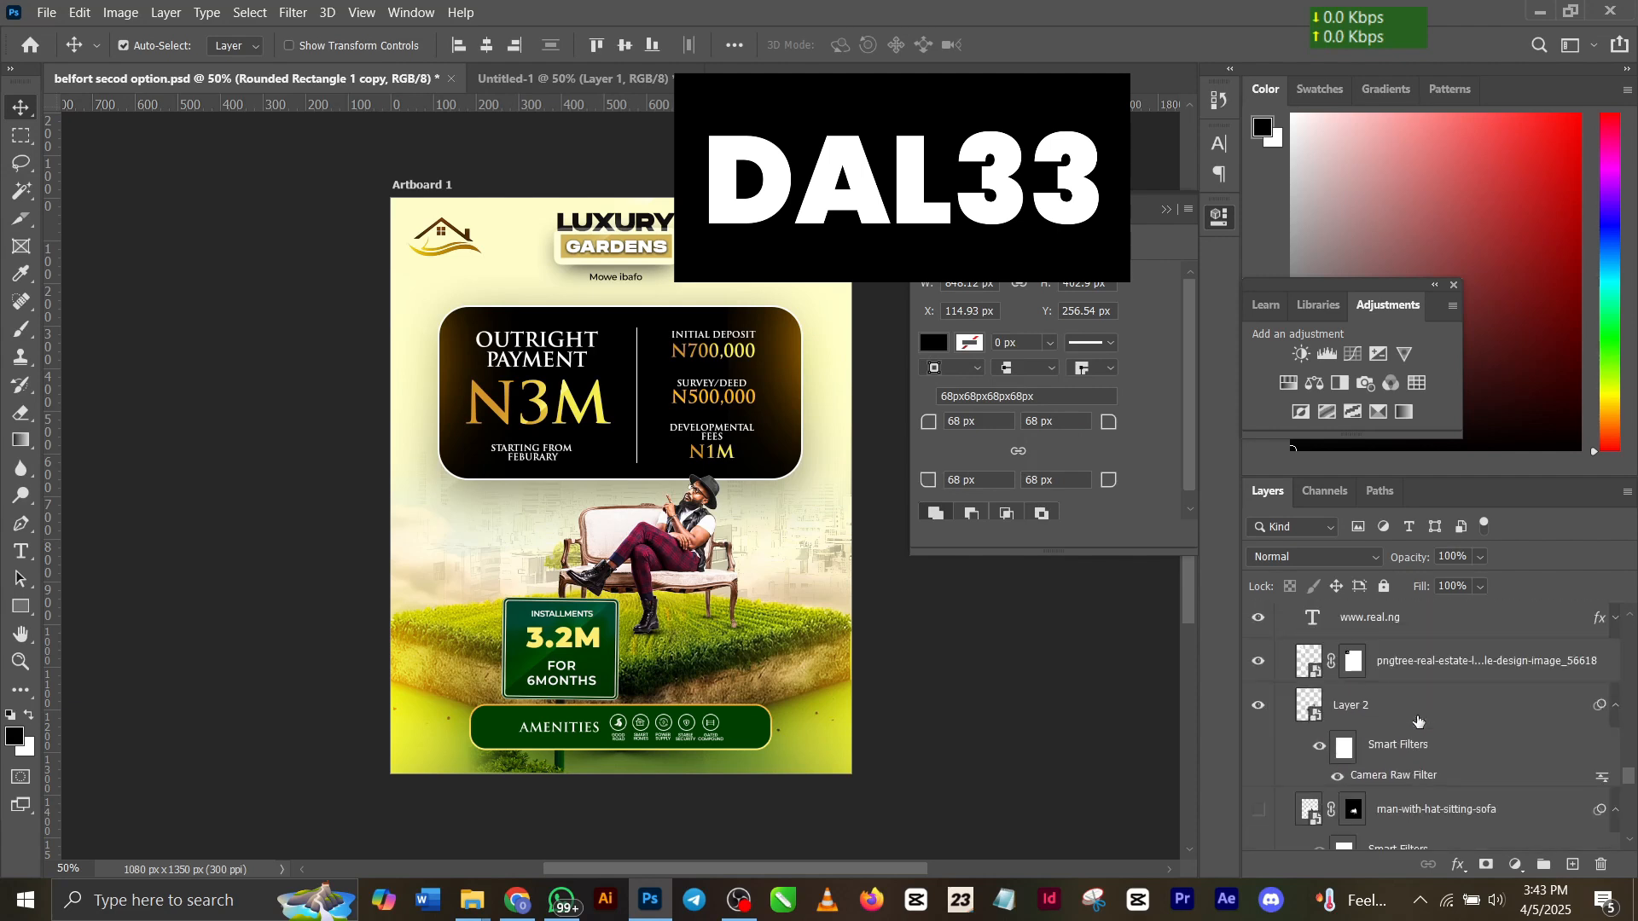
pyautogui.scroll(5, 1419, 723)
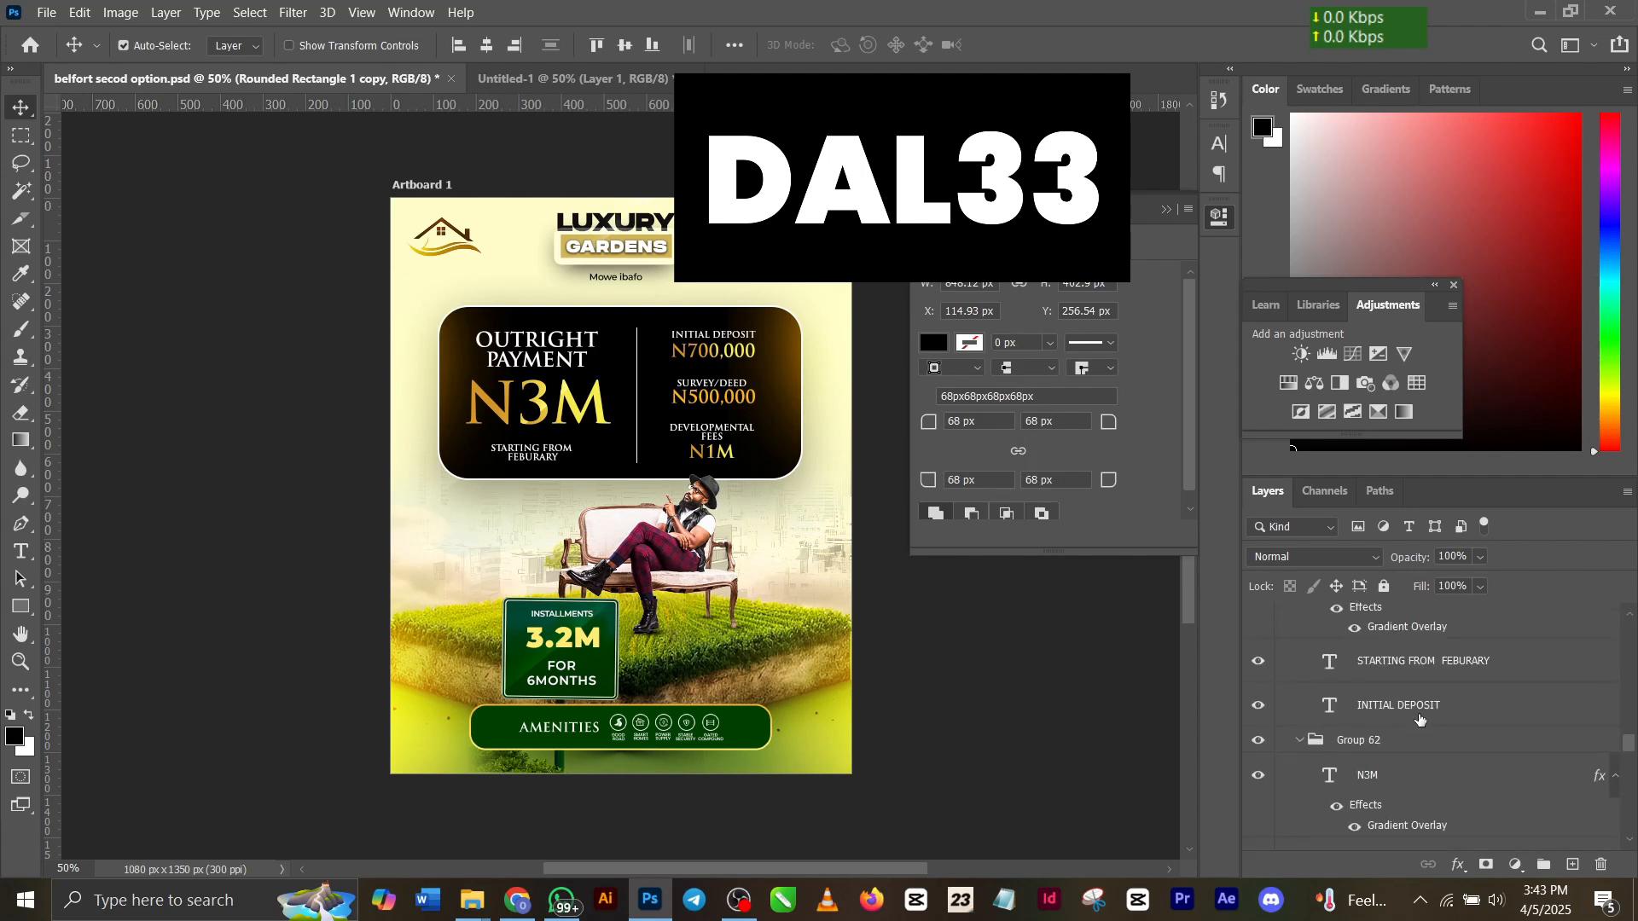
pyautogui.click(1261, 740)
pyautogui.click(1260, 741)
pyautogui.scroll(-5, 1392, 728)
pyautogui.scroll(-1, 1365, 725)
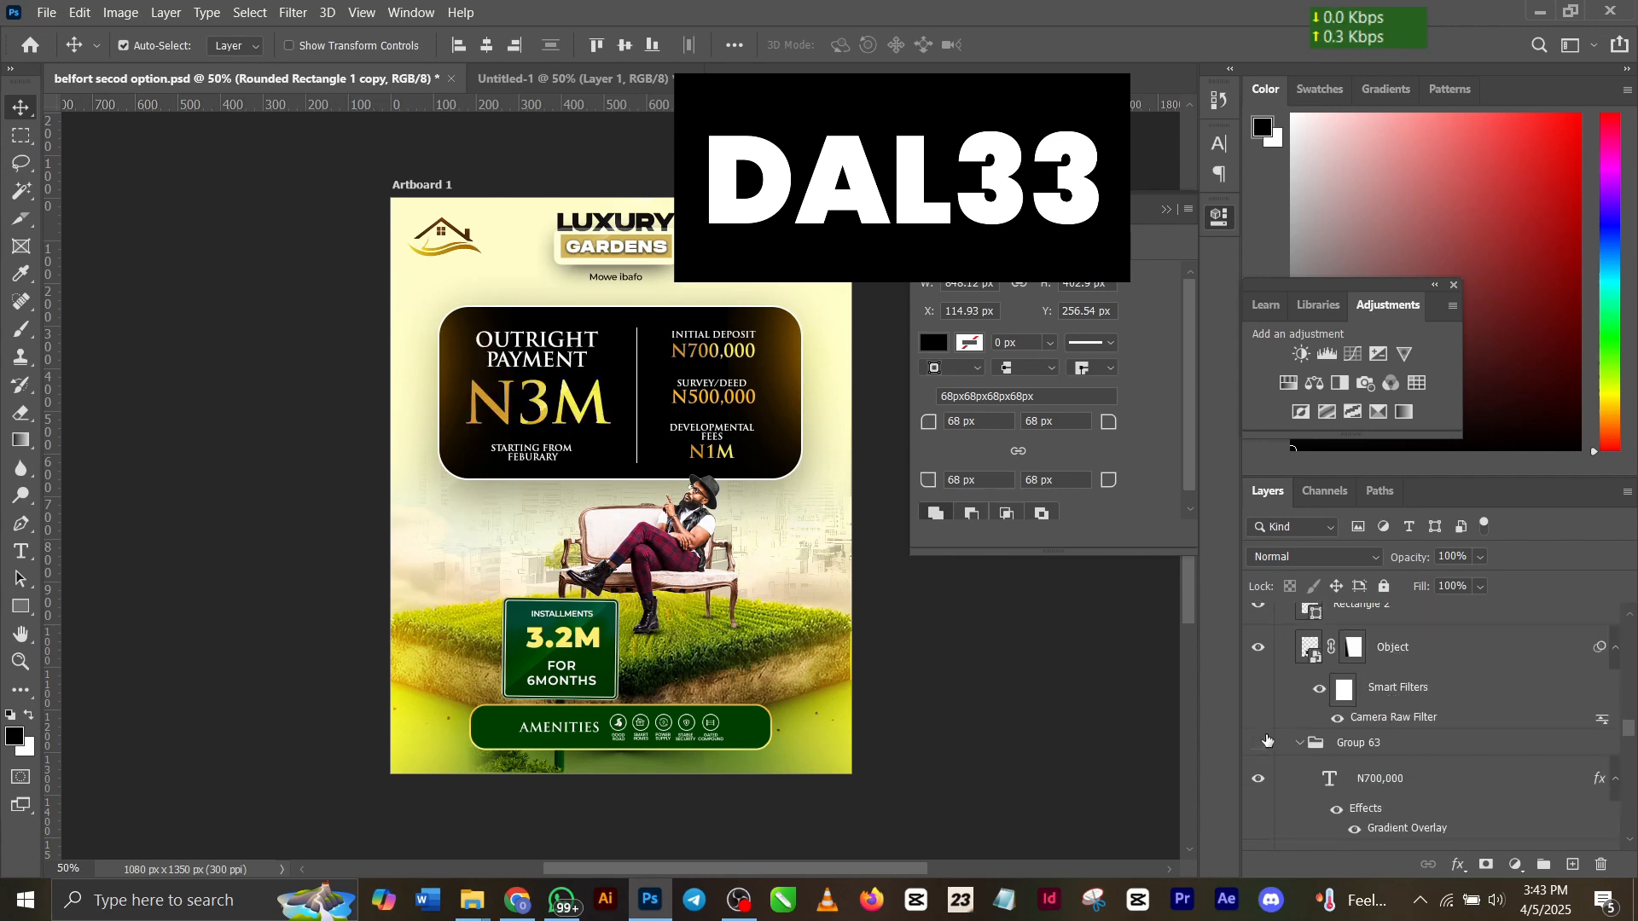
pyautogui.click(1263, 742)
pyautogui.click(1263, 741)
pyautogui.scroll(-5, 1288, 729)
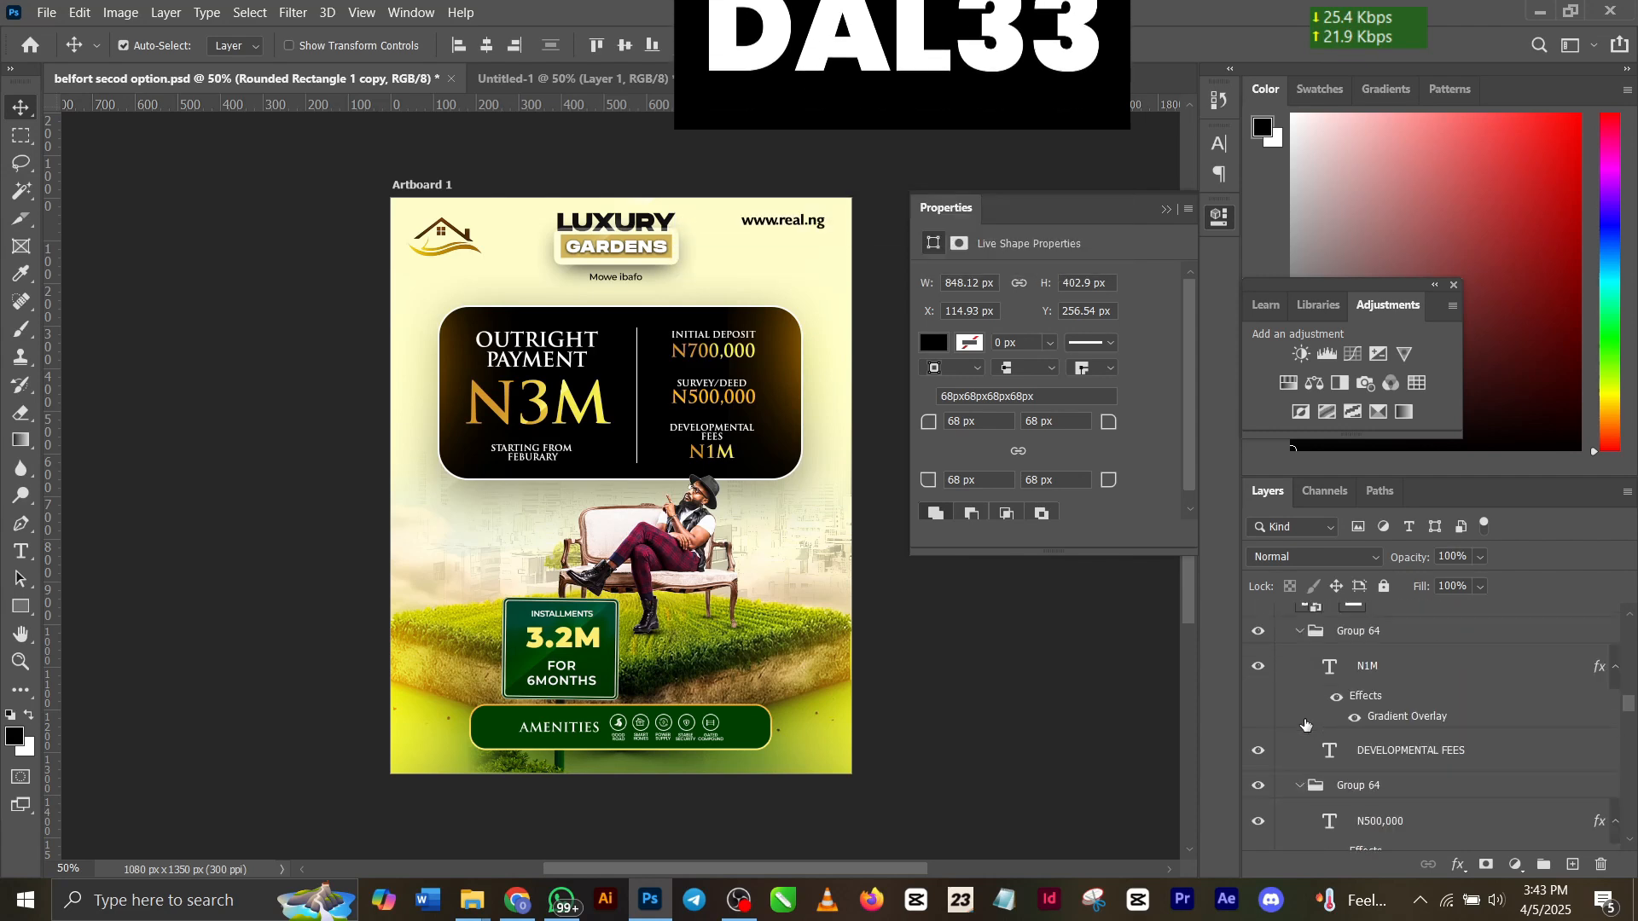
pyautogui.scroll(4, 1305, 724)
pyautogui.click(1261, 747)
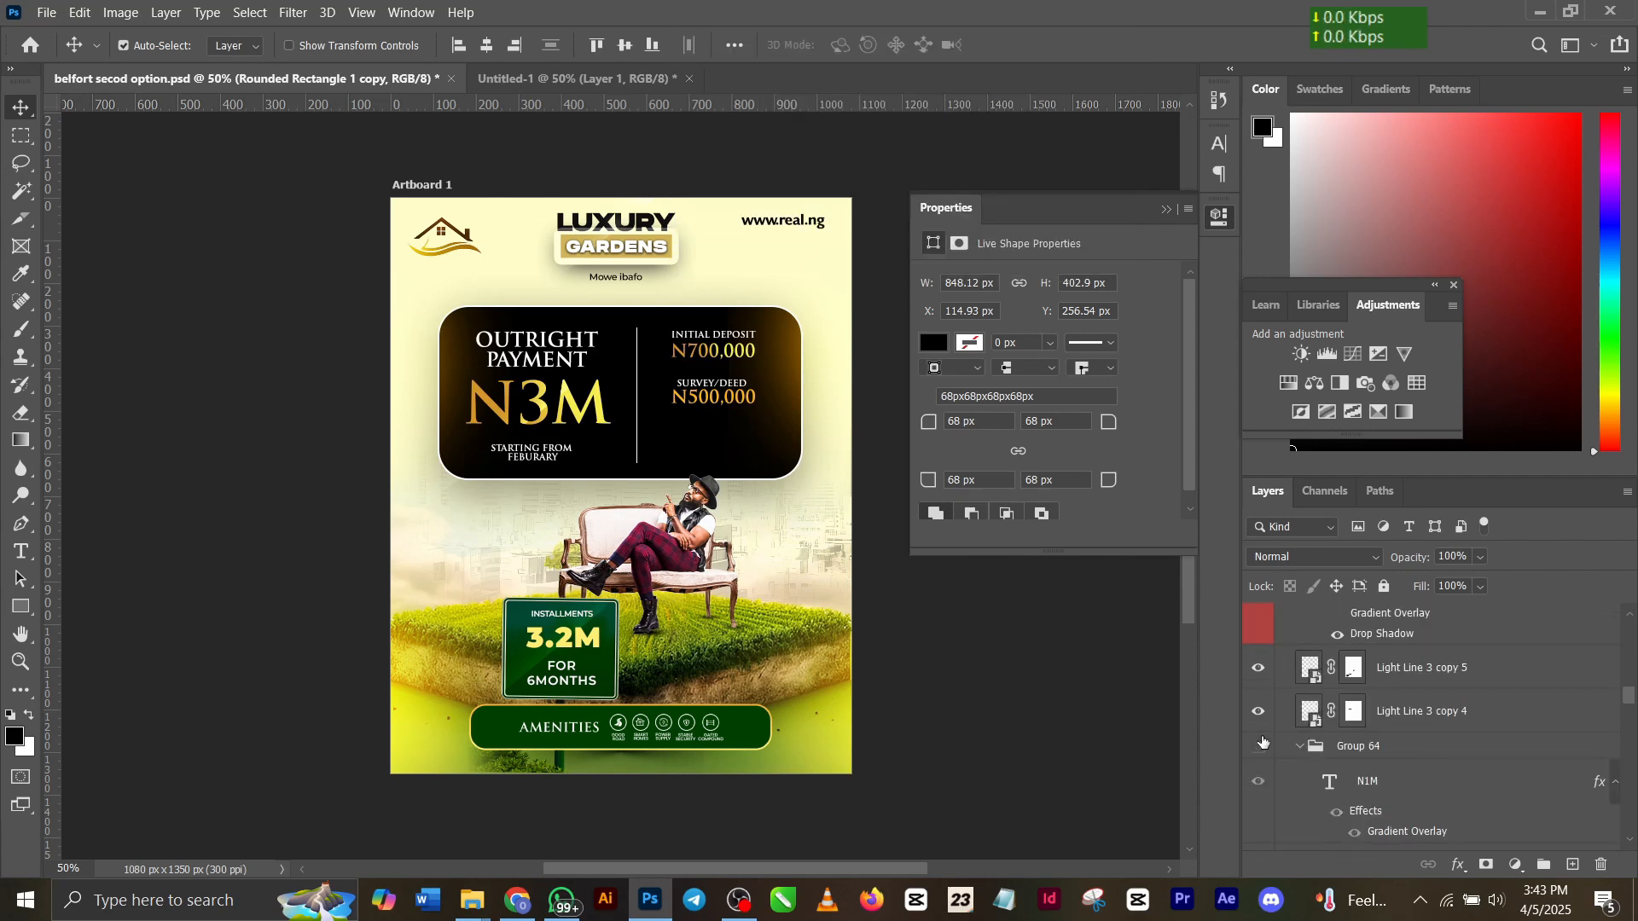
pyautogui.click(1261, 747)
pyautogui.scroll(4, 1276, 752)
pyautogui.scroll(5, 1276, 753)
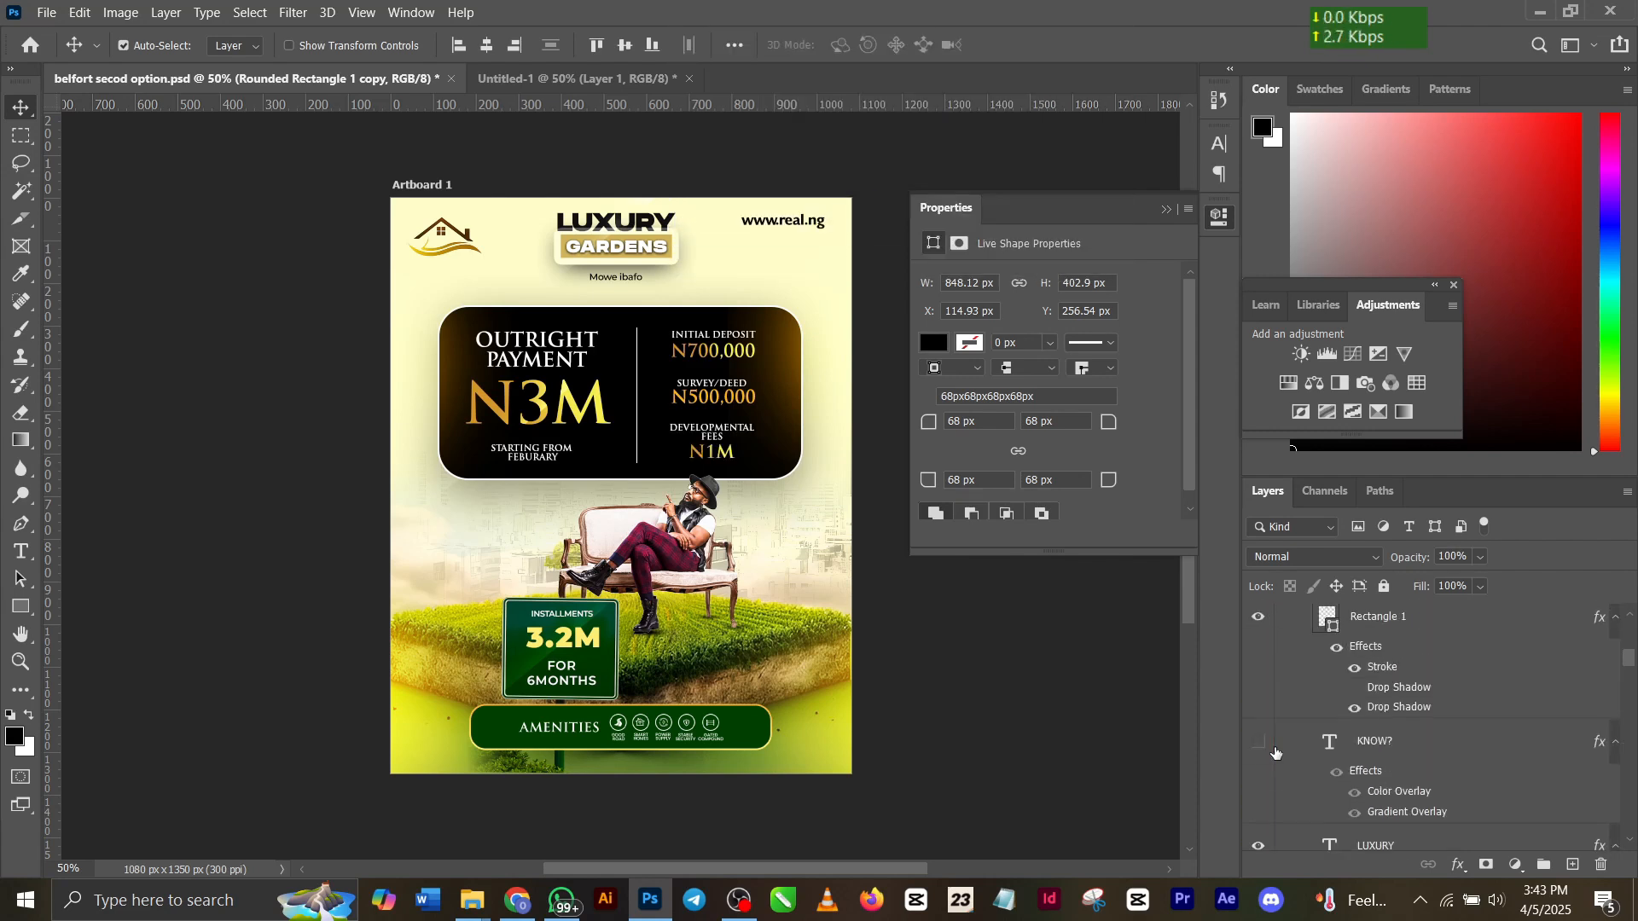
pyautogui.scroll(-8, 1276, 752)
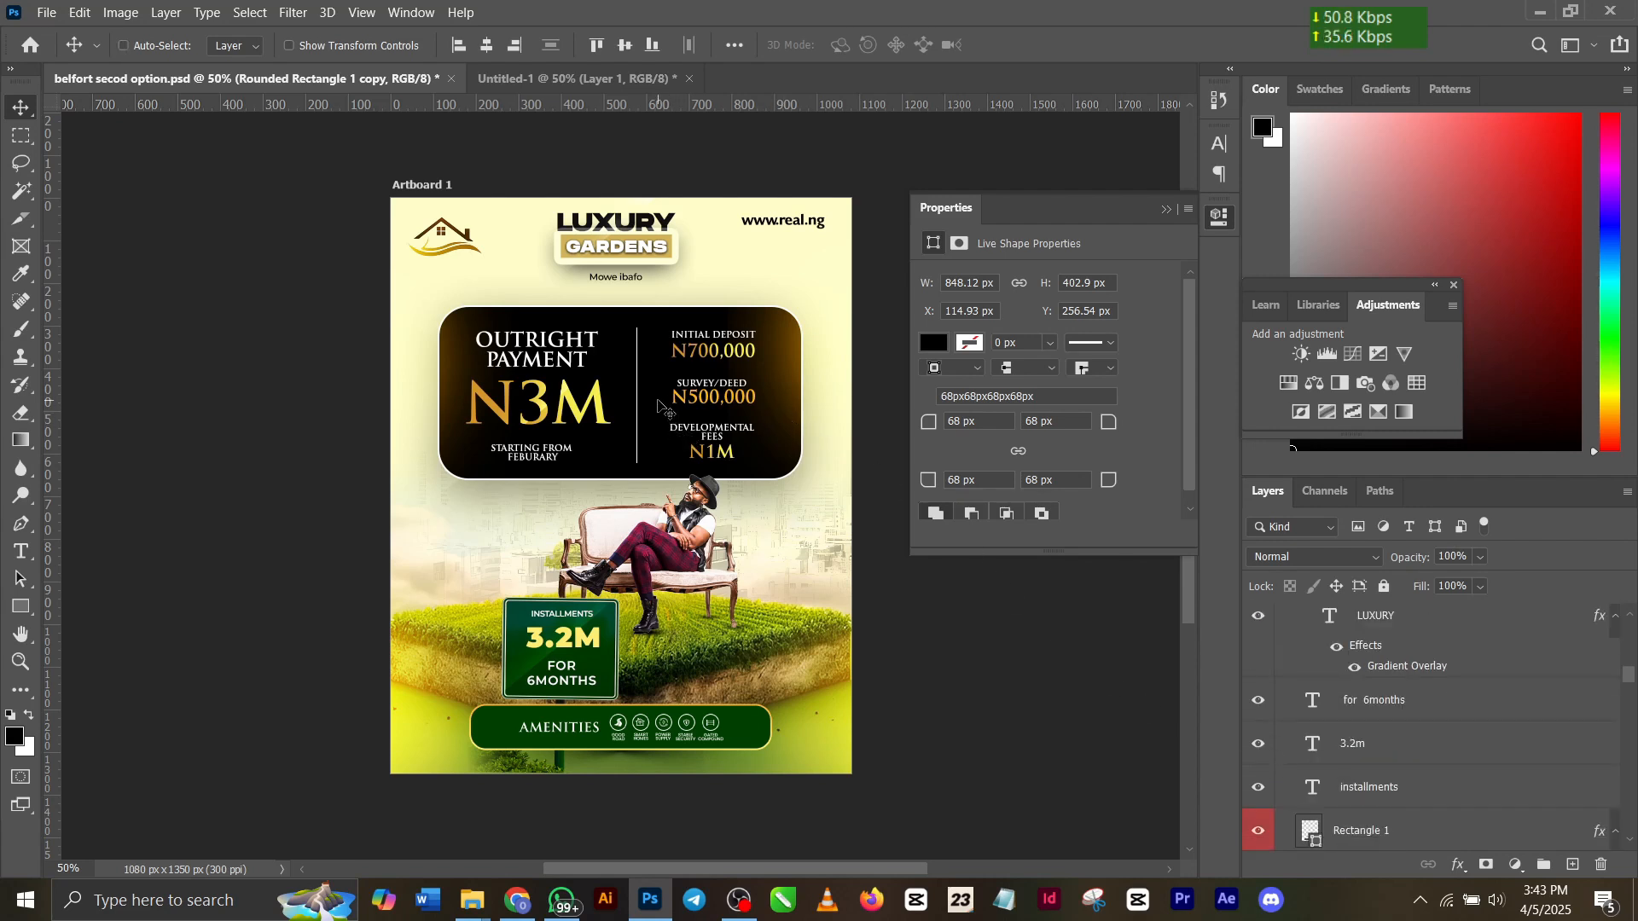
# Copy the black rounded rectangle into Untitled-1 and place it above the man at about X 116 px, Y 167 px.
pyautogui.press('ctrl')
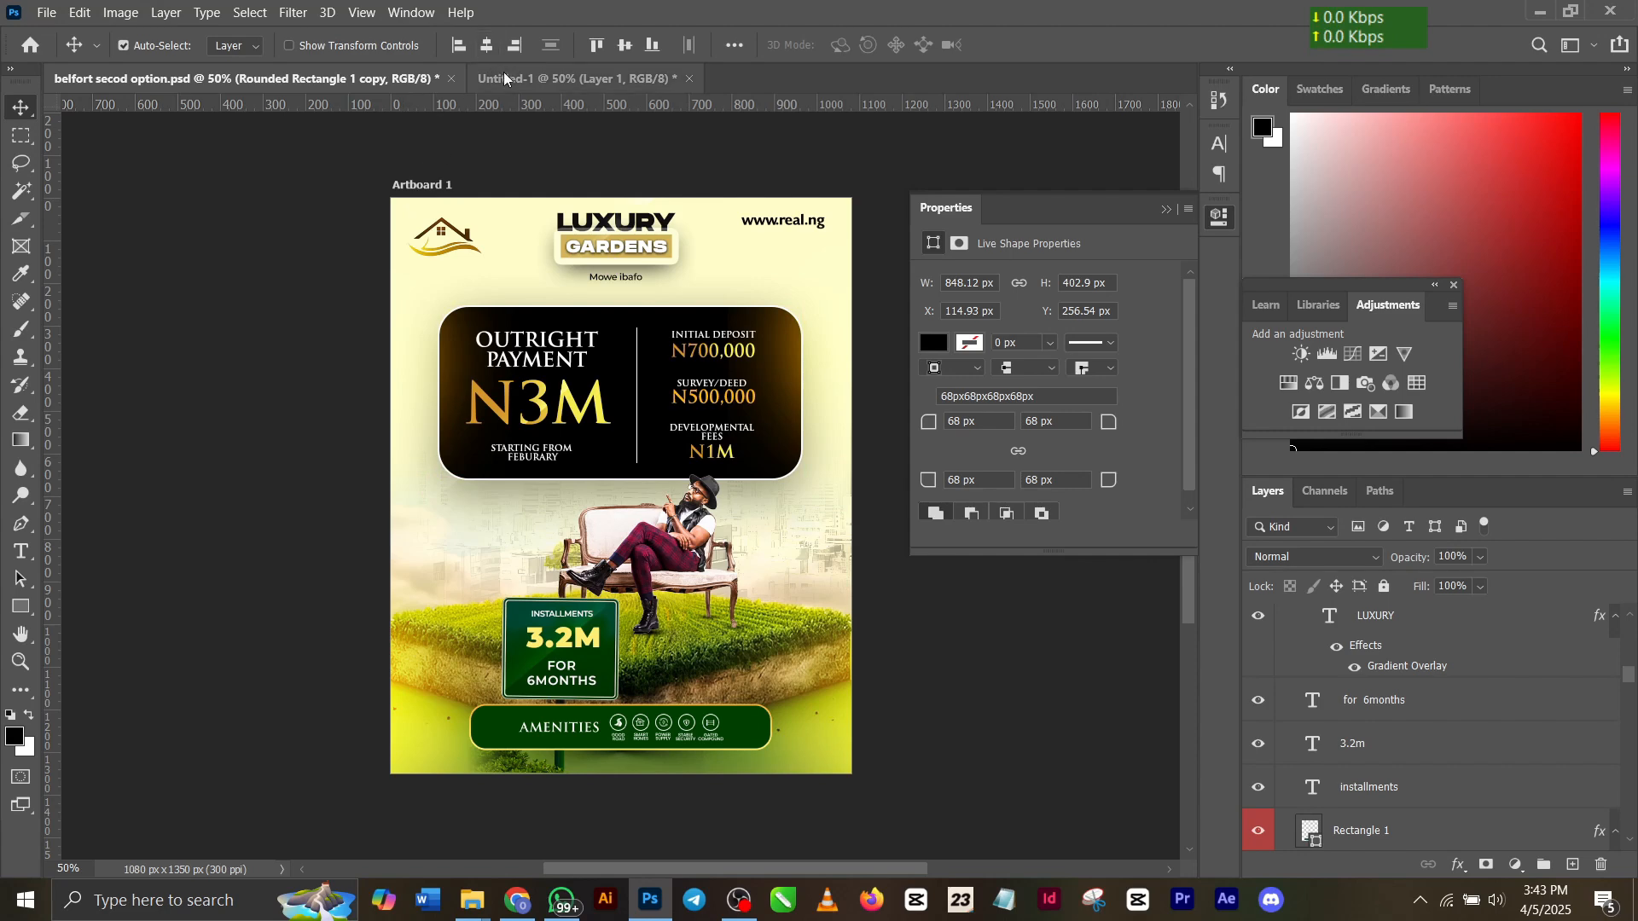
pyautogui.moveTo(506, 79); pyautogui.dragTo(546, 139)
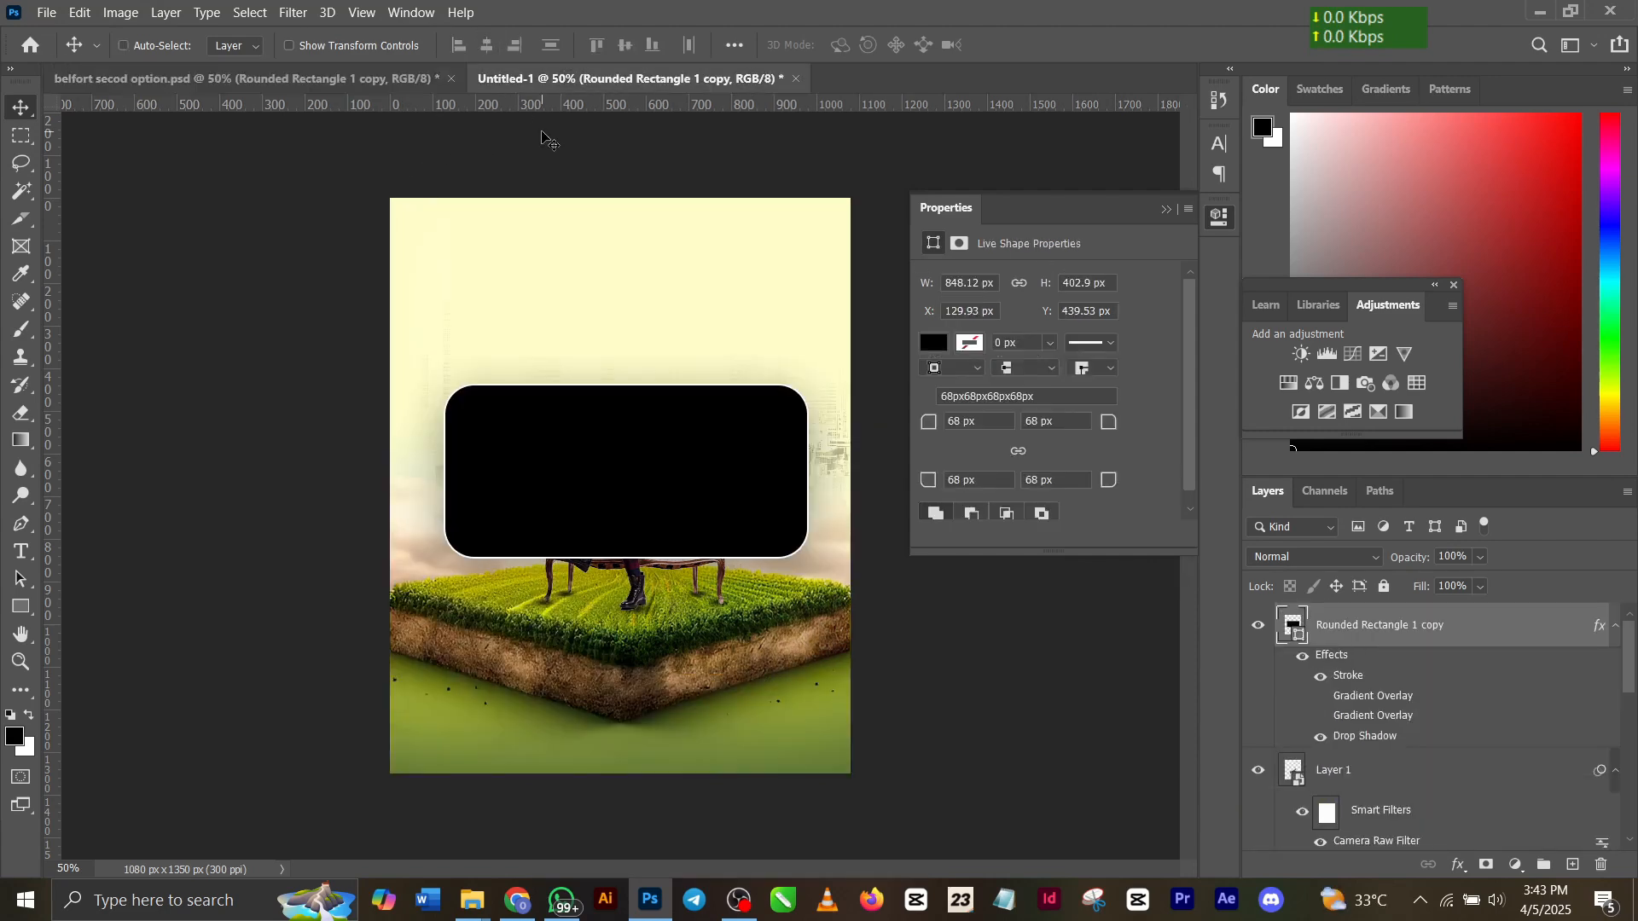
pyautogui.moveTo(601, 495); pyautogui.dragTo(611, 375)
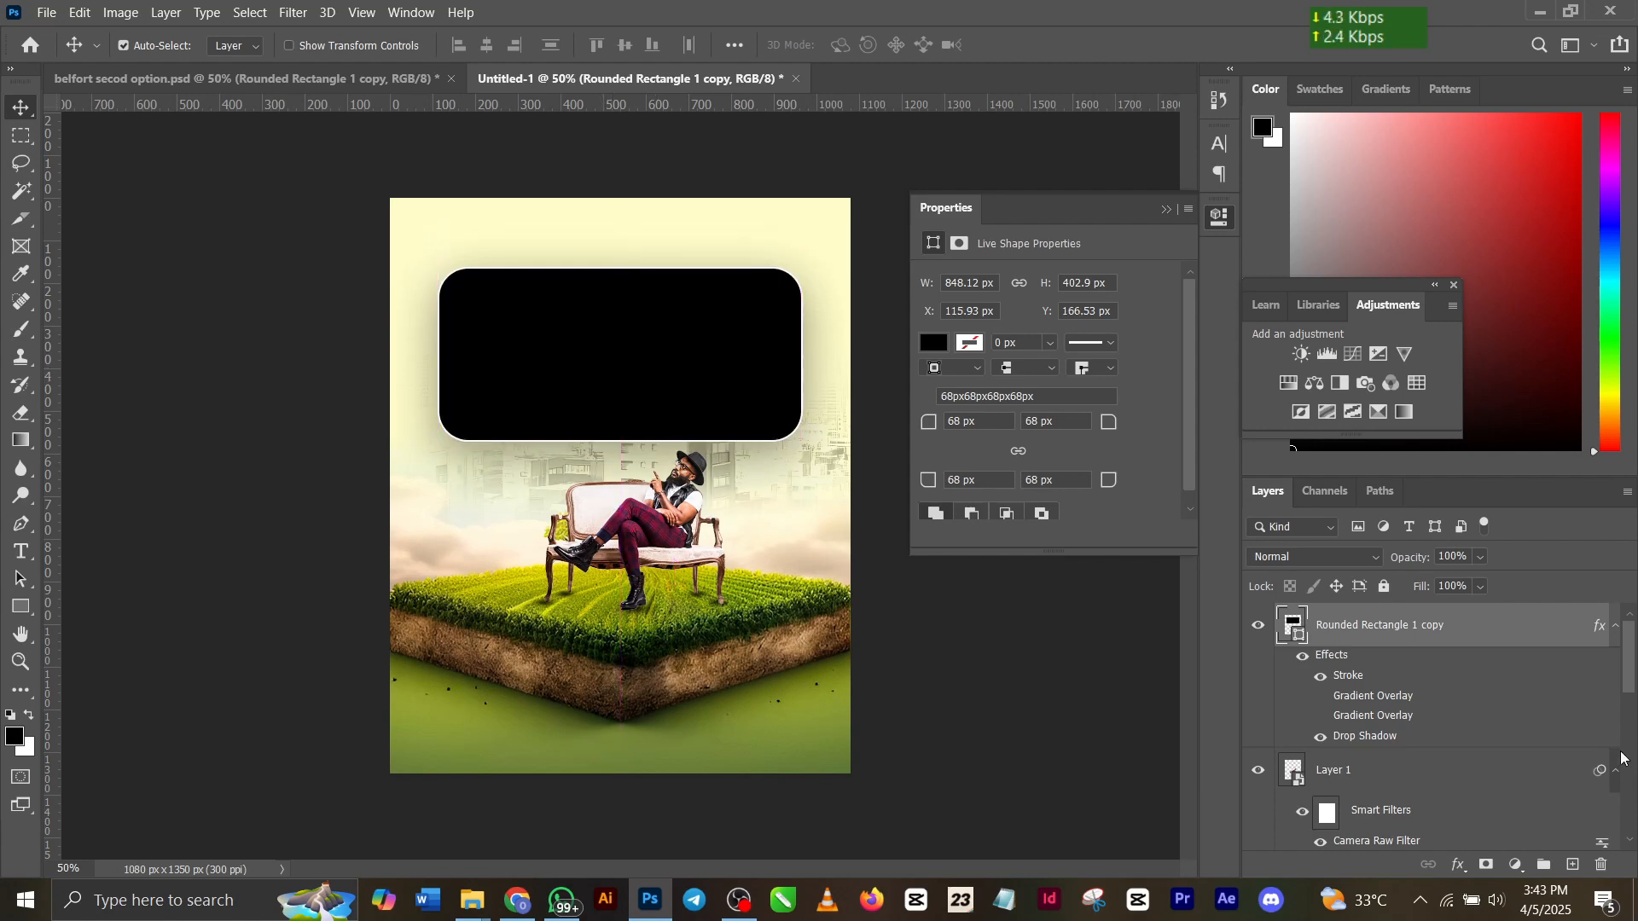
# Reorder the card layer to sit directly above Group 1, behind the man, and lower it to about Y 209 px.
pyautogui.scroll(-8, 1493, 683)
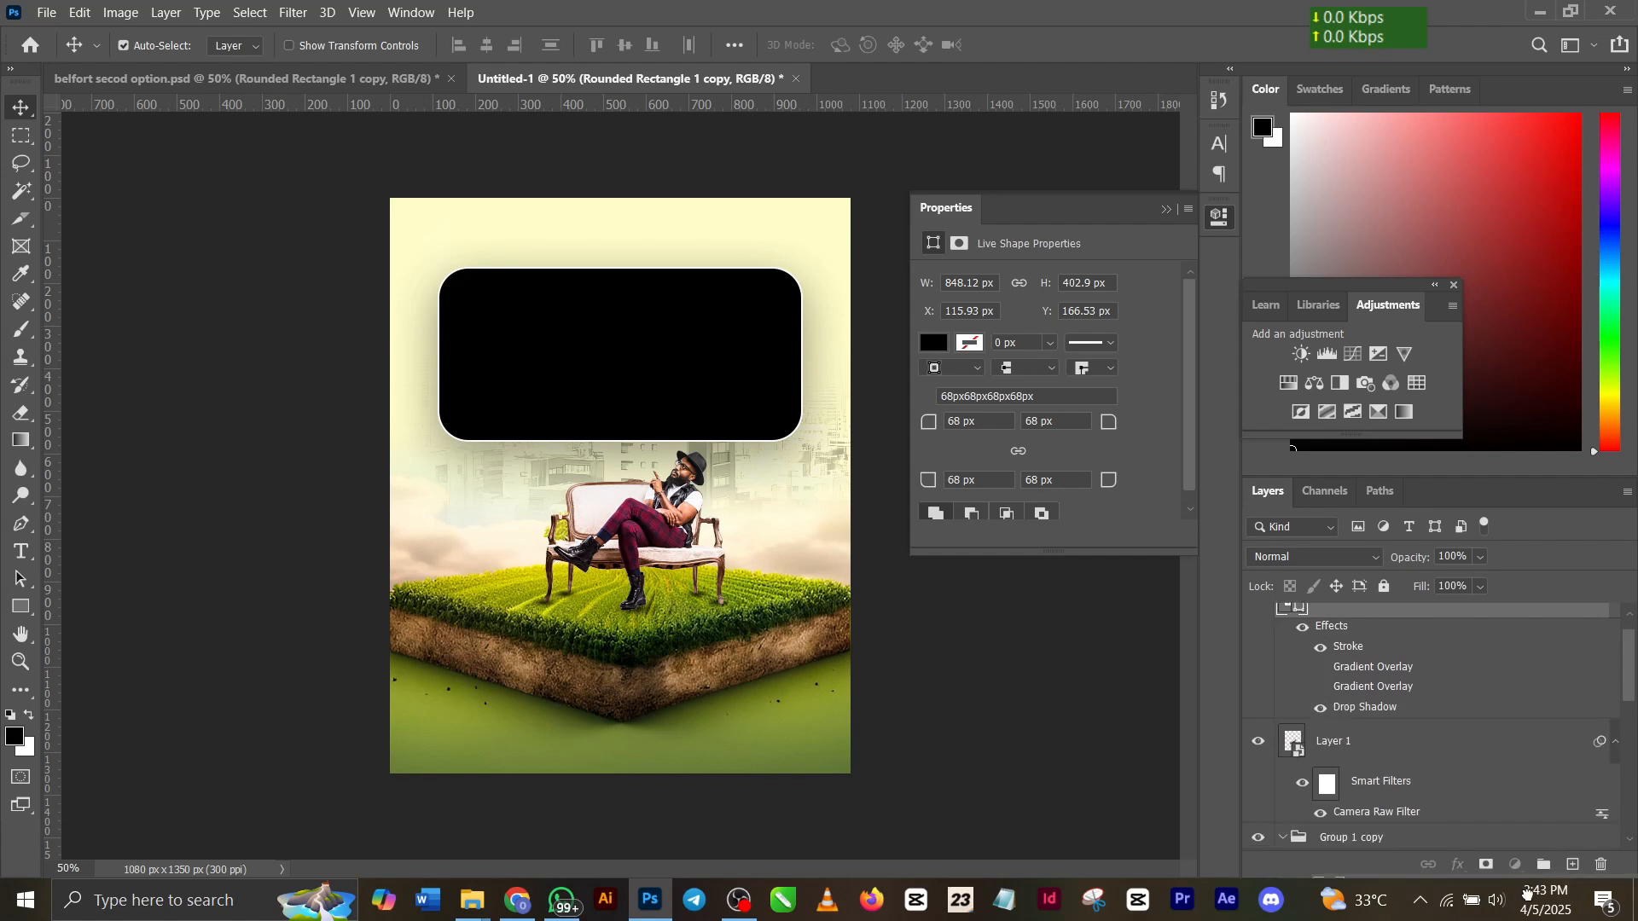
pyautogui.moveTo(1527, 891); pyautogui.dragTo(1570, 752)
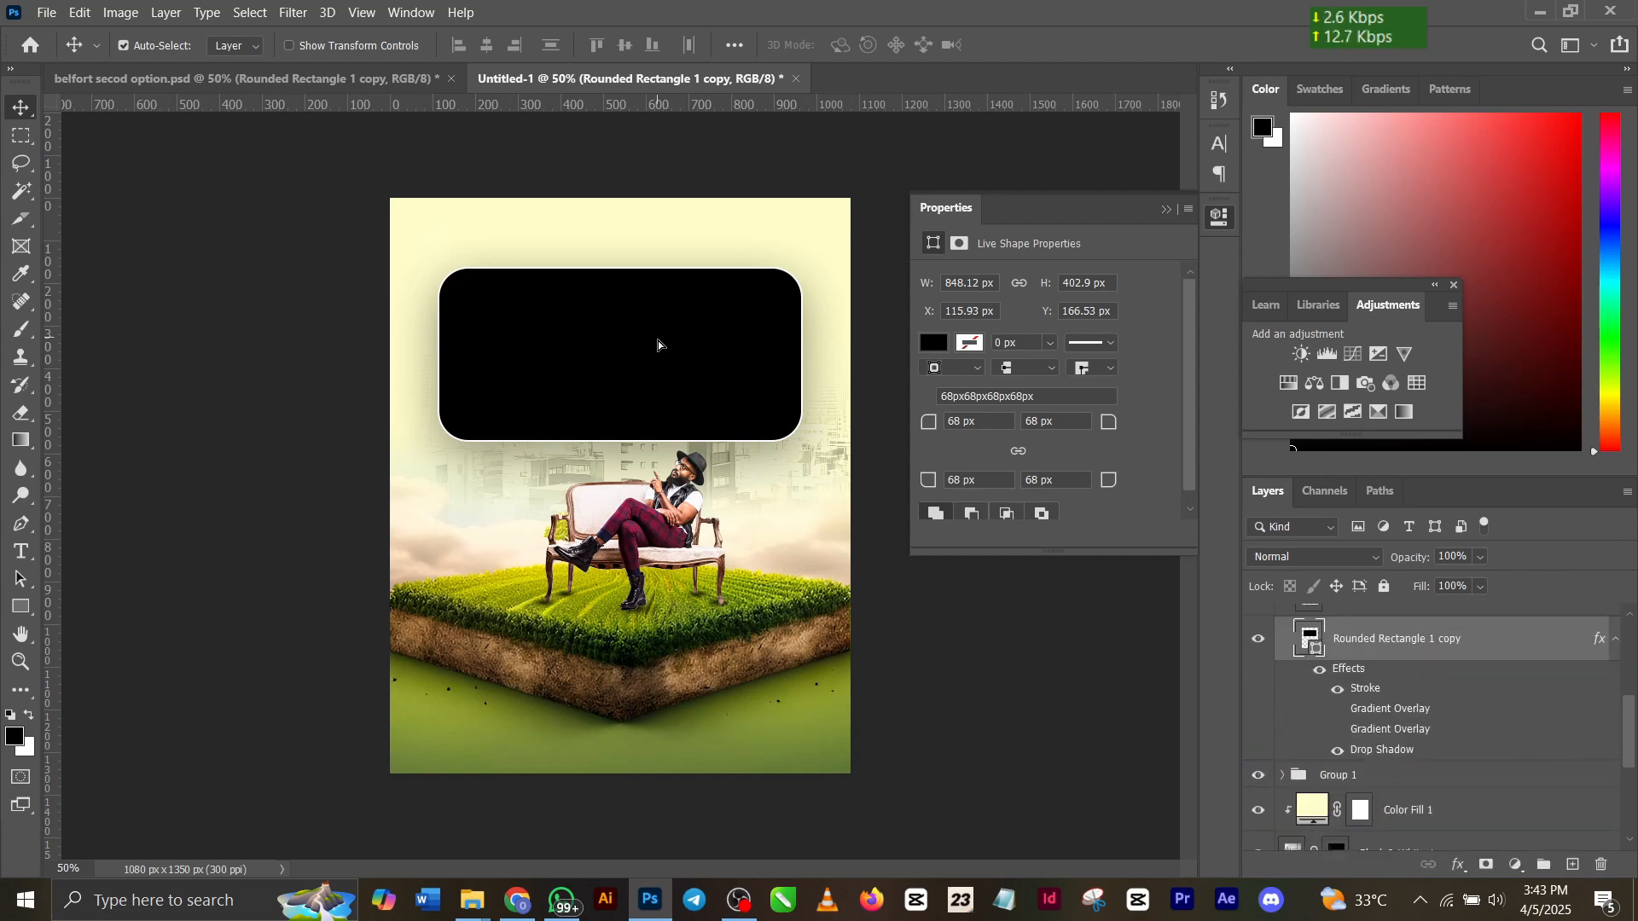
pyautogui.moveTo(658, 344); pyautogui.dragTo(659, 358)
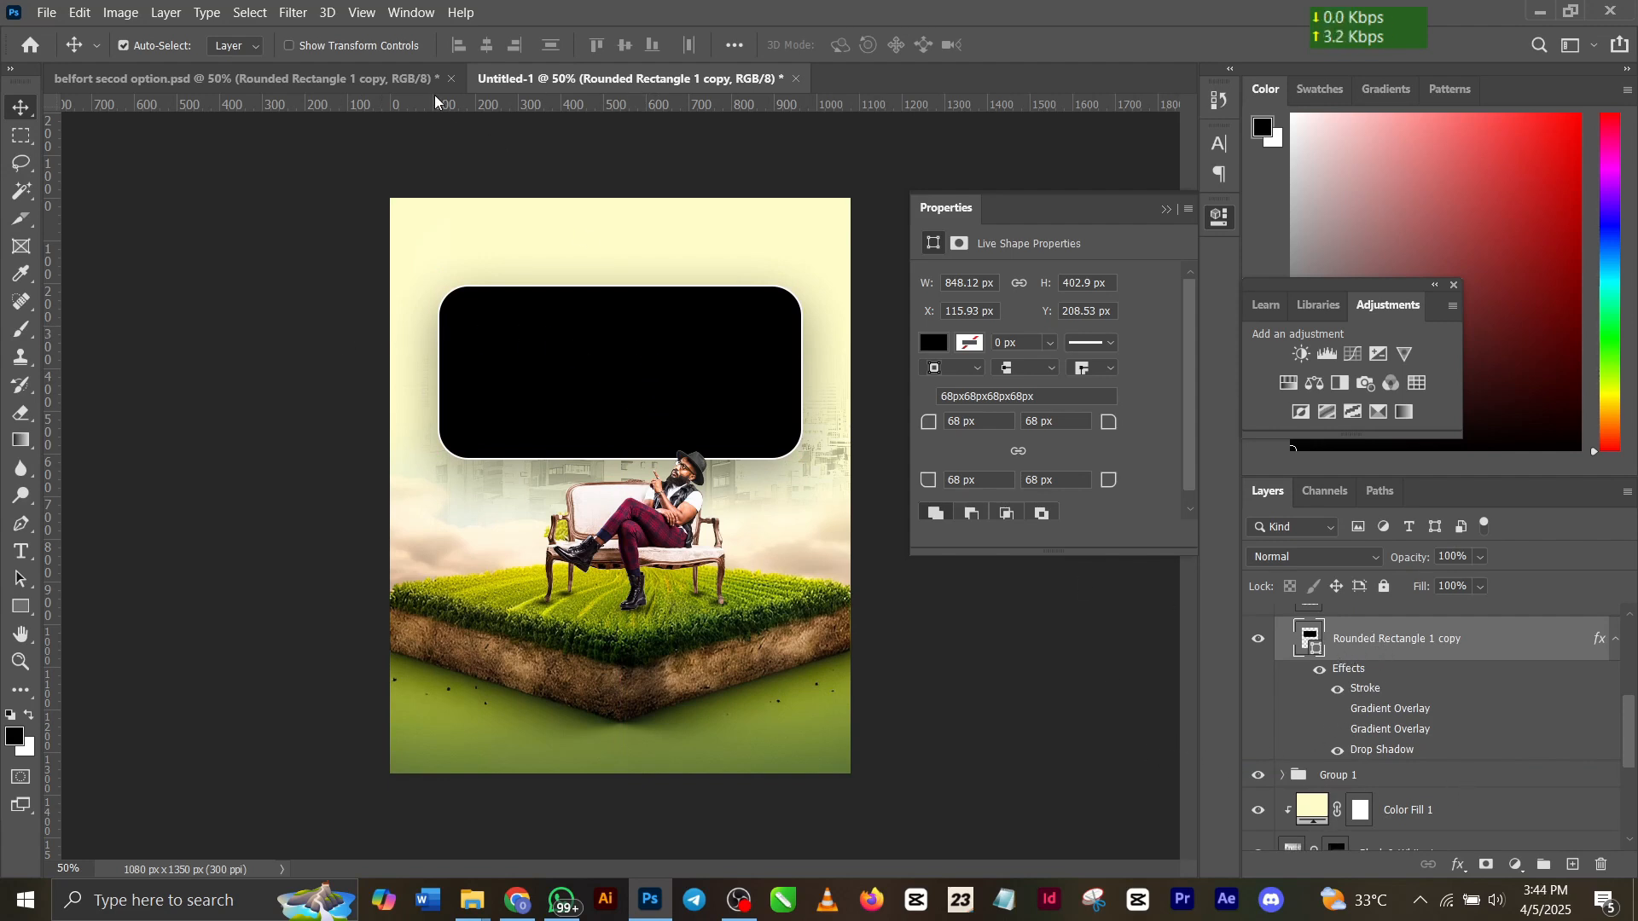
# Copy the OUTRIGHT PAYMENT text from the original flyer onto the new card at about X 173 px, Y 229 px.
pyautogui.click(376, 79)
pyautogui.moveTo(561, 328); pyautogui.dragTo(563, 114)
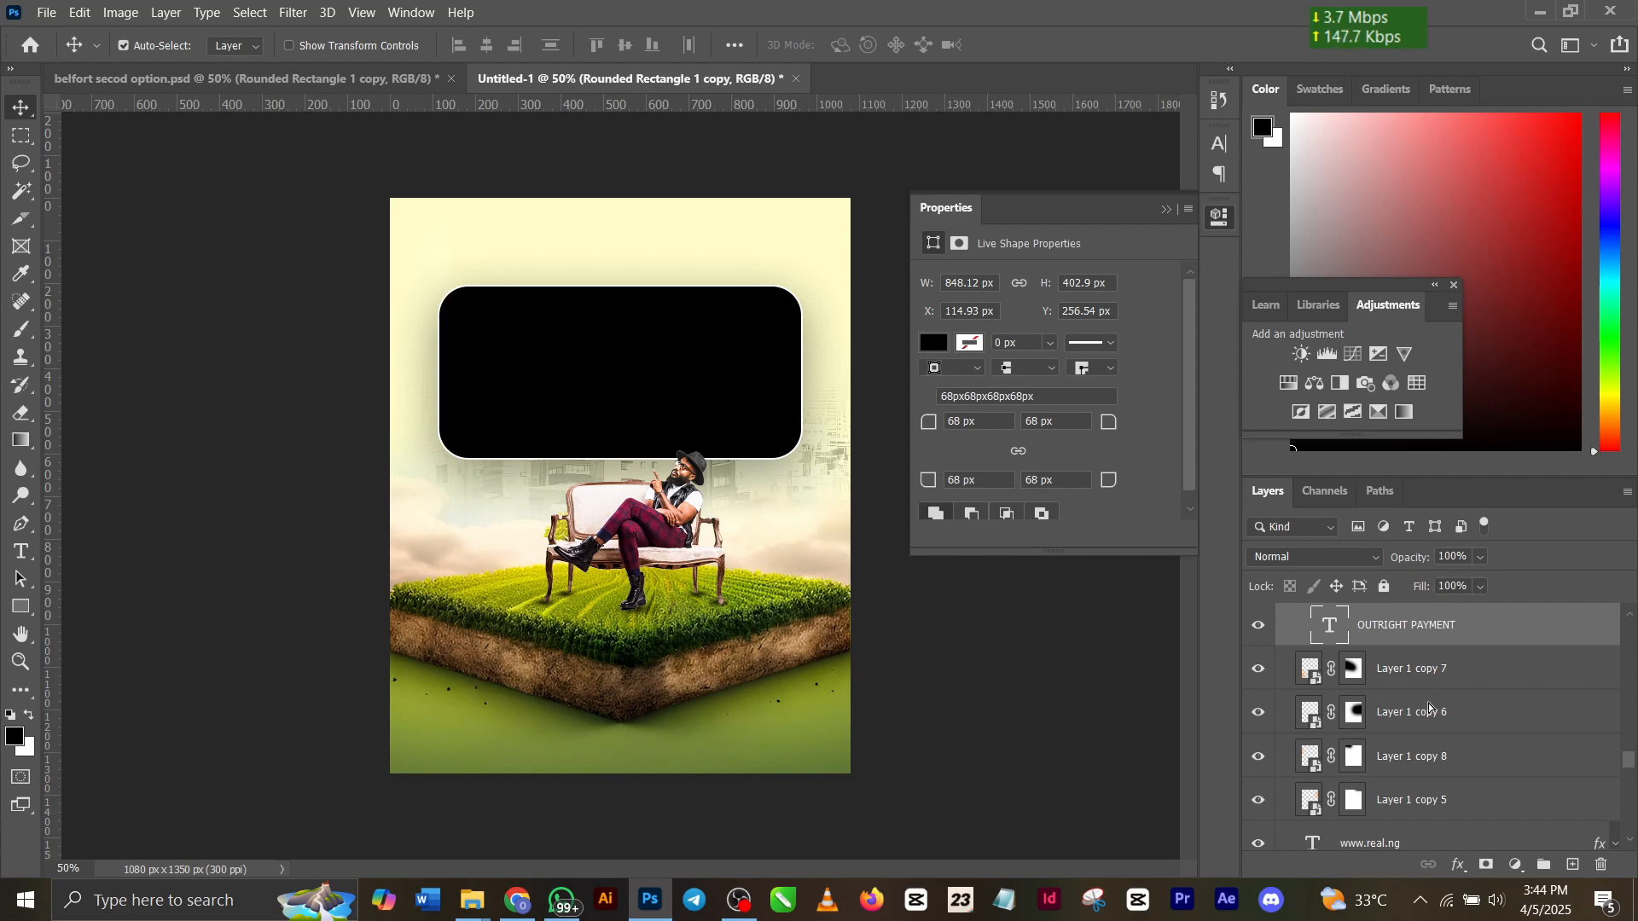
pyautogui.moveTo(1428, 703); pyautogui.dragTo(1424, 744)
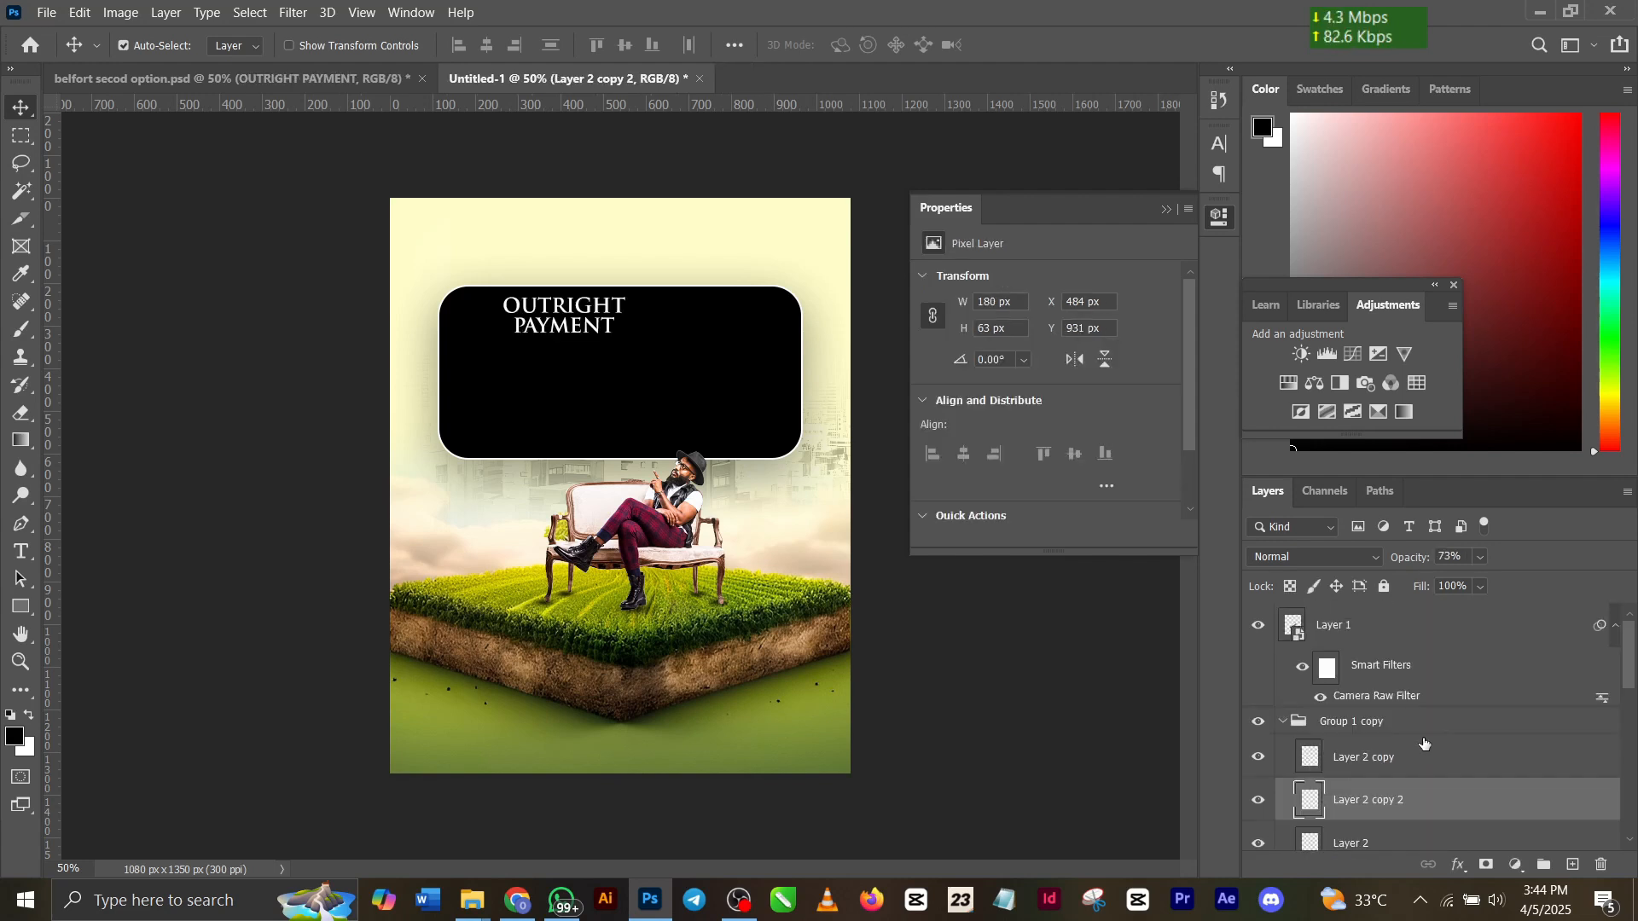
pyautogui.moveTo(581, 322); pyautogui.dragTo(541, 320)
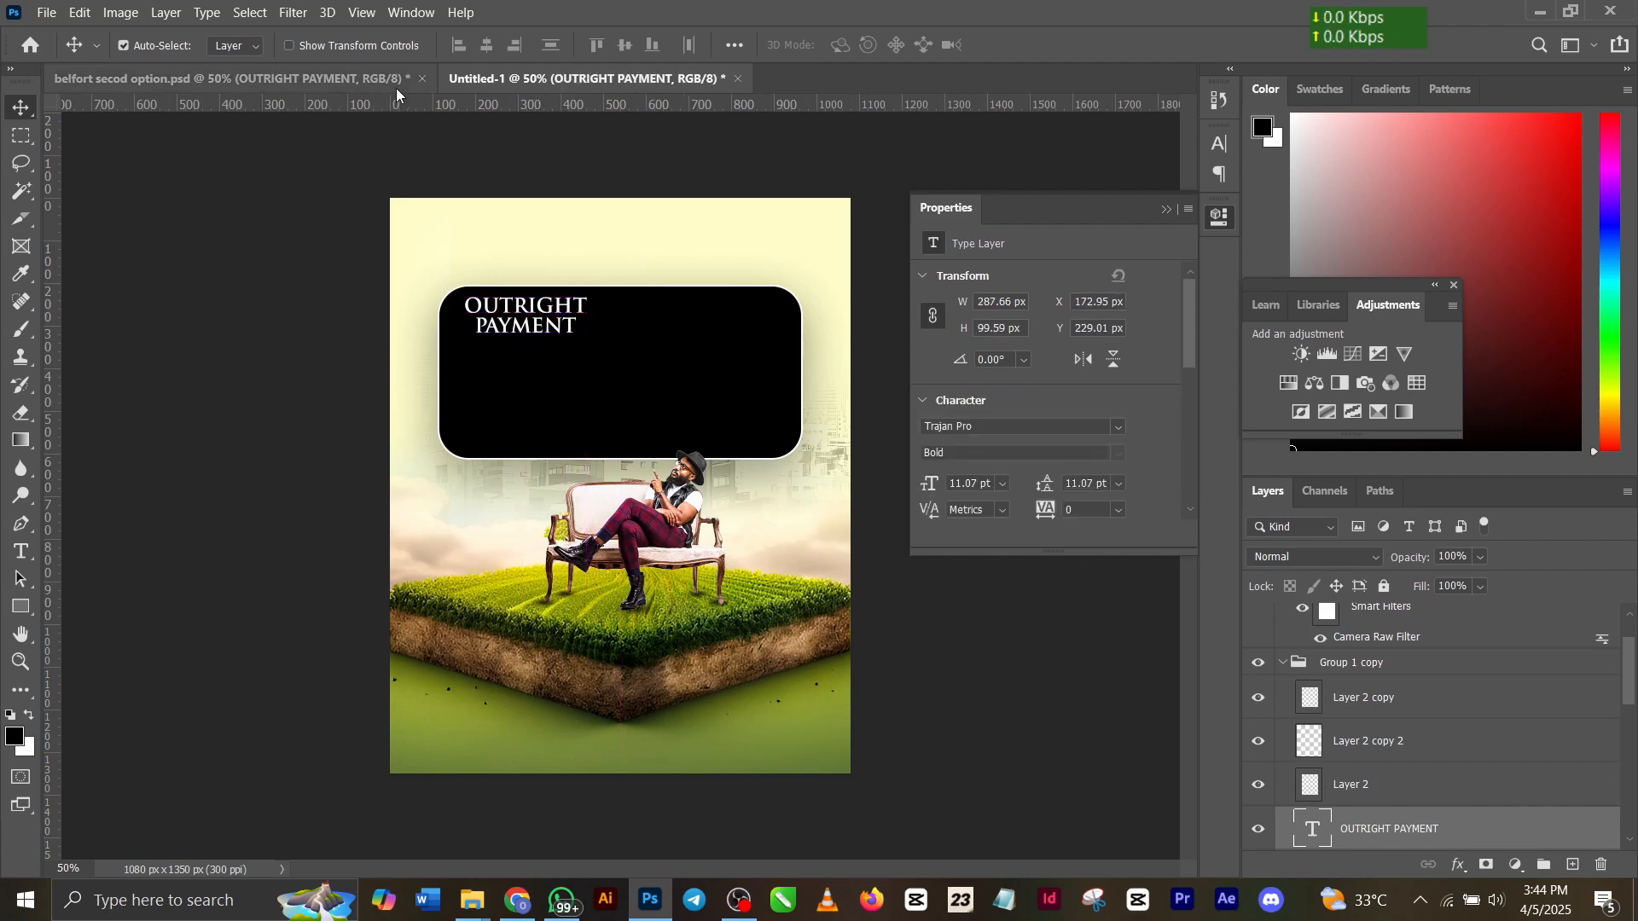
# Copy the gold N3M text from the original flyer onto the card beneath OUTRIGHT PAYMENT, at about X 166 px, Y 364 px.
pyautogui.click(362, 77)
pyautogui.moveTo(570, 437); pyautogui.dragTo(536, 385)
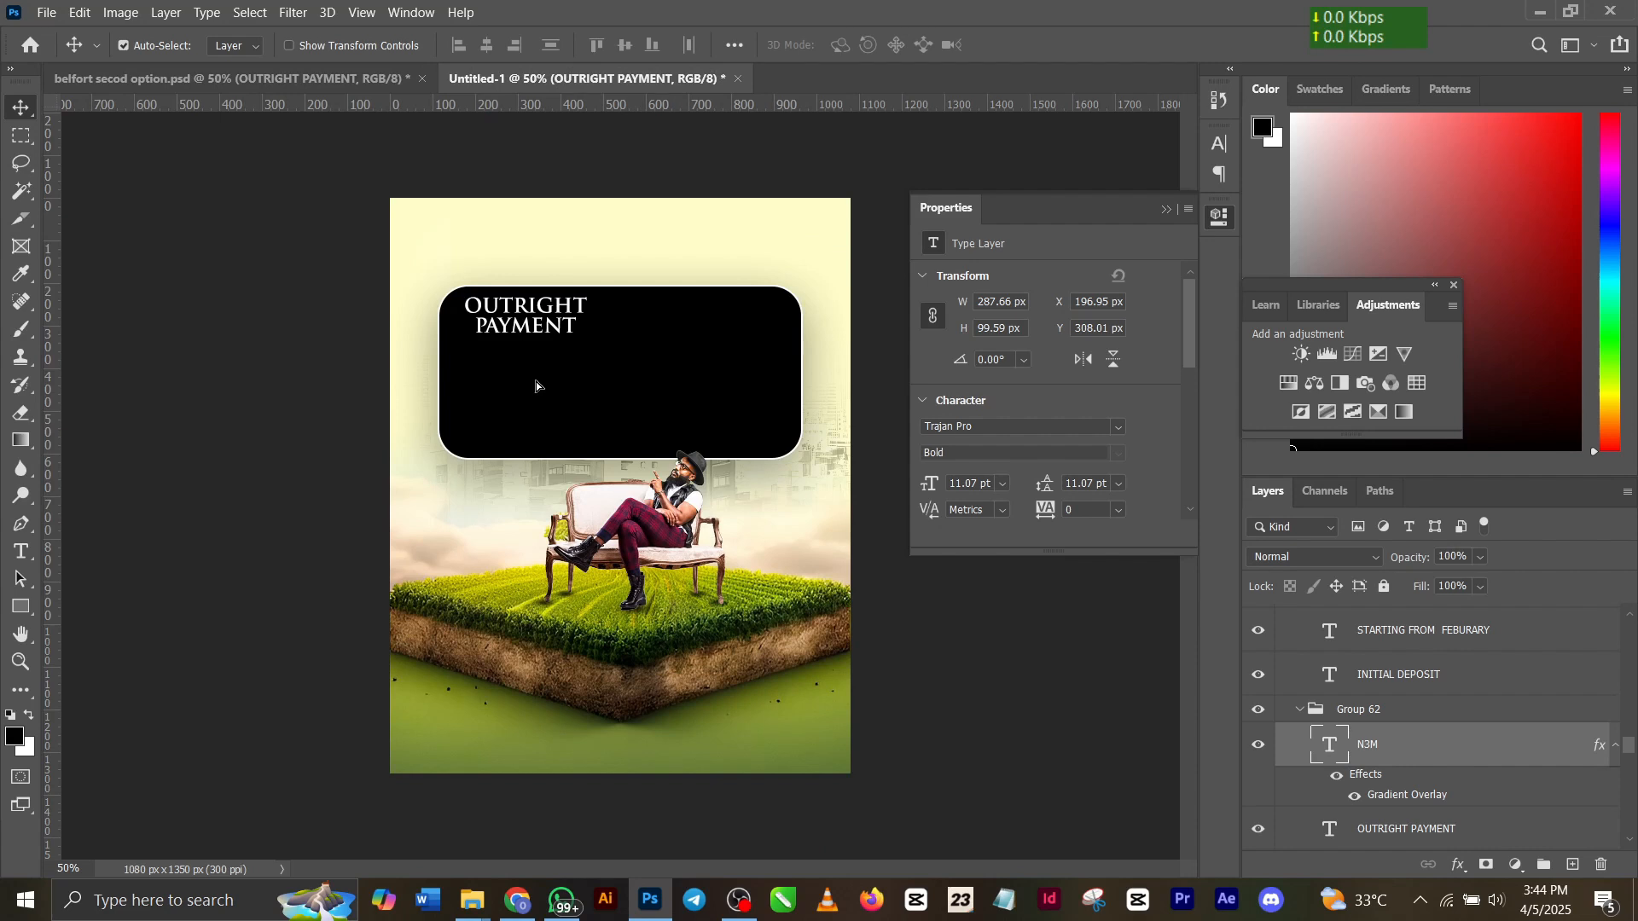
pyautogui.moveTo(536, 386); pyautogui.dragTo(536, 386)
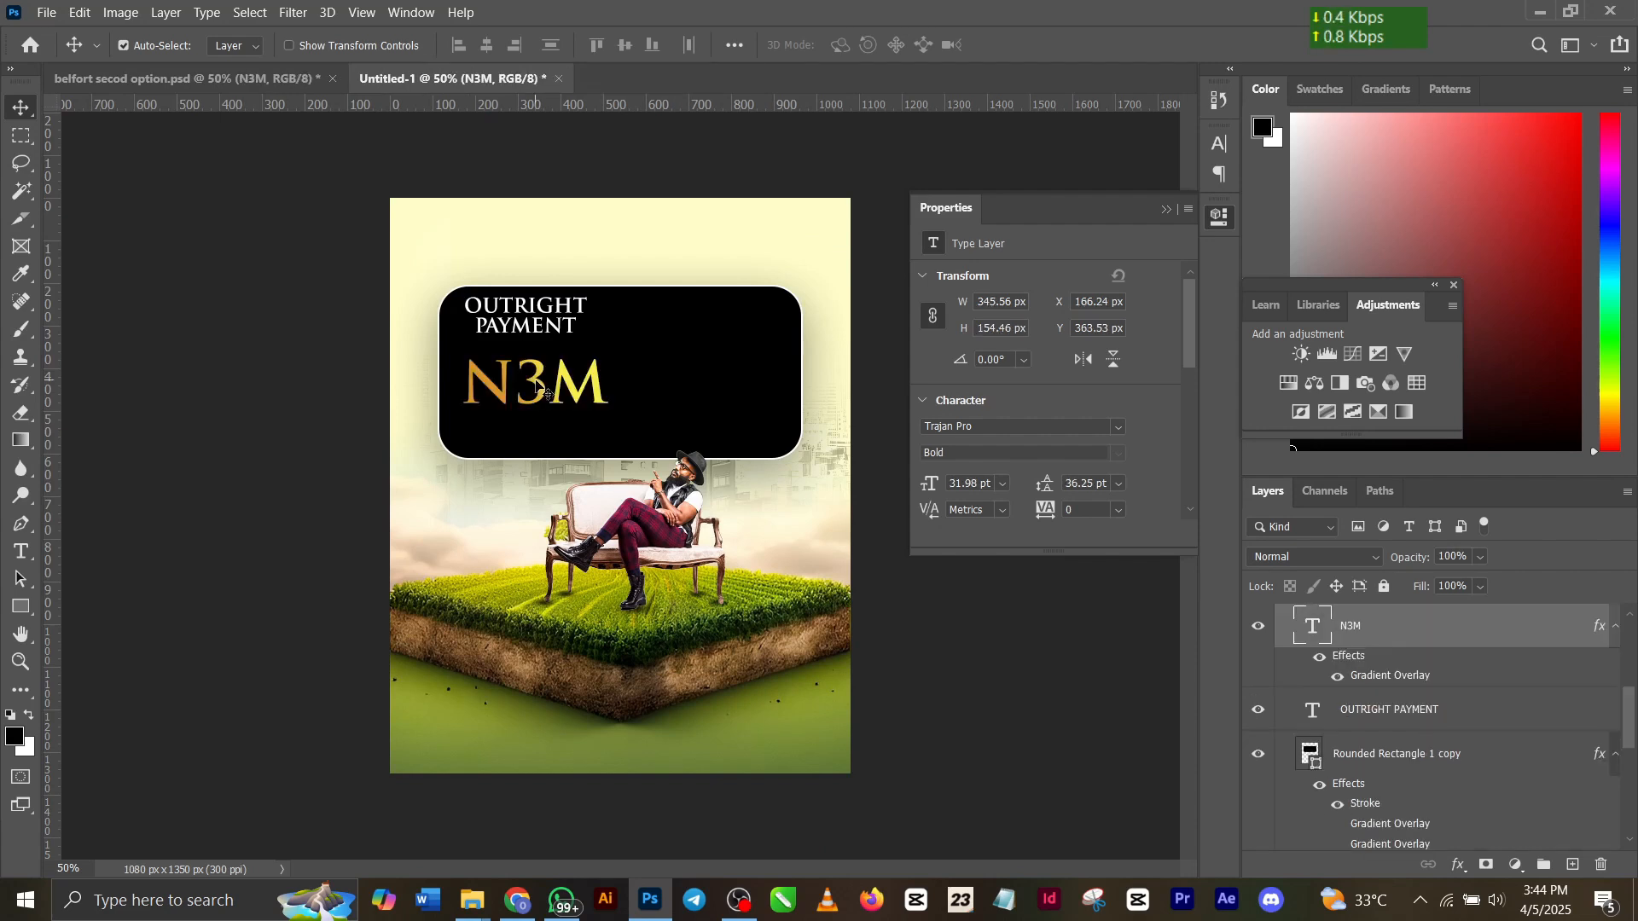
# Align OUTRIGHT PAYMENT closely above N3M, and shift both text layers down together to about X 180 px, Y 300 px.
pyautogui.moveTo(556, 316); pyautogui.dragTo(566, 328)
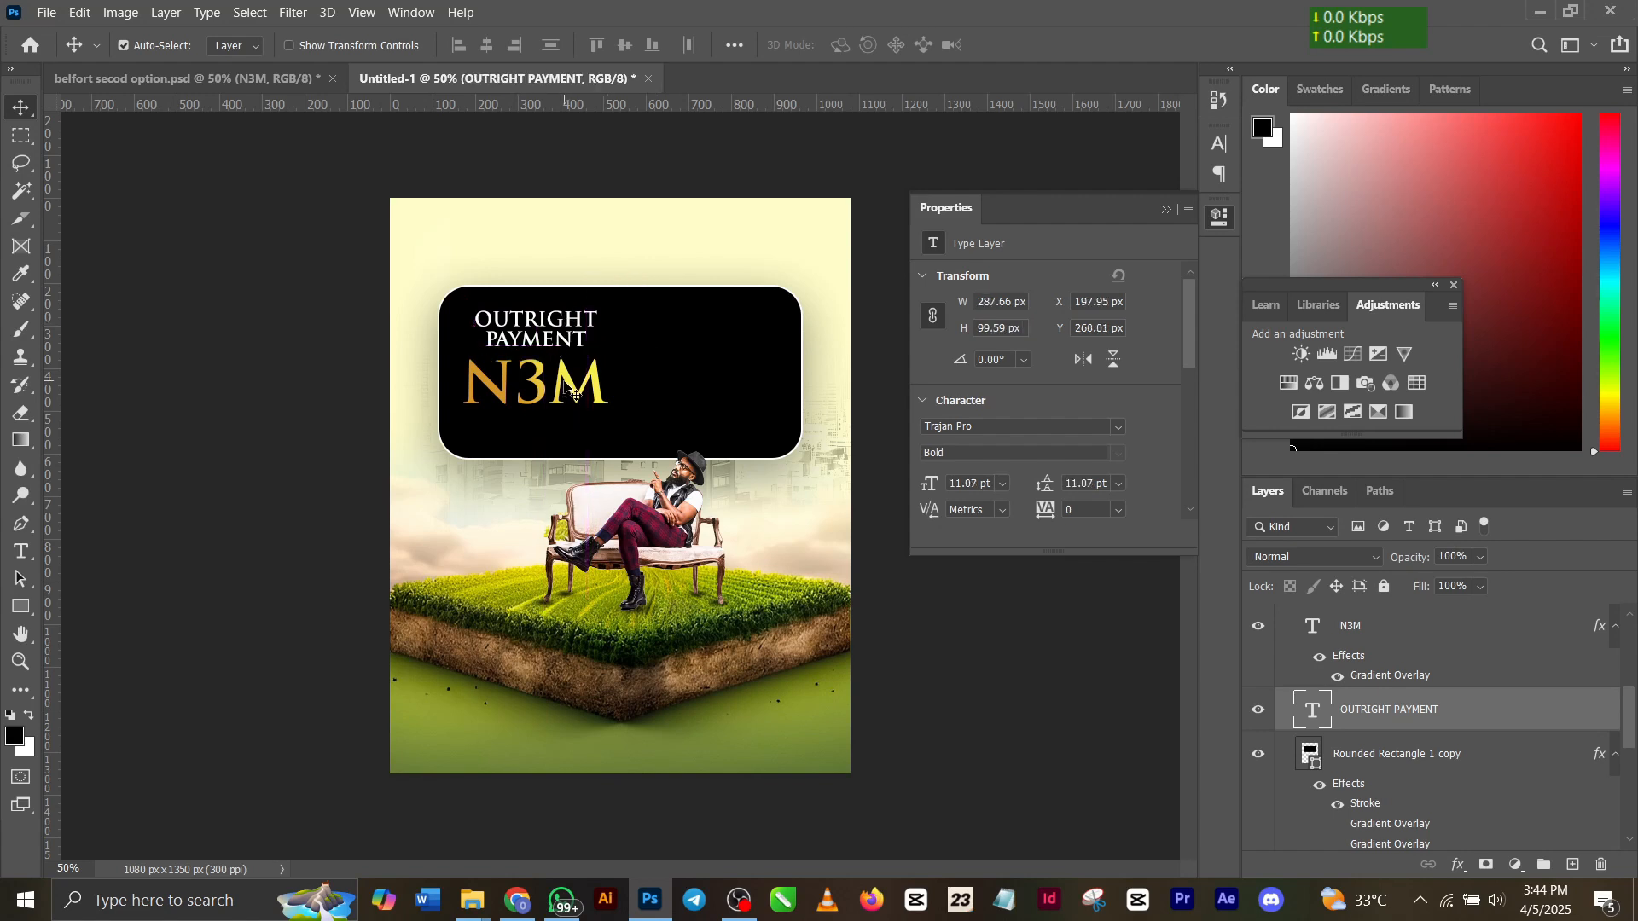
pyautogui.moveTo(567, 392); pyautogui.dragTo(565, 382)
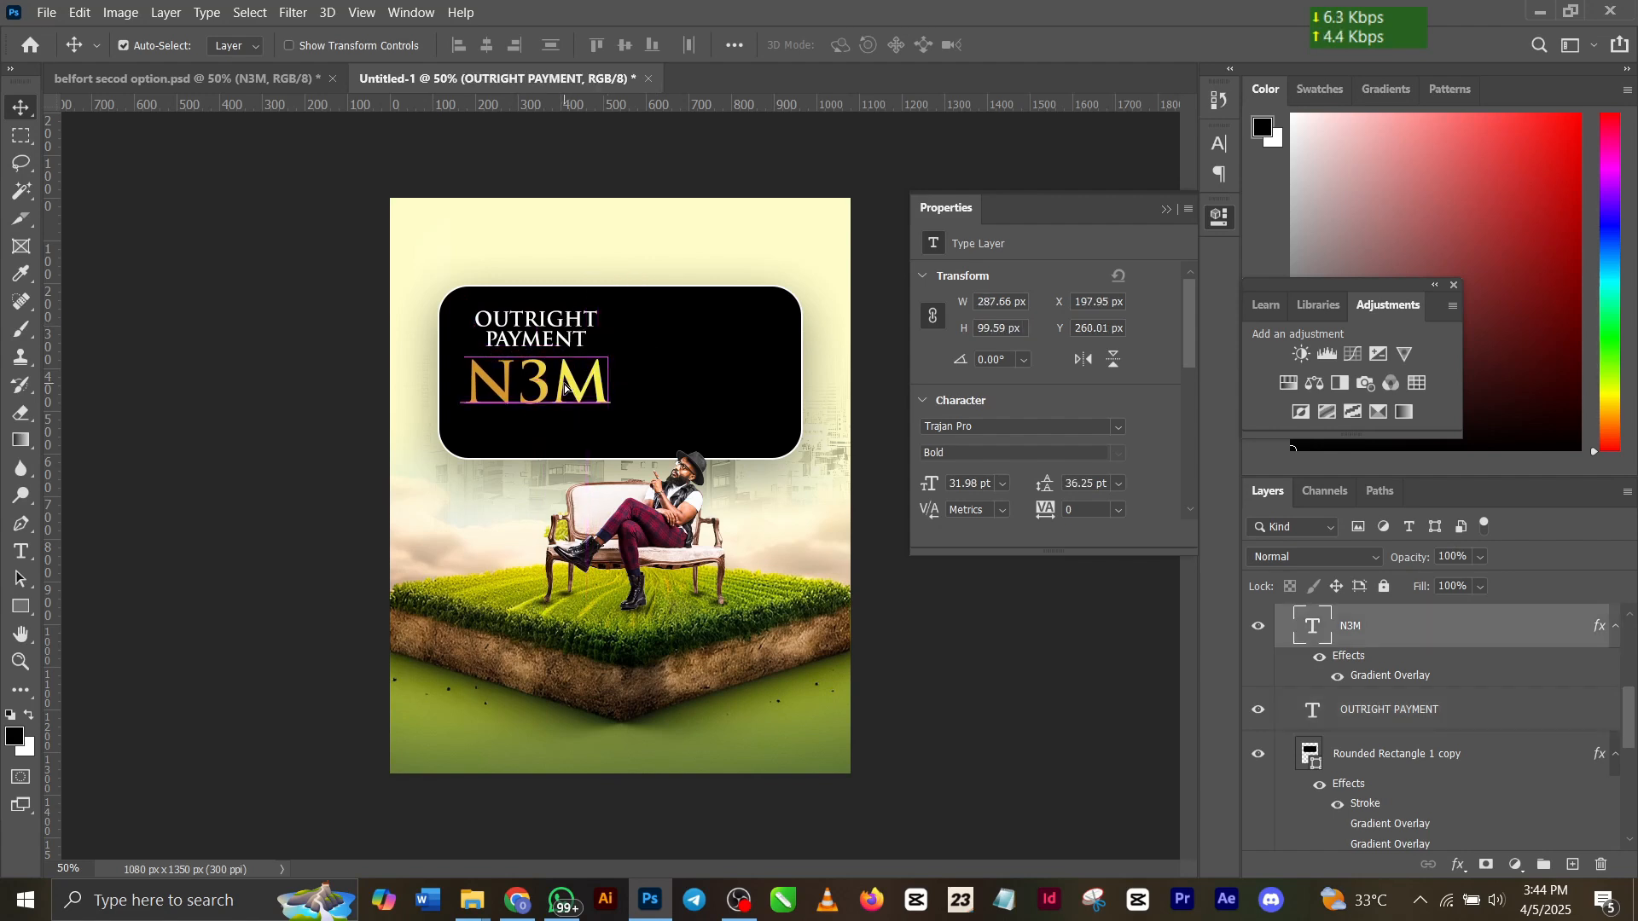
pyautogui.keyDown('shift'); pyautogui.click(1421, 715); pyautogui.keyUp('shift')
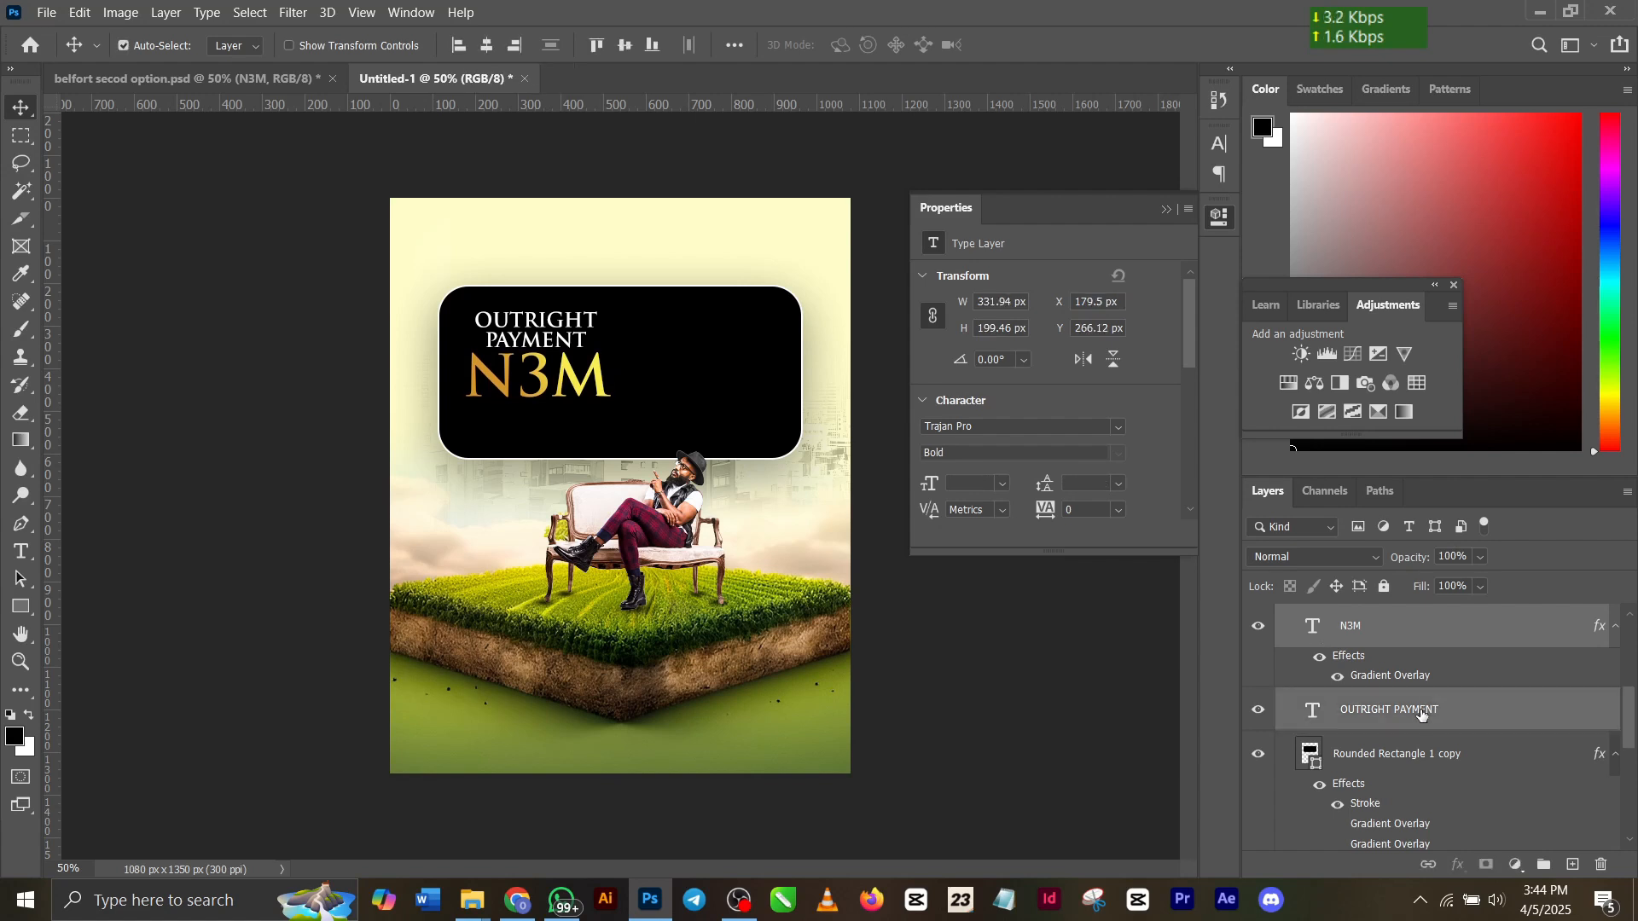
pyautogui.hotkey('shift', 'Down')
pyautogui.hotkey('shift', 'Down')
pyautogui.hotkey('shift', 'Down')
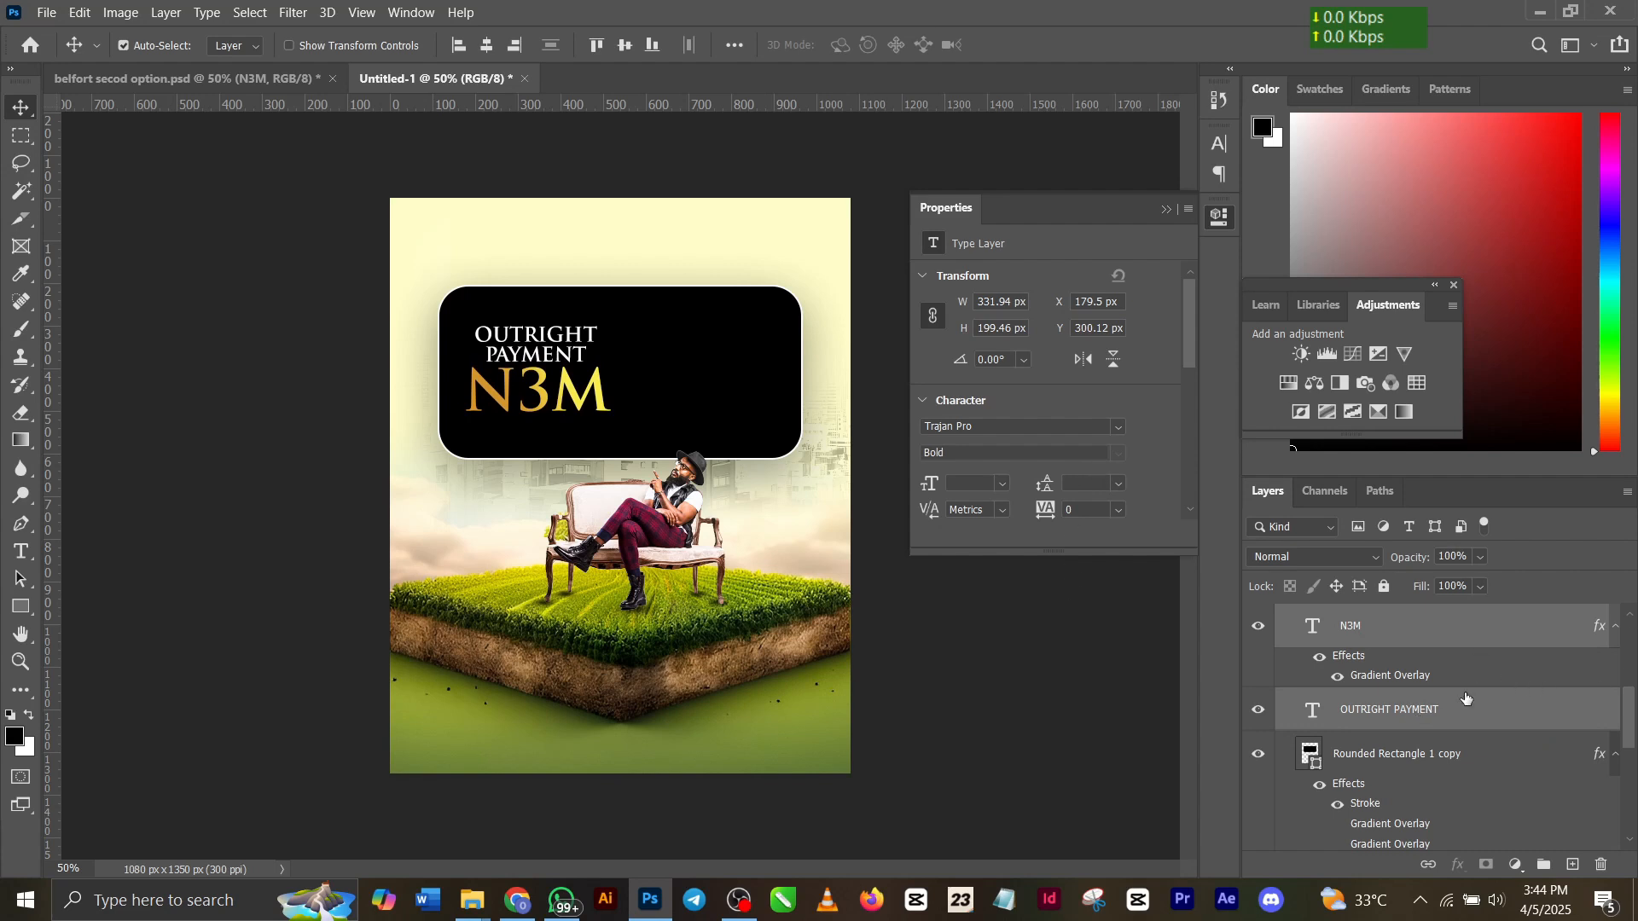
# Raise only the OUTRIGHT PAYMENT text to about Y 282 px to widen its gap above N3M.
pyautogui.click(1462, 714)
pyautogui.hotkey('shift', 'Up')
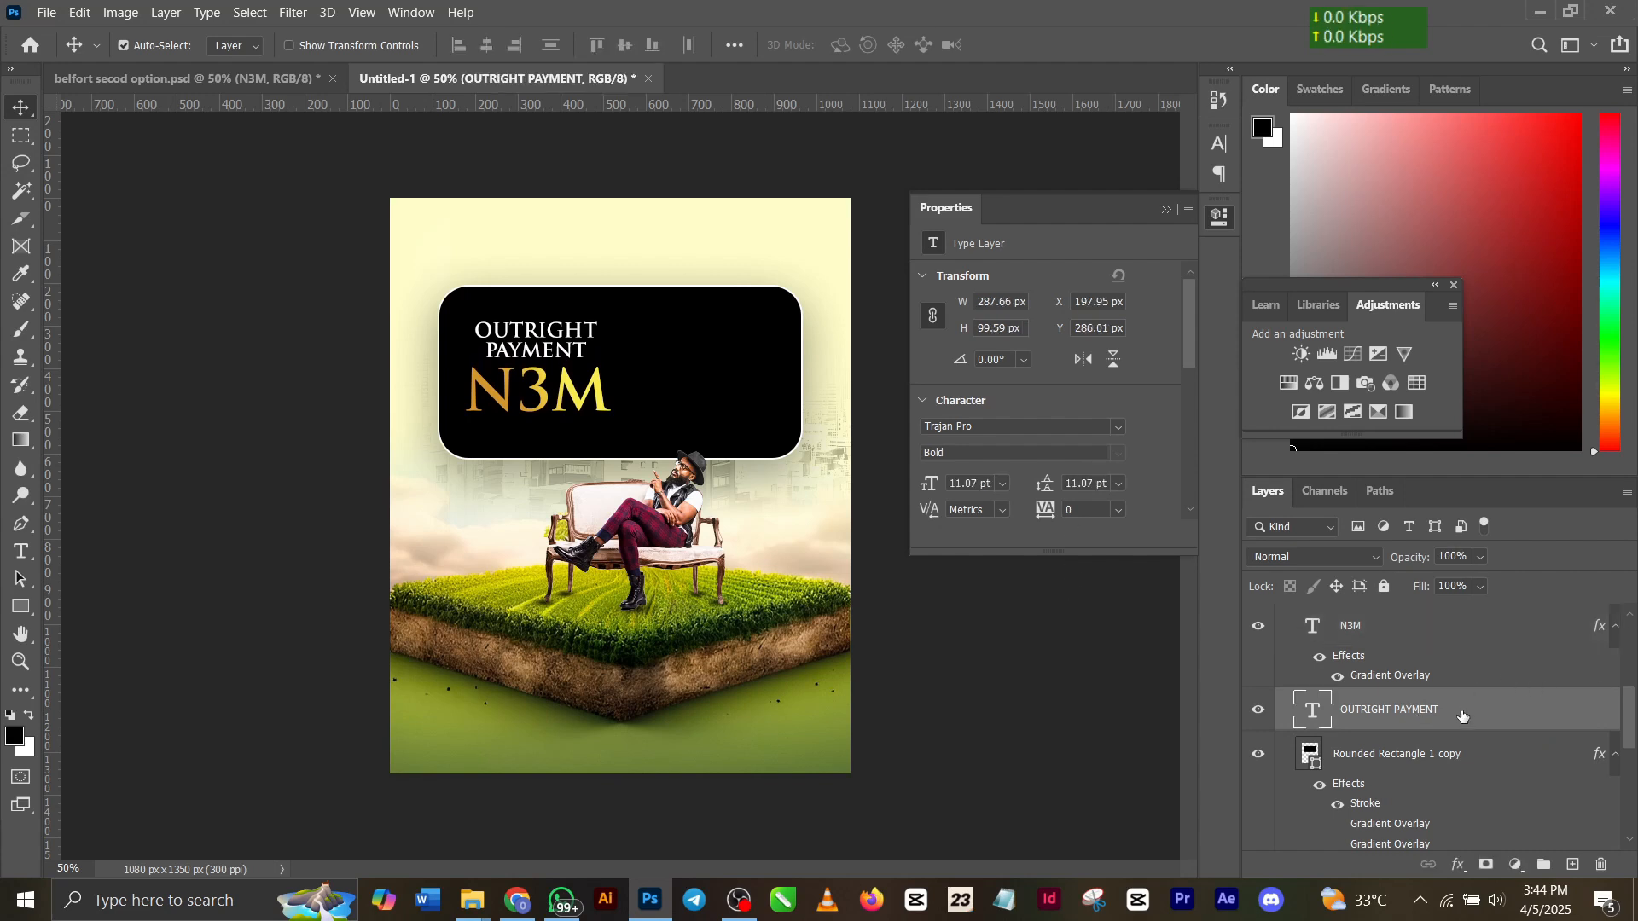
pyautogui.press('Up')
pyautogui.press('Up')
pyautogui.press('Up')
pyautogui.press('Up')
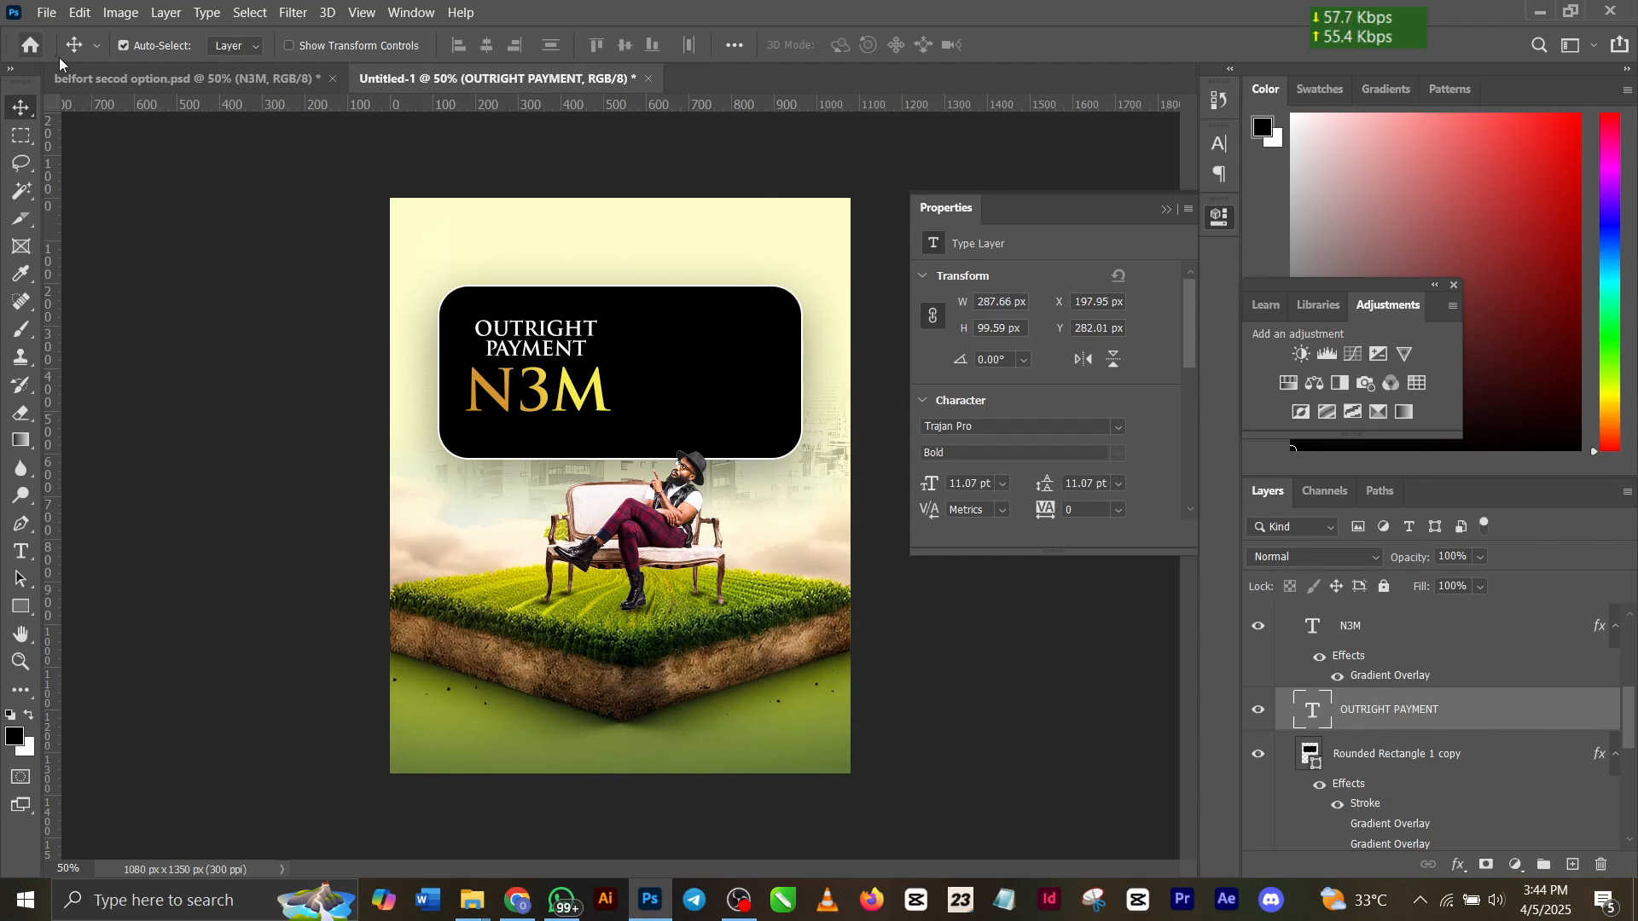
# Copy the STARTING FROM FEBURARY text from the original flyer beneath N3M, at about X 249 px, Y 533 px.
pyautogui.click(146, 81)
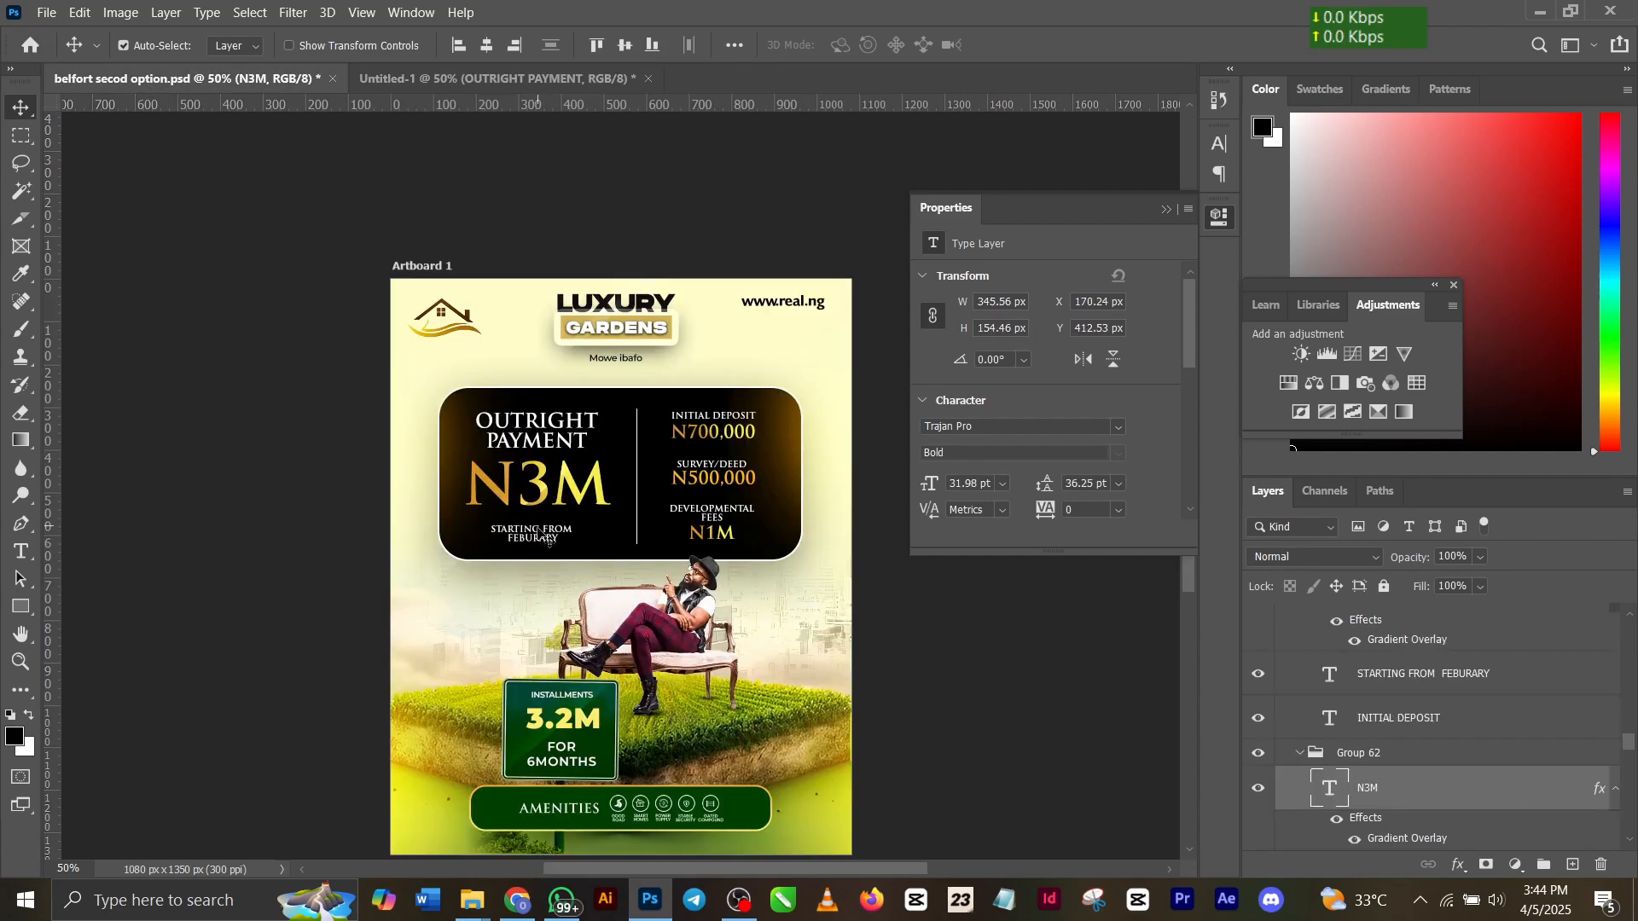
pyautogui.moveTo(549, 539); pyautogui.dragTo(546, 424)
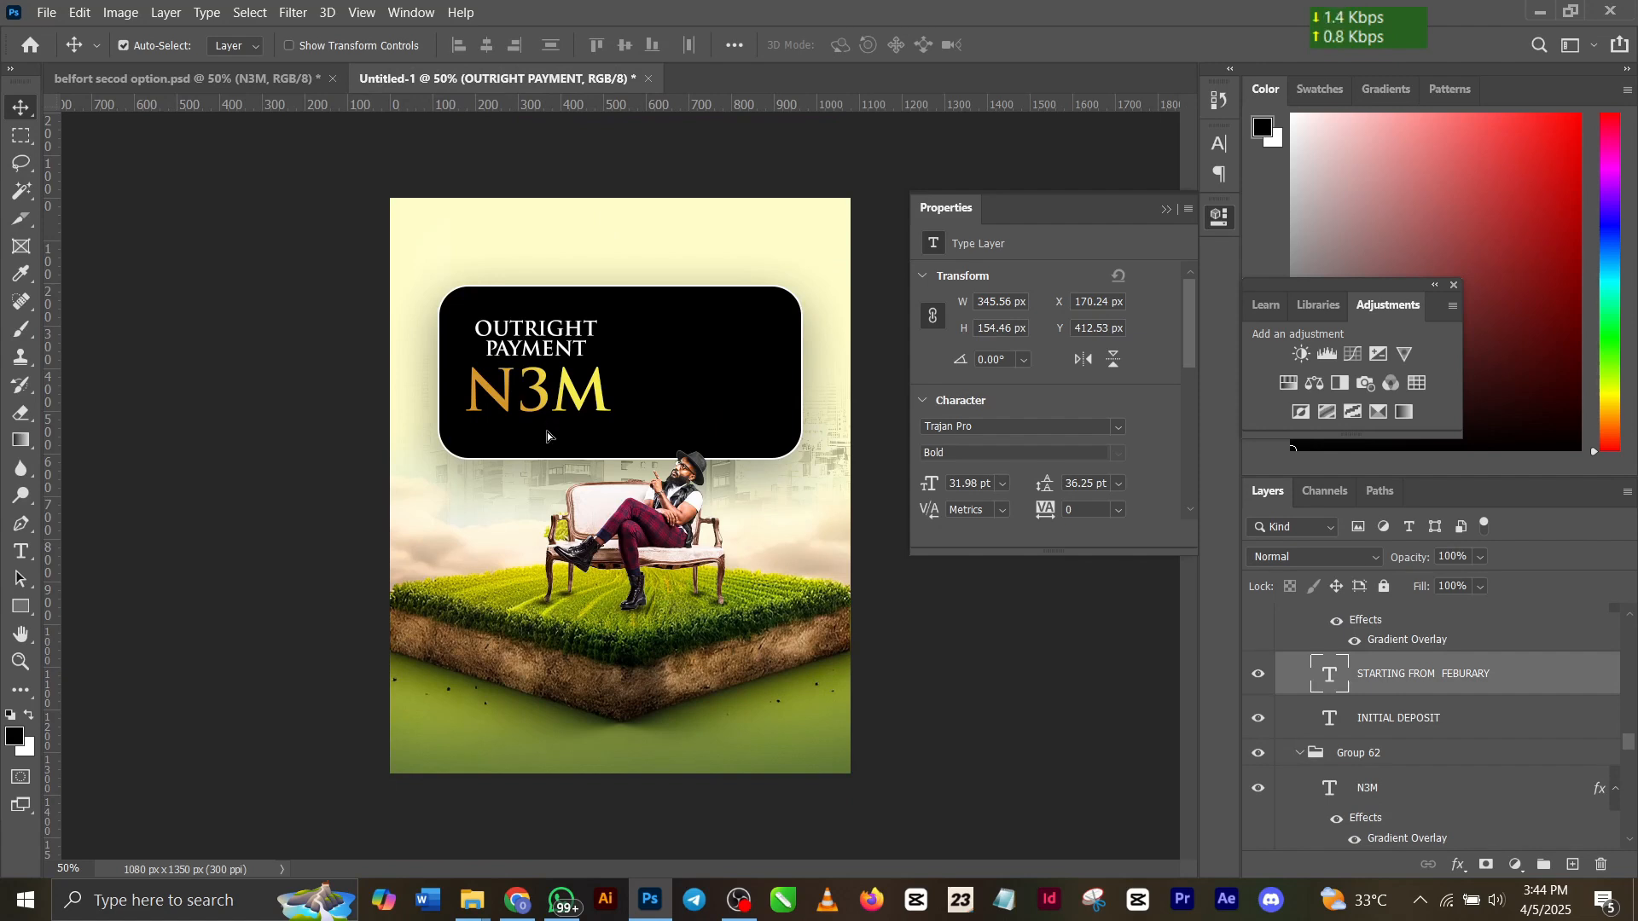
pyautogui.moveTo(546, 432); pyautogui.dragTo(542, 442)
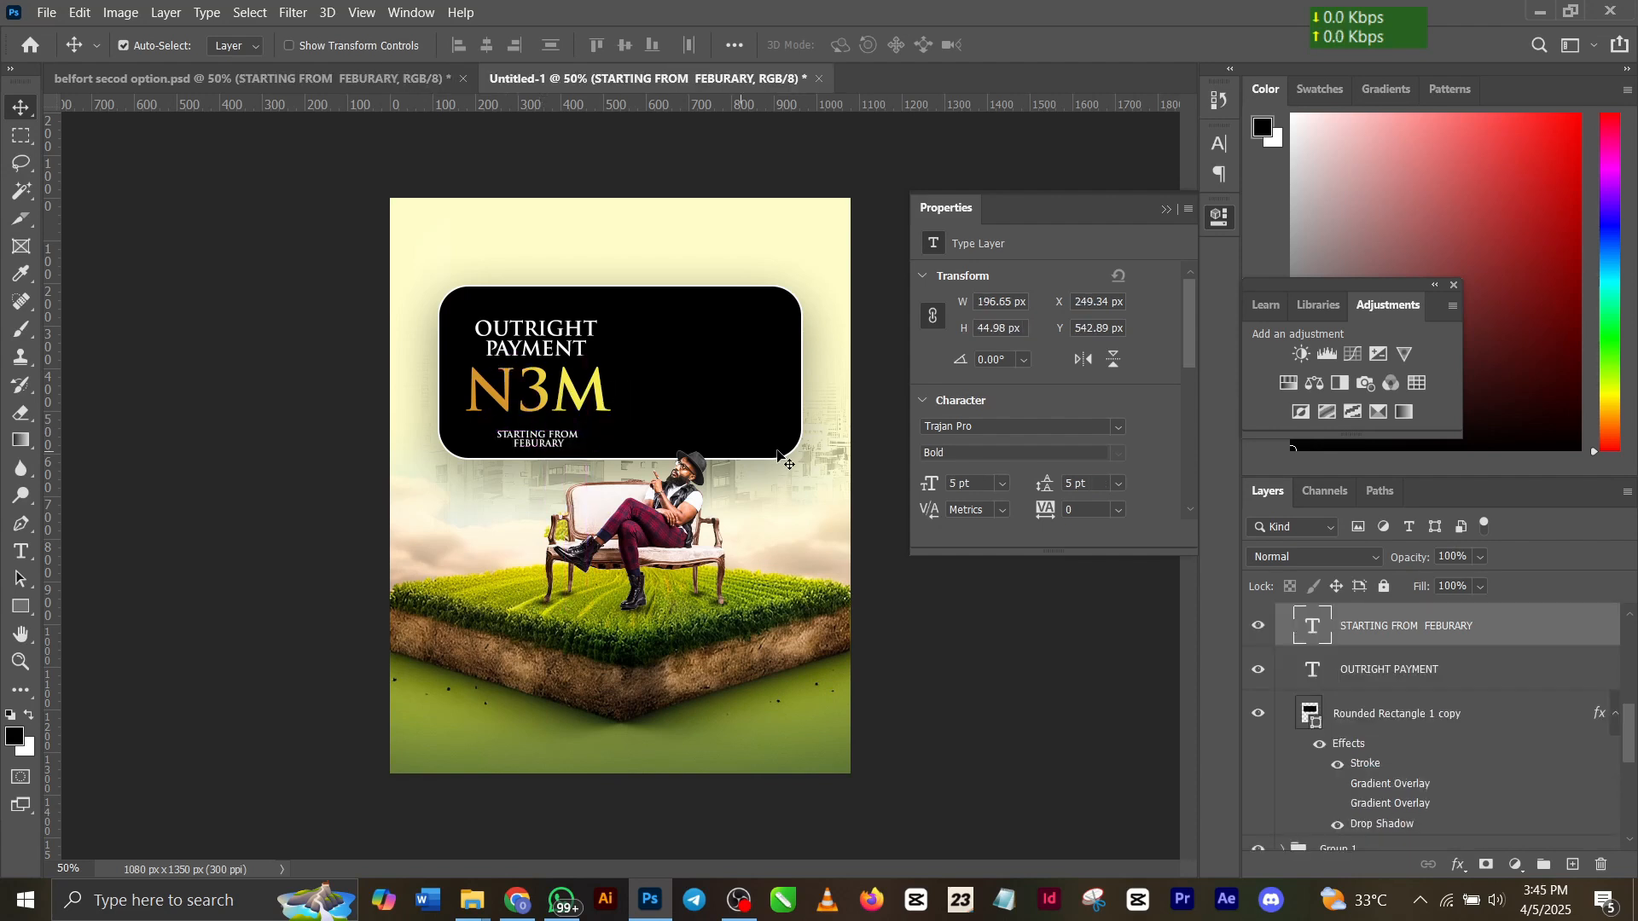
pyautogui.press('Up')
pyautogui.press('Up')
pyautogui.press('Up')
pyautogui.press('Up')
pyautogui.press('Up')
pyautogui.press('Up')
pyautogui.press('Up')
pyautogui.press('Up')
pyautogui.press('Up')
pyautogui.press('Up')
# Nudge the N3M, STARTING FROM FEBURARY and OUTRIGHT PAYMENT texts up together by 12 px, to about Y 274 px.
pyautogui.scroll(3, 1473, 693)
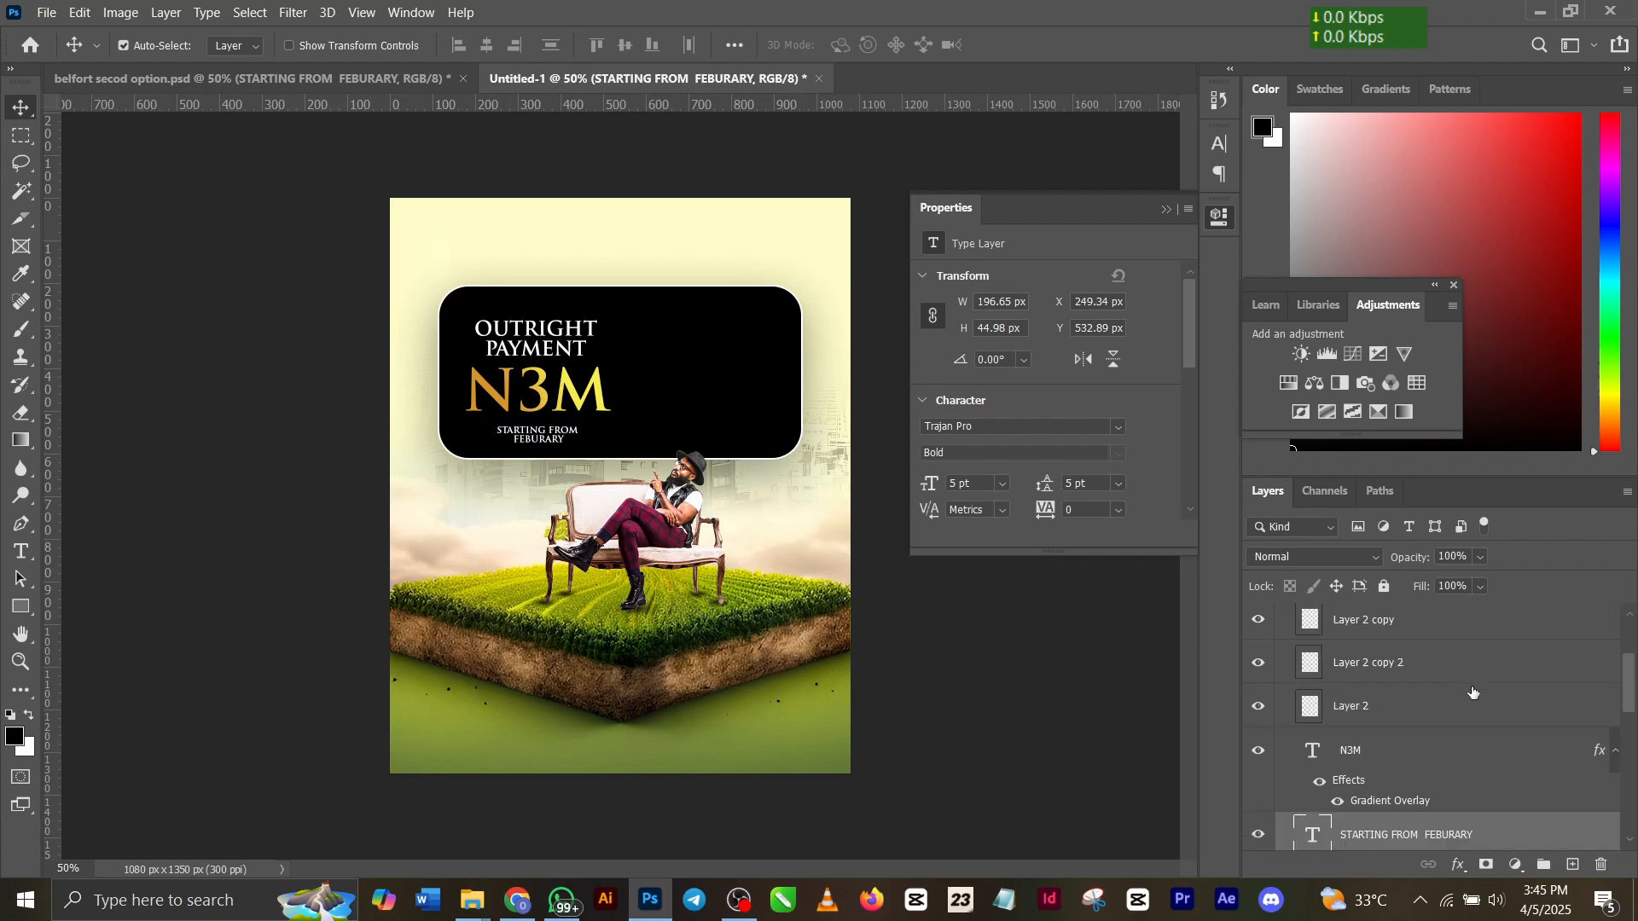
pyautogui.keyDown('ctrl'); pyautogui.click(1461, 759); pyautogui.keyUp('ctrl')
pyautogui.scroll(-1, 1463, 762)
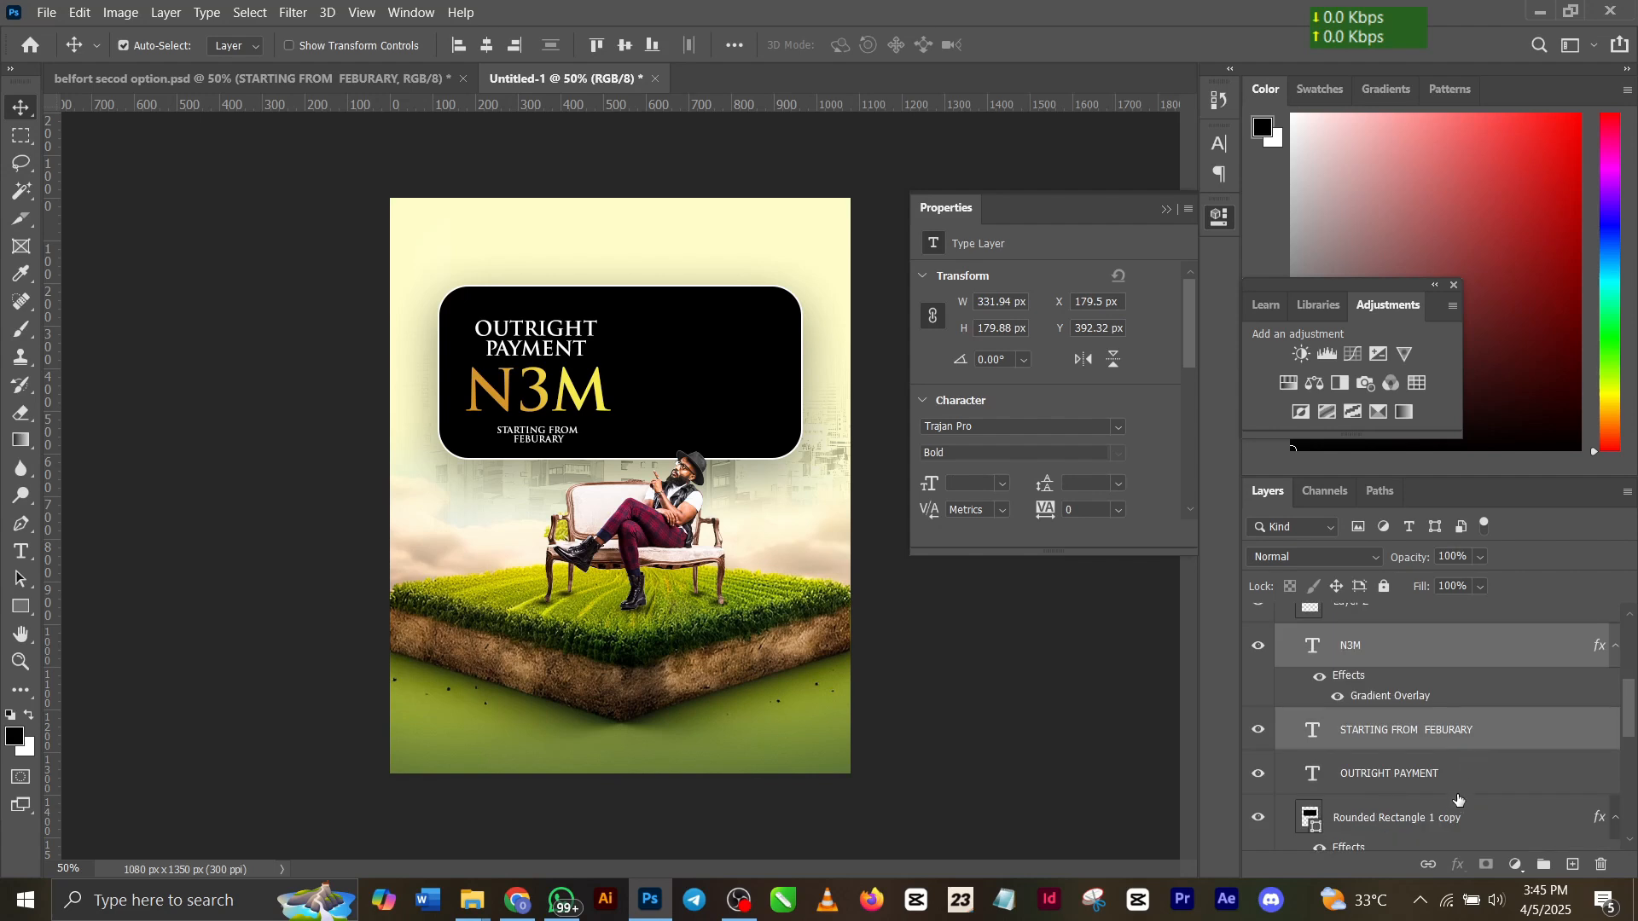
pyautogui.keyDown('ctrl'); pyautogui.click(1444, 792); pyautogui.keyUp('ctrl')
pyautogui.press('Up')
pyautogui.press('Up')
pyautogui.press('Up')
pyautogui.press('Up')
pyautogui.press('Up')
pyautogui.press('Up')
pyautogui.press('Up')
pyautogui.press('Up')
pyautogui.press('Up')
pyautogui.press('Up')
pyautogui.press('Up')
pyautogui.press('Up')
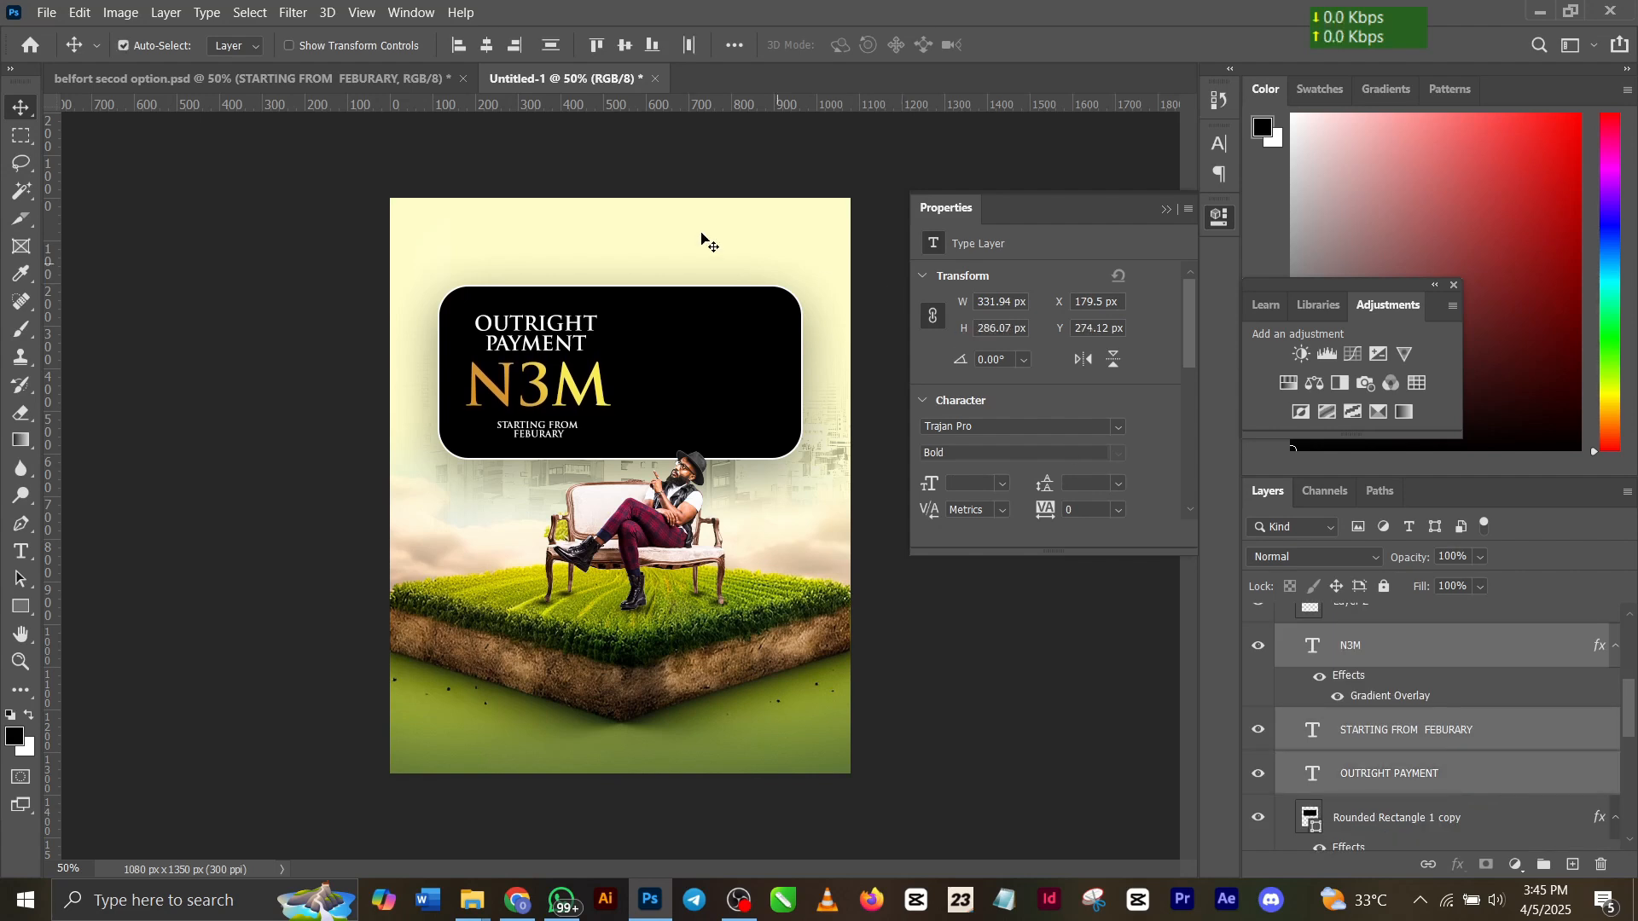
# Copy the blank green signboard from the original flyer into the new document at about X 171 px, Y 990 px.
pyautogui.click(369, 85)
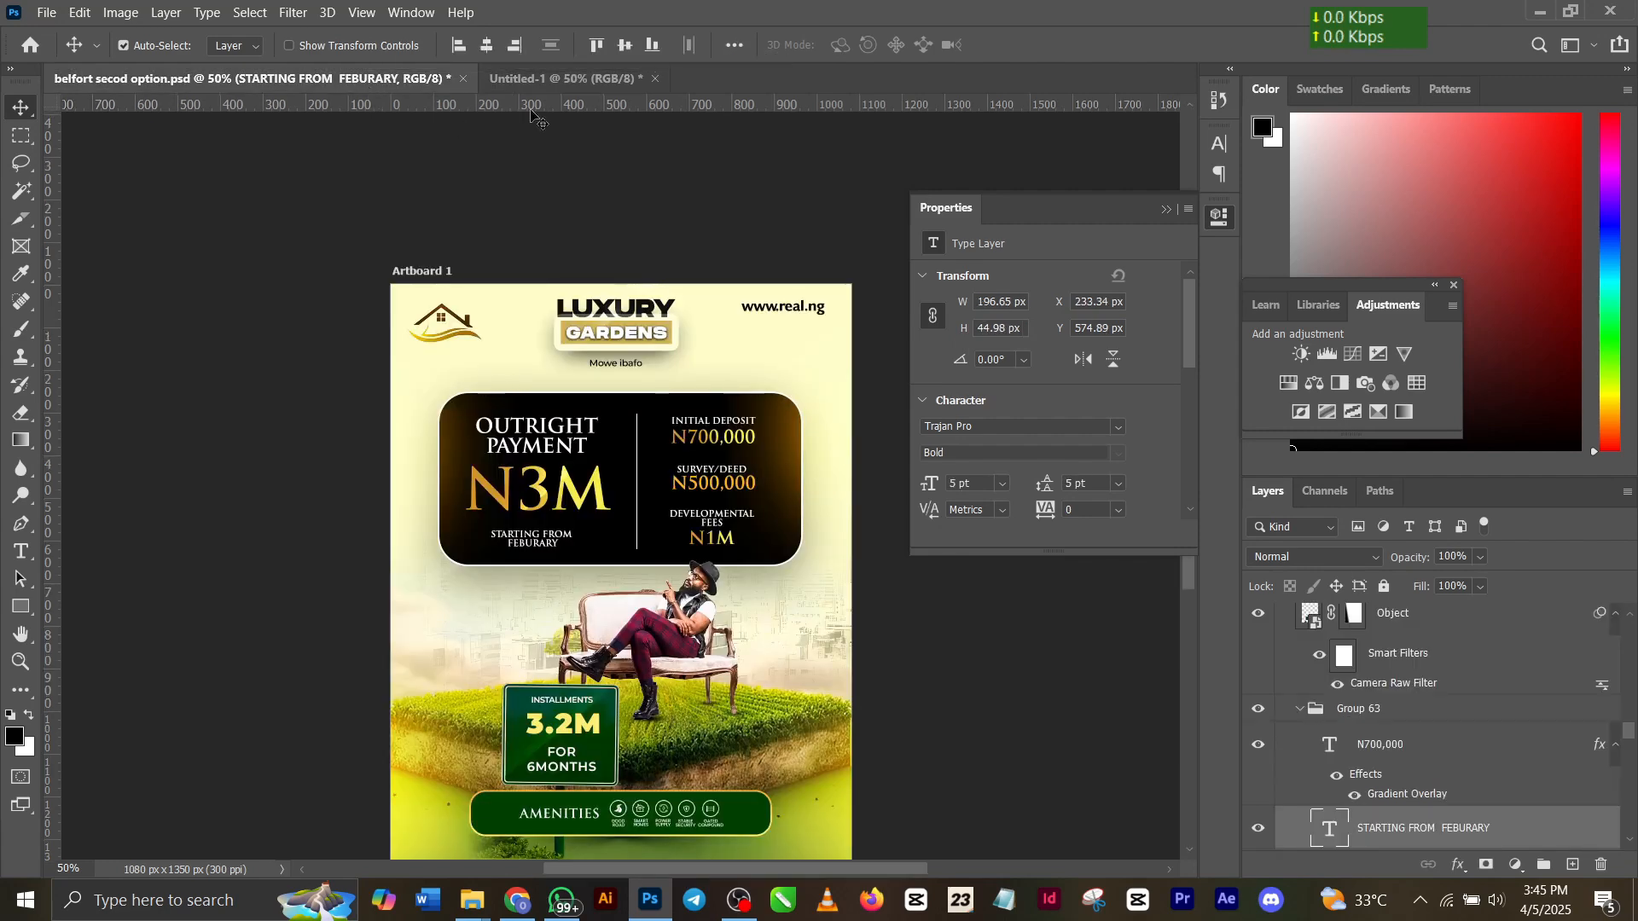
pyautogui.click(554, 78)
pyautogui.click(333, 86)
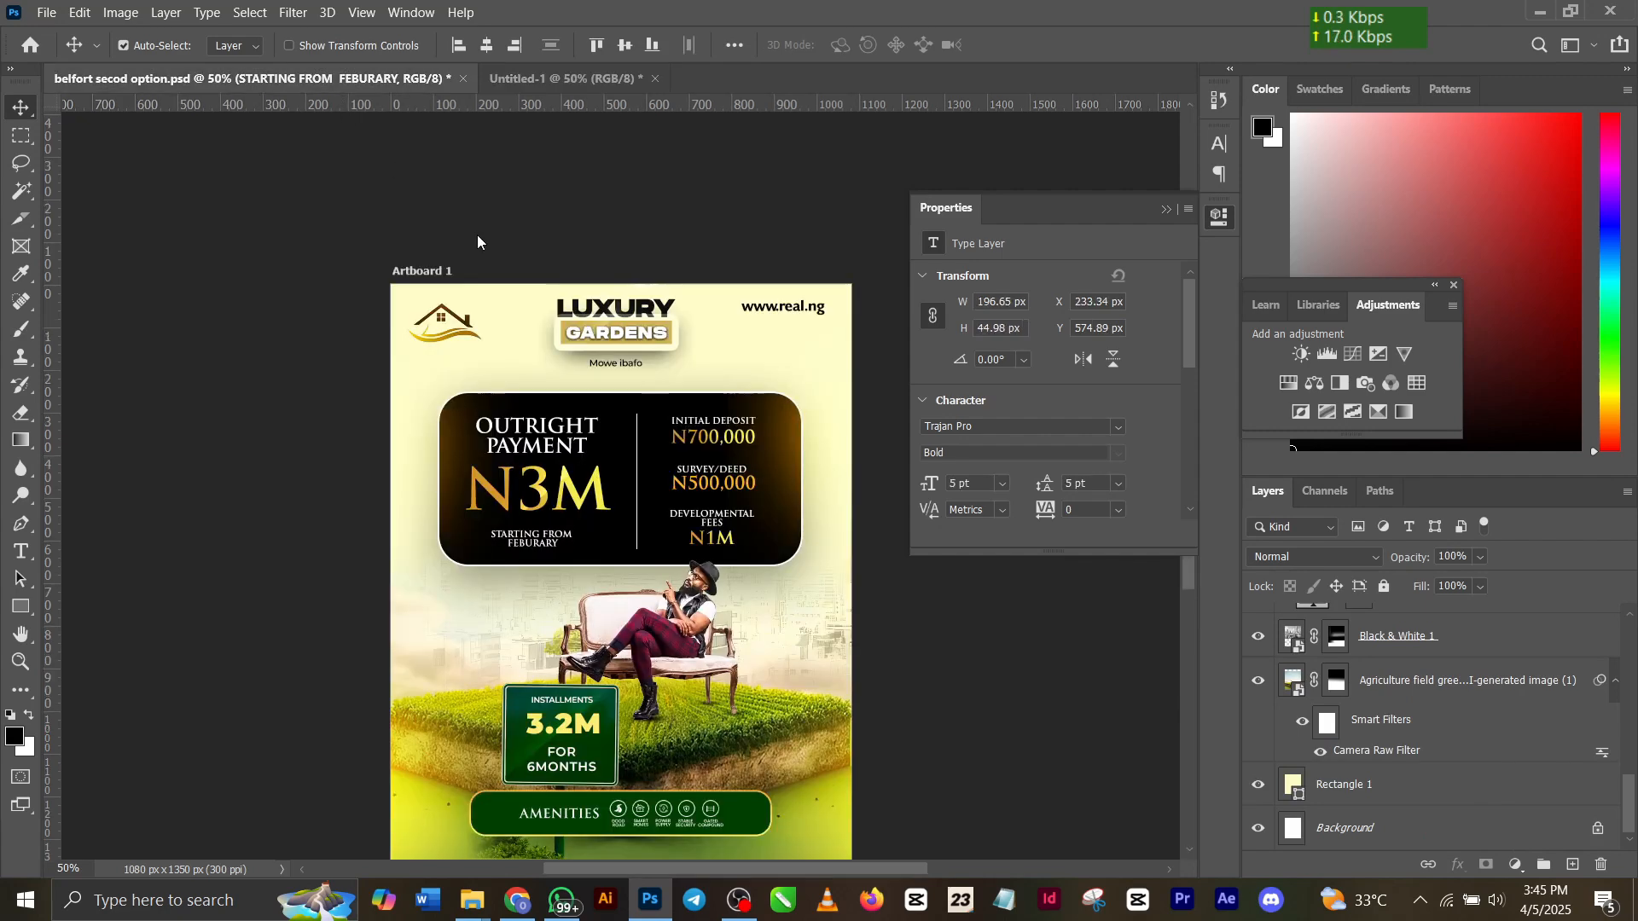
pyautogui.click(739, 452)
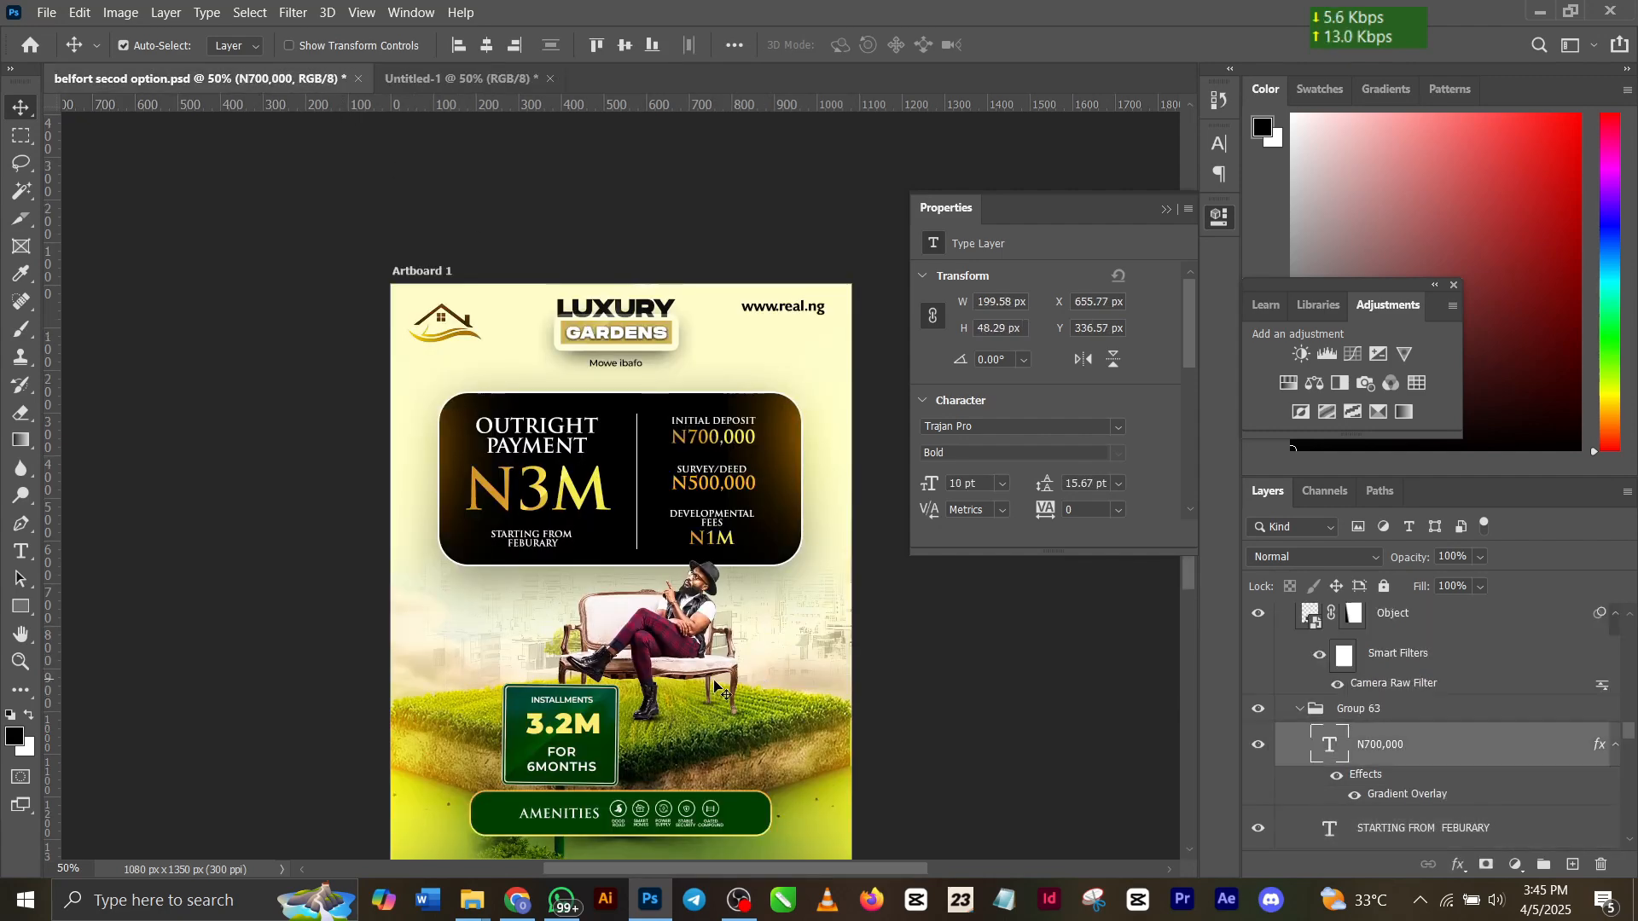
pyautogui.moveTo(586, 742); pyautogui.dragTo(628, 639)
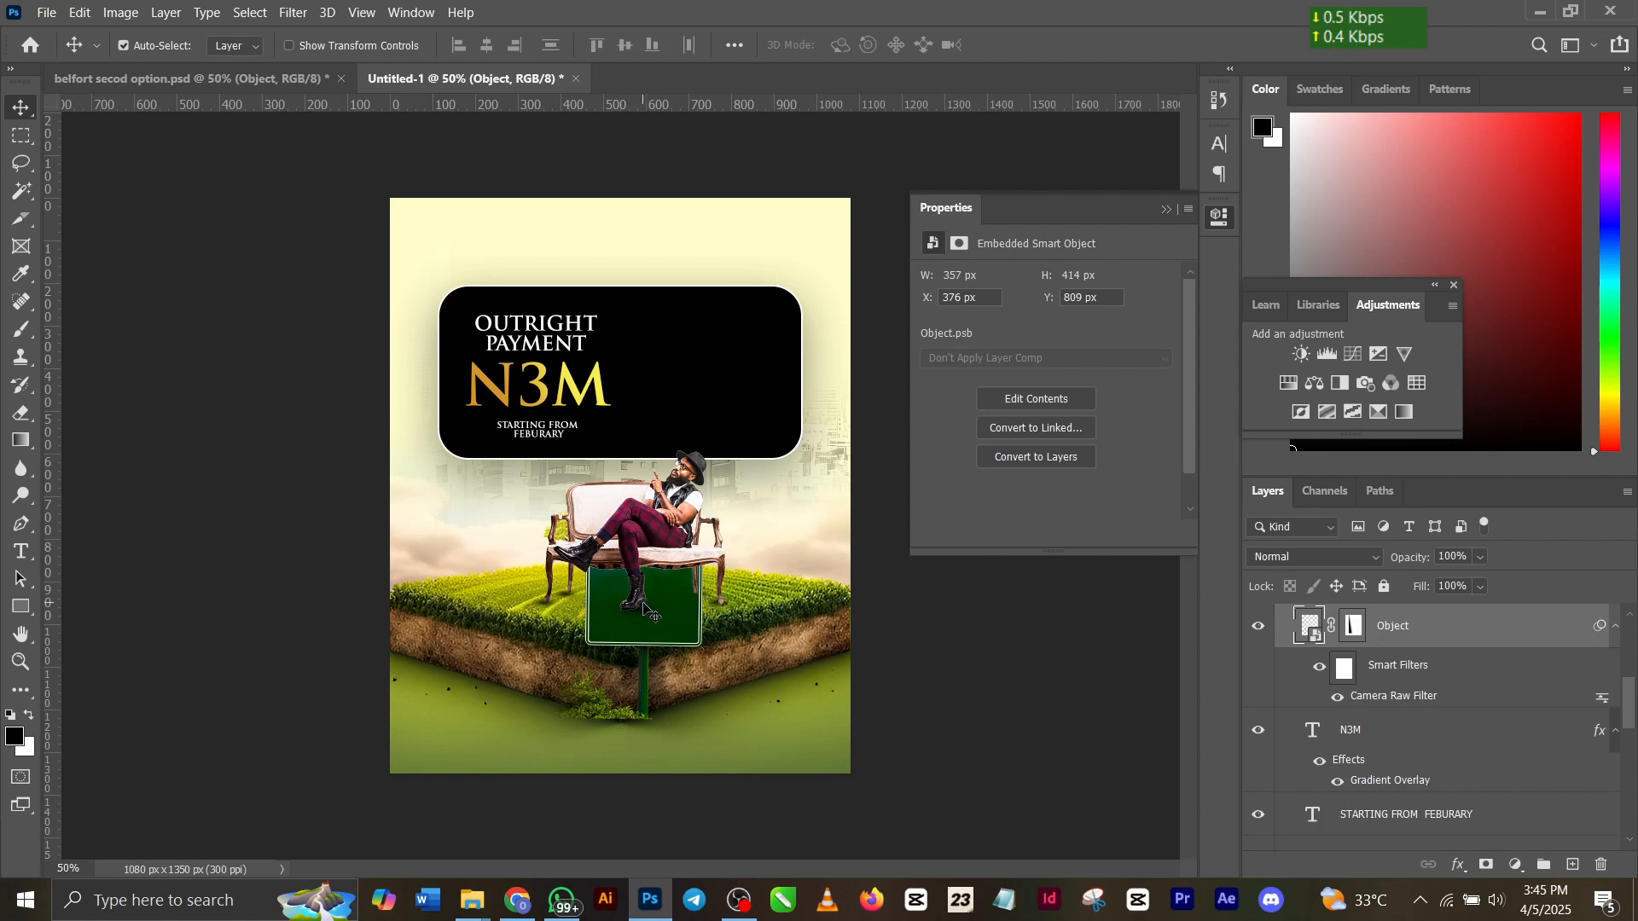
pyautogui.moveTo(627, 618); pyautogui.dragTo(578, 704)
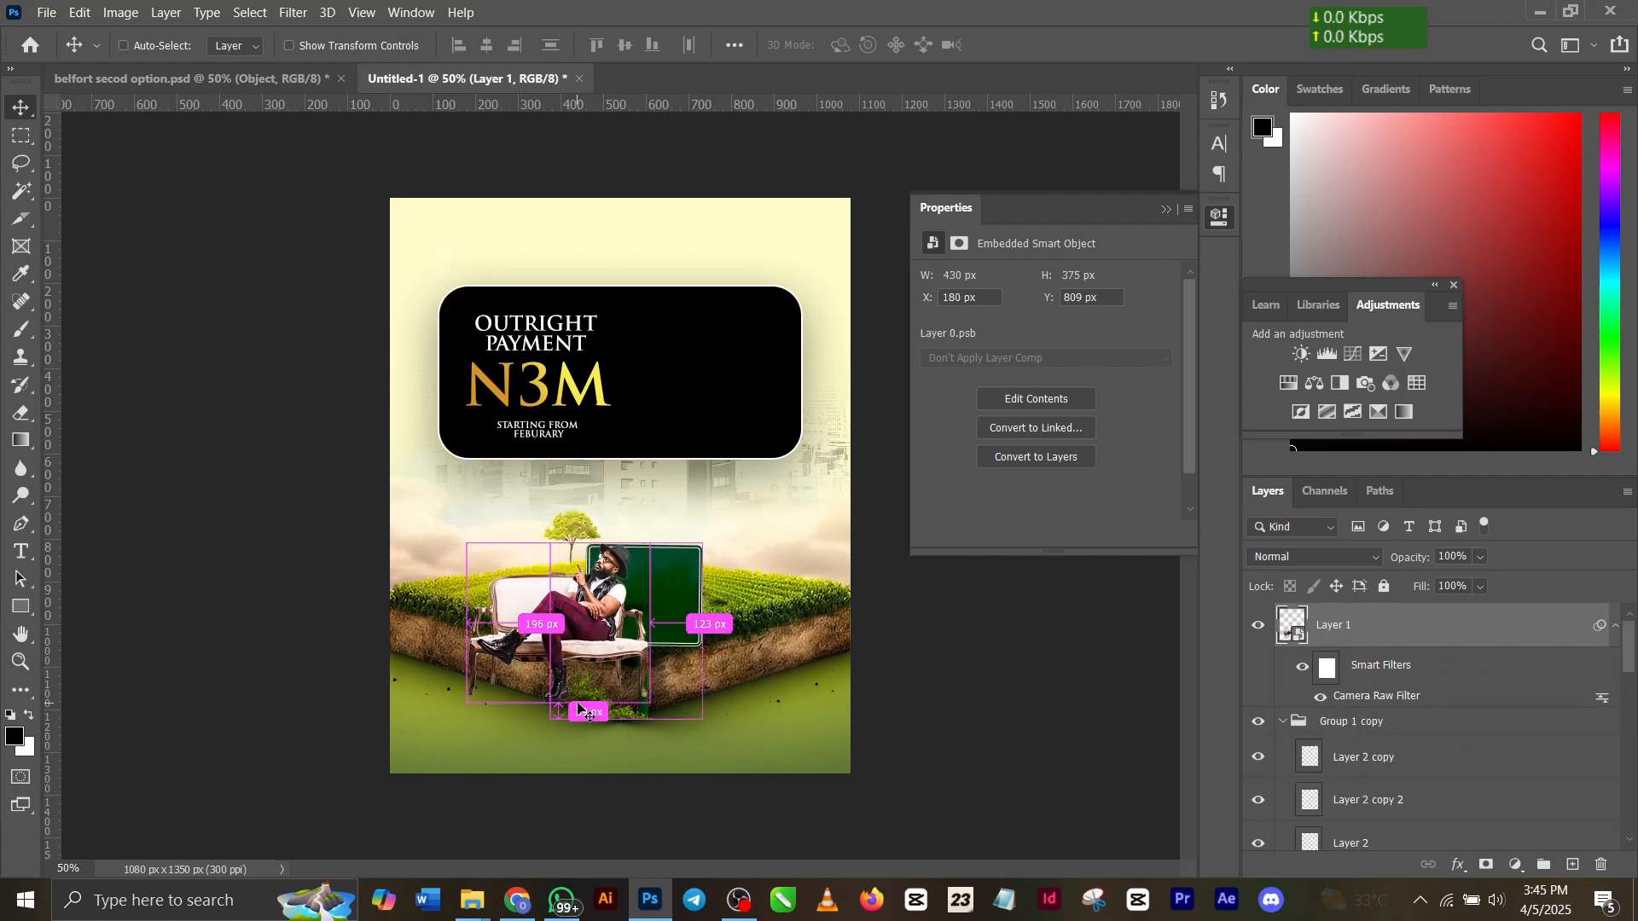
pyautogui.hotkey('ctrl', 'z')
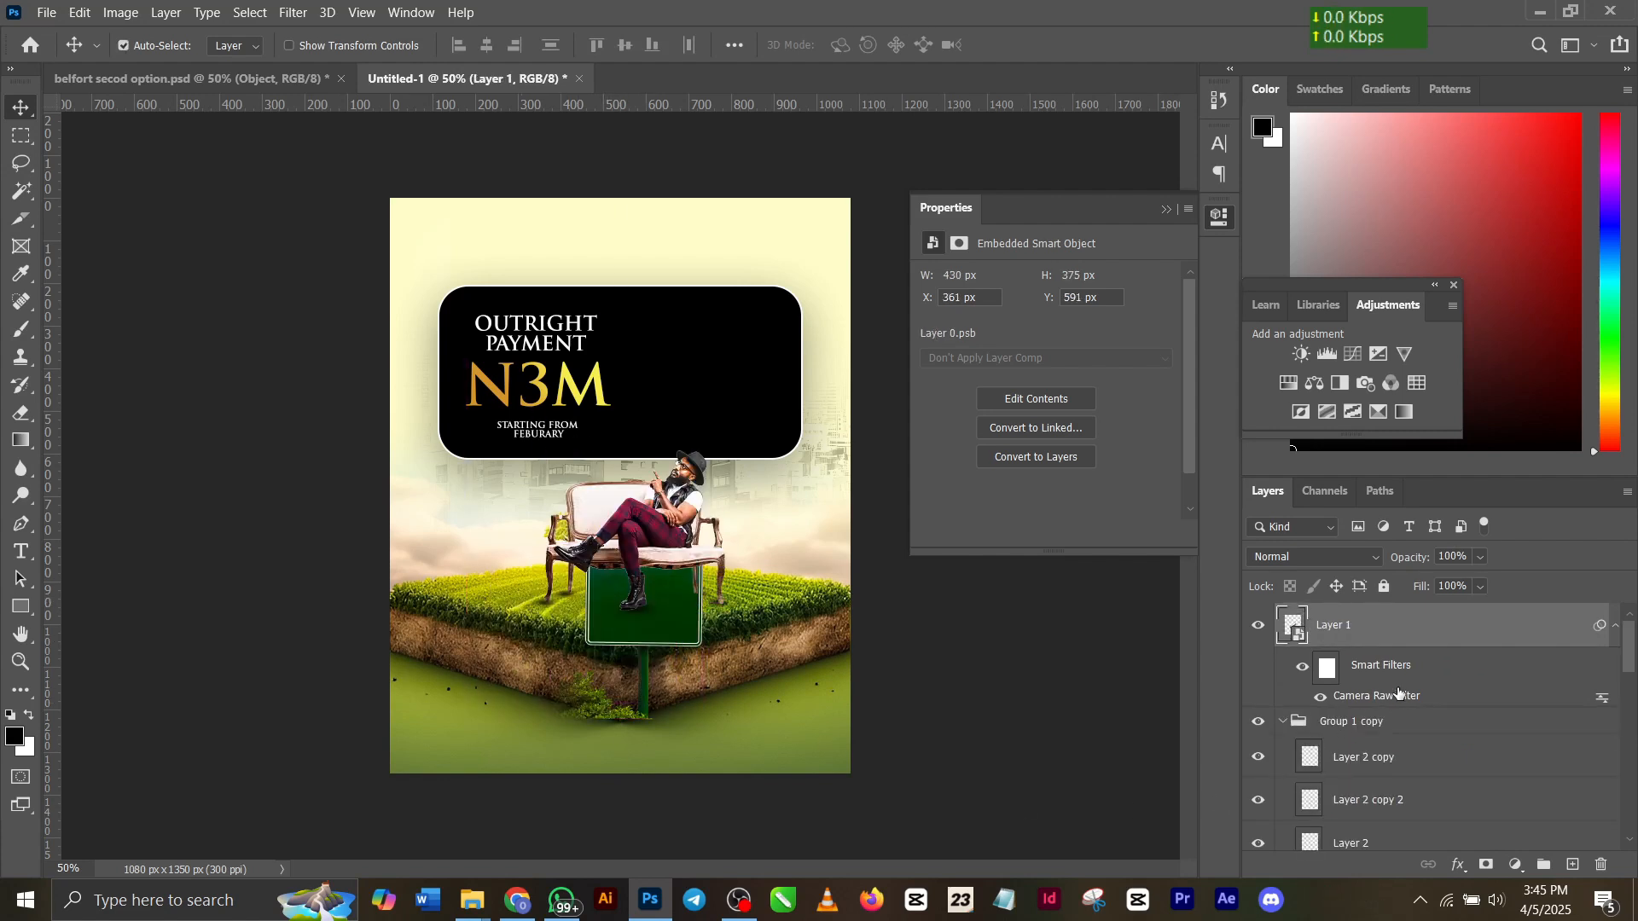
pyautogui.moveTo(661, 647); pyautogui.dragTo(574, 717)
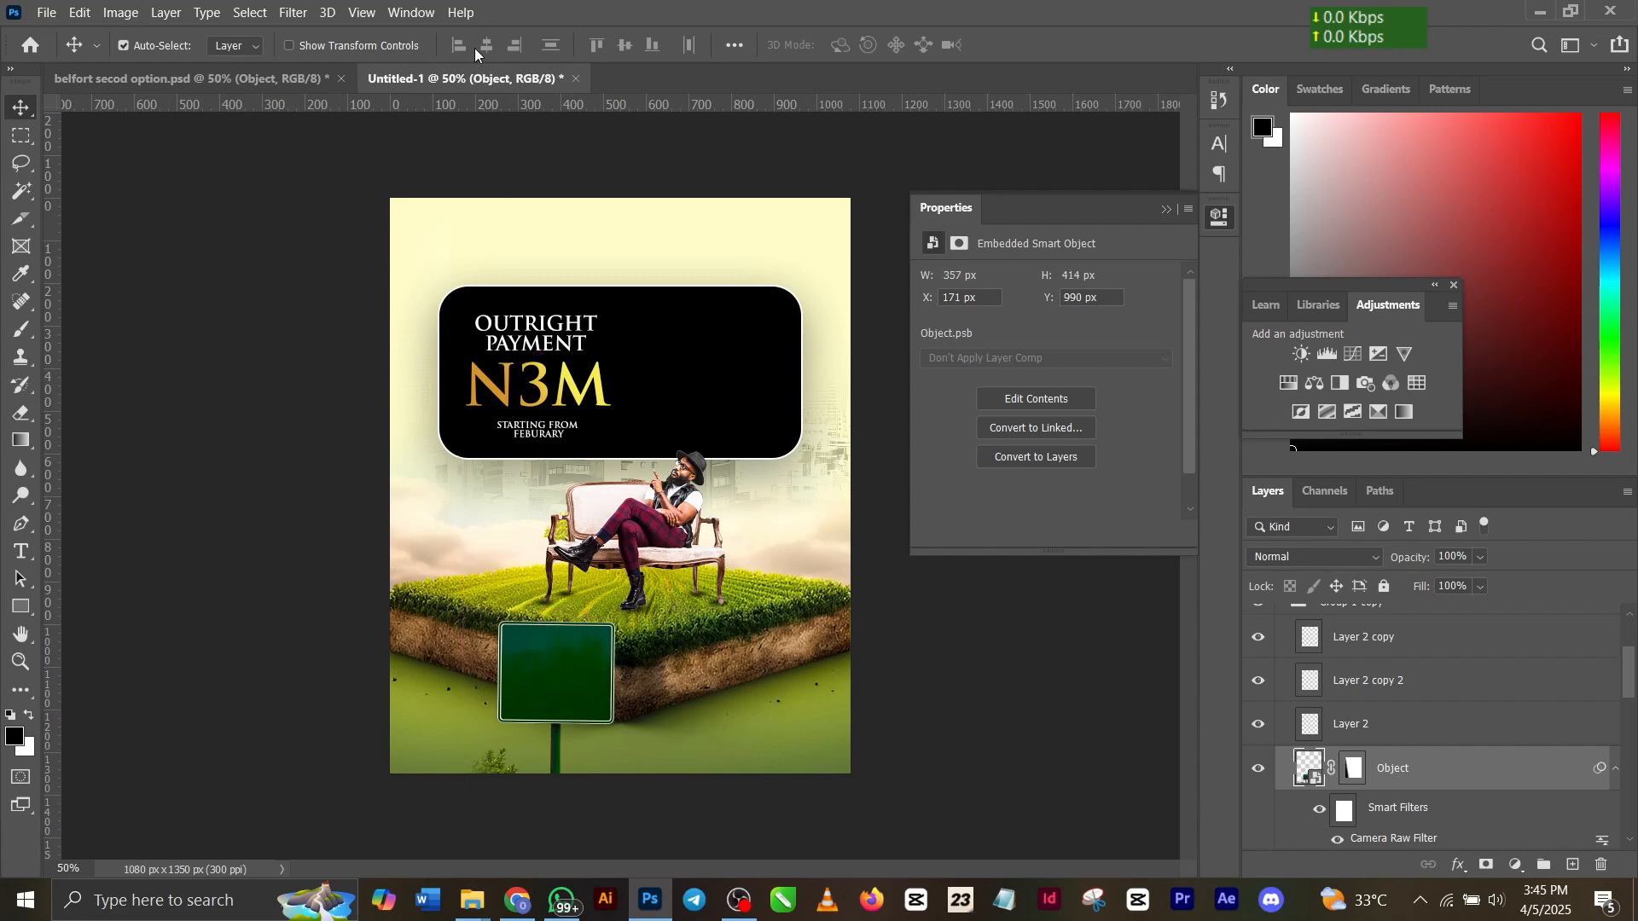
# Copy the green rounded amenities bar from the original flyer to about X 171 px, Y 1214 px, and raise the signboard to Y 949 px.
pyautogui.click(323, 81)
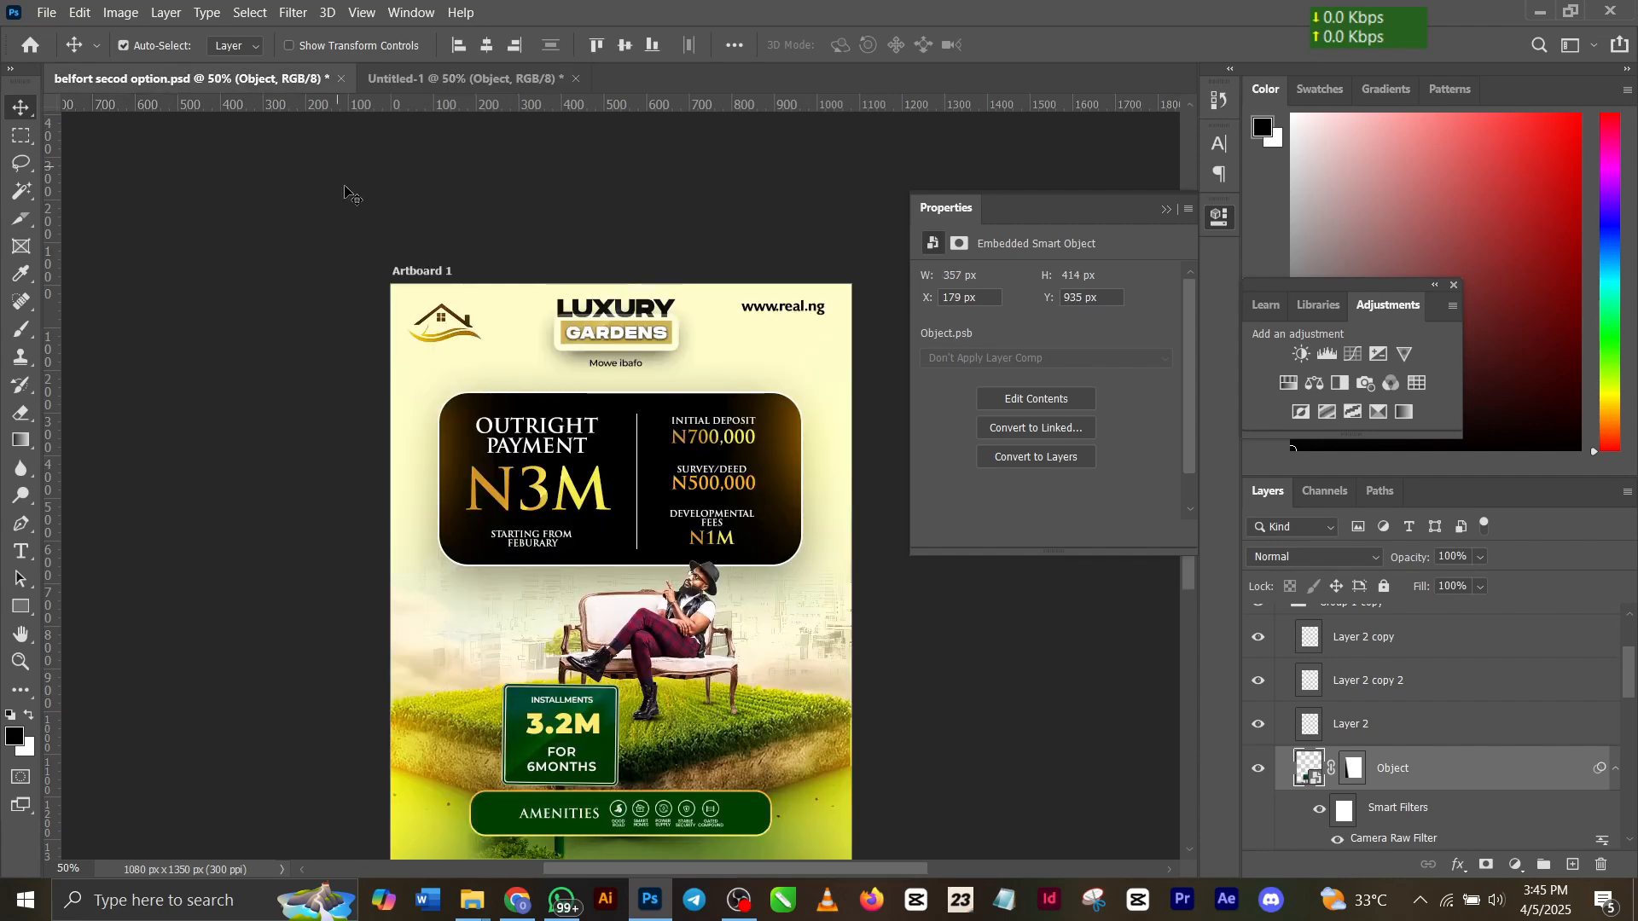
pyautogui.click(758, 819)
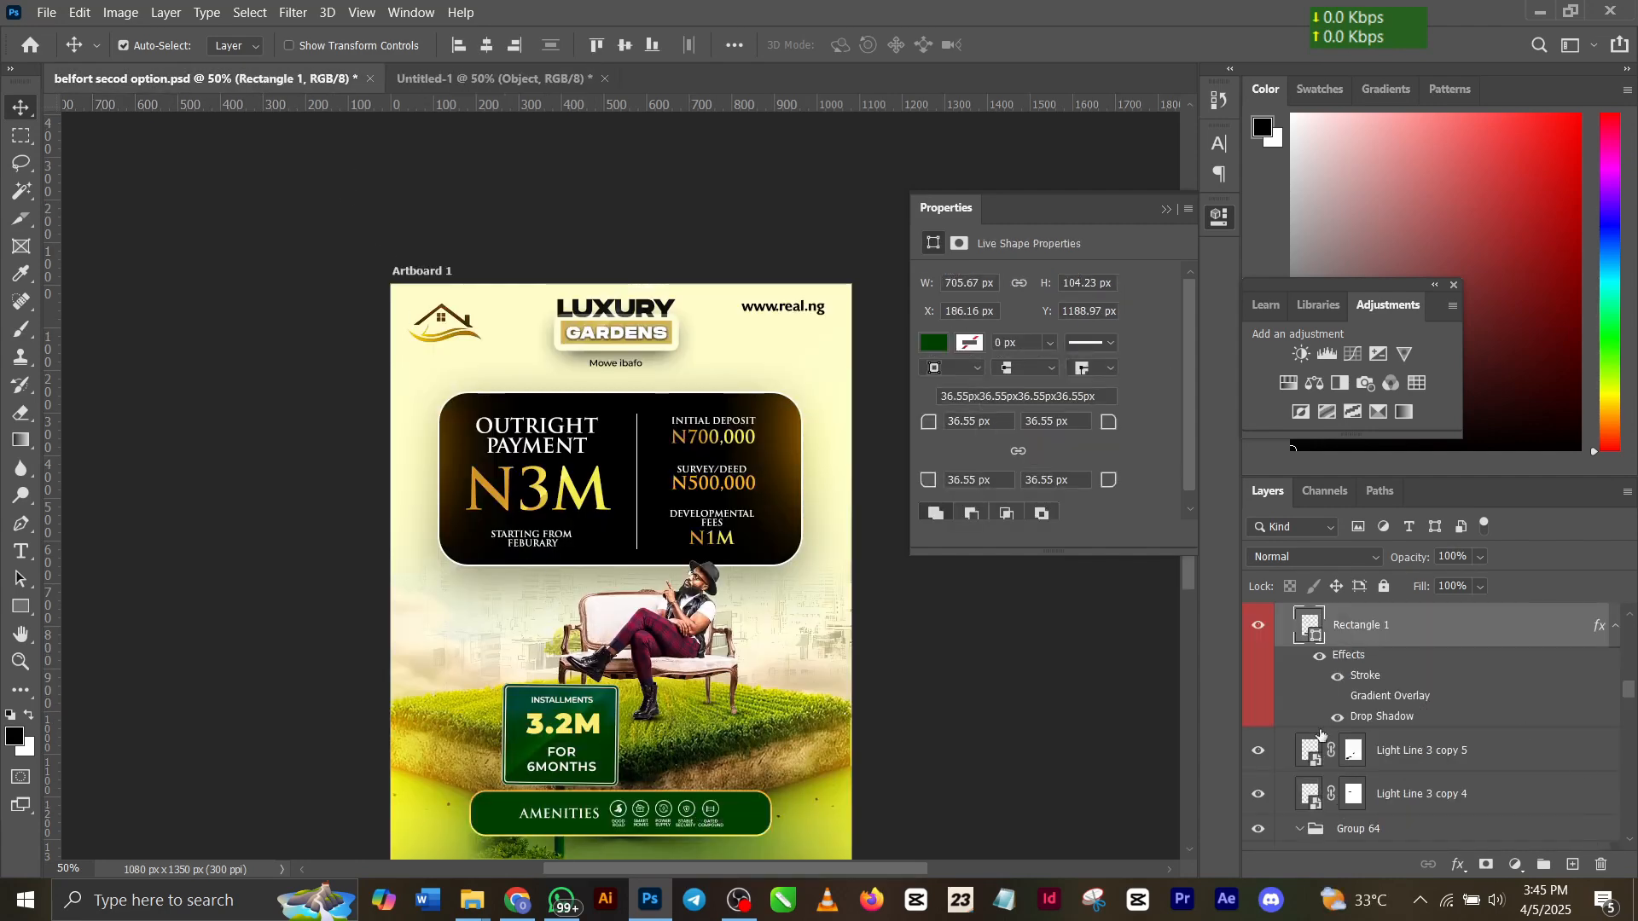
pyautogui.scroll(5, 1341, 768)
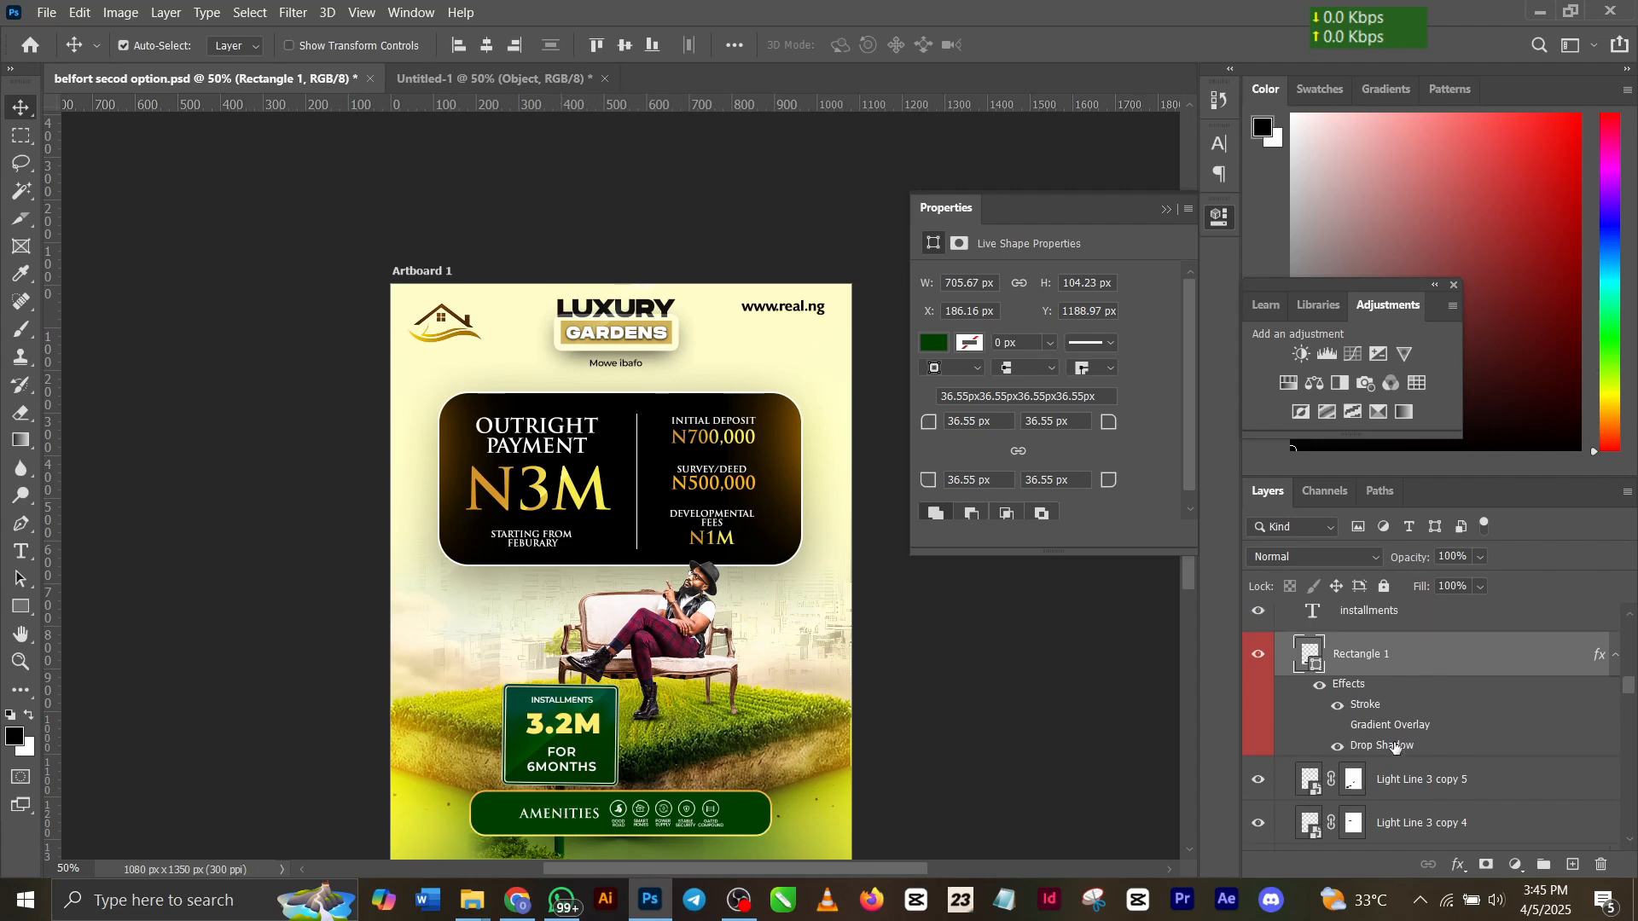
pyautogui.scroll(-5, 1398, 748)
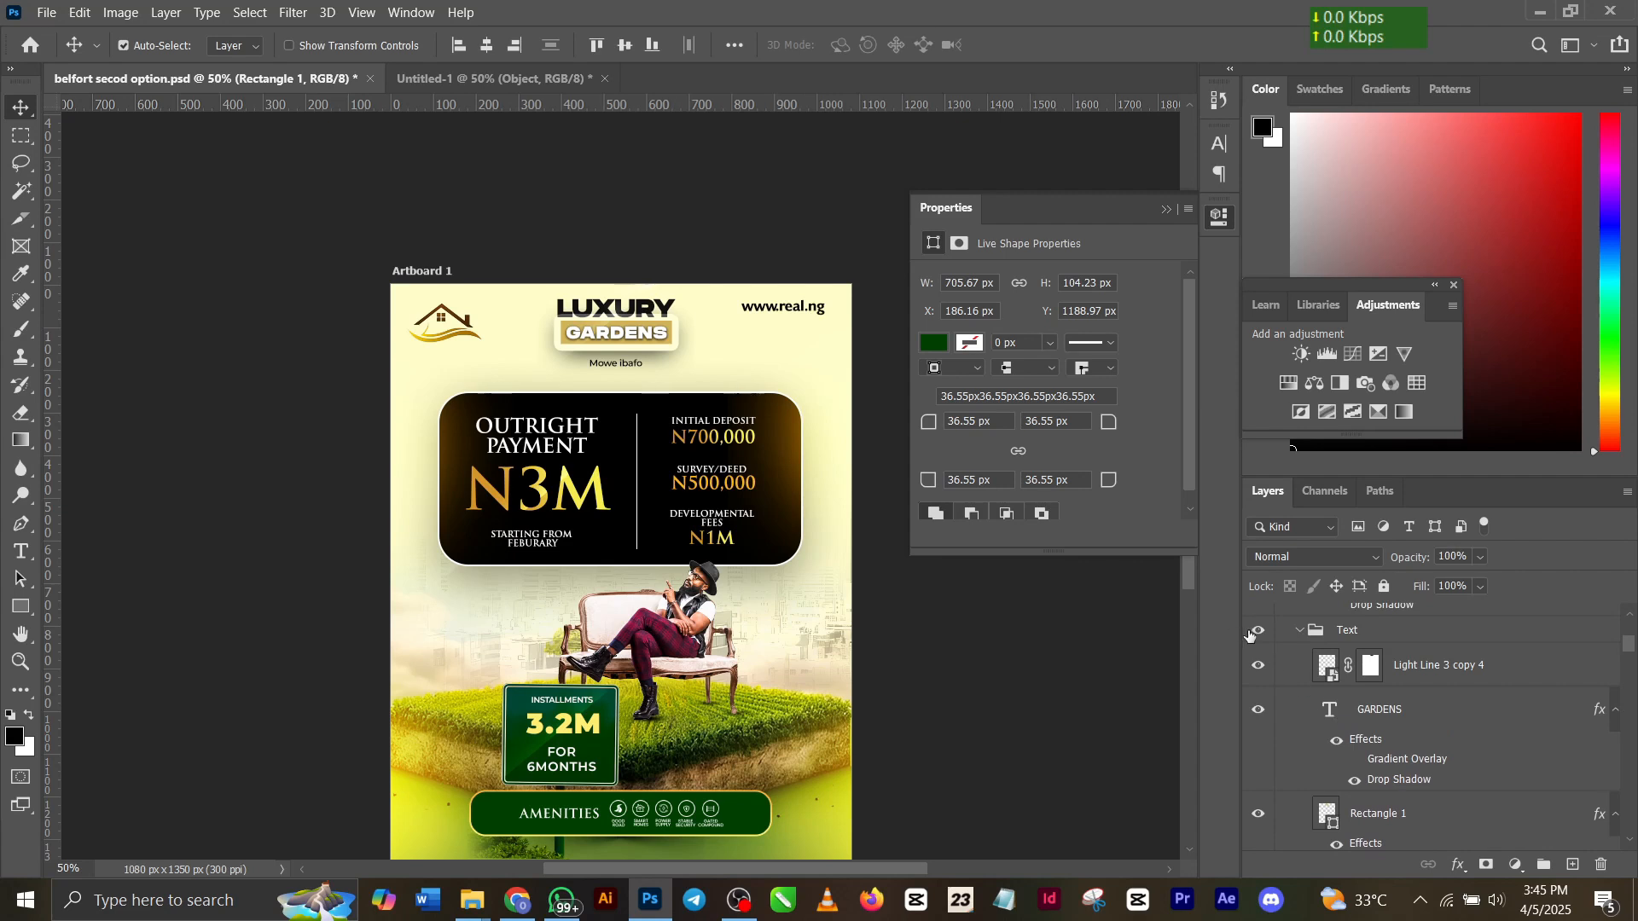
pyautogui.click(1256, 632)
pyautogui.click(1257, 632)
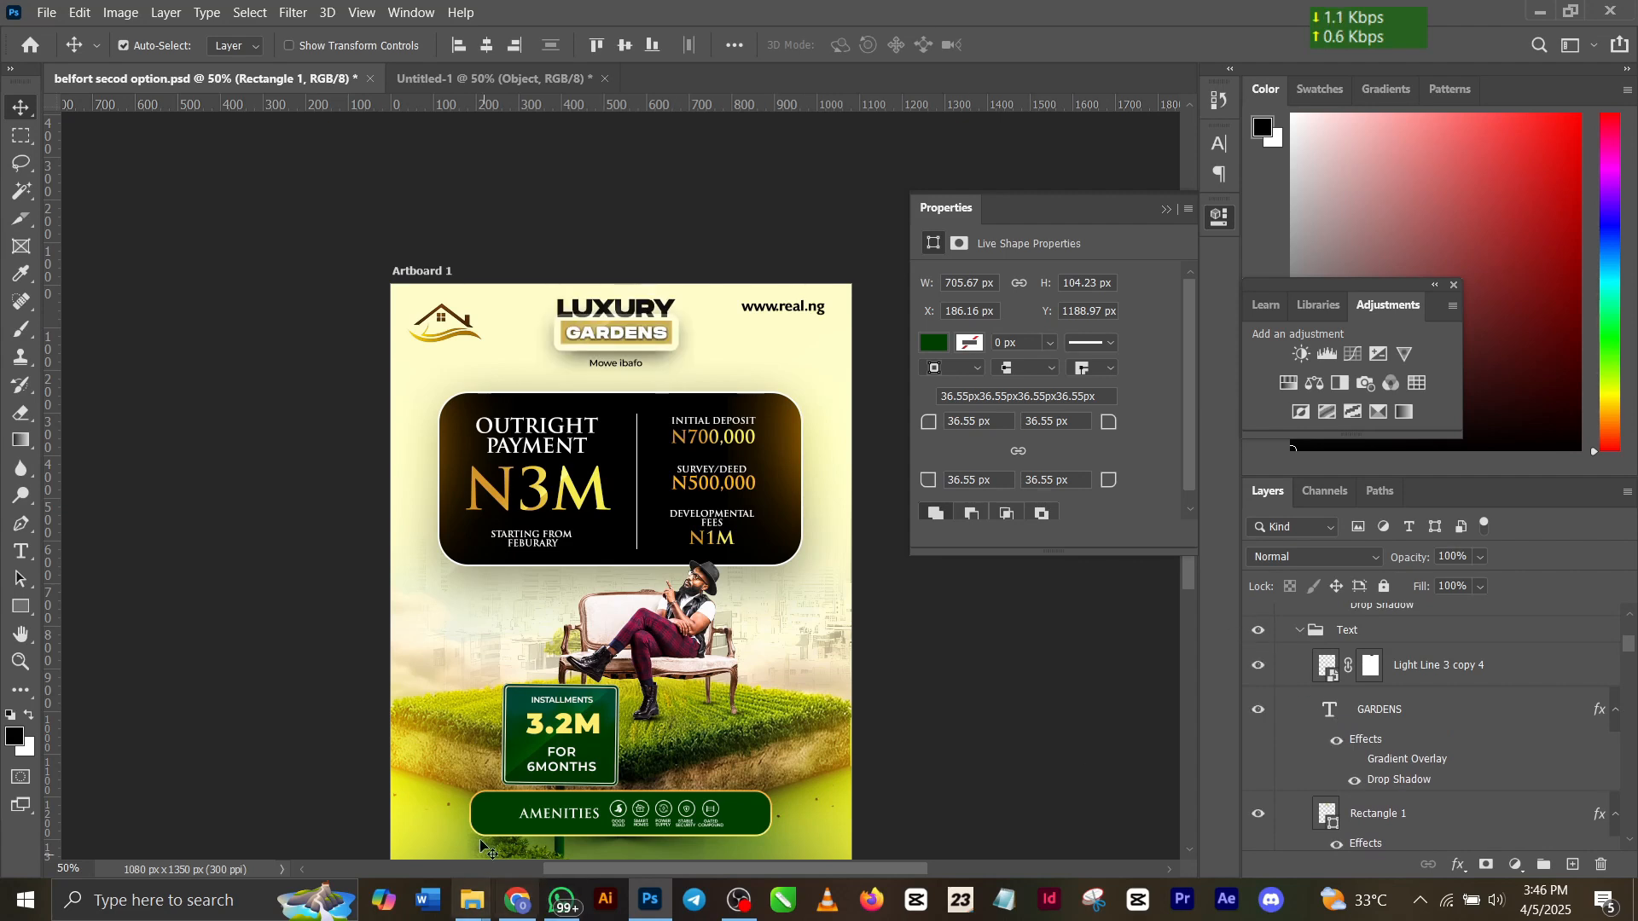
pyautogui.moveTo(591, 813); pyautogui.dragTo(659, 795)
pyautogui.click(589, 794)
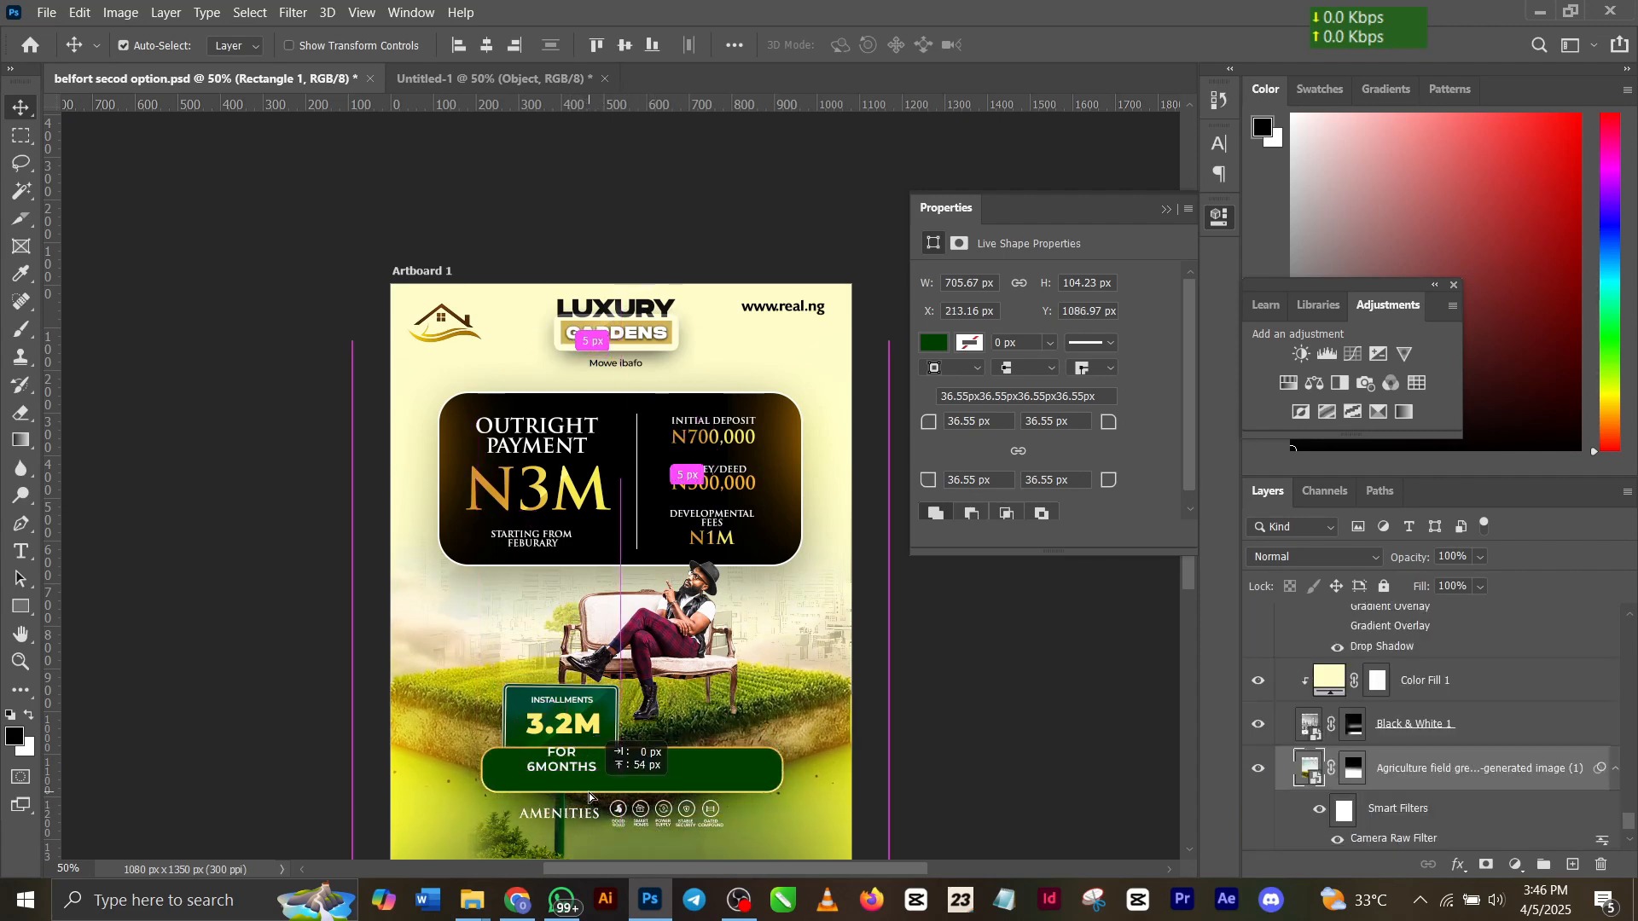
pyautogui.moveTo(614, 789); pyautogui.dragTo(567, 761)
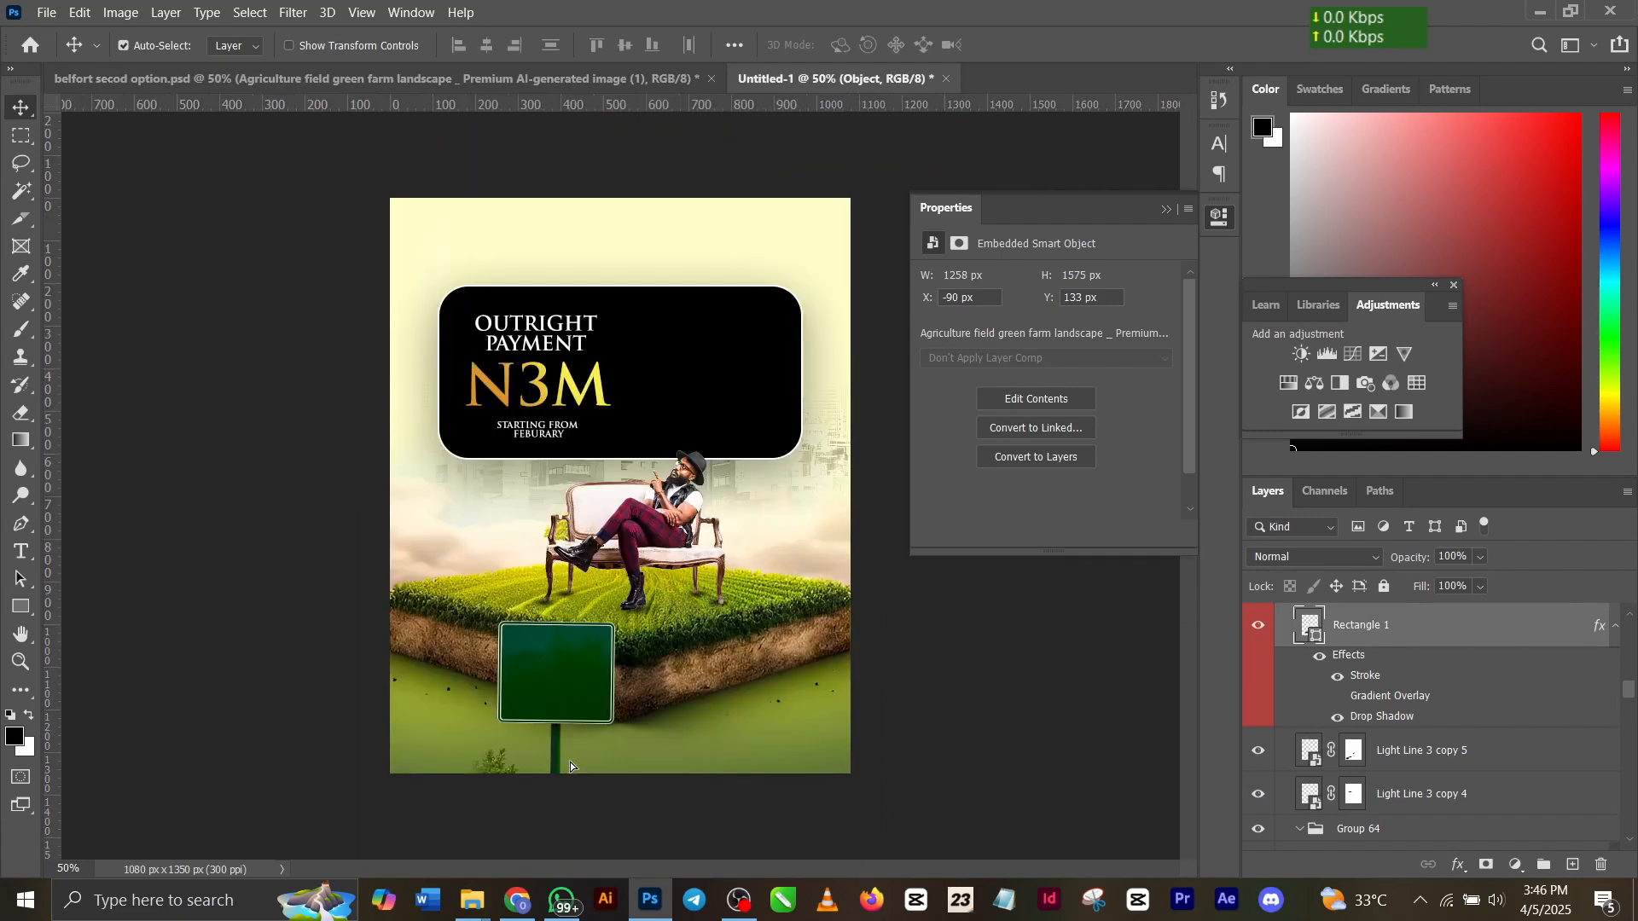
pyautogui.moveTo(570, 761); pyautogui.dragTo(632, 759)
pyautogui.moveTo(578, 686); pyautogui.dragTo(576, 668)
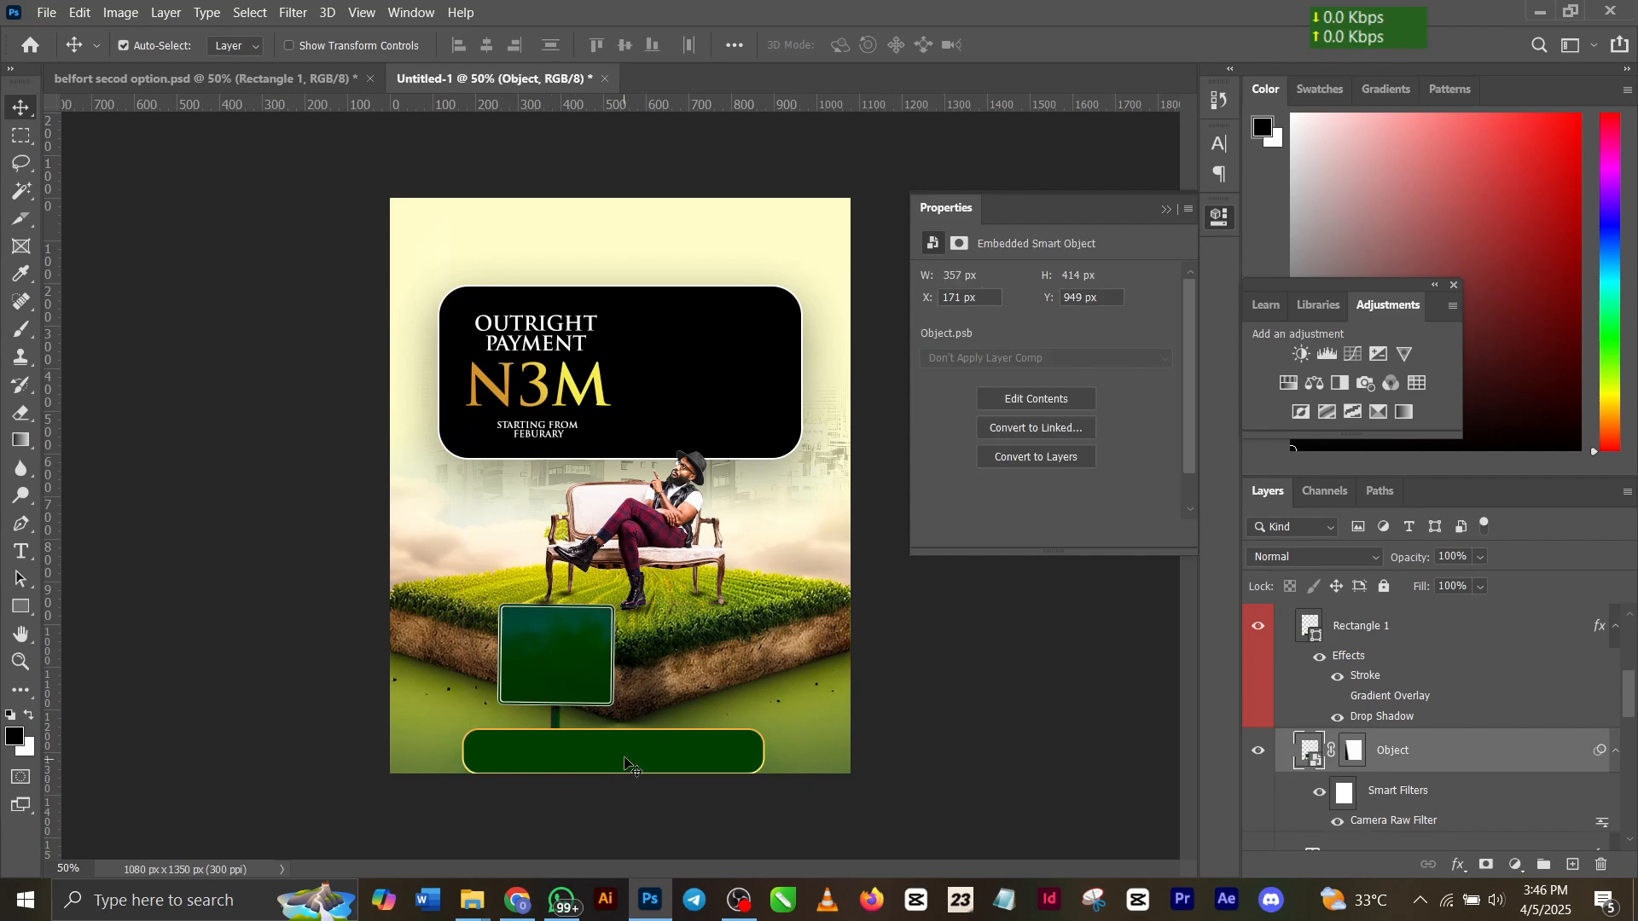
pyautogui.moveTo(625, 761); pyautogui.dragTo(625, 748)
# Copy the INSTALLMENTS text from the original flyer onto the upper part of the green signboard.
pyautogui.click(205, 78)
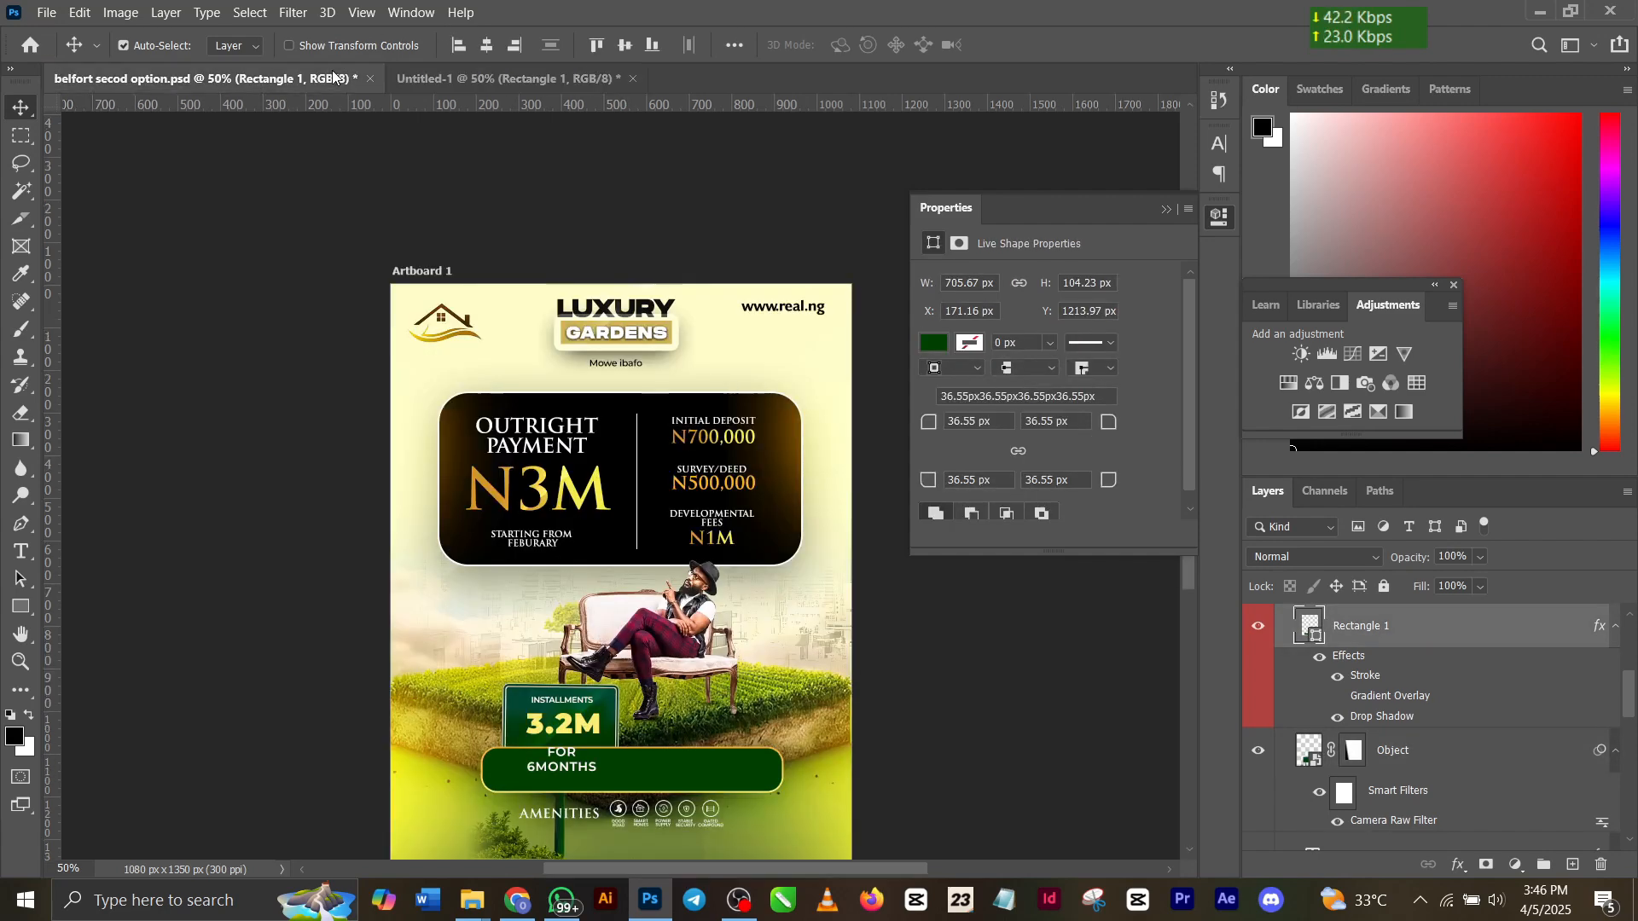
pyautogui.moveTo(589, 741); pyautogui.dragTo(575, 621)
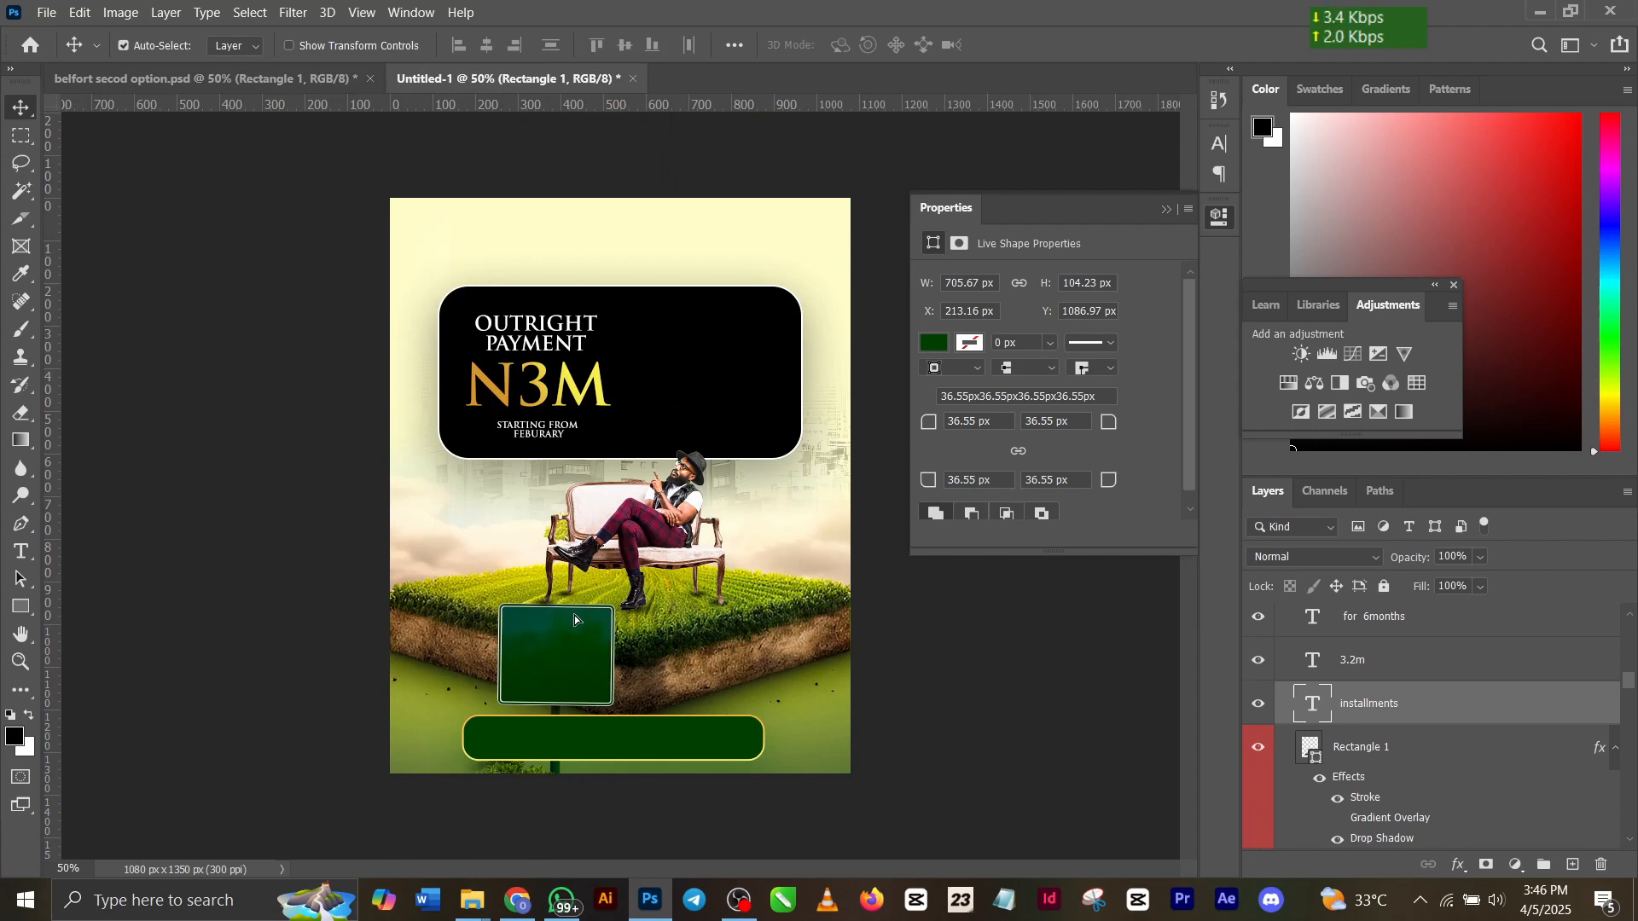
pyautogui.moveTo(574, 620); pyautogui.dragTo(561, 628)
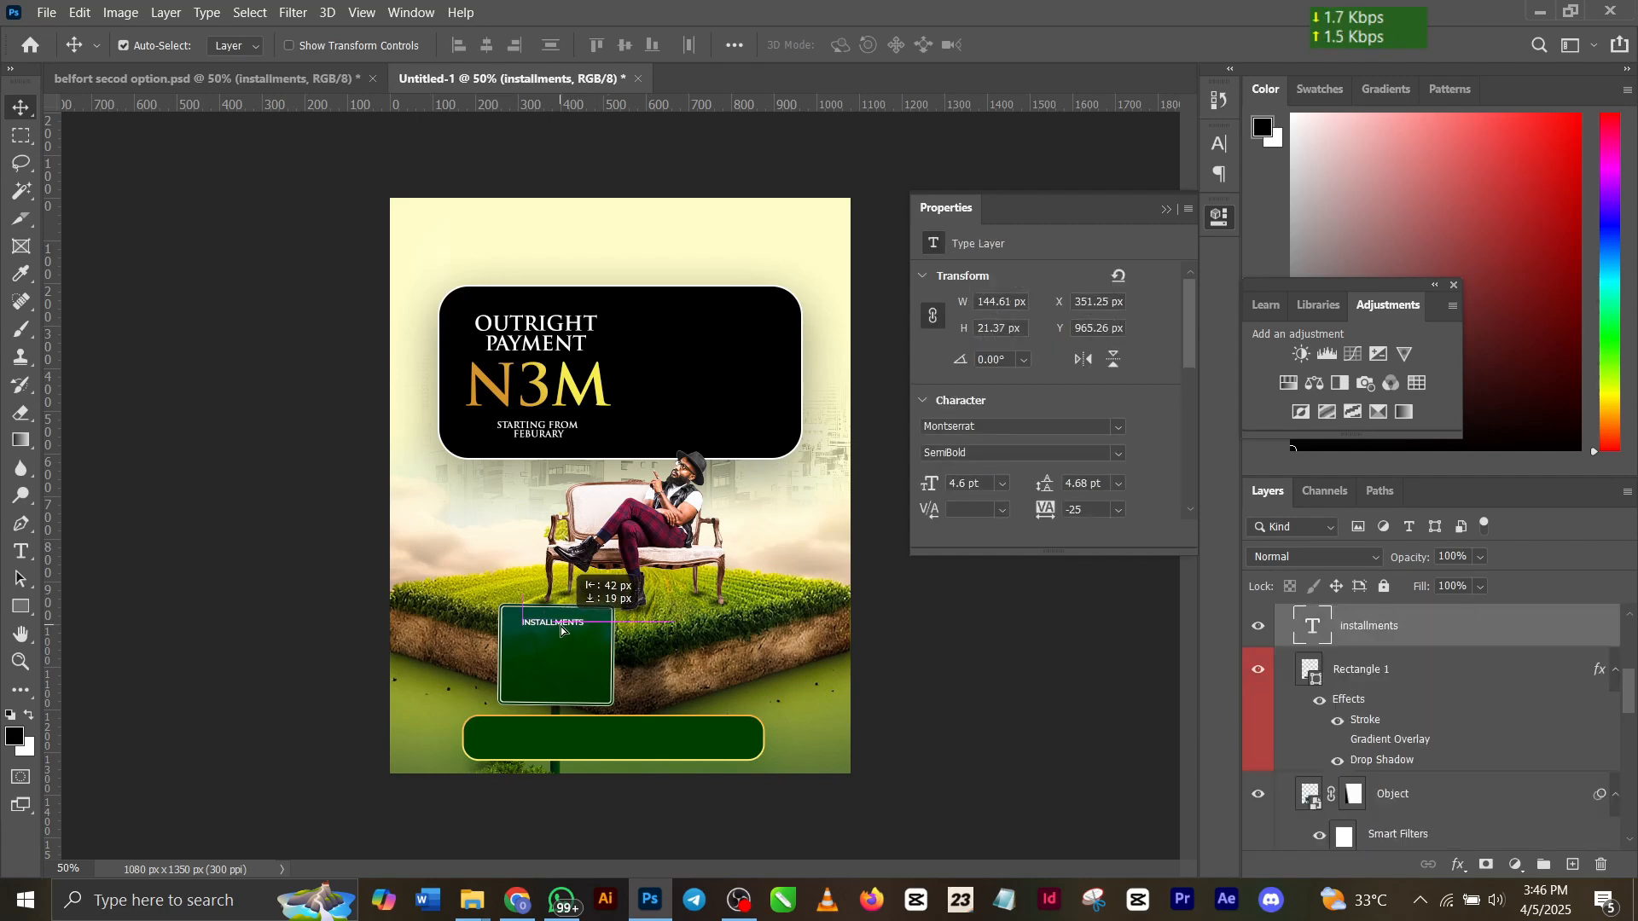
# Copy the 3.2M text from the original flyer beneath INSTALLMENTS and shift INSTALLMENTS slightly right to centre it on the signboard.
pyautogui.click(284, 78)
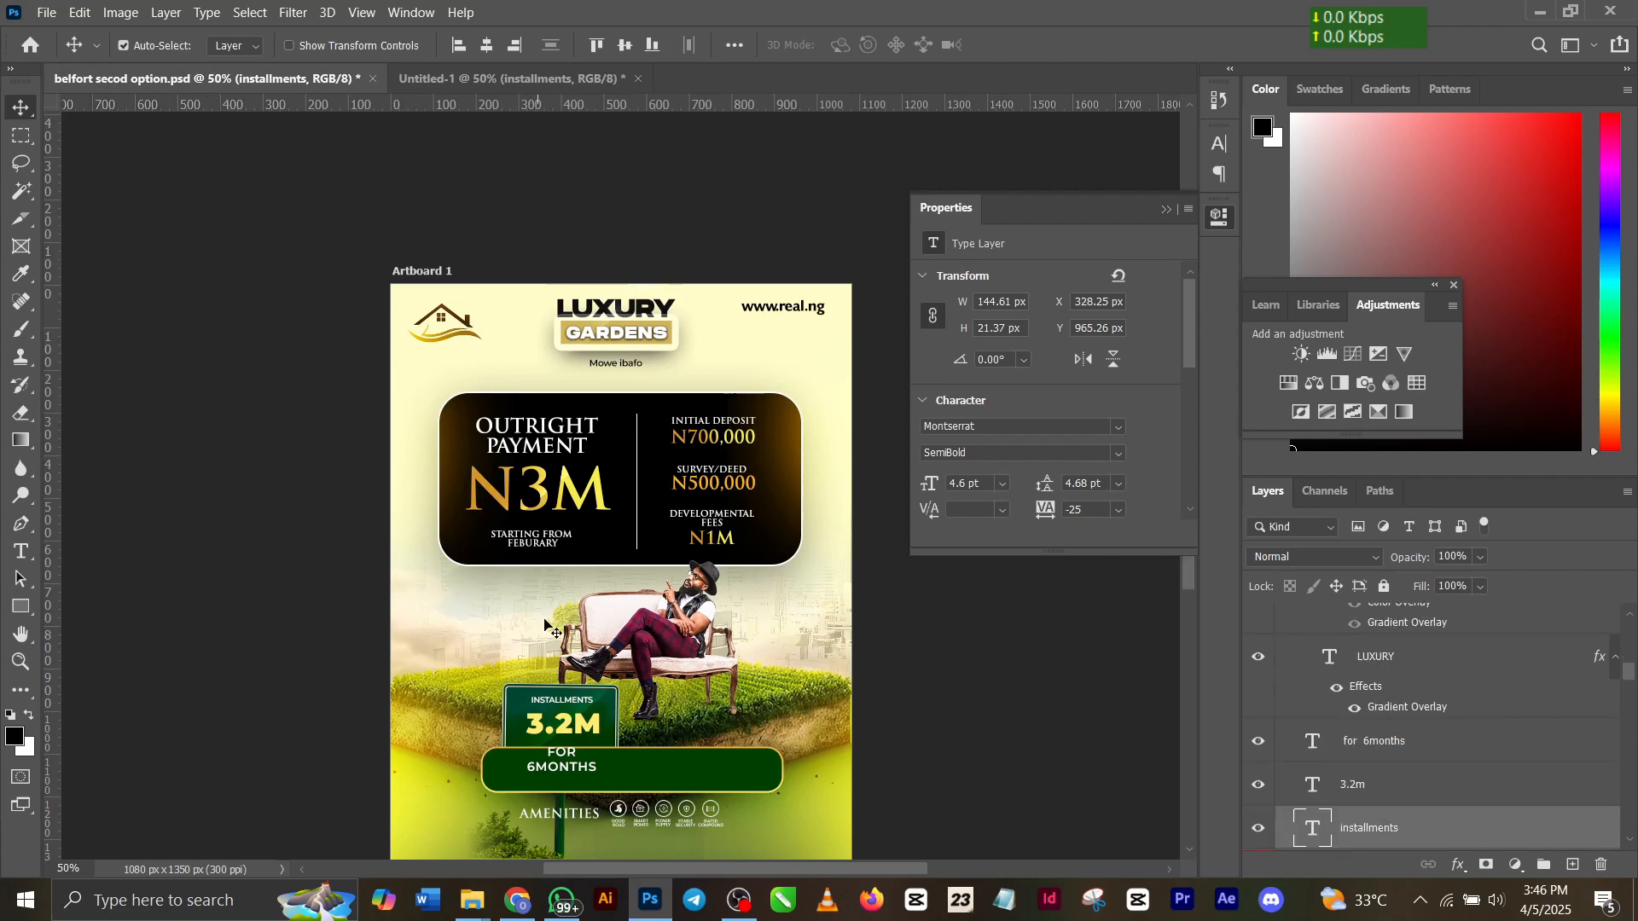
pyautogui.moveTo(570, 732); pyautogui.dragTo(565, 657)
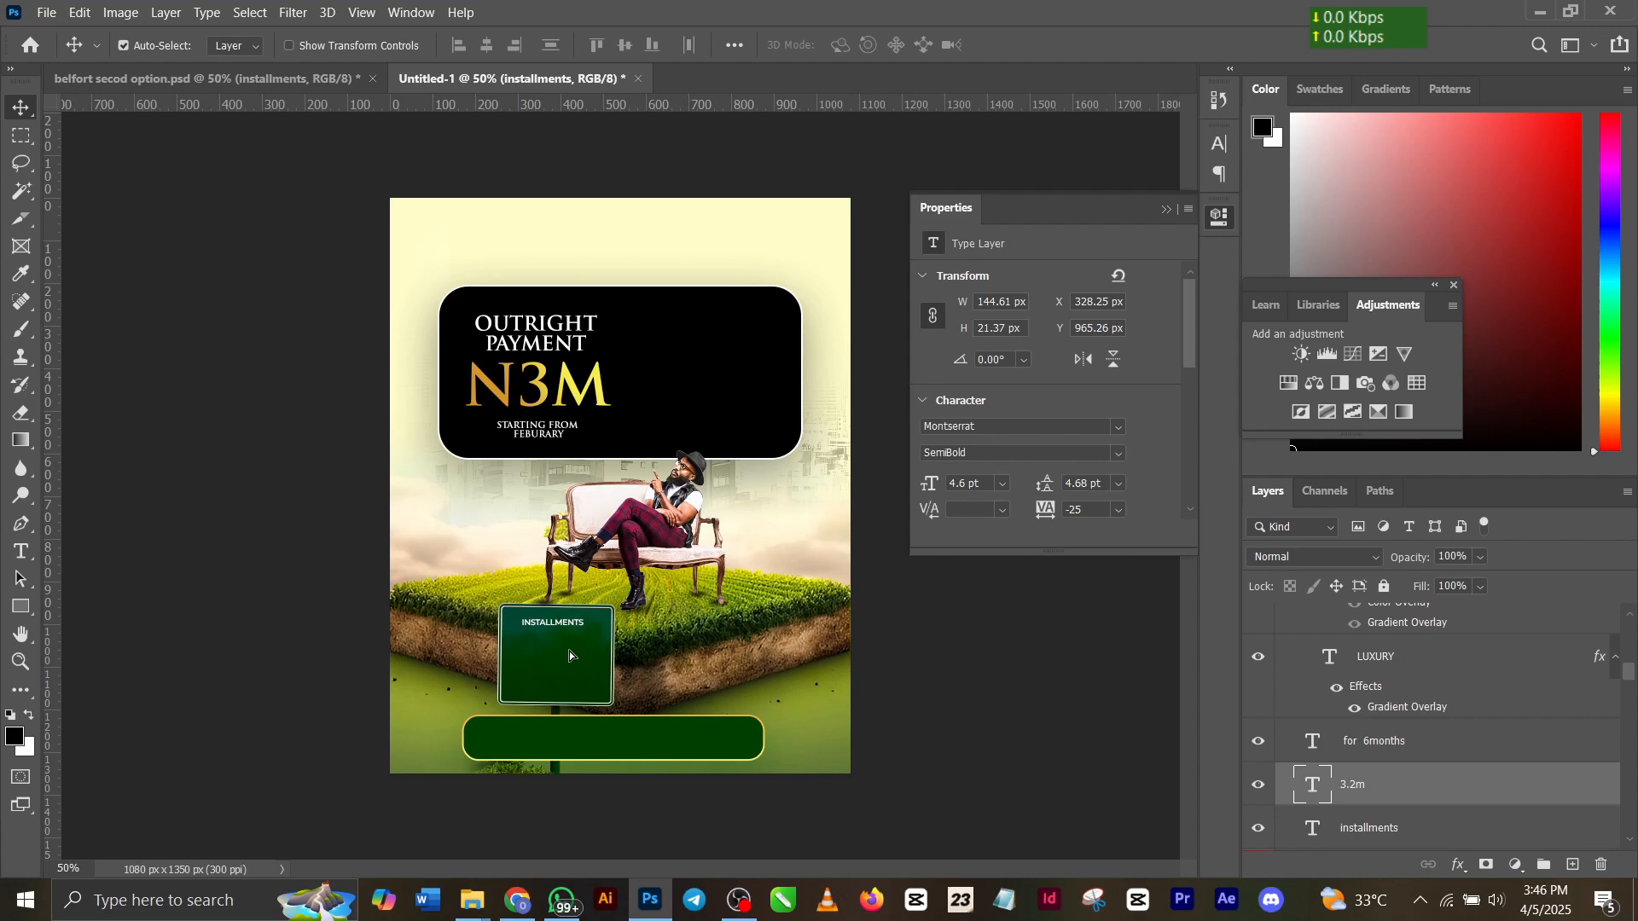
pyautogui.moveTo(569, 655); pyautogui.dragTo(570, 655)
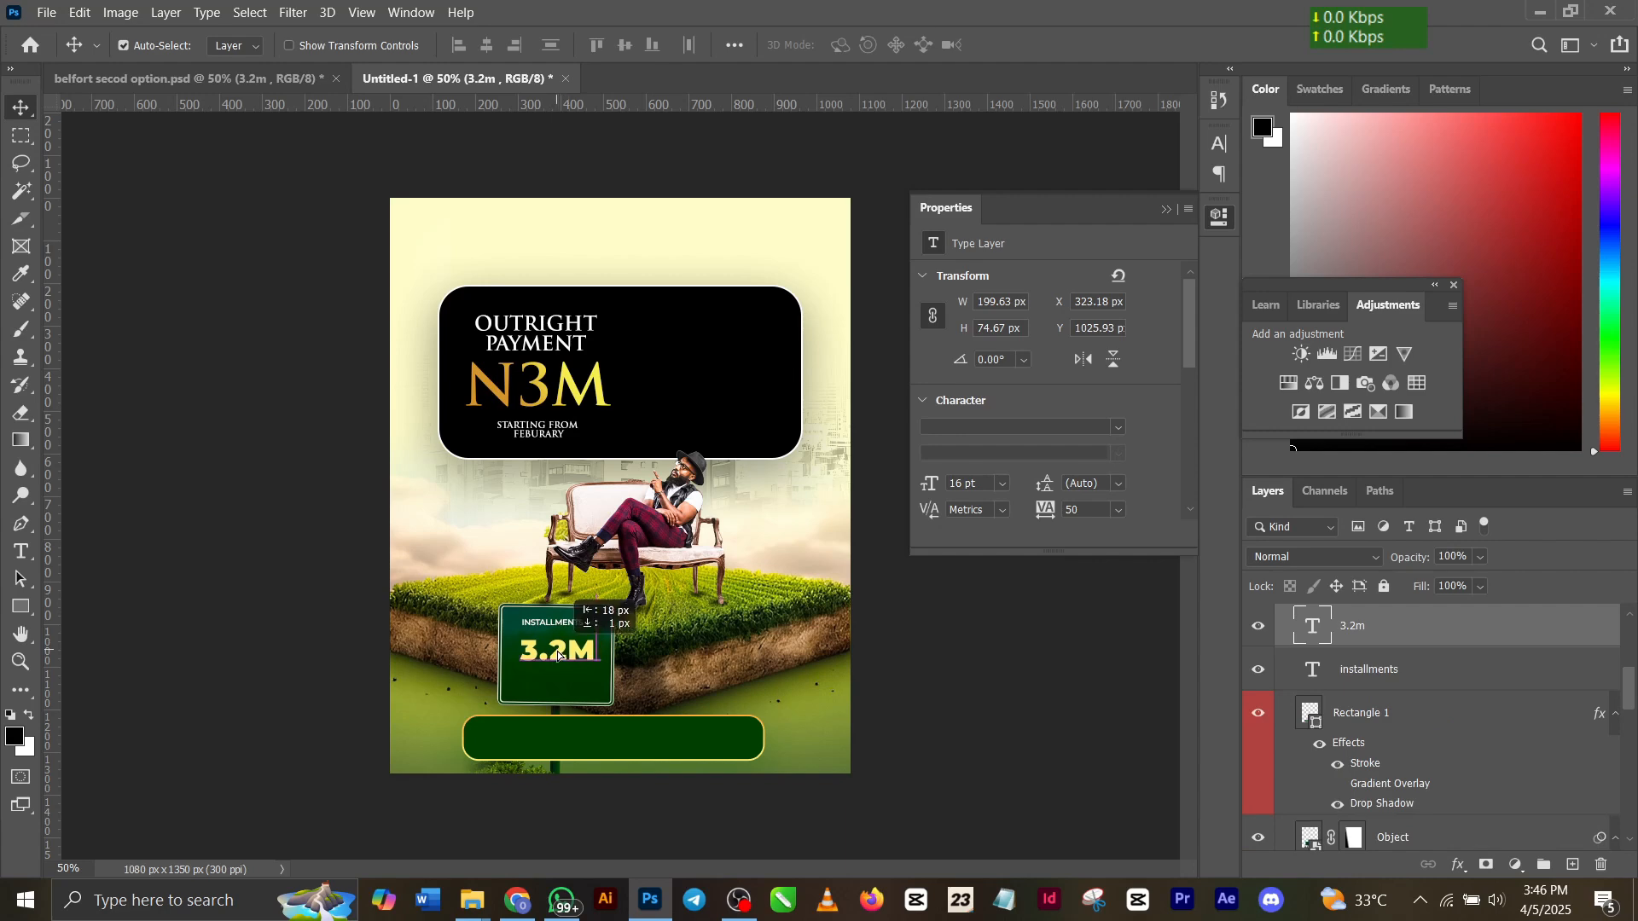
pyautogui.moveTo(563, 628); pyautogui.dragTo(572, 629)
# Copy the AMENITIES text and icons group from the original flyer onto the green bar at about X 300 px, Y 1235 px.
pyautogui.click(322, 83)
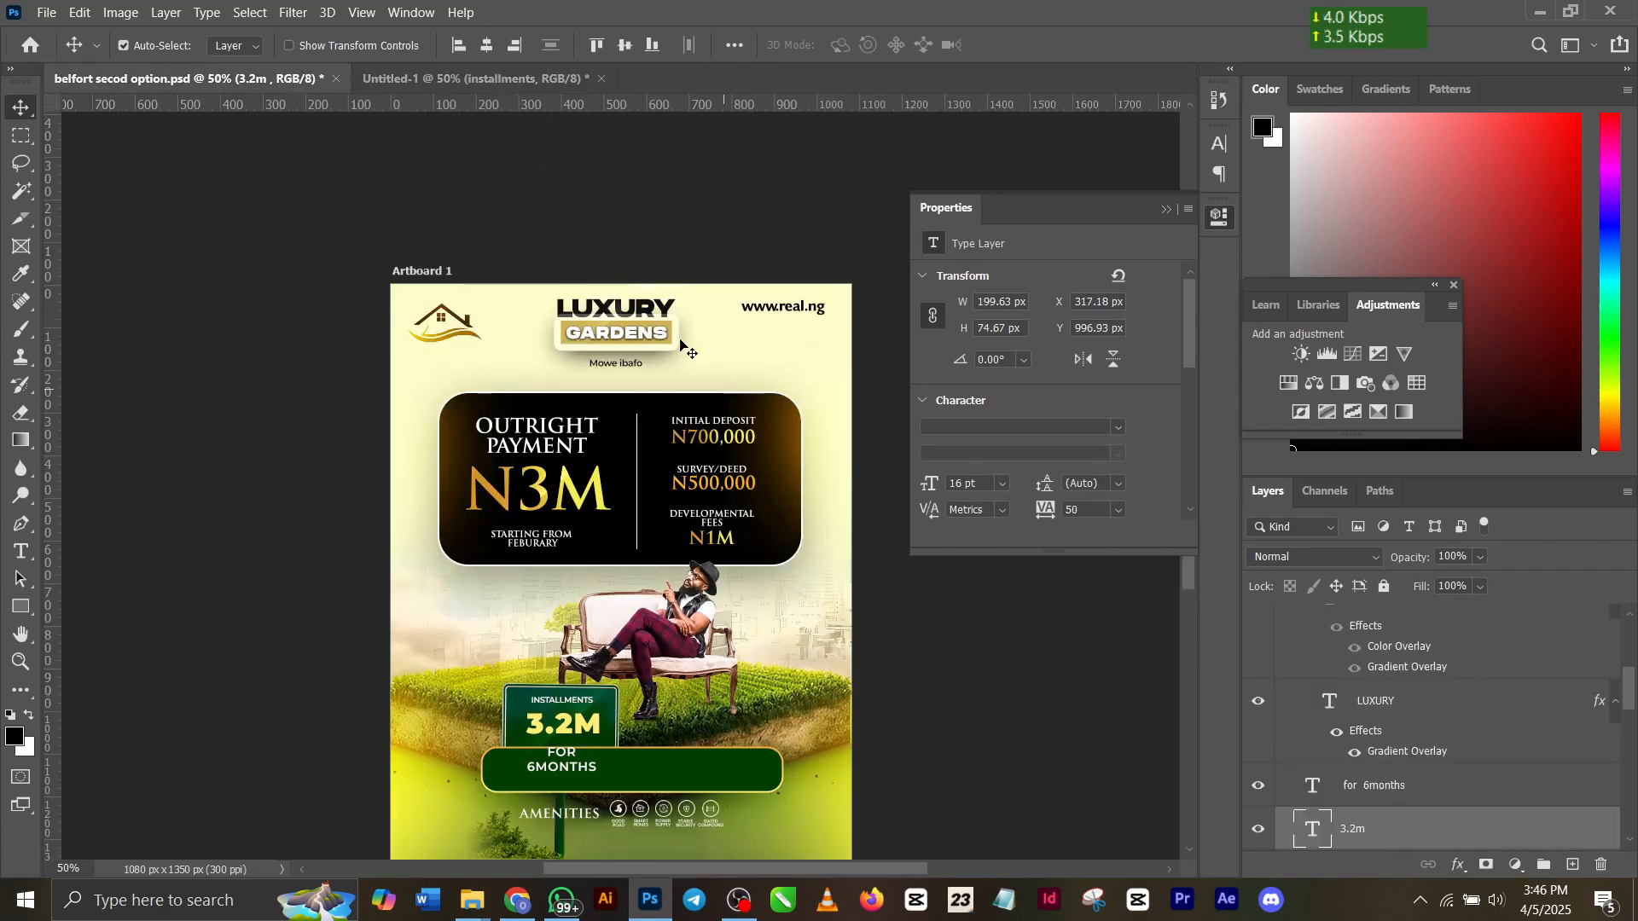
pyautogui.scroll(-1, 729, 696)
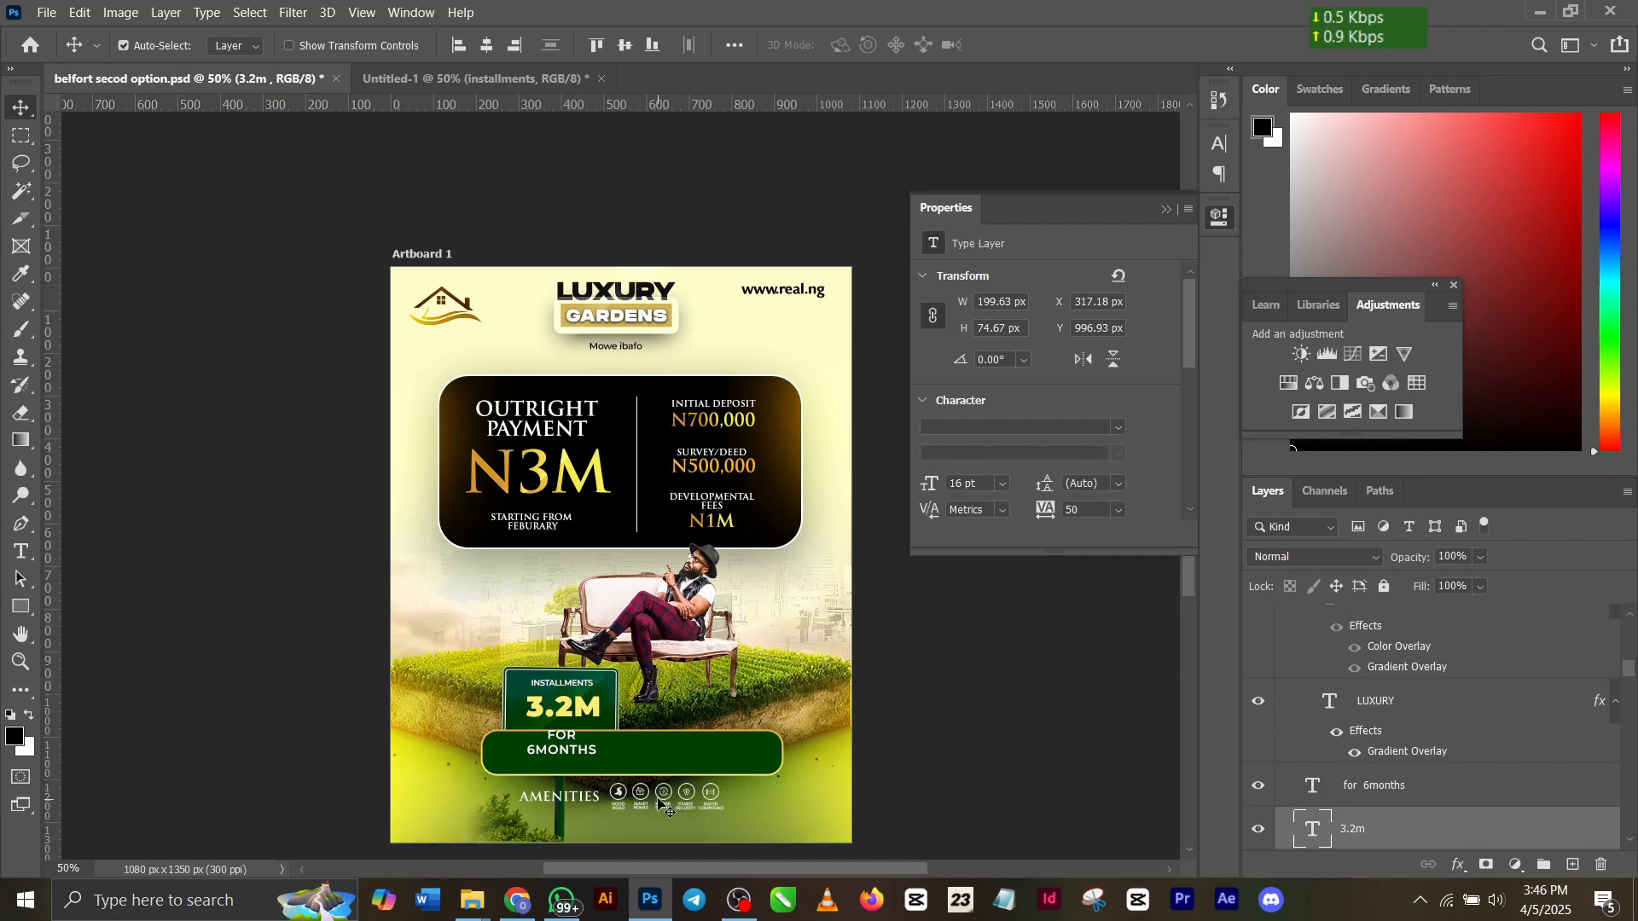
pyautogui.moveTo(640, 806); pyautogui.dragTo(642, 725)
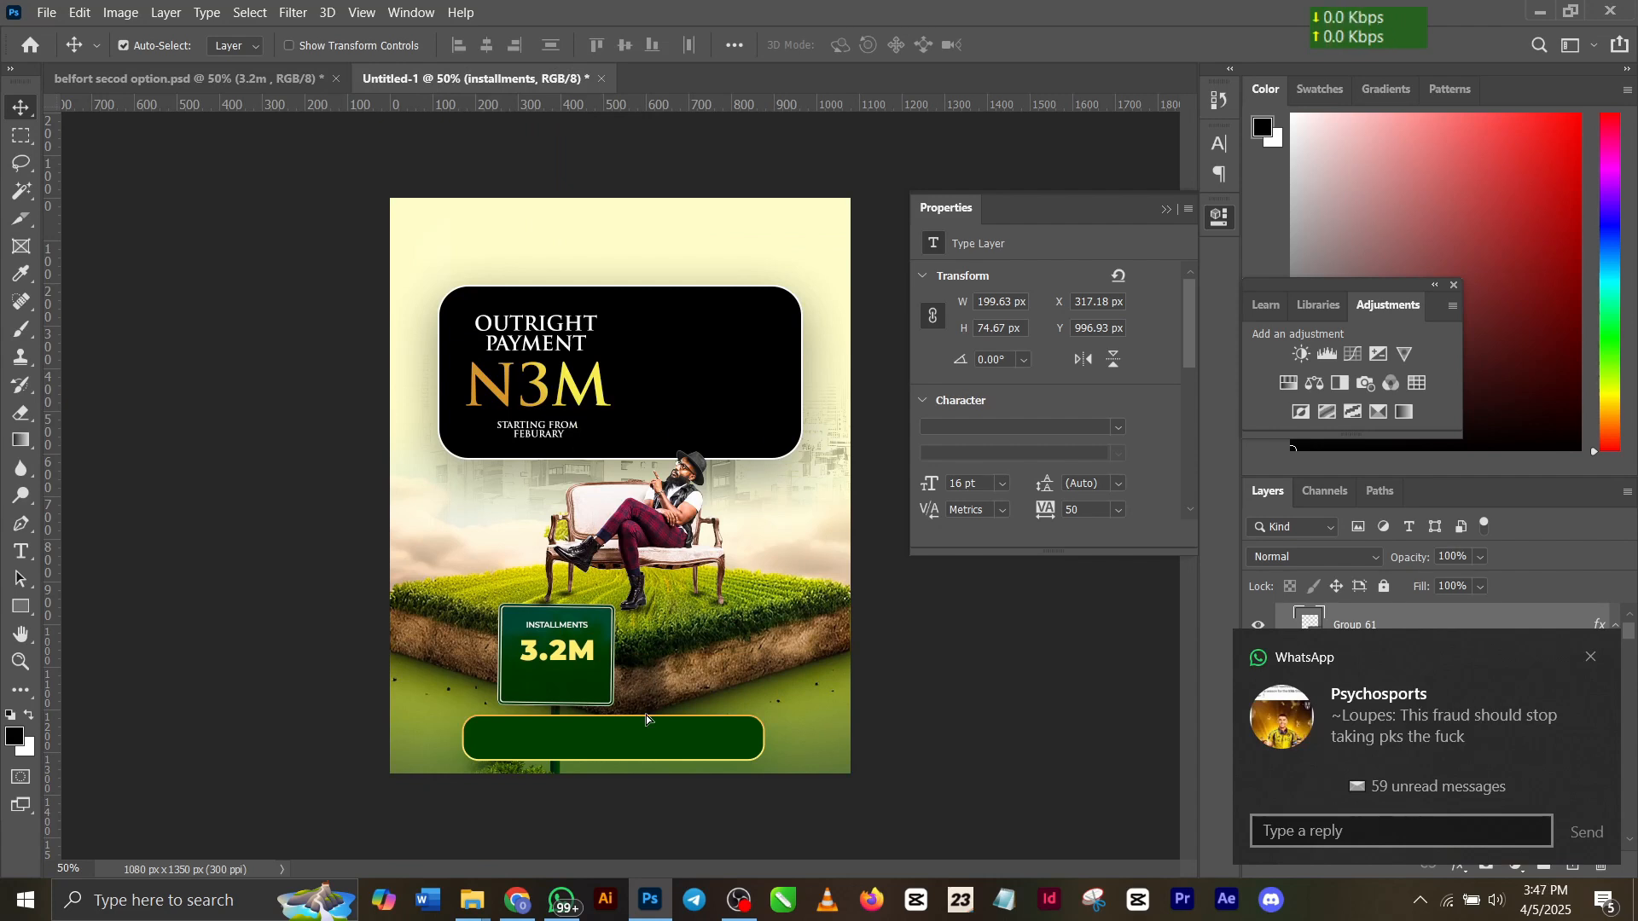
pyautogui.moveTo(646, 715); pyautogui.dragTo(647, 715)
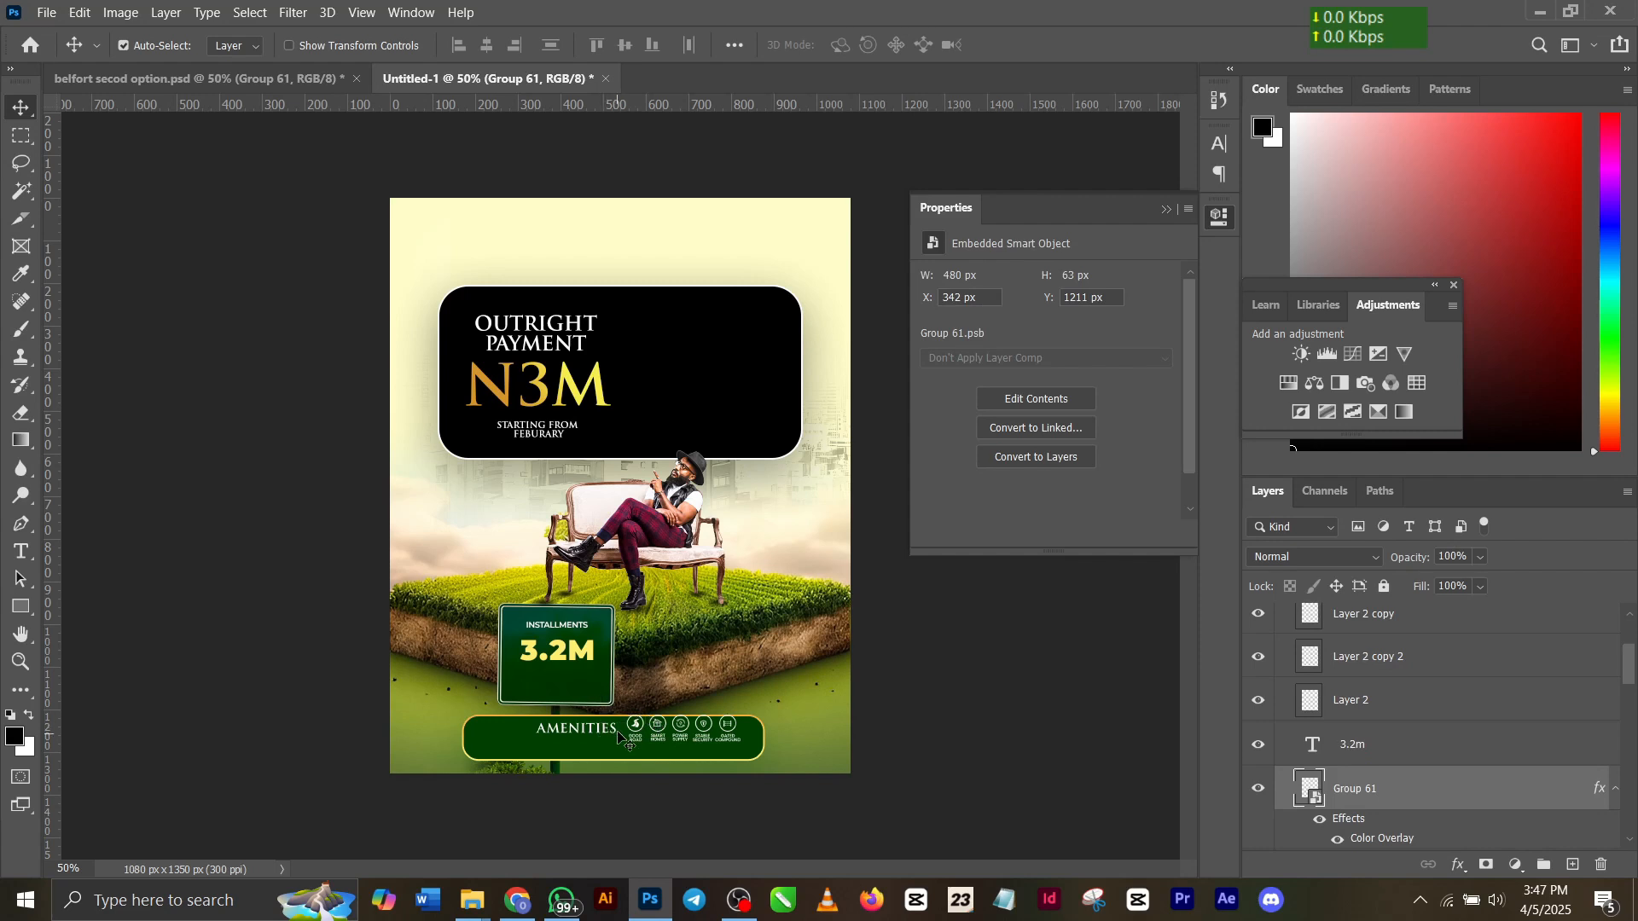
pyautogui.moveTo(618, 734); pyautogui.dragTo(600, 744)
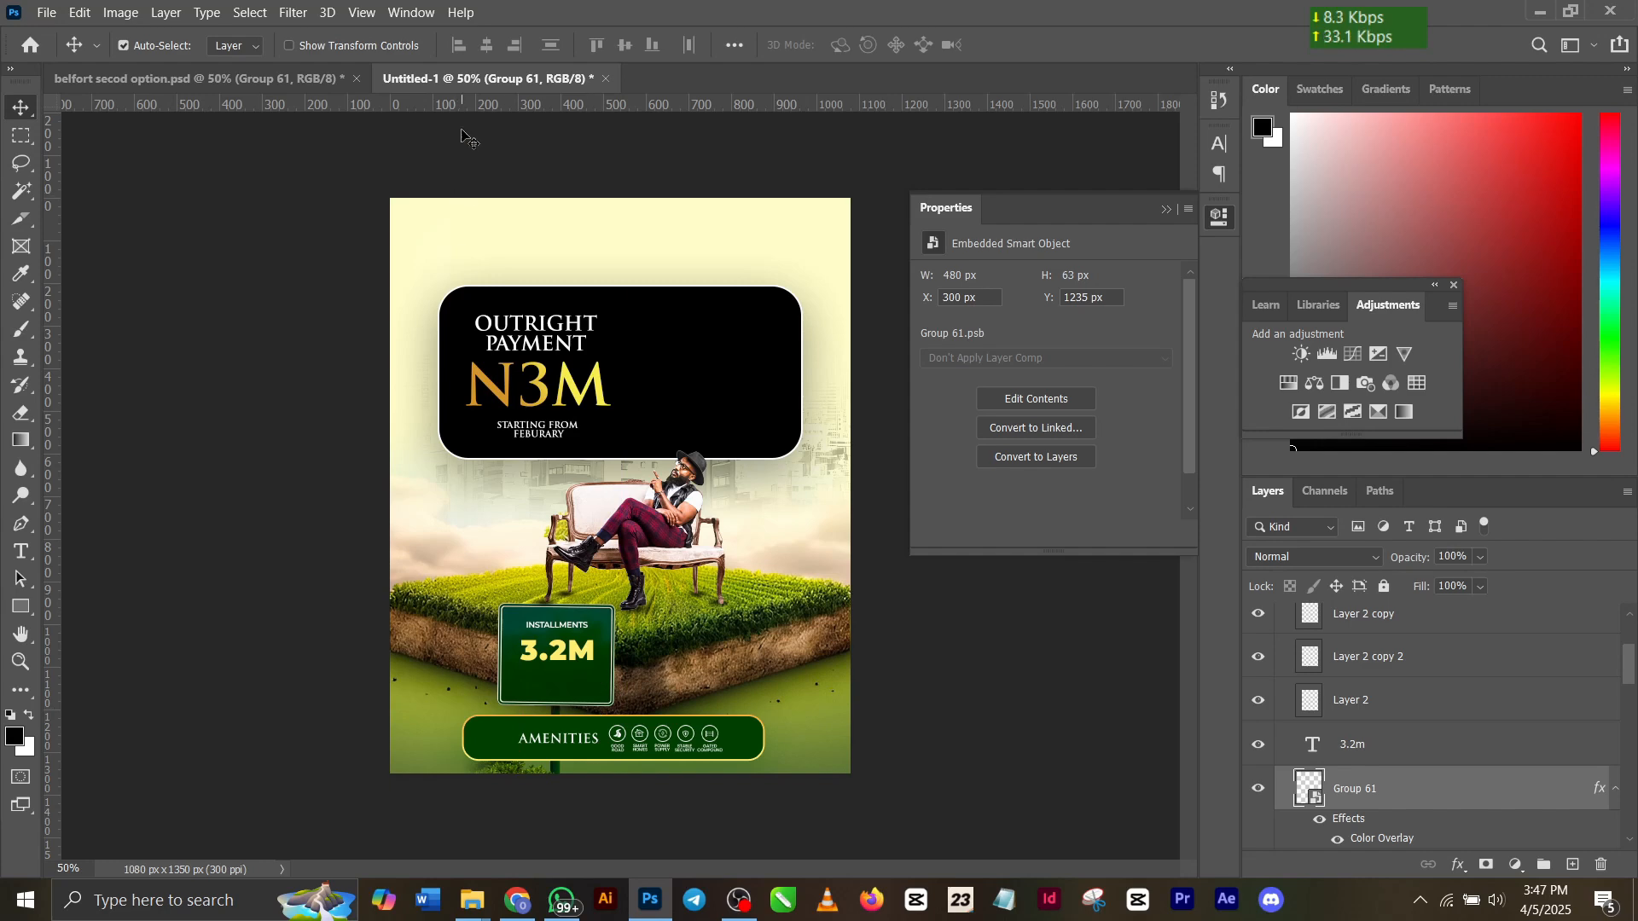
# Copy the orange glow layer from the original flyer onto the black card's right edge, at about X 790 px, Y 144 px.
pyautogui.click(278, 80)
pyautogui.moveTo(825, 458); pyautogui.dragTo(806, 504)
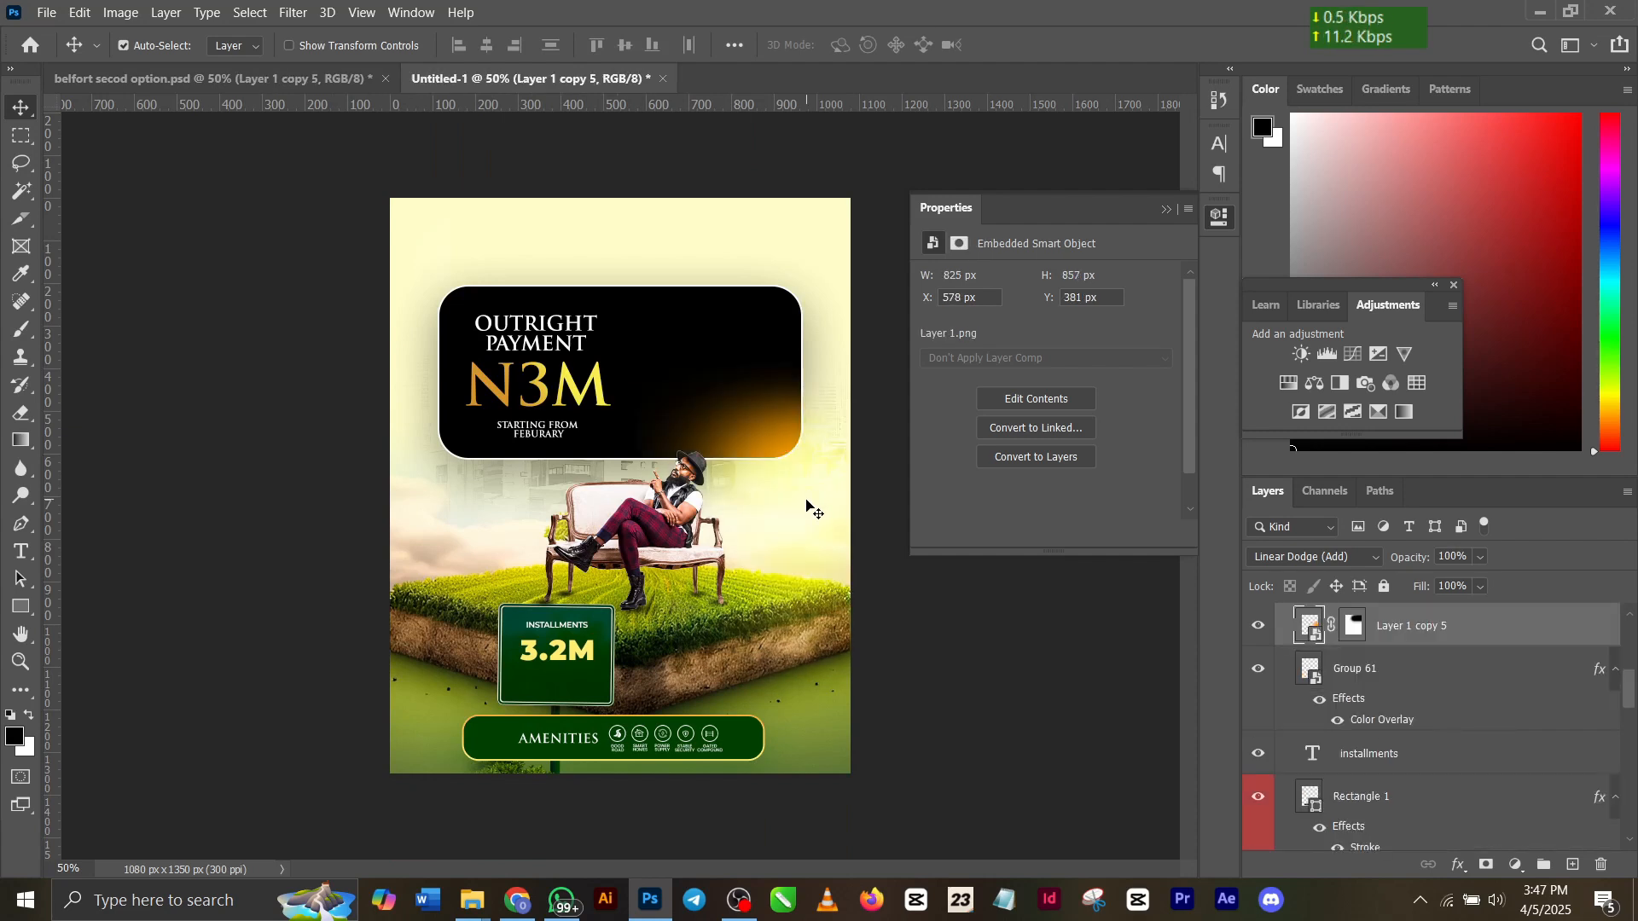
pyautogui.moveTo(815, 422); pyautogui.dragTo(871, 378)
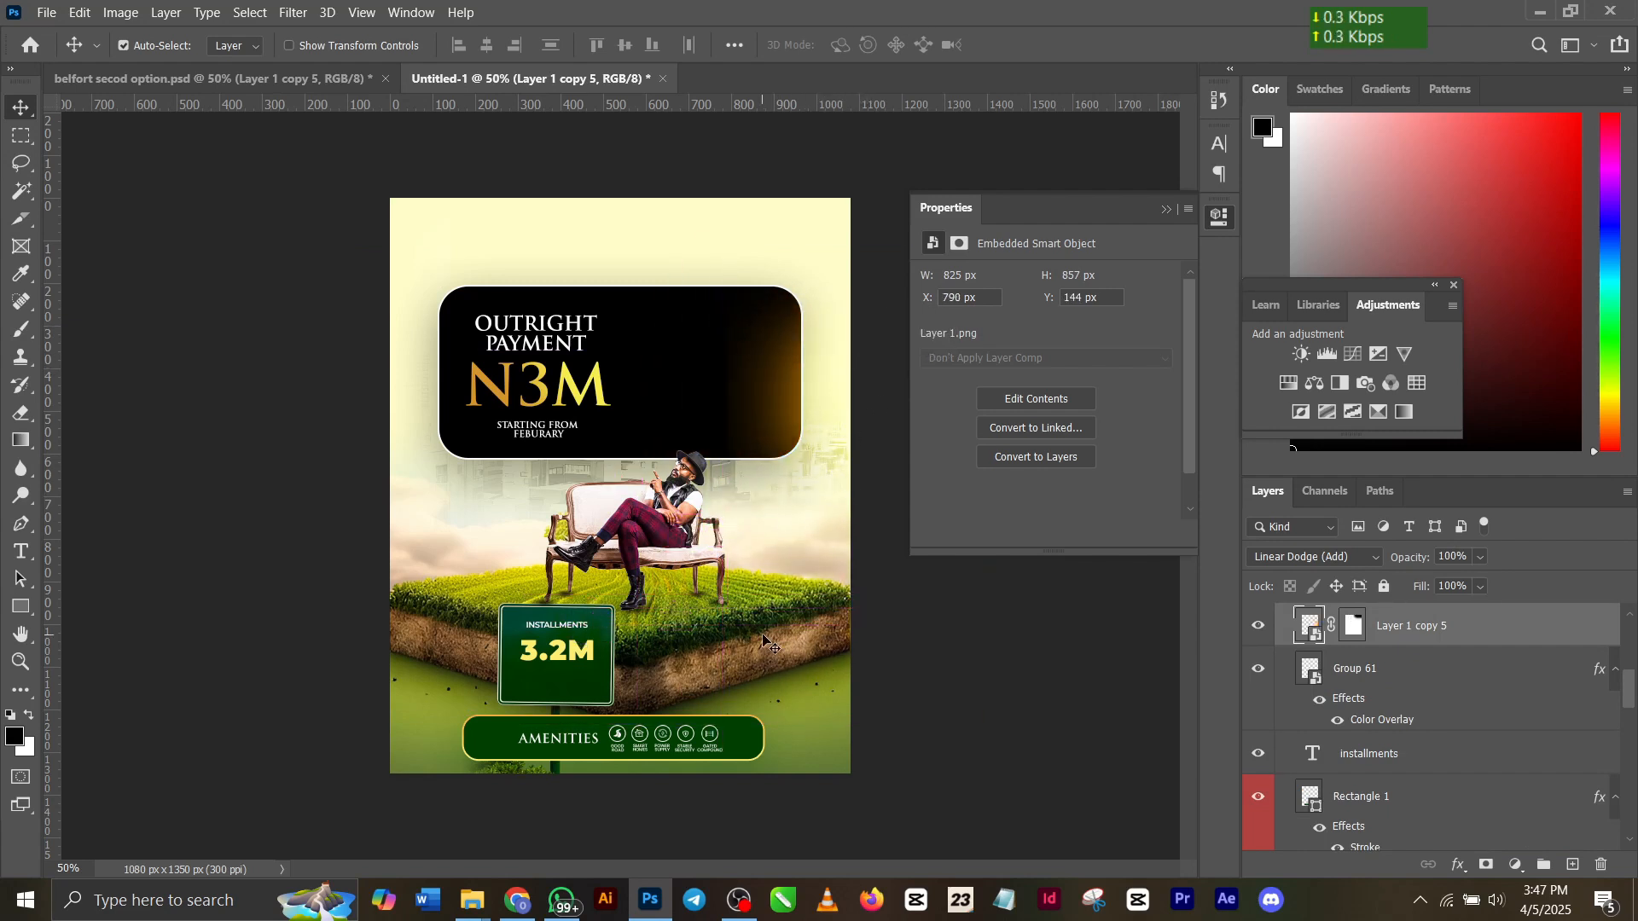
# Examine the original N3M text's font settings and both colour stops of its Gradient Overlay.
pyautogui.click(320, 80)
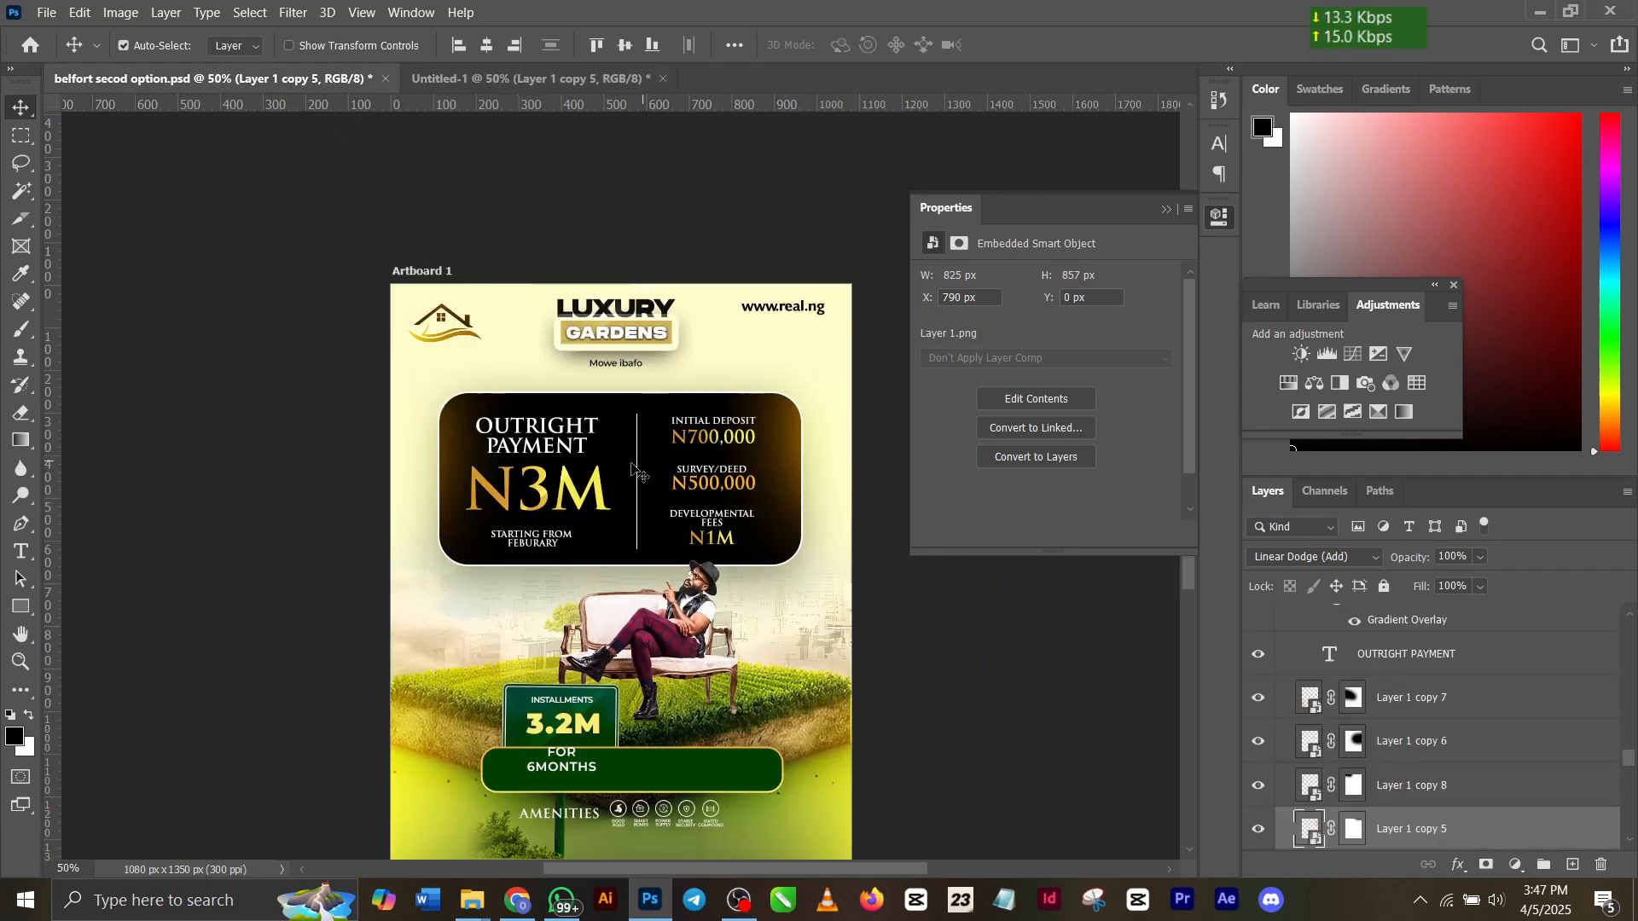
pyautogui.click(584, 505)
pyautogui.doubleClick(584, 504)
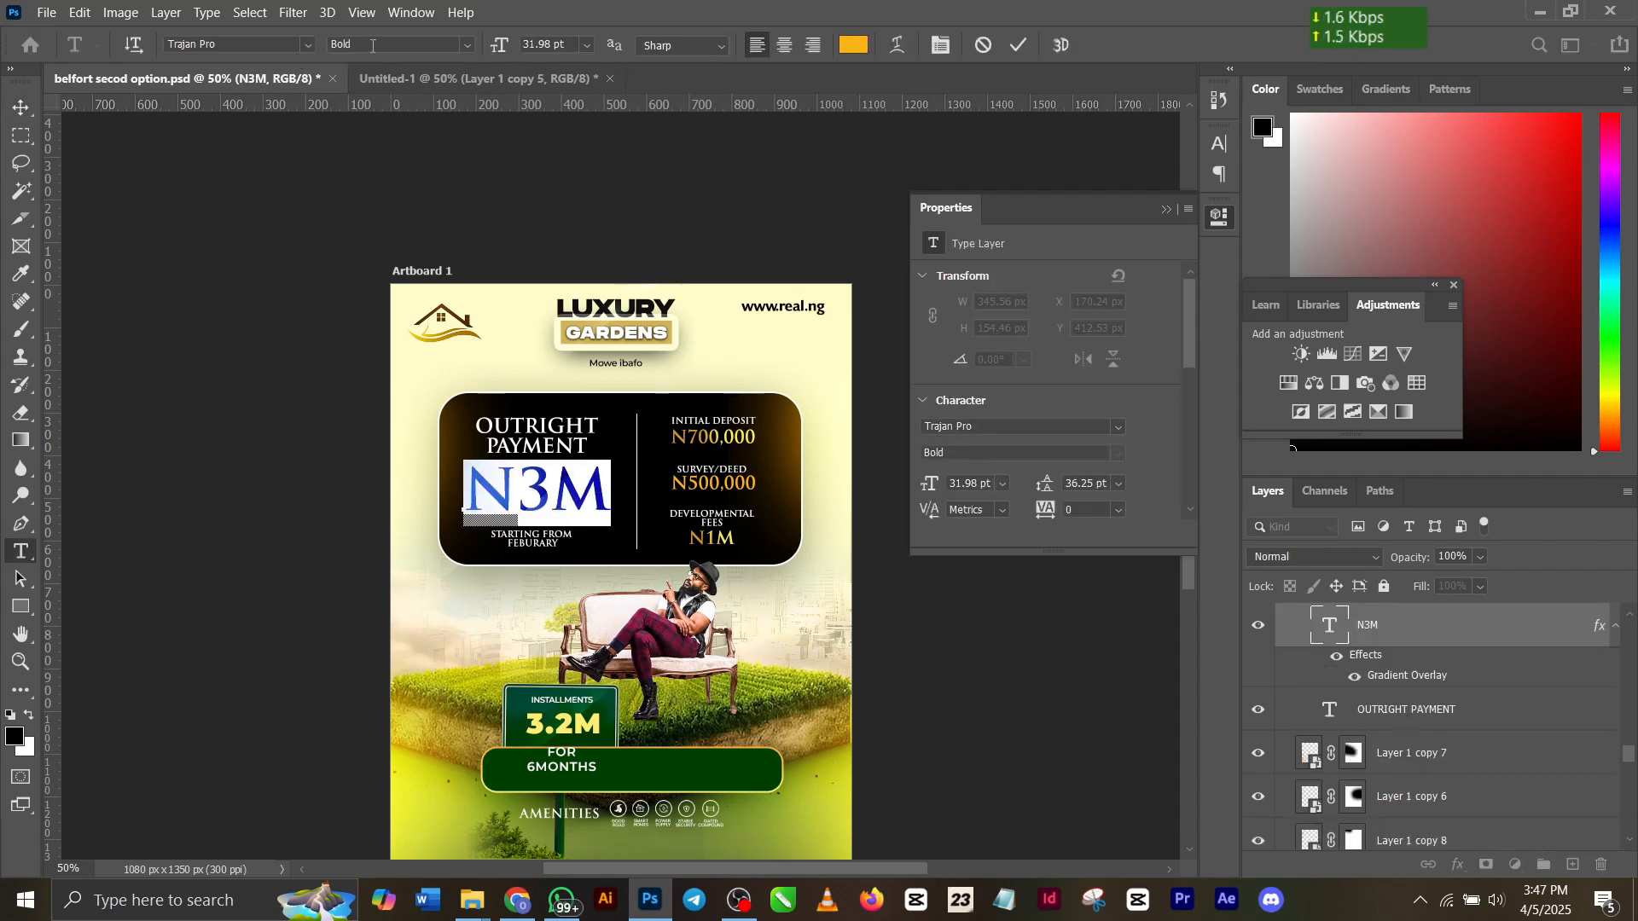
pyautogui.click(1021, 46)
pyautogui.doubleClick(1414, 678)
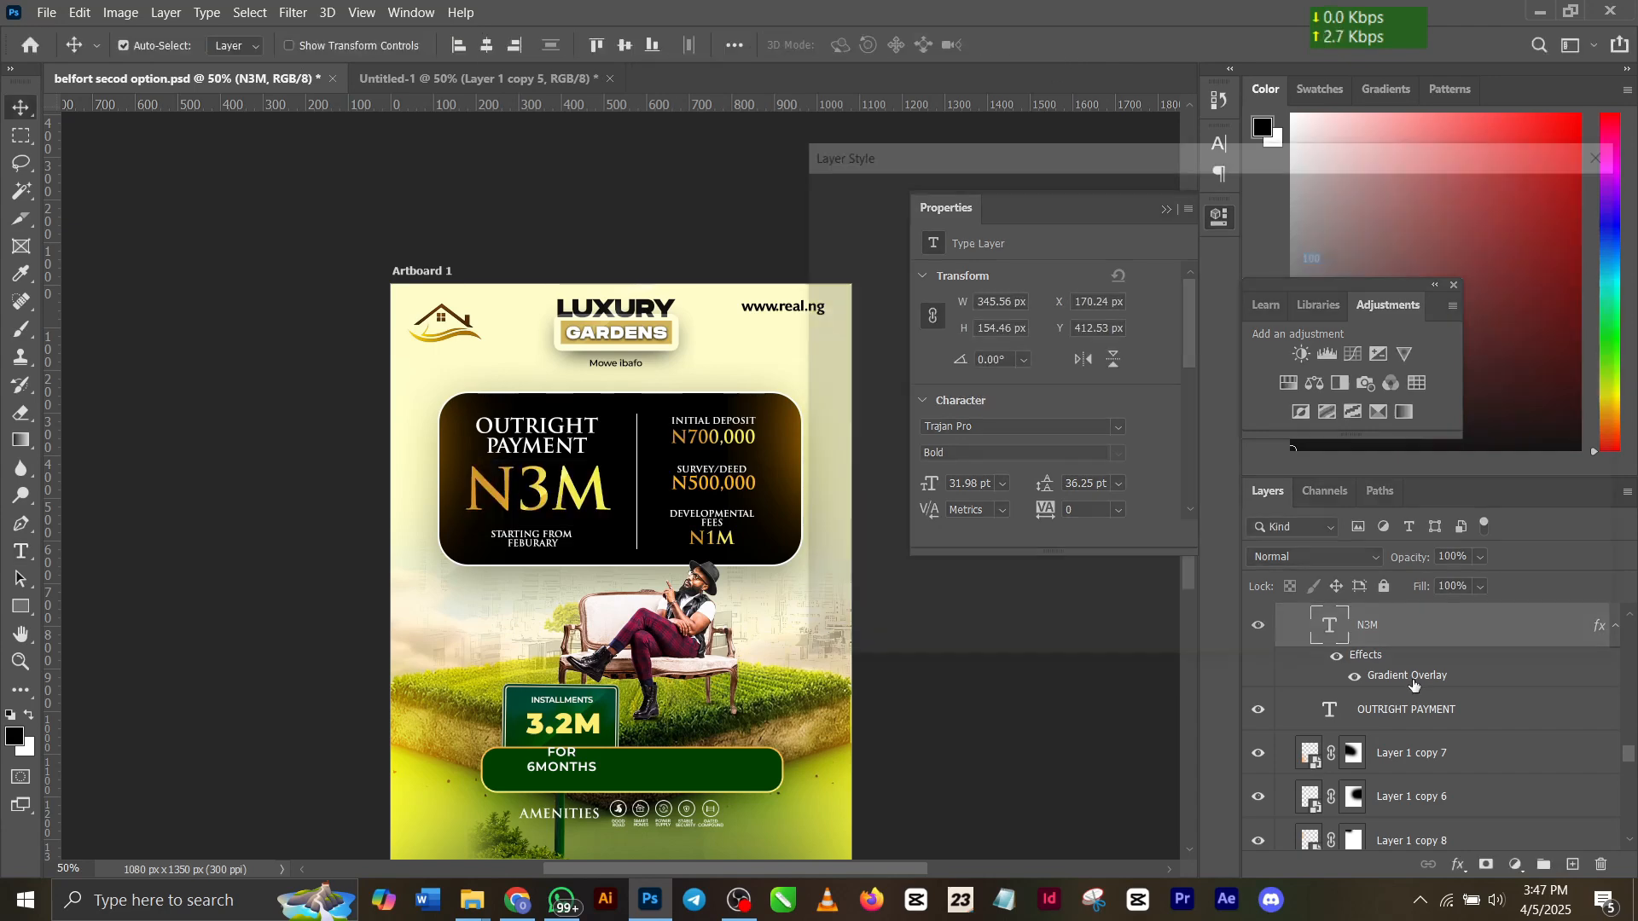
pyautogui.click(1243, 285)
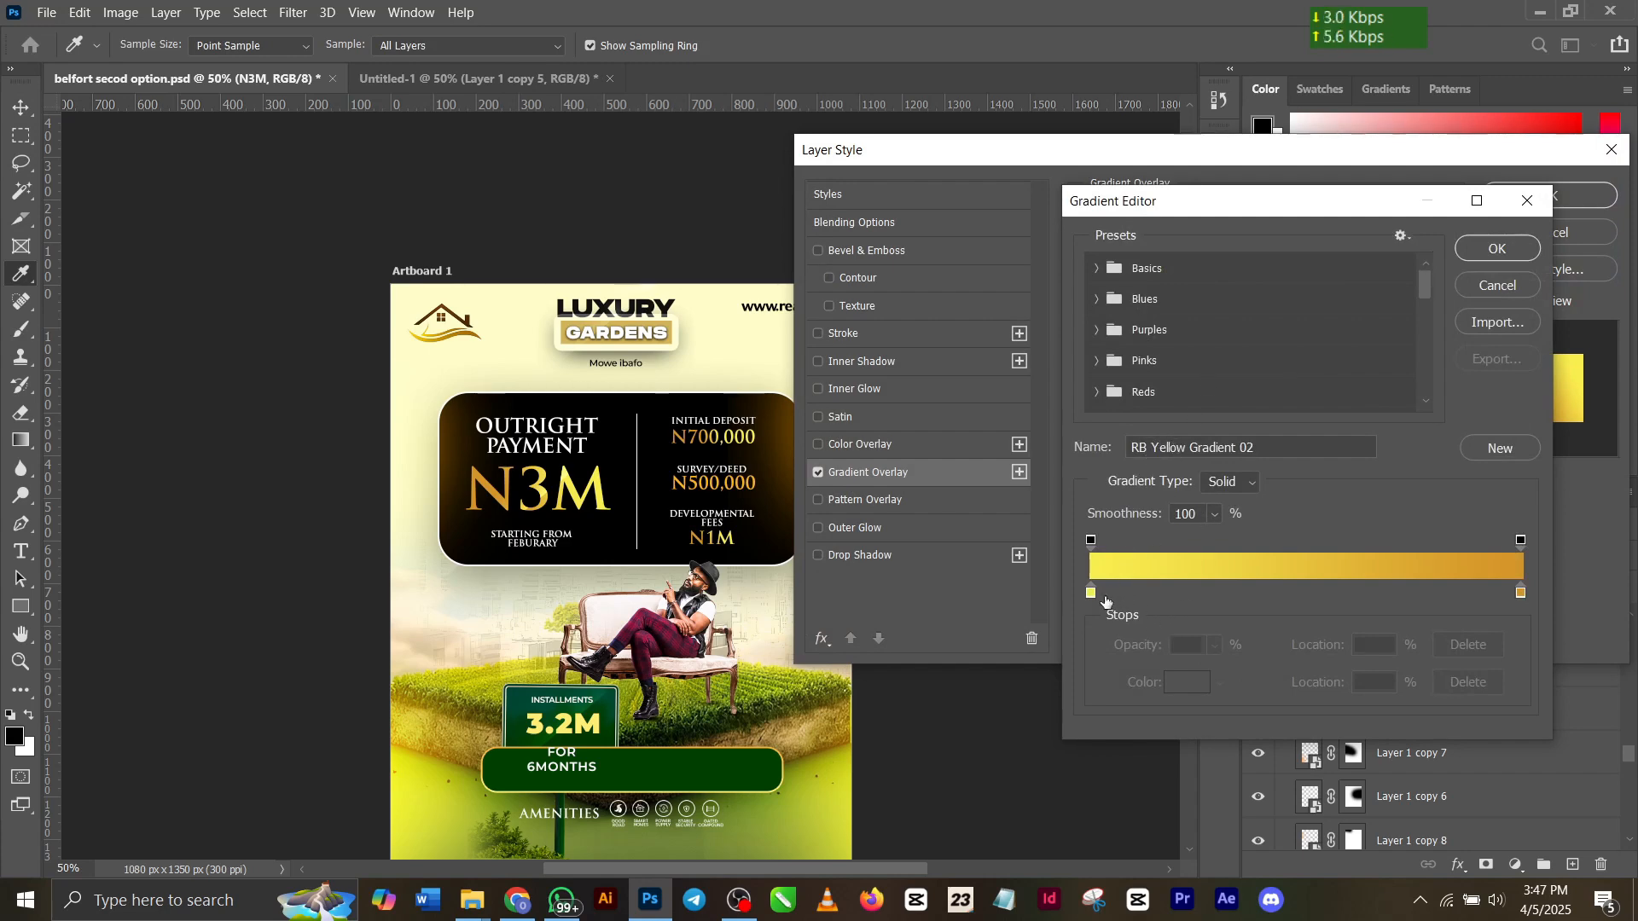
pyautogui.doubleClick(1091, 593)
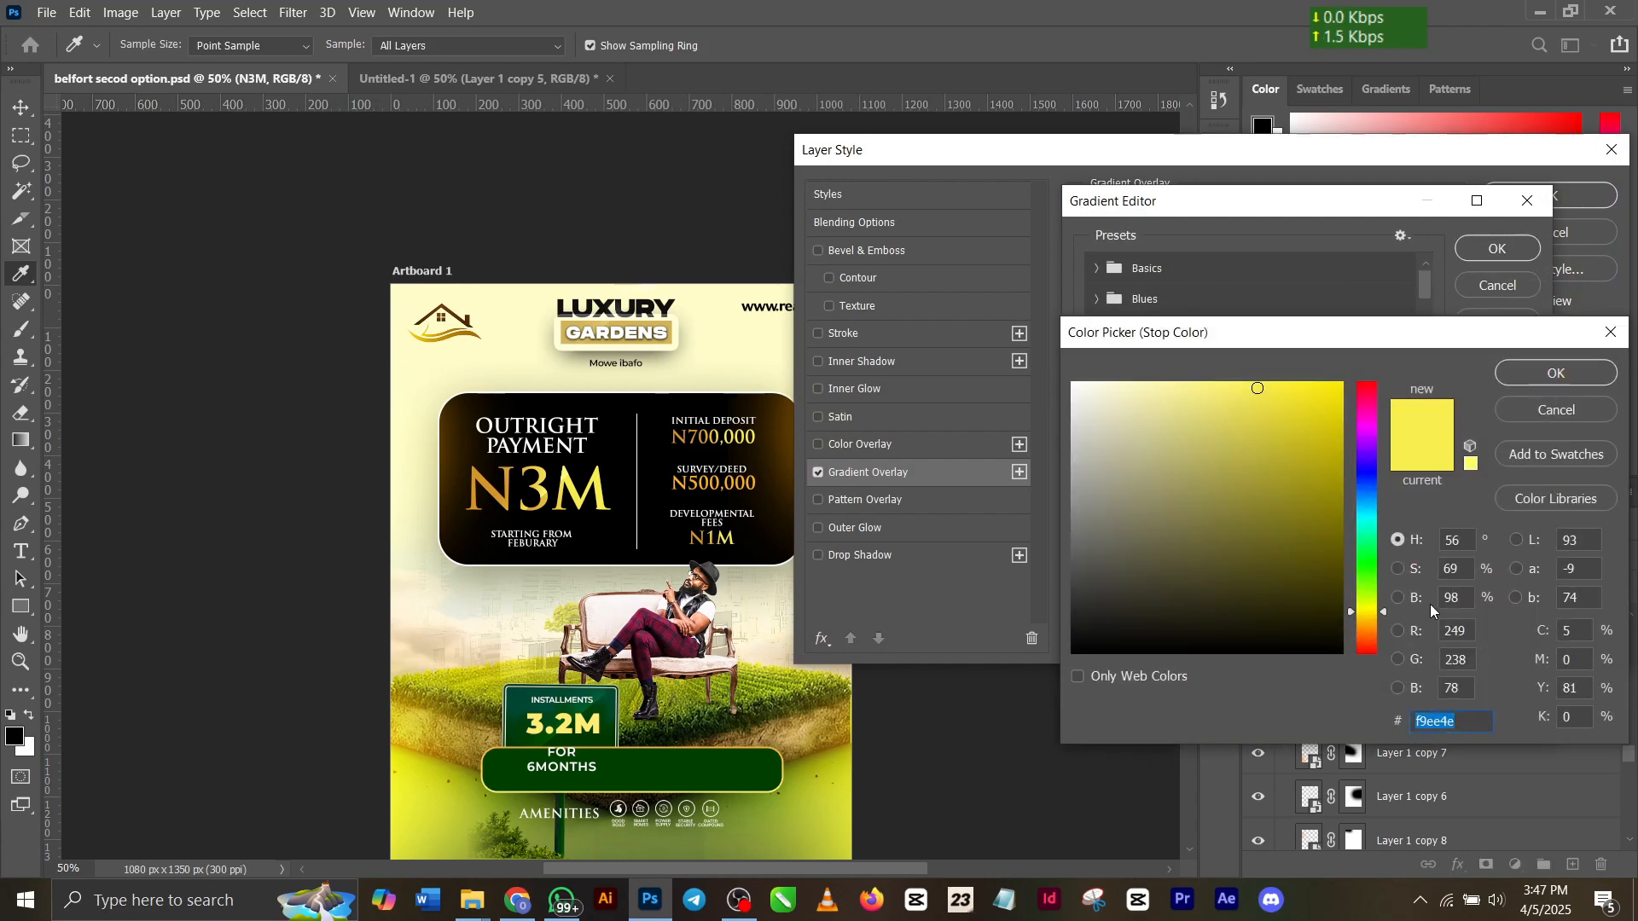
pyautogui.click(1567, 373)
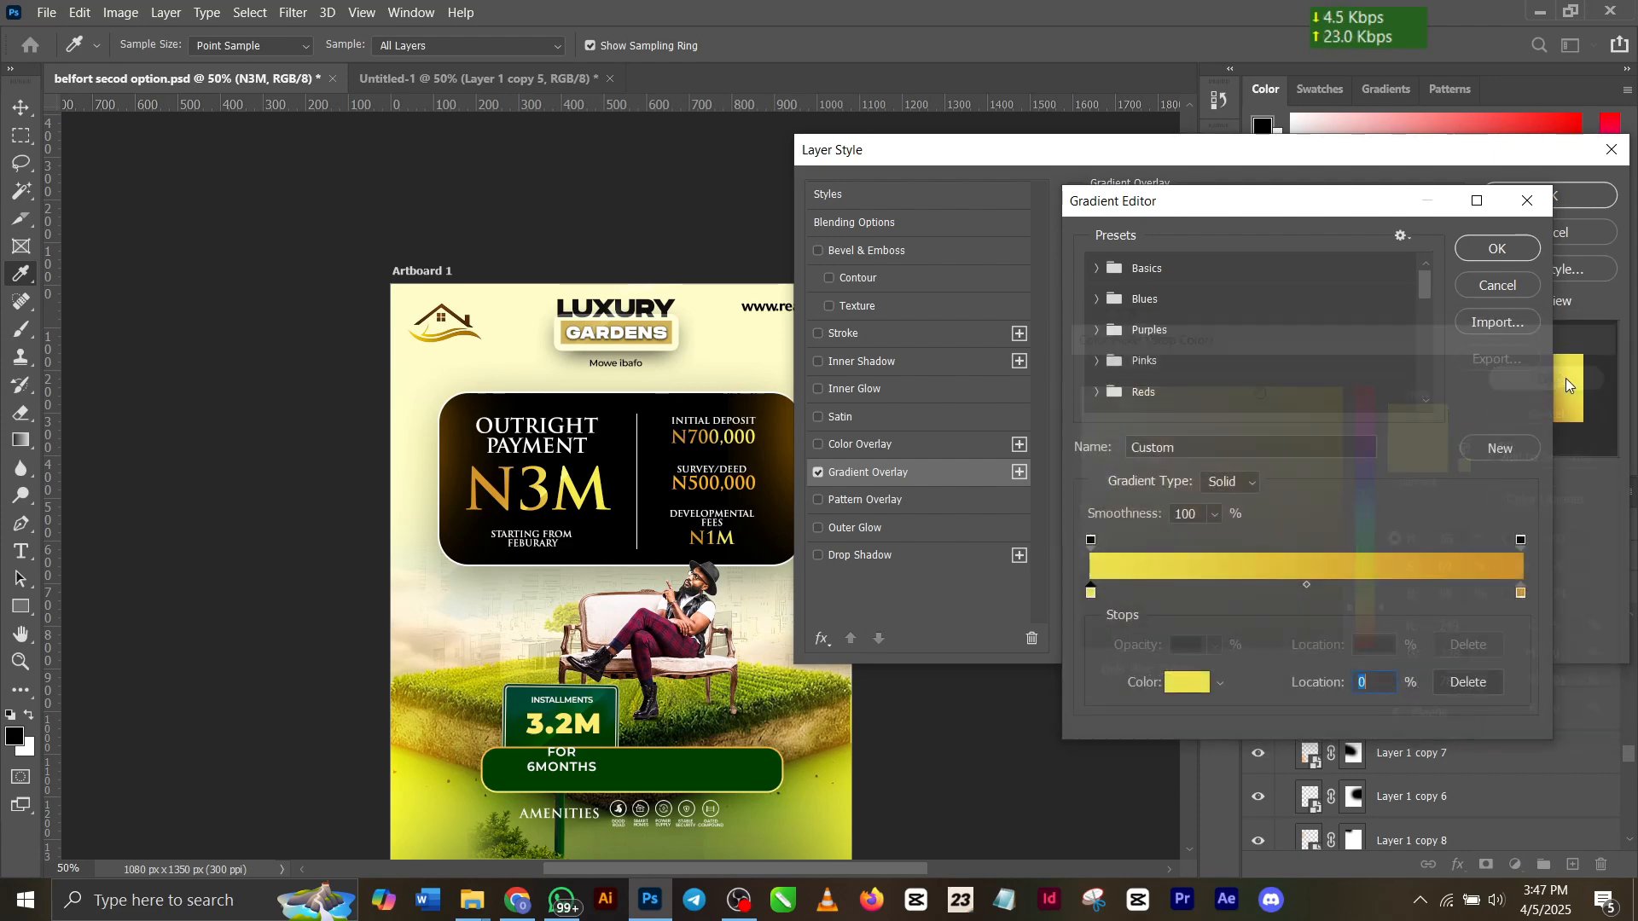
pyautogui.doubleClick(1521, 593)
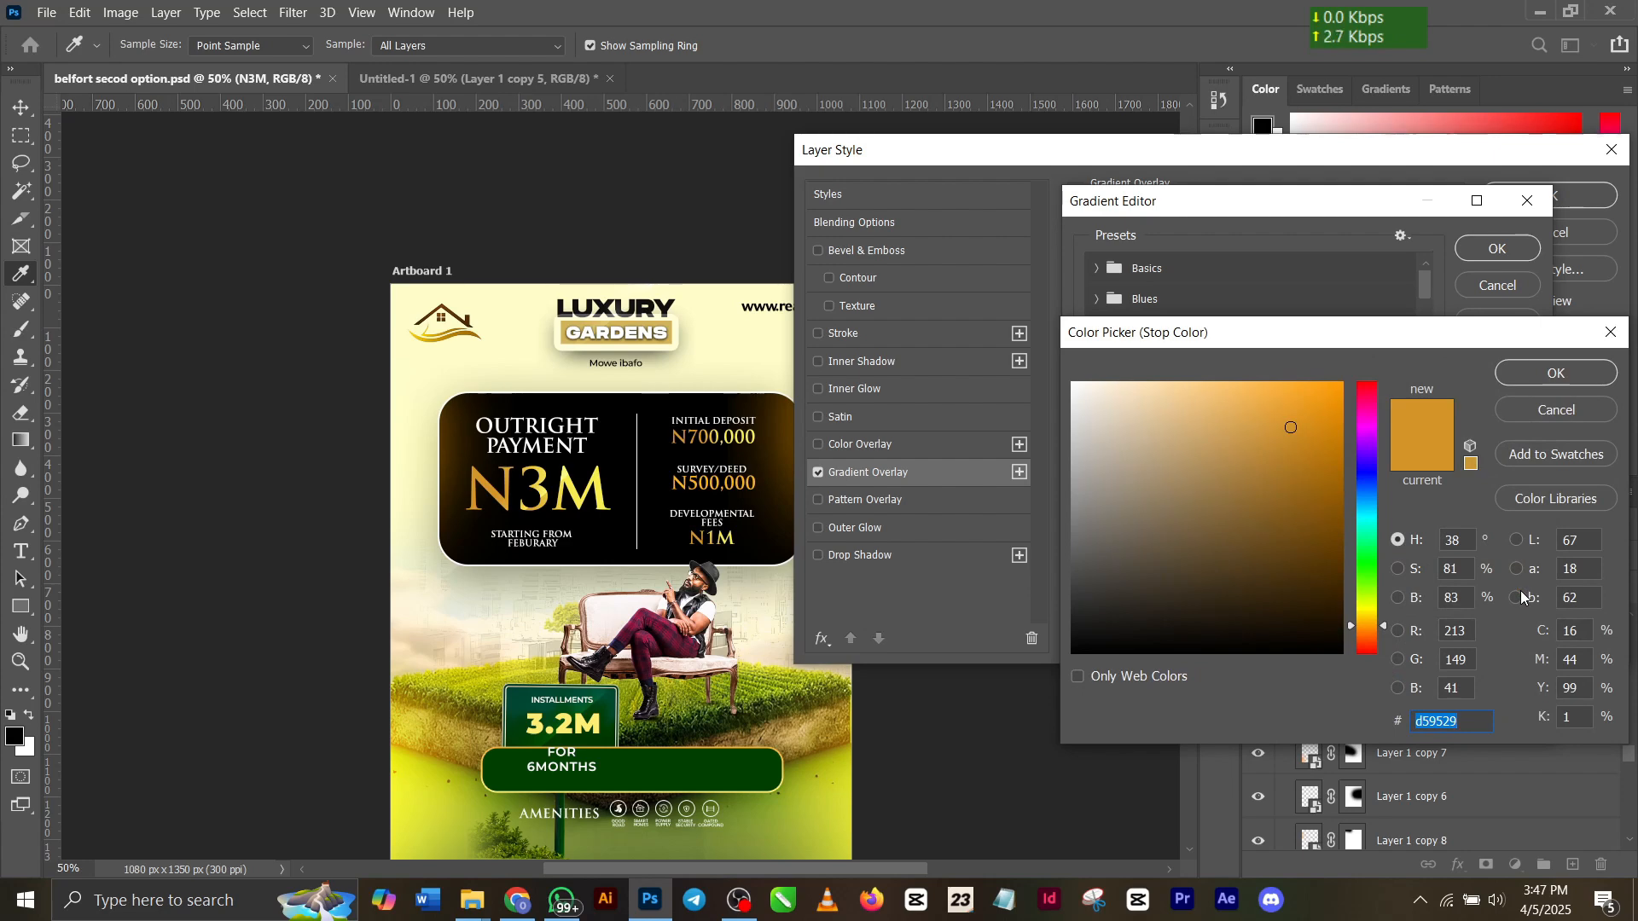
pyautogui.click(1515, 374)
pyautogui.click(1505, 247)
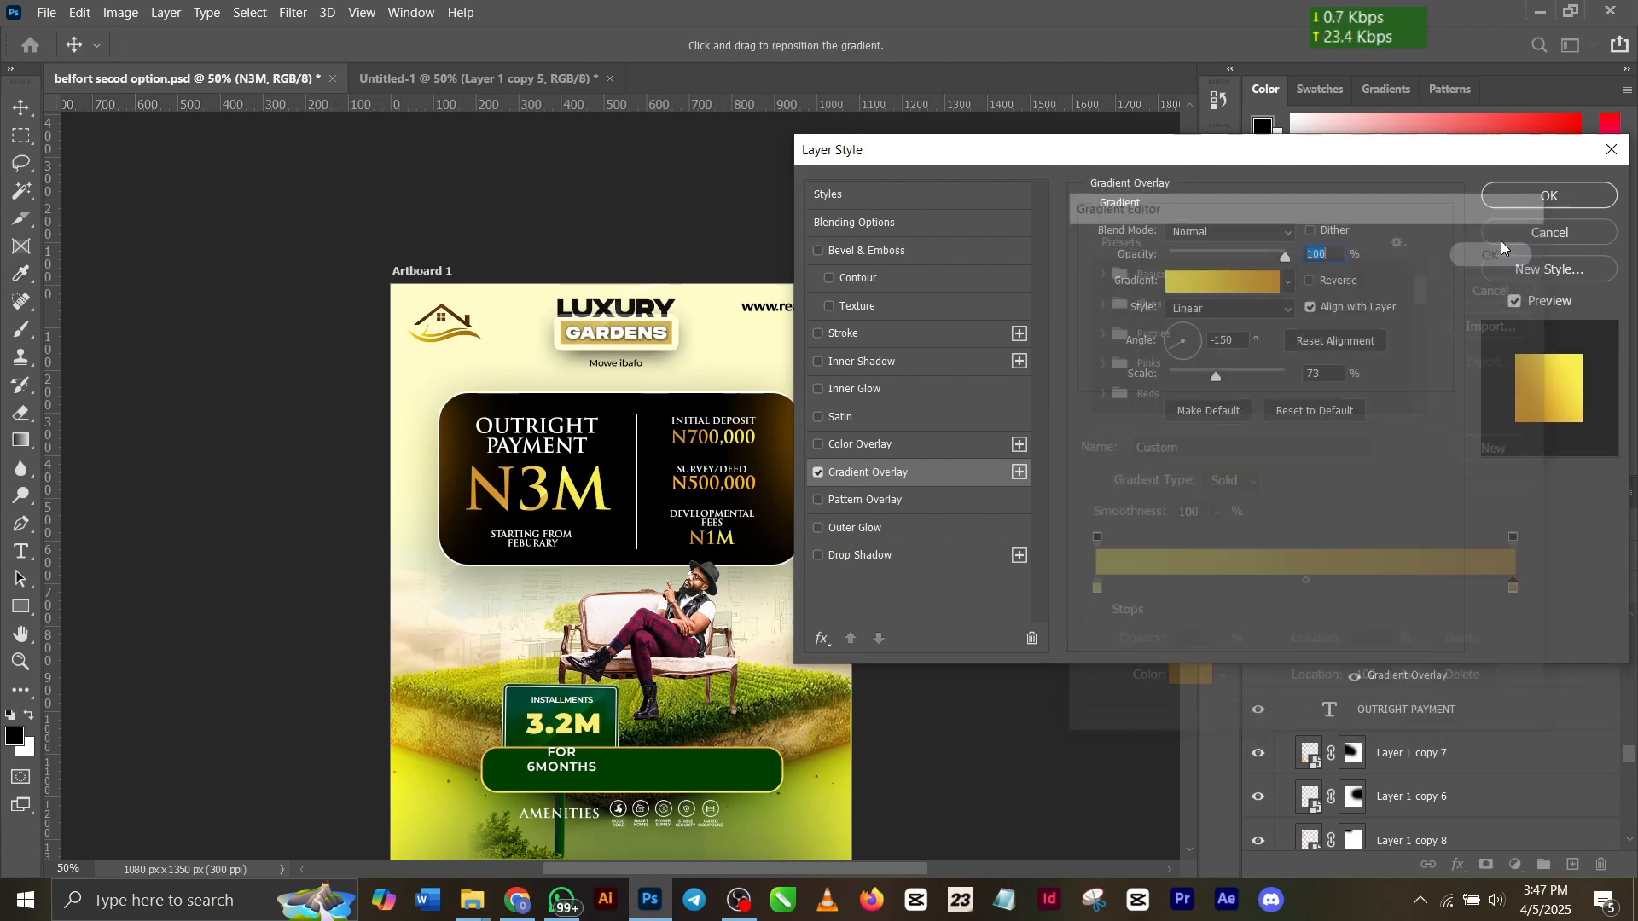
pyautogui.click(1522, 198)
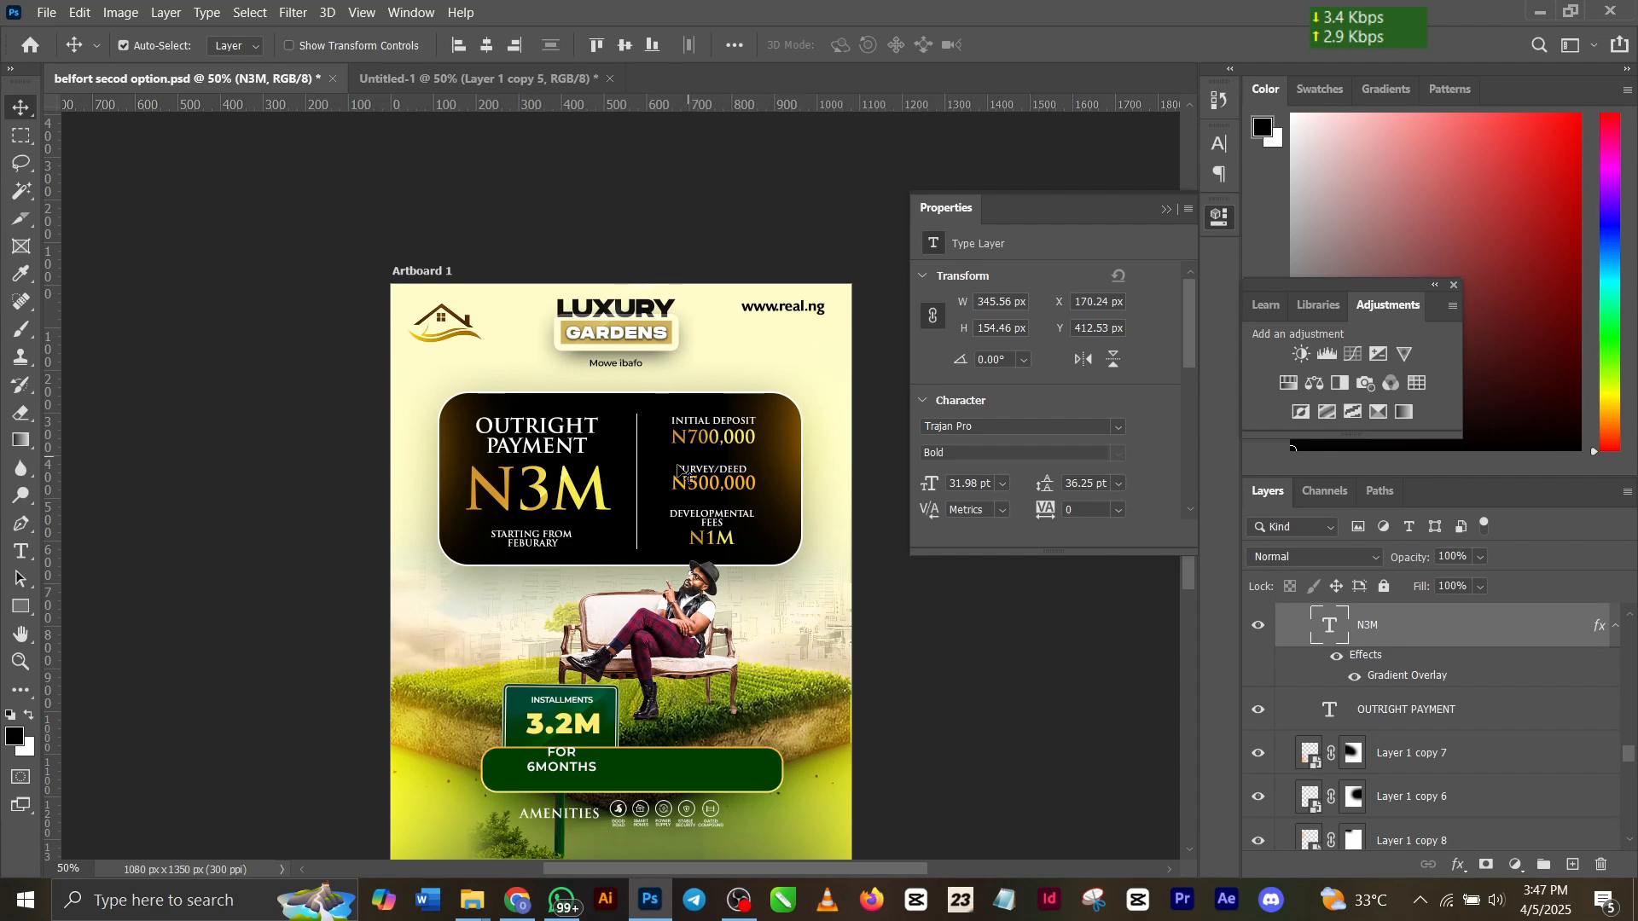
# Examine the font settings of the INSTALLMENTS text on the original flyer's signboard.
pyautogui.doubleClick(563, 700)
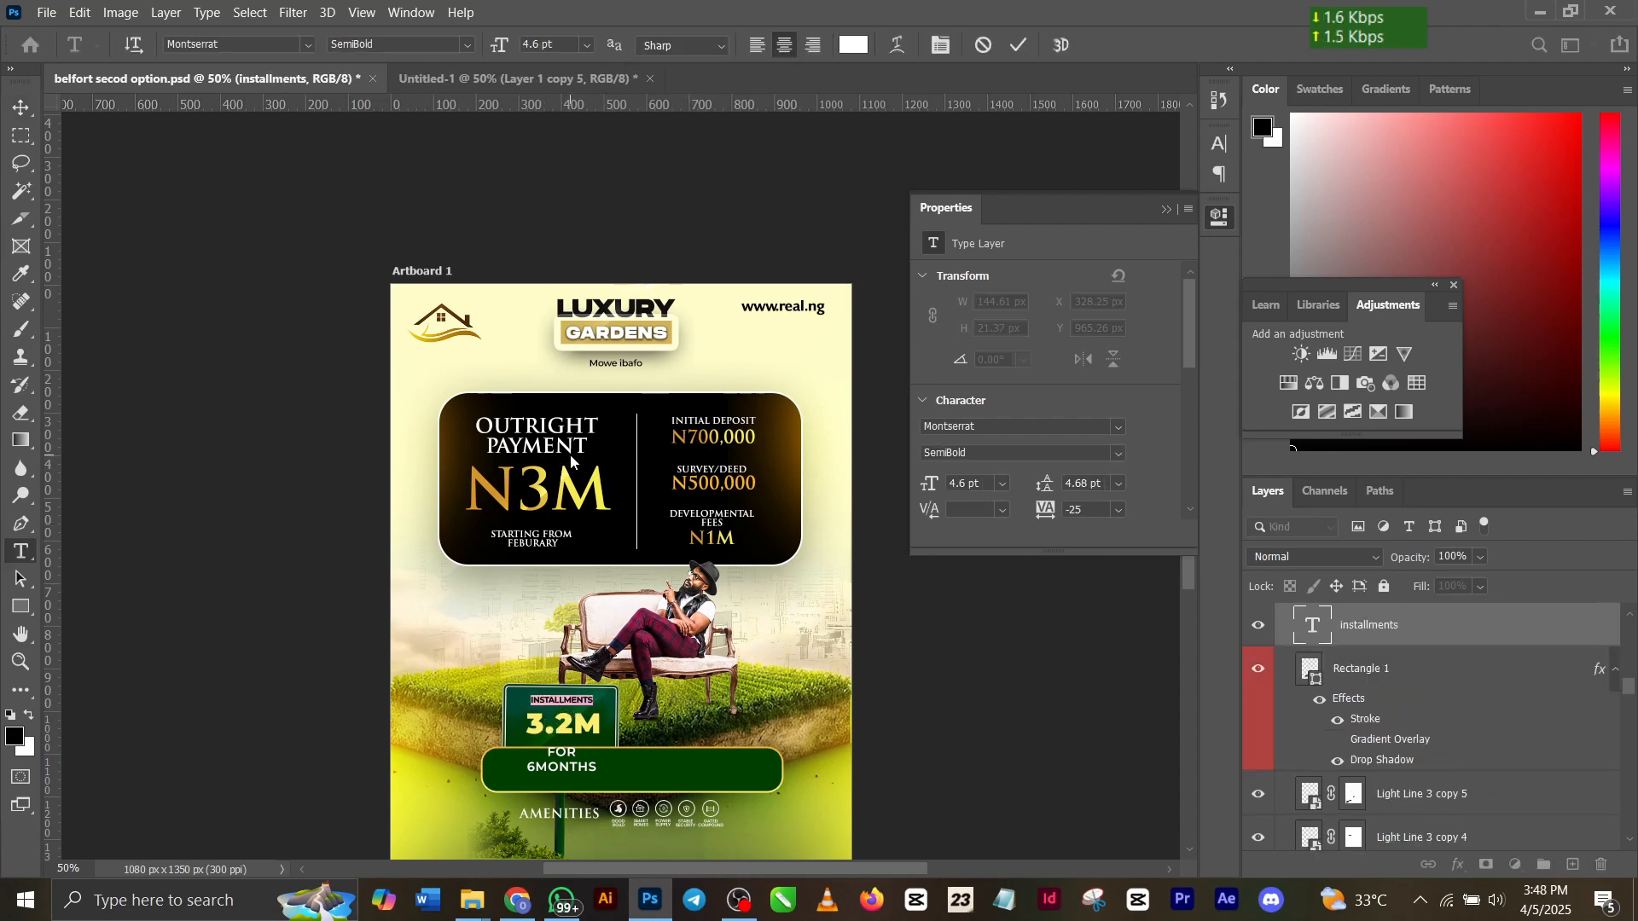
pyautogui.press('Escape')
pyautogui.press('v')
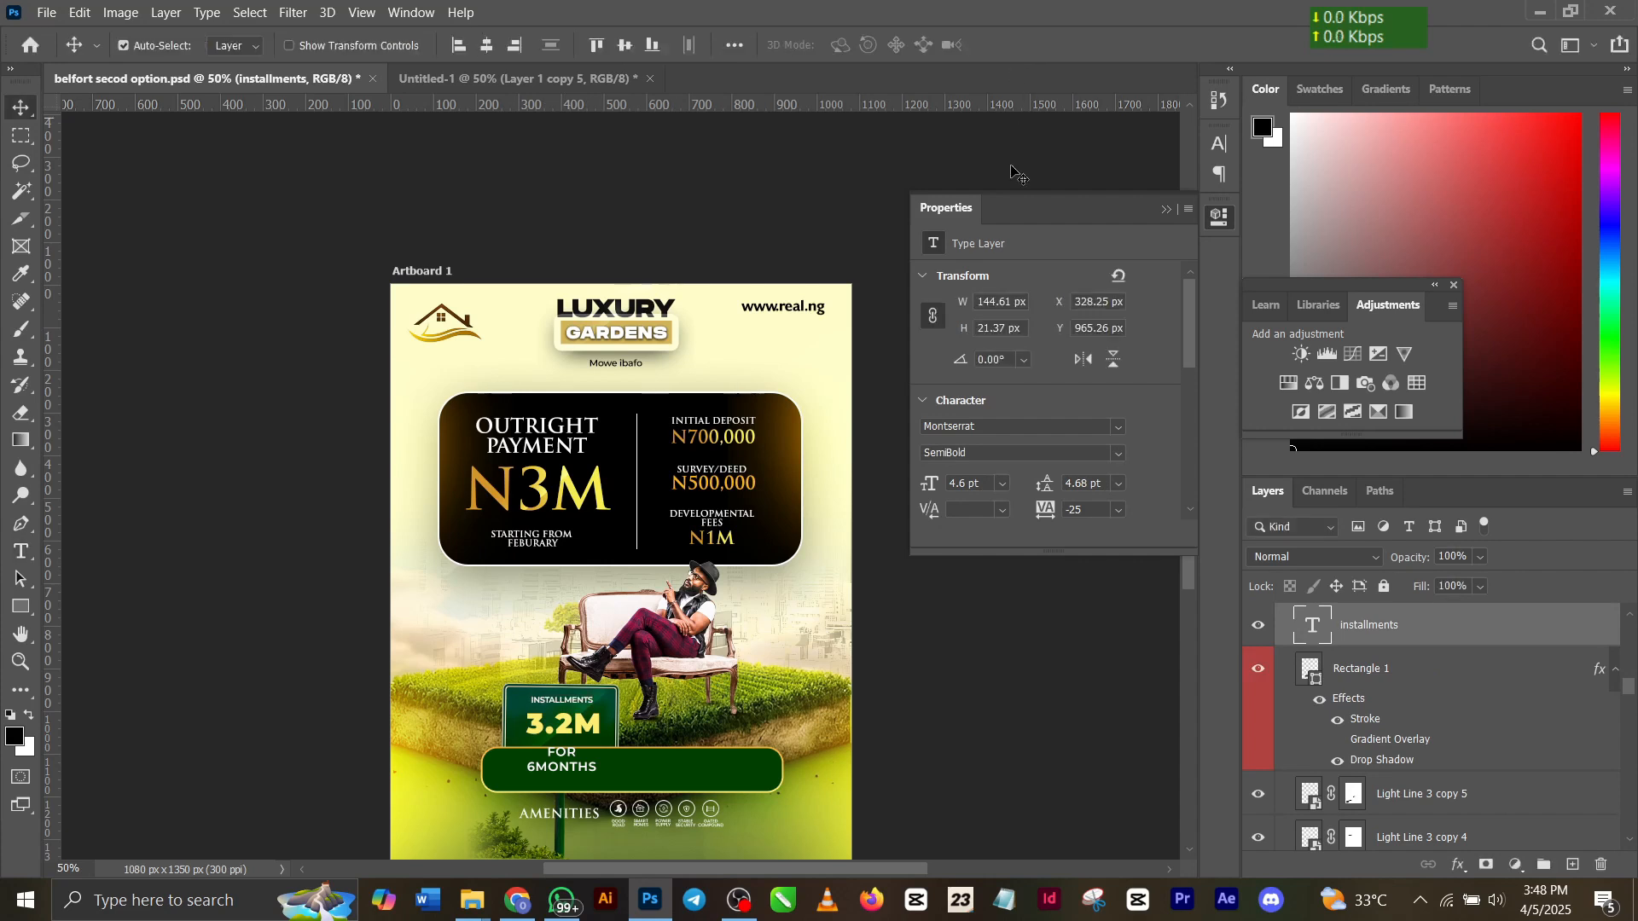
pyautogui.scroll(-3, 683, 644)
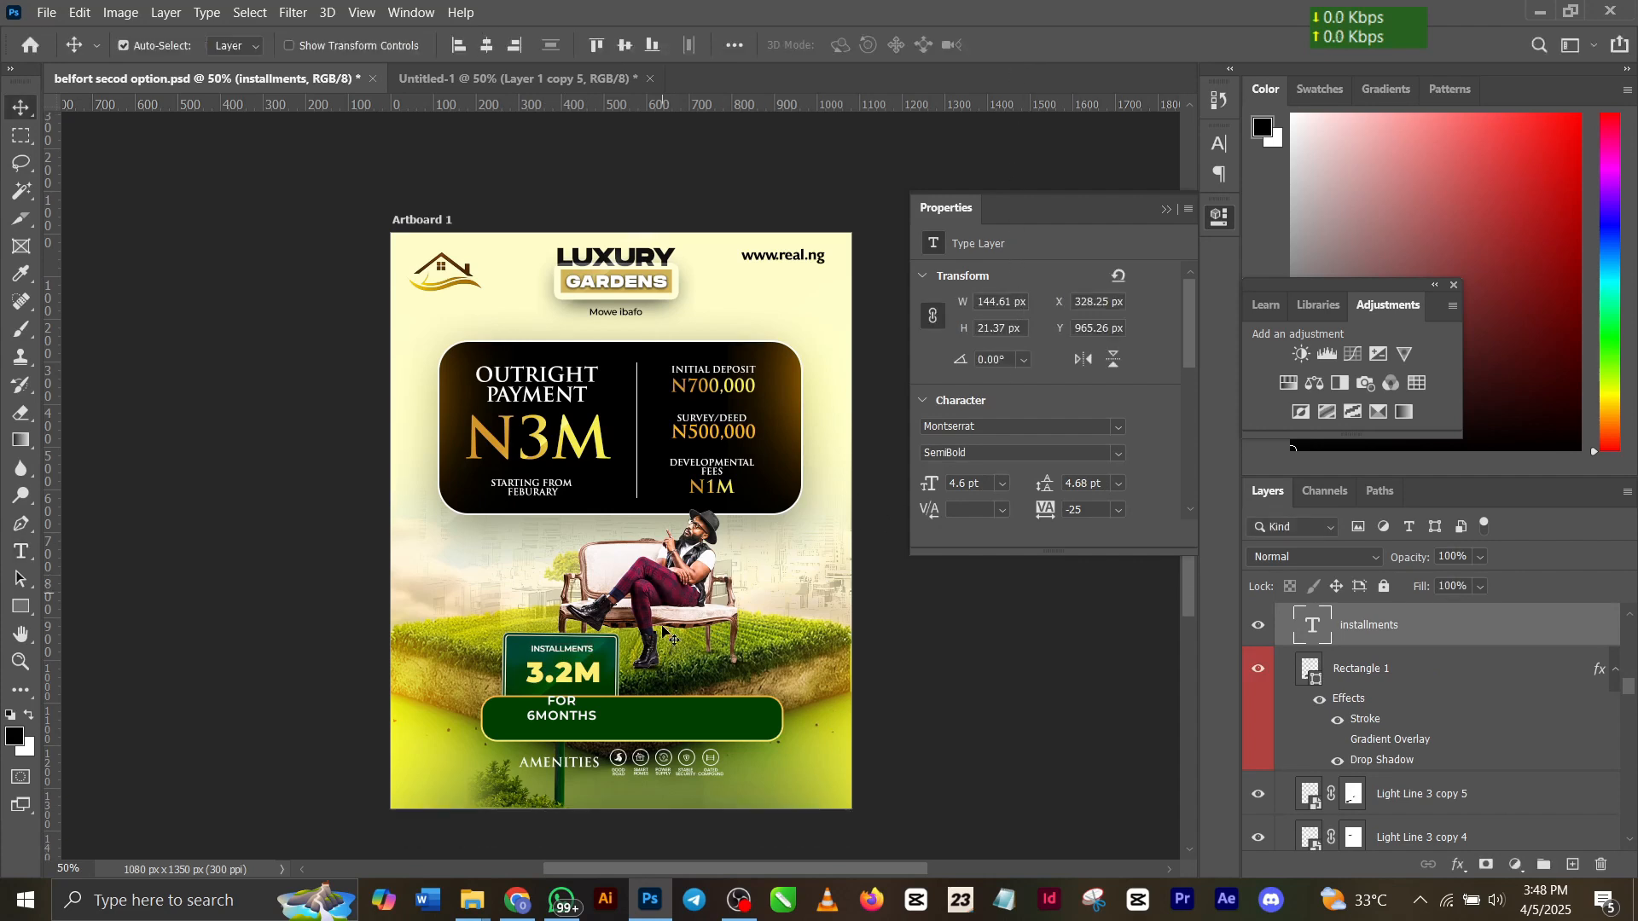